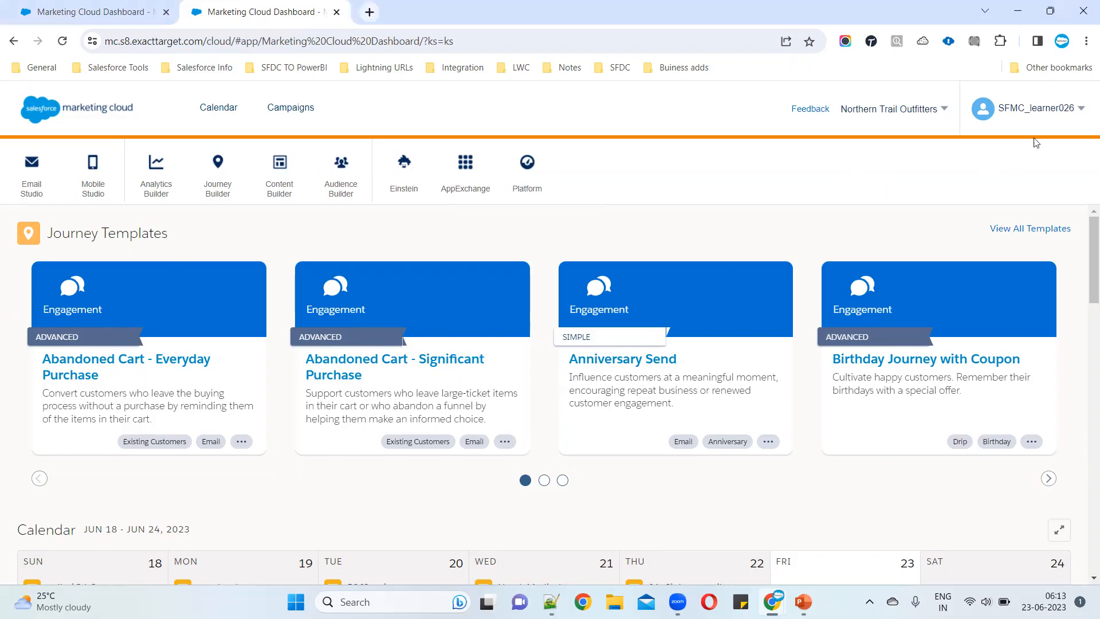
Open the Setup area from the account's settings options
click(1083, 112)
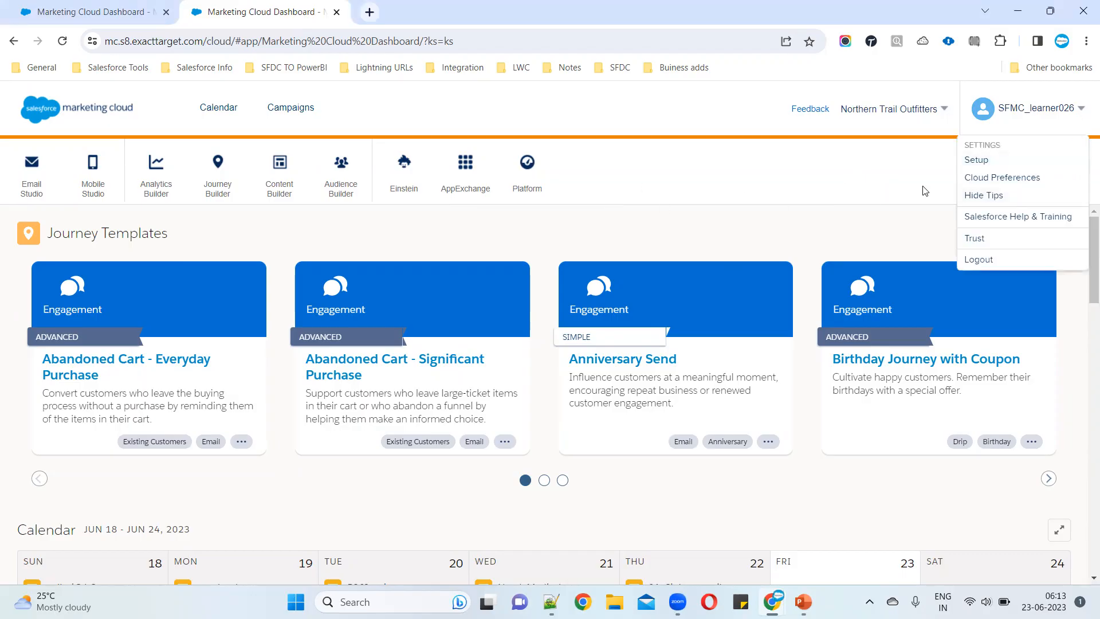
mouse_move(1065, 115)
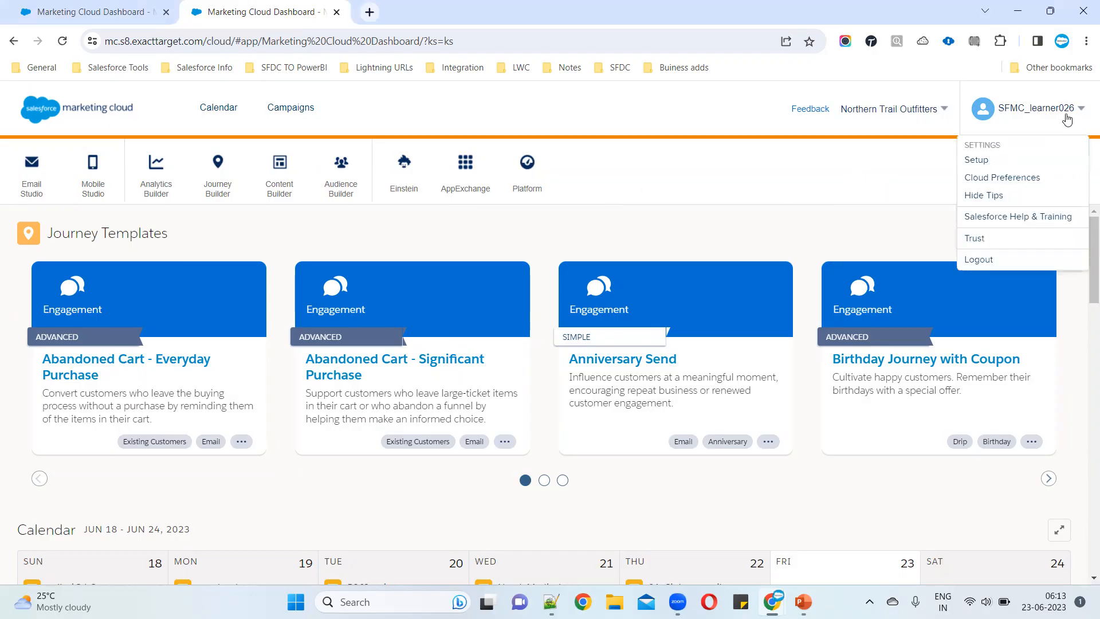
click(981, 161)
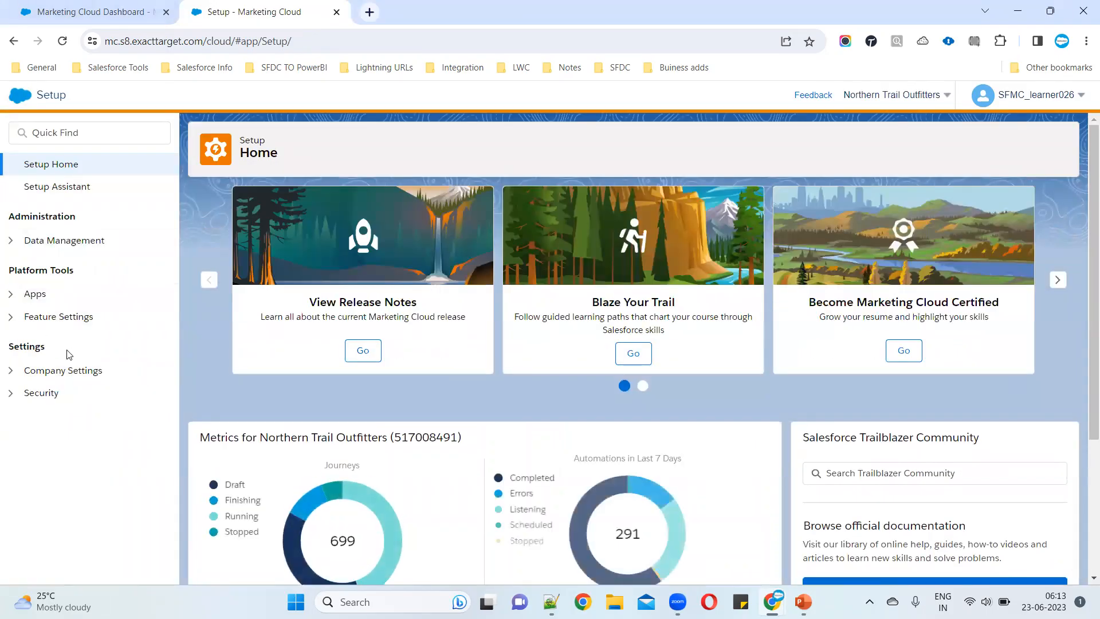
Expand the Data Management and Company Settings groups and open the Account Settings page
click(35, 241)
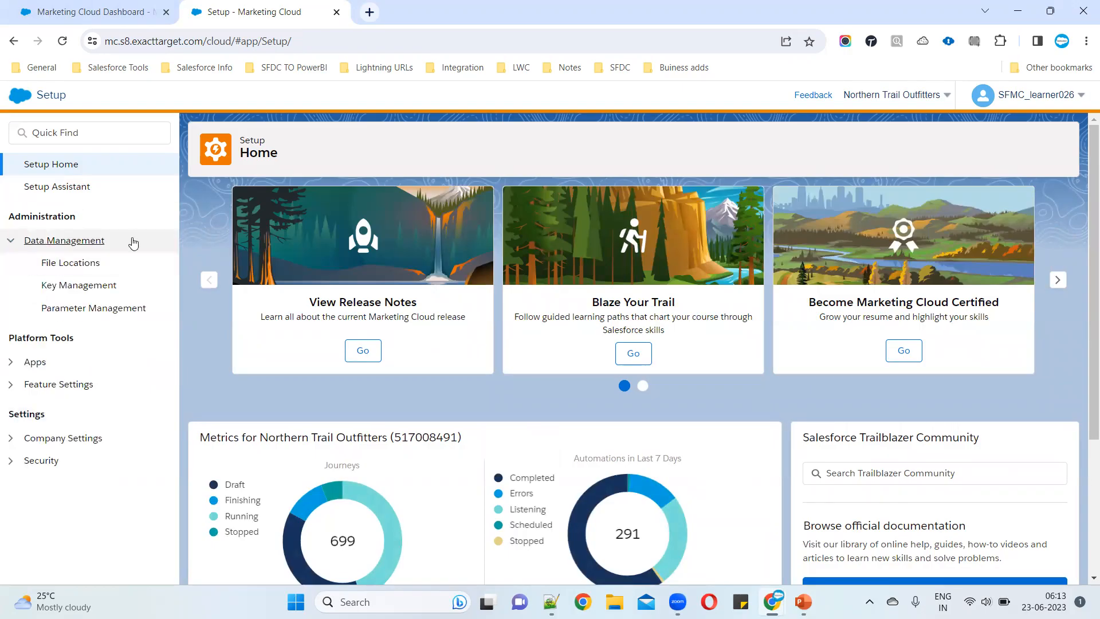
click(10, 438)
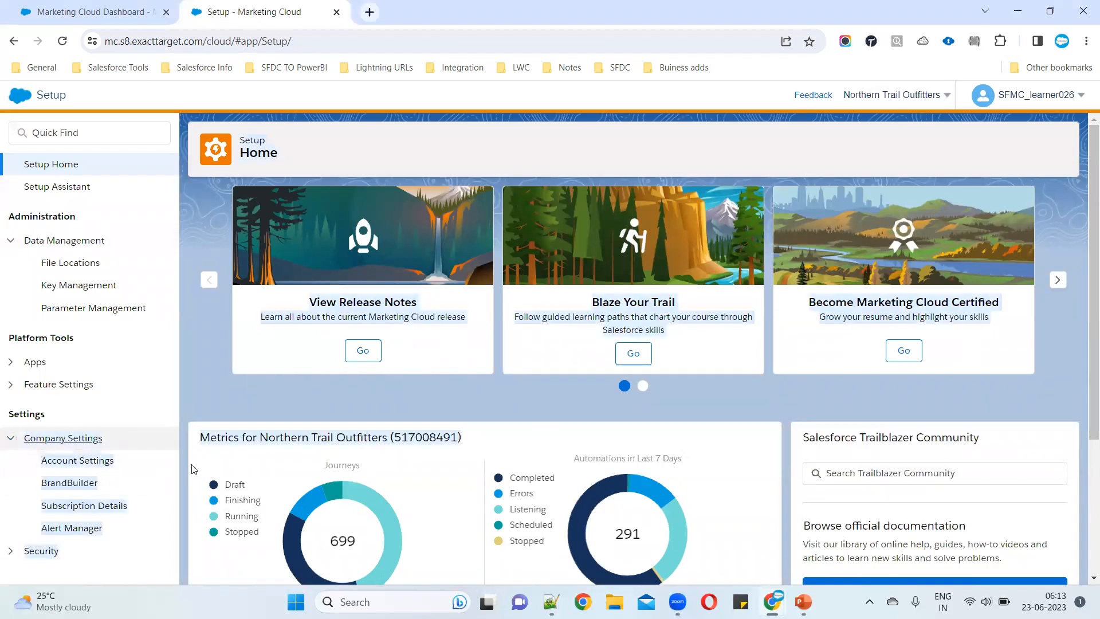
click(140, 464)
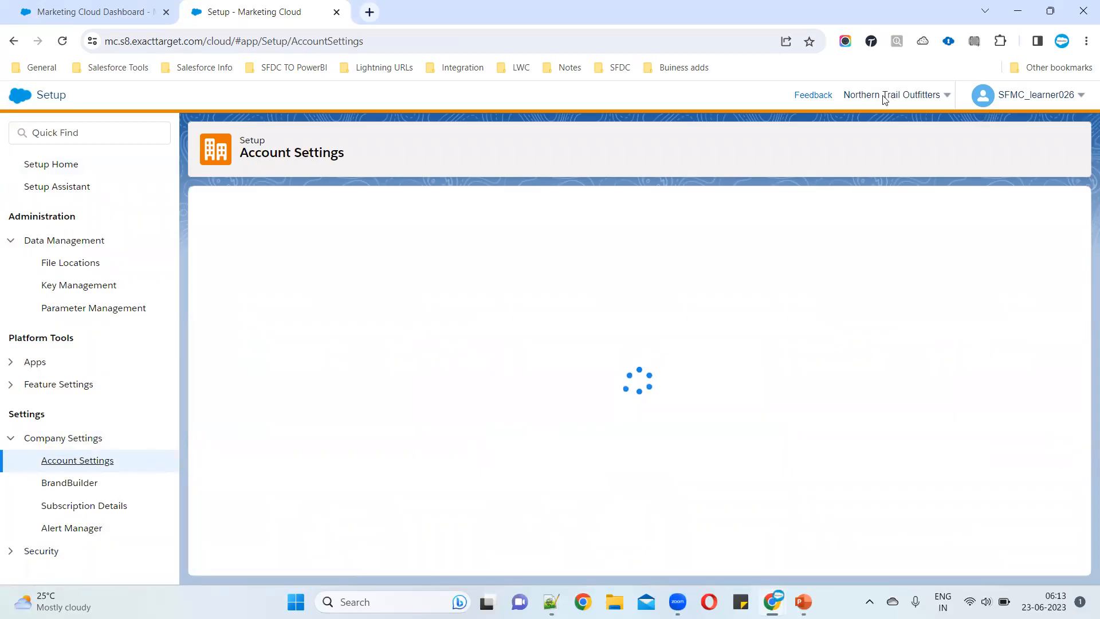
mouse_move(865, 97)
Review the account name, account ID, email display name, reply address, and the numbers of business units and active users
scroll(602, 373, down, 3)
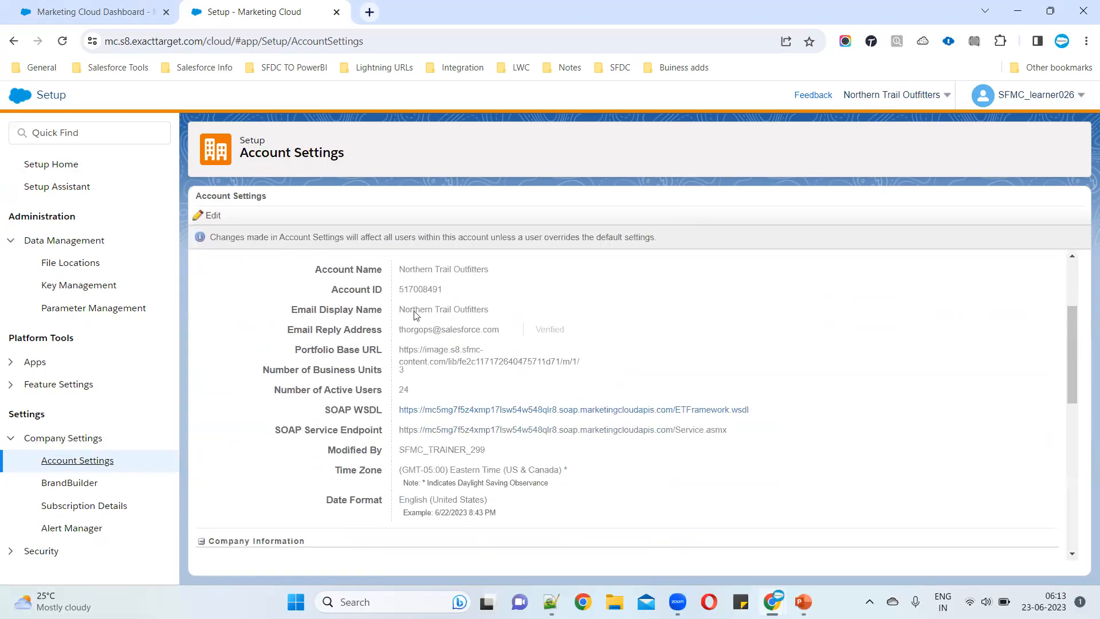
drag(399, 289, 482, 294)
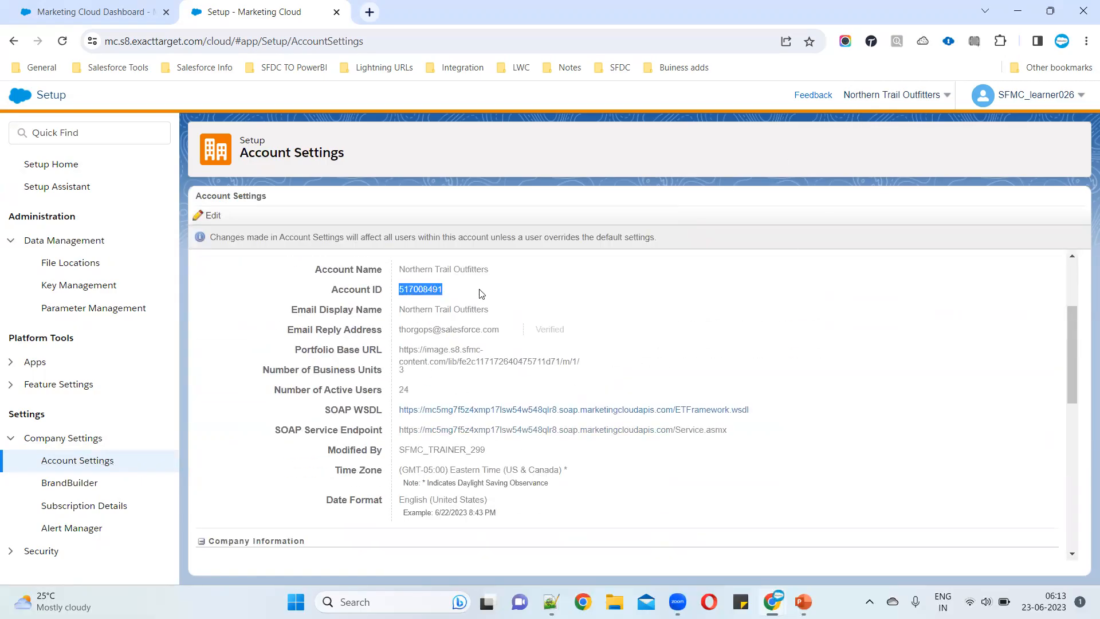
drag(303, 269, 488, 270)
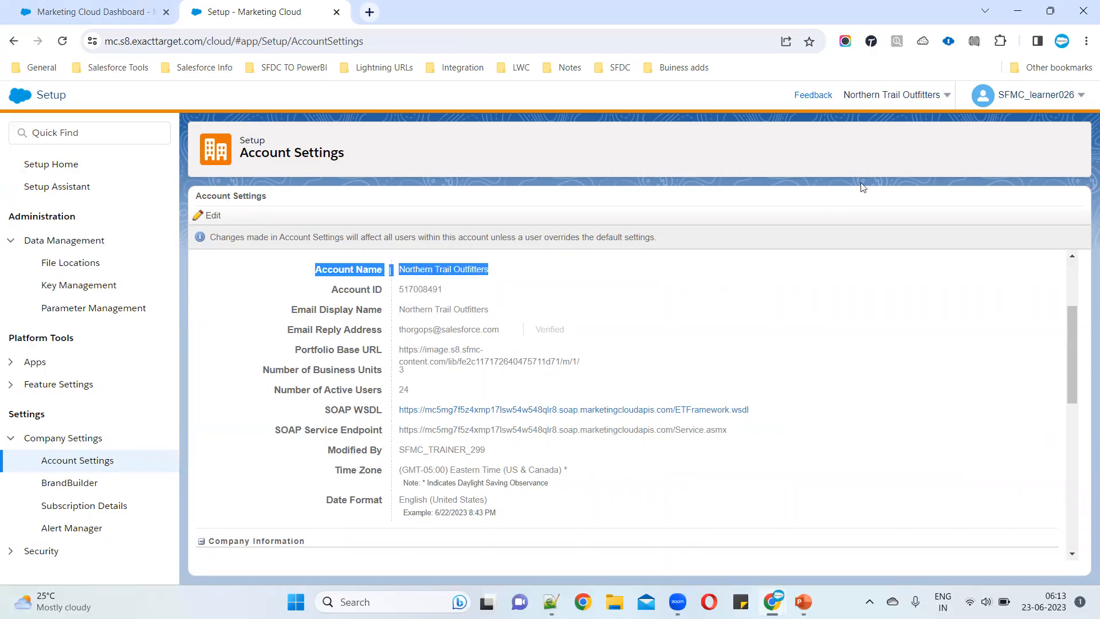
drag(294, 312, 552, 314)
drag(290, 329, 543, 332)
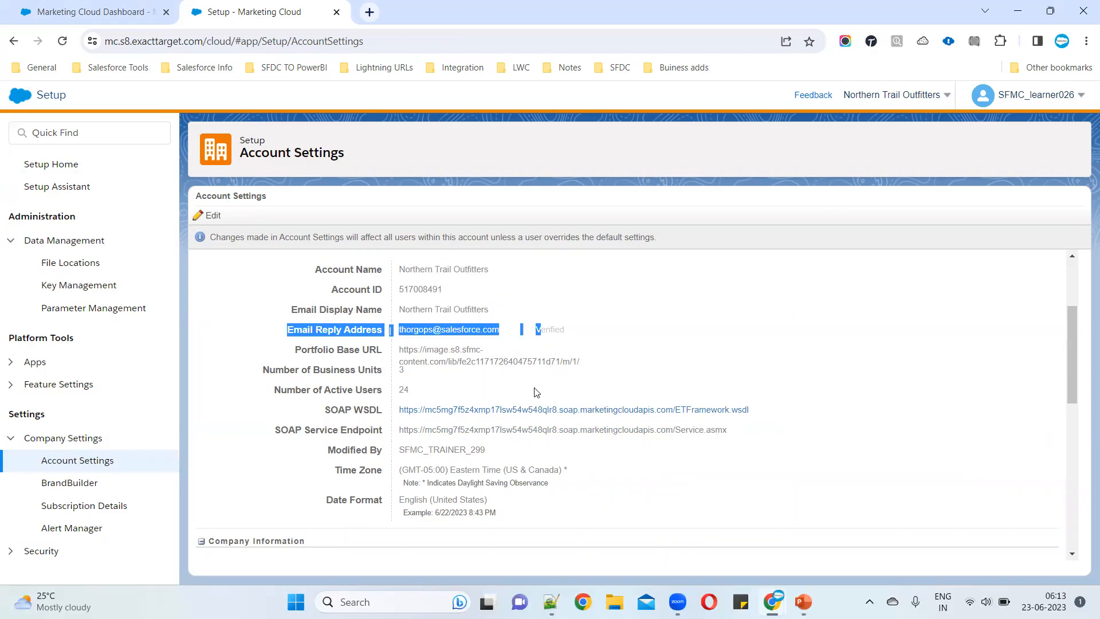
scroll(361, 331, down, 1)
drag(247, 303, 442, 307)
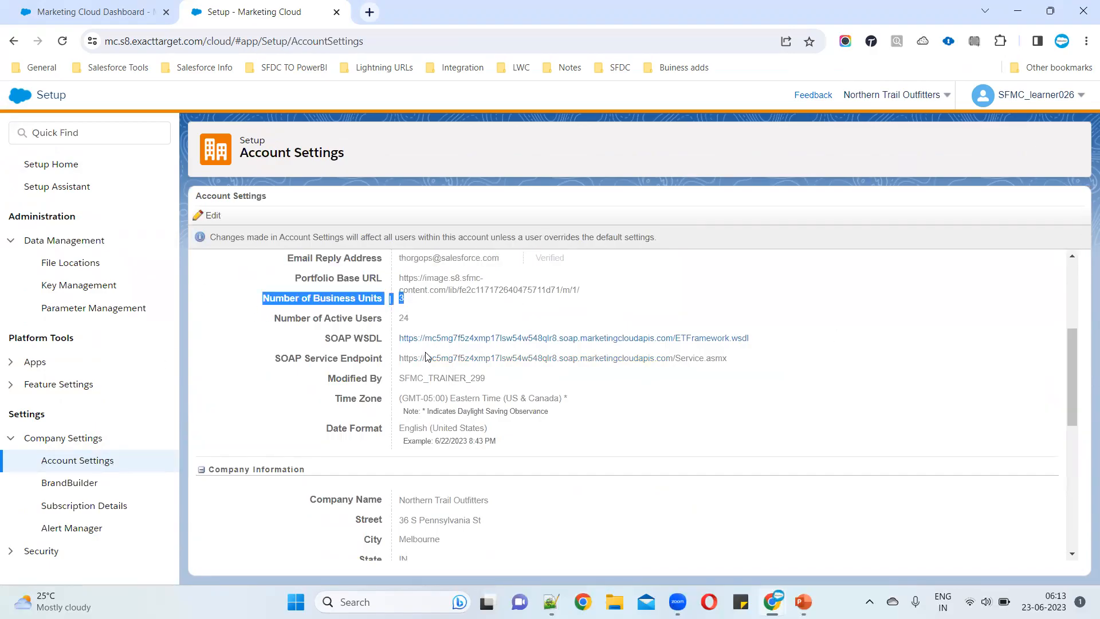
click(475, 308)
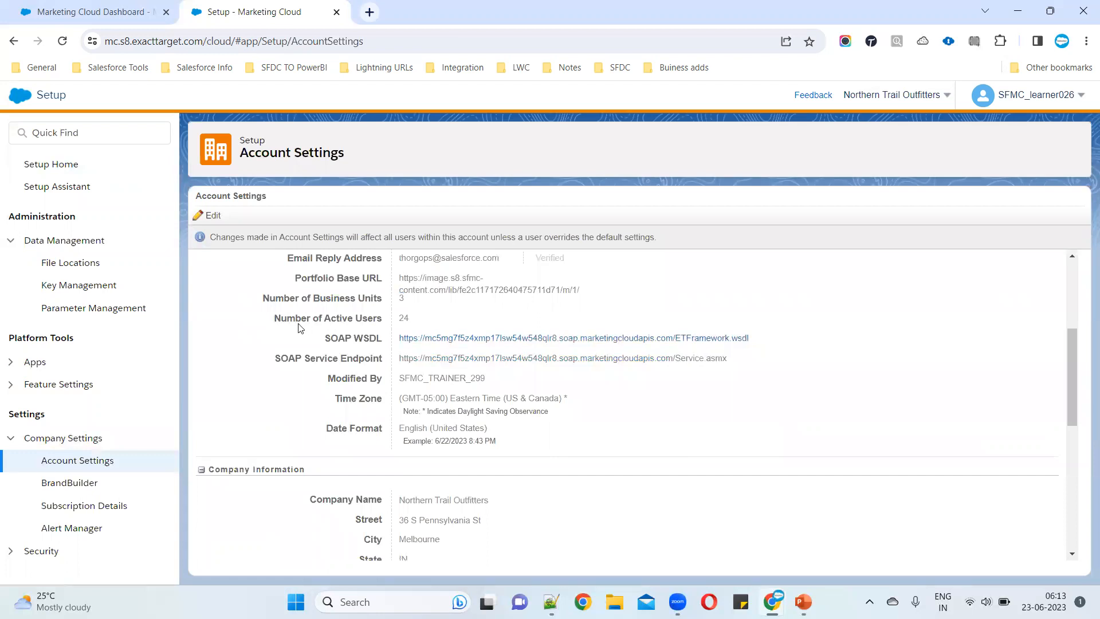
drag(271, 322, 479, 321)
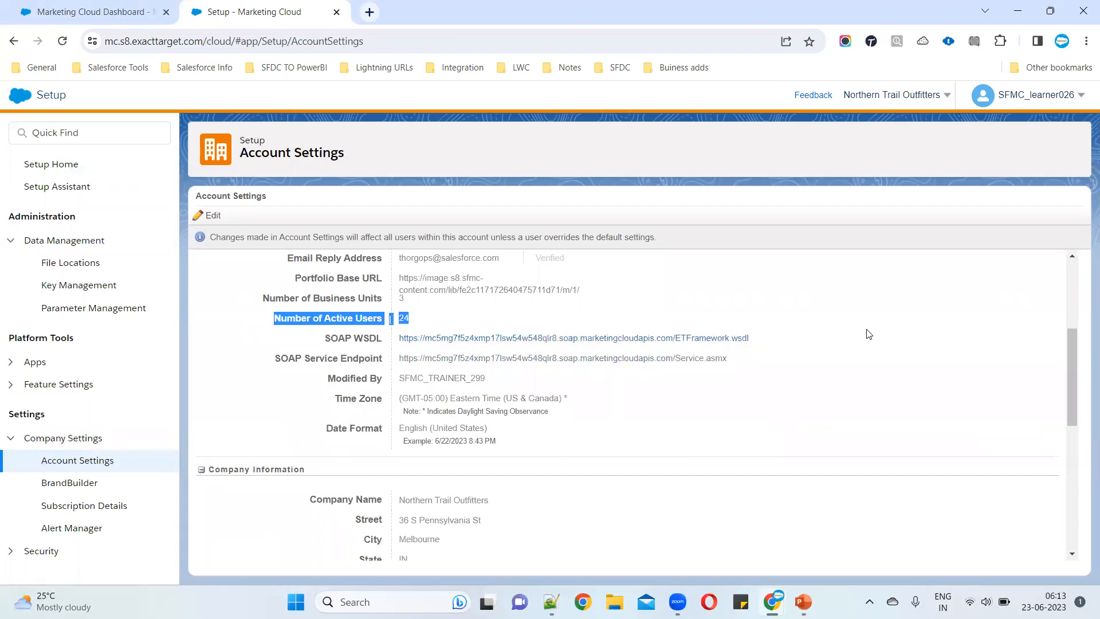
Examine the SOAP WSDL and SOAP Service Endpoint entries in the account details
drag(329, 341, 573, 339)
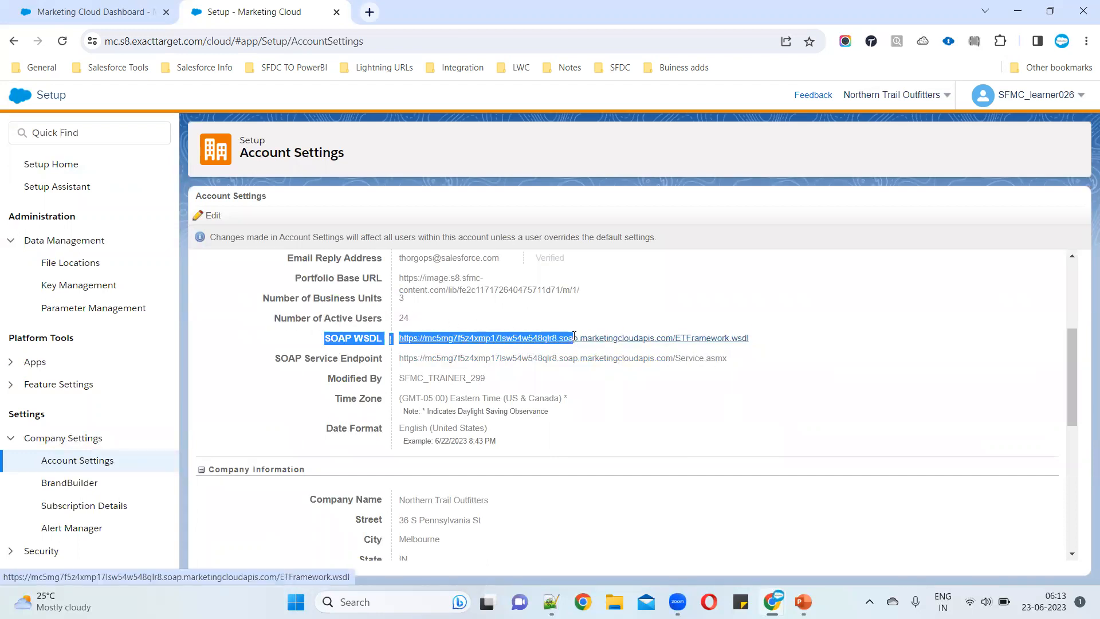
drag(276, 357, 761, 359)
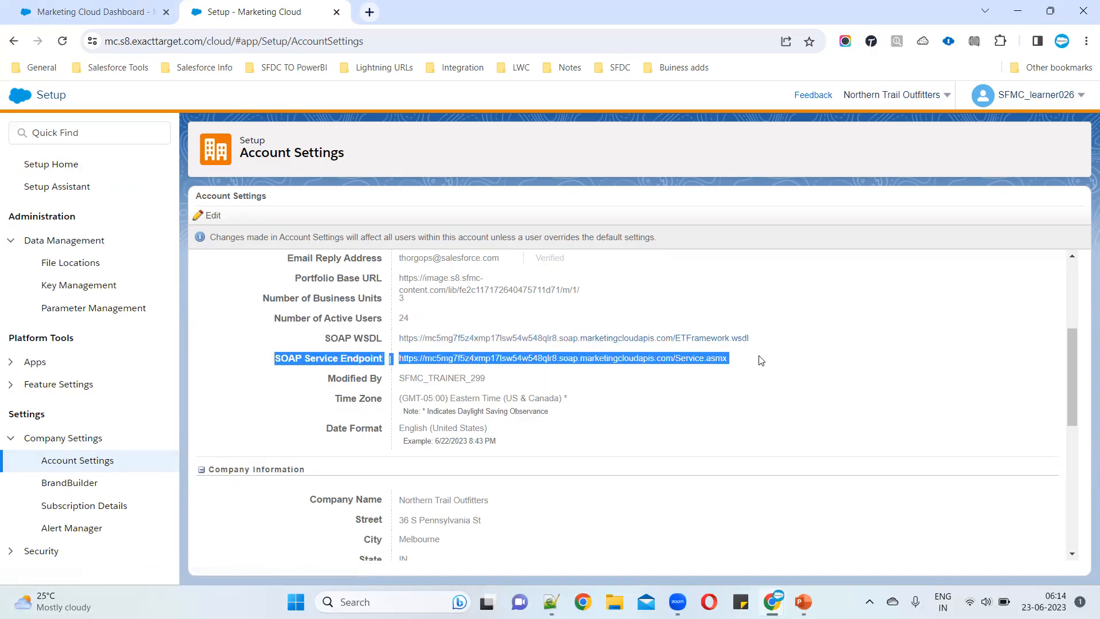
click(779, 347)
drag(323, 338, 776, 369)
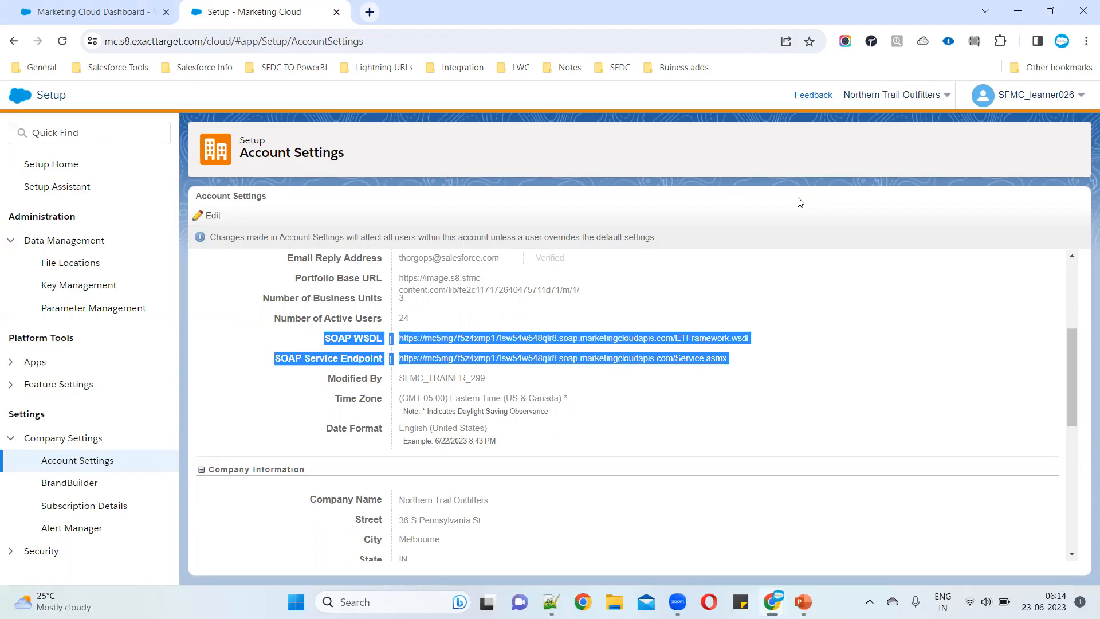
click(298, 355)
drag(314, 340, 883, 349)
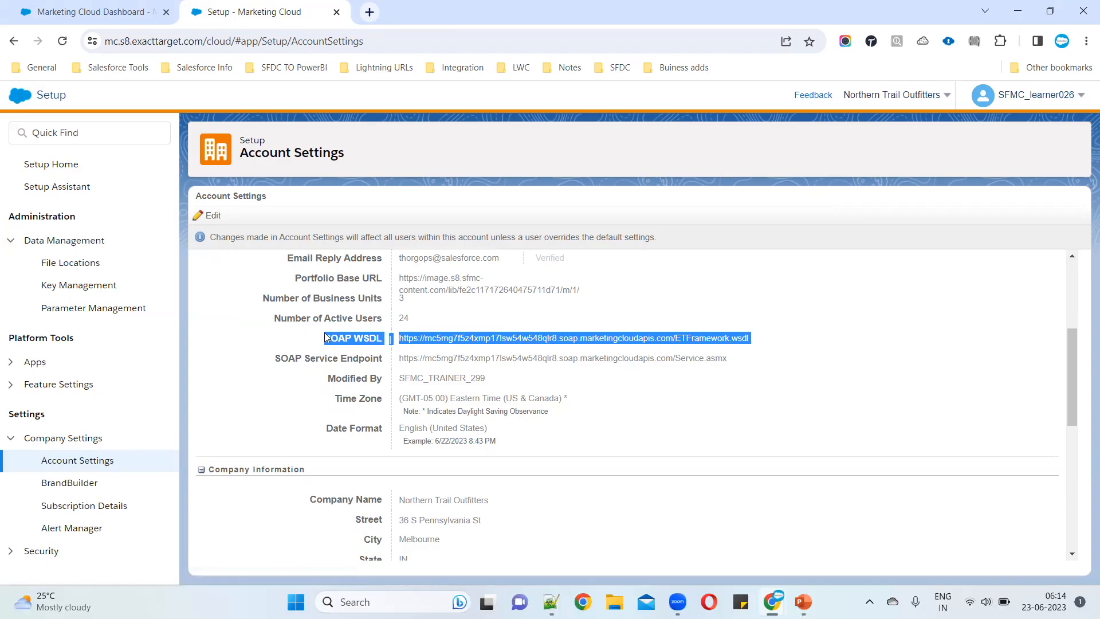
click(796, 364)
drag(783, 345, 357, 326)
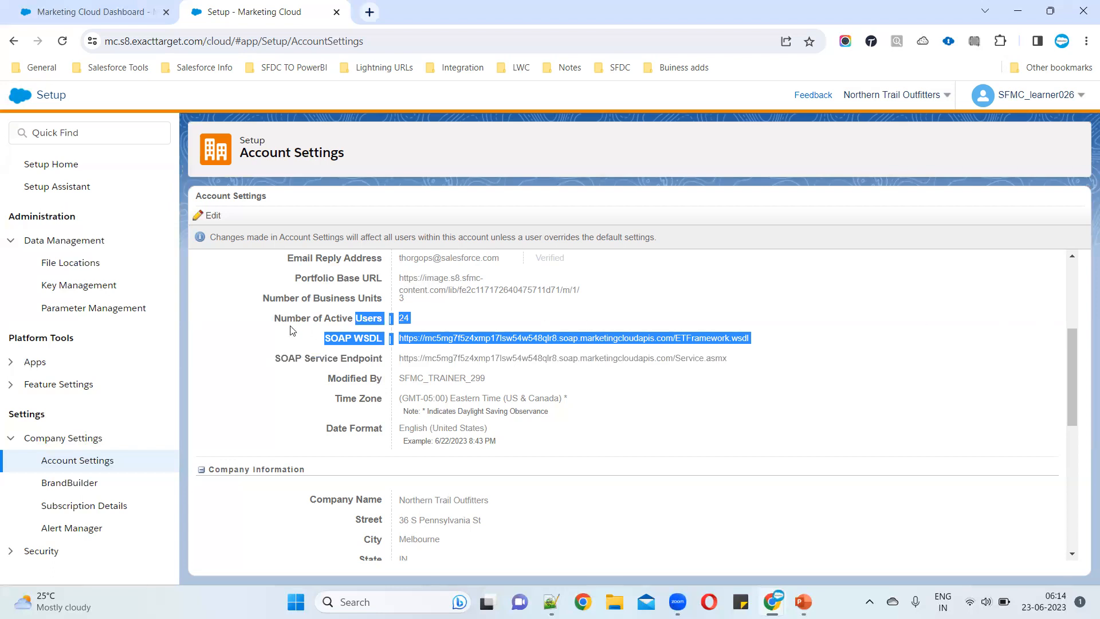
click(283, 346)
drag(282, 346, 865, 369)
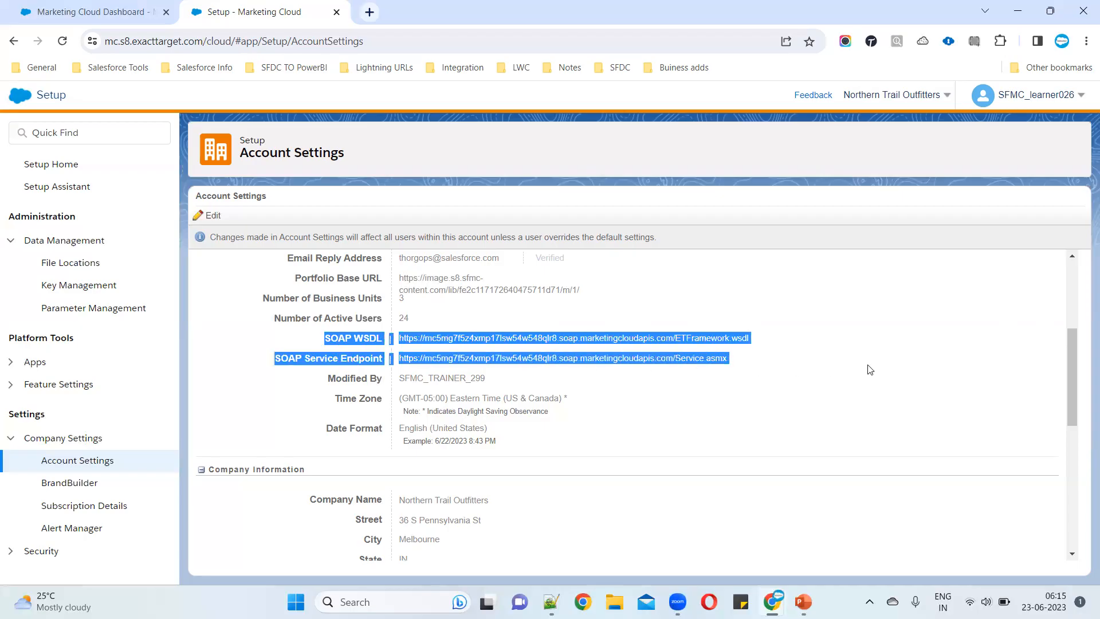
click(817, 397)
drag(751, 358, 285, 351)
click(806, 385)
drag(754, 360, 266, 358)
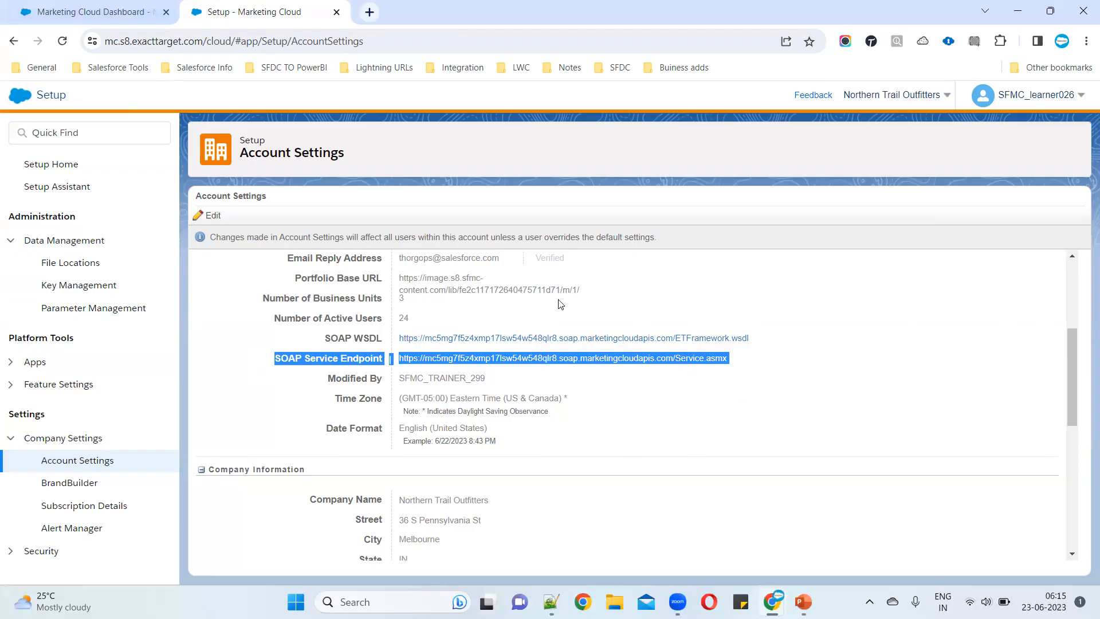
drag(775, 359, 310, 321)
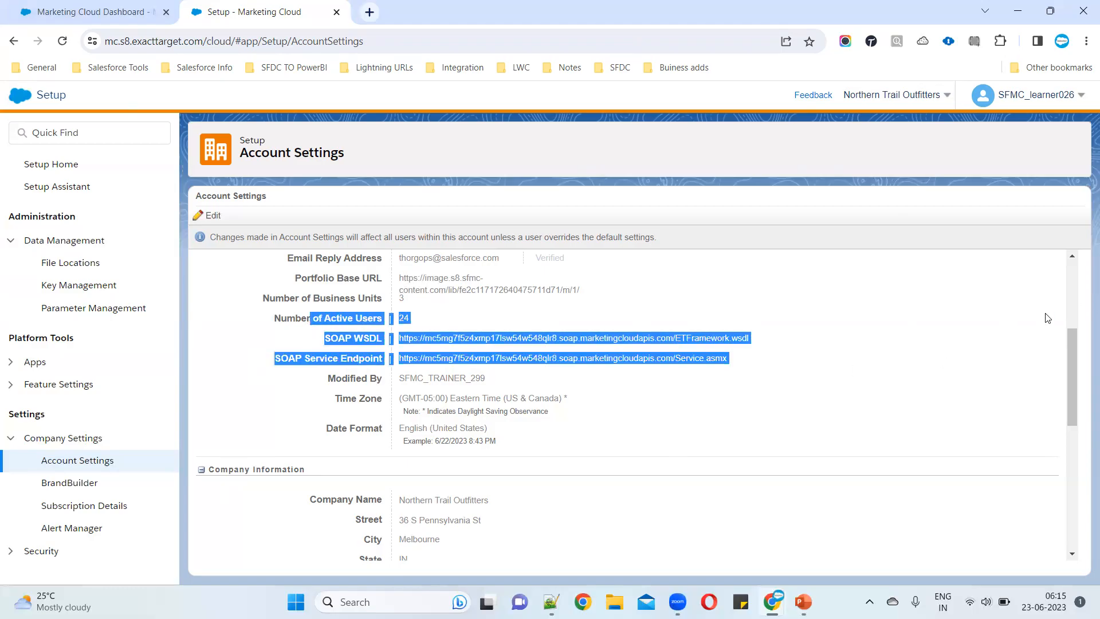
drag(763, 369, 248, 336)
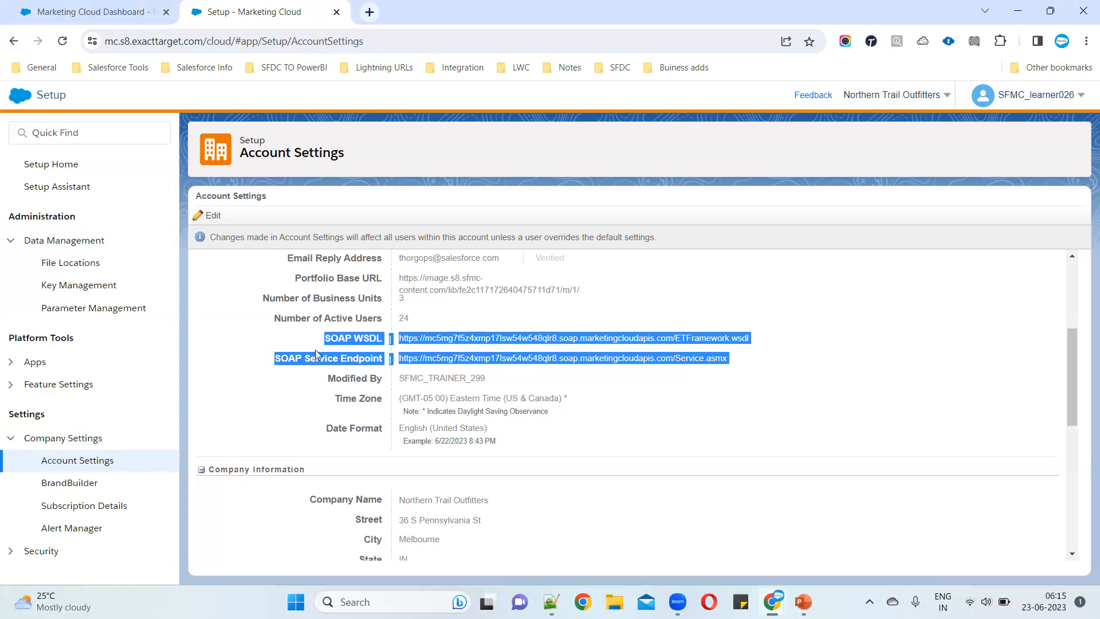
click(820, 385)
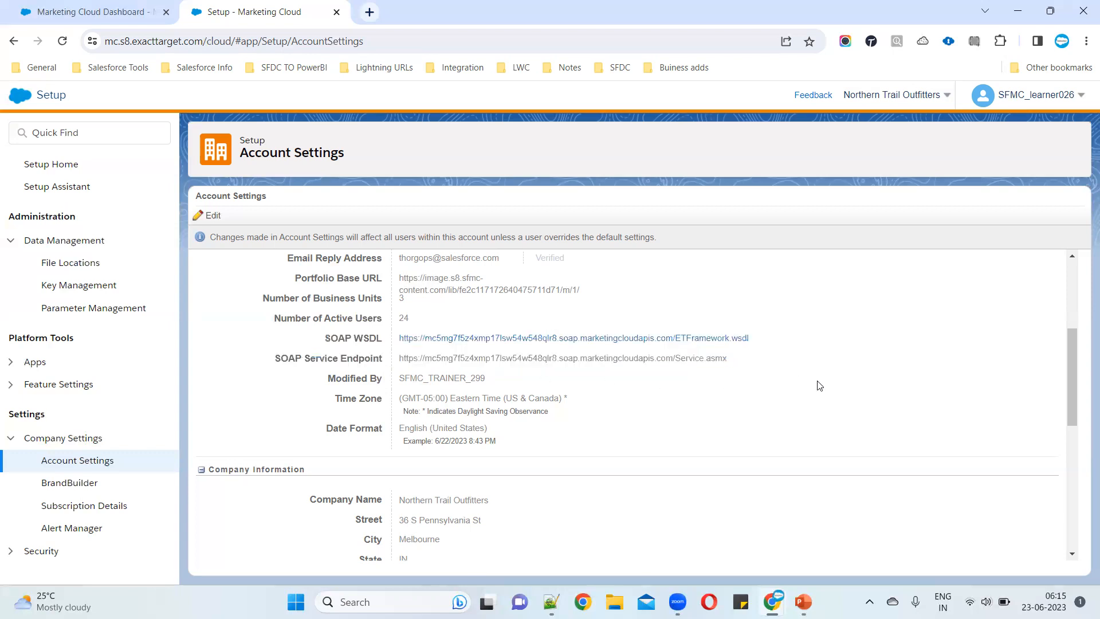
Review the Modified By, Time Zone and Date Format entries and the company name and address under Company Information
scroll(820, 385, down, 1)
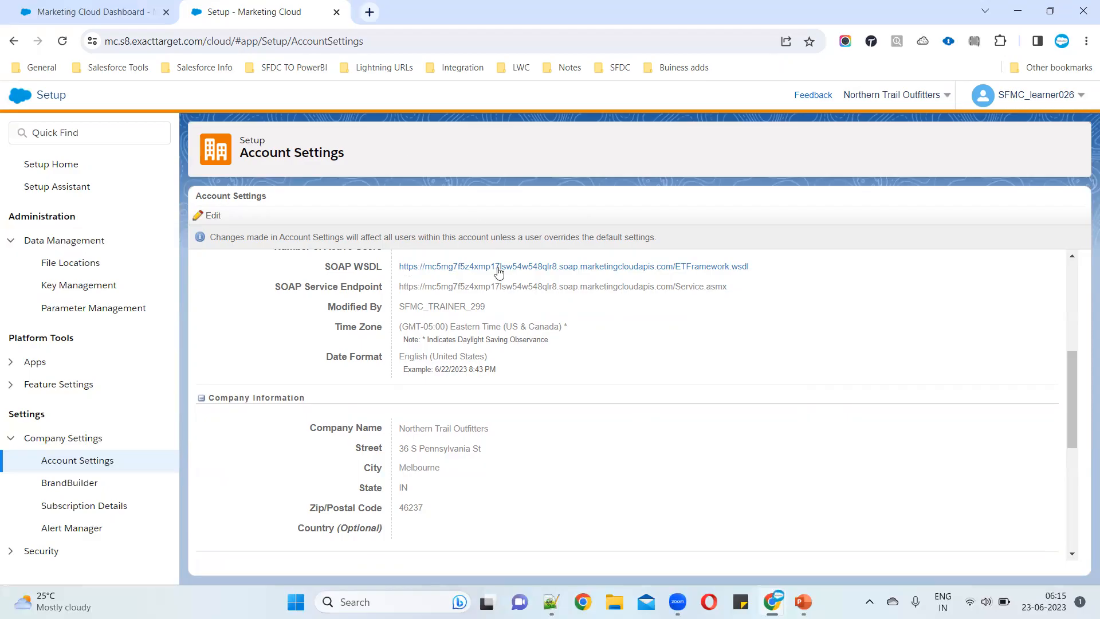
drag(325, 306, 489, 310)
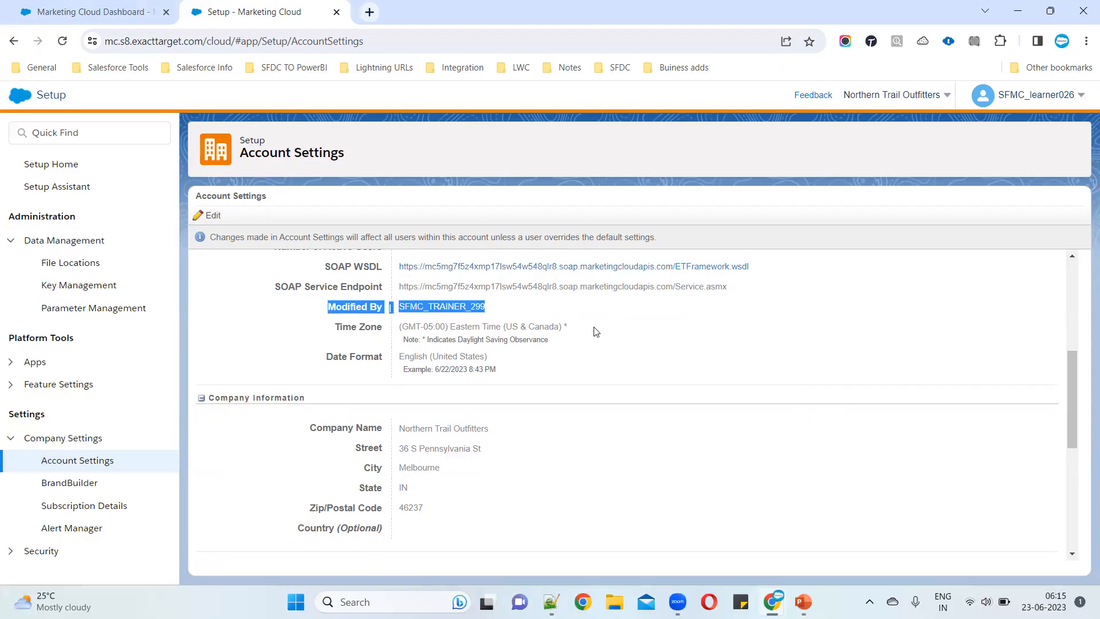
click(509, 319)
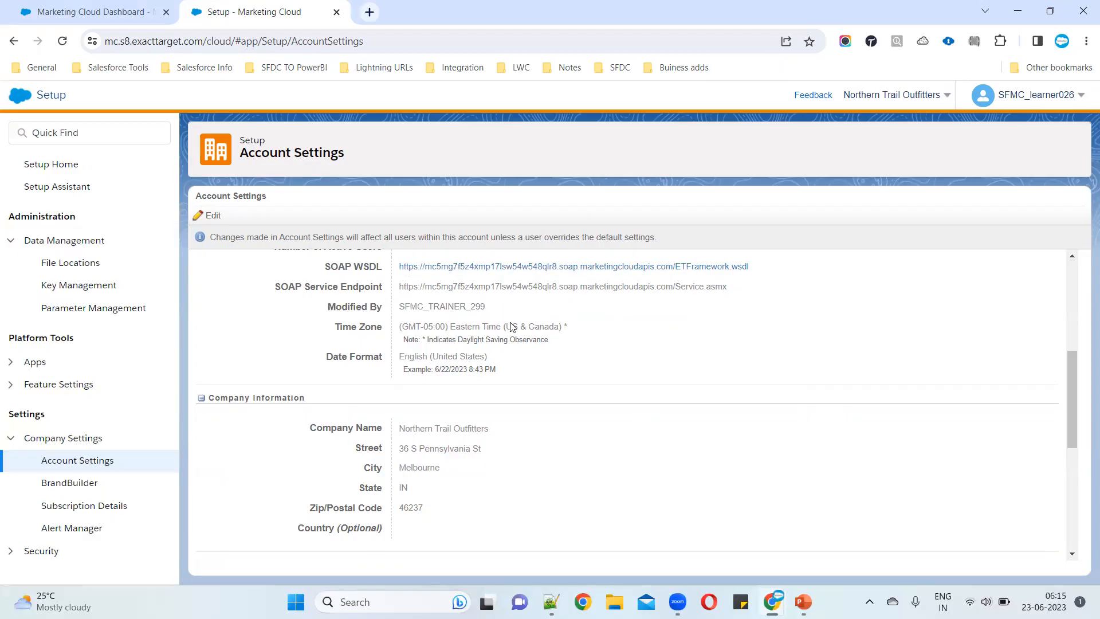
drag(313, 319, 606, 327)
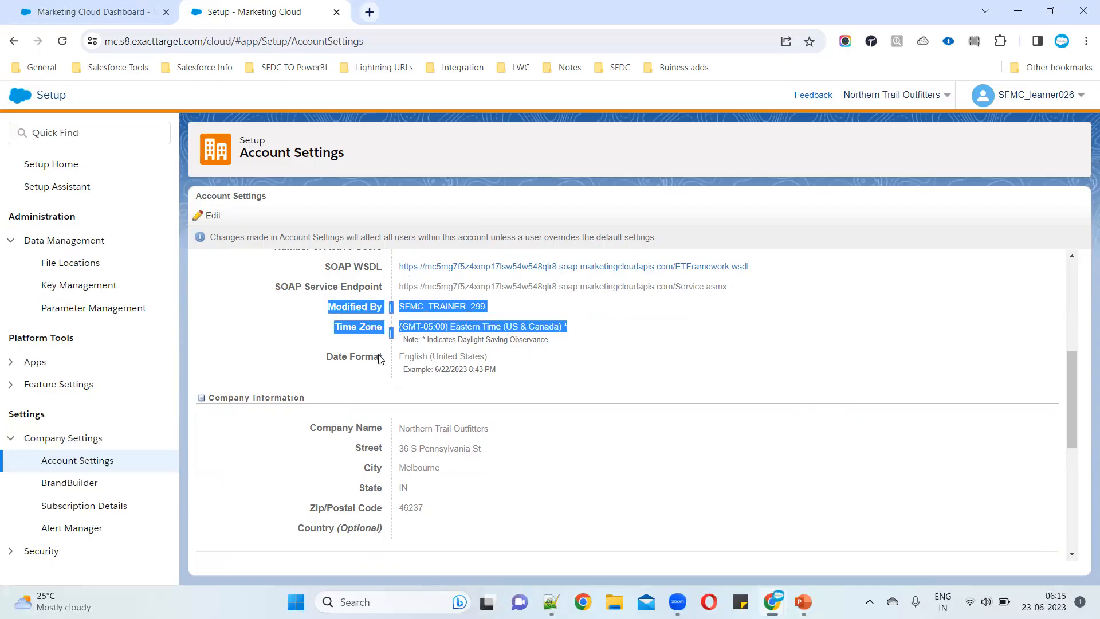
drag(301, 356, 624, 357)
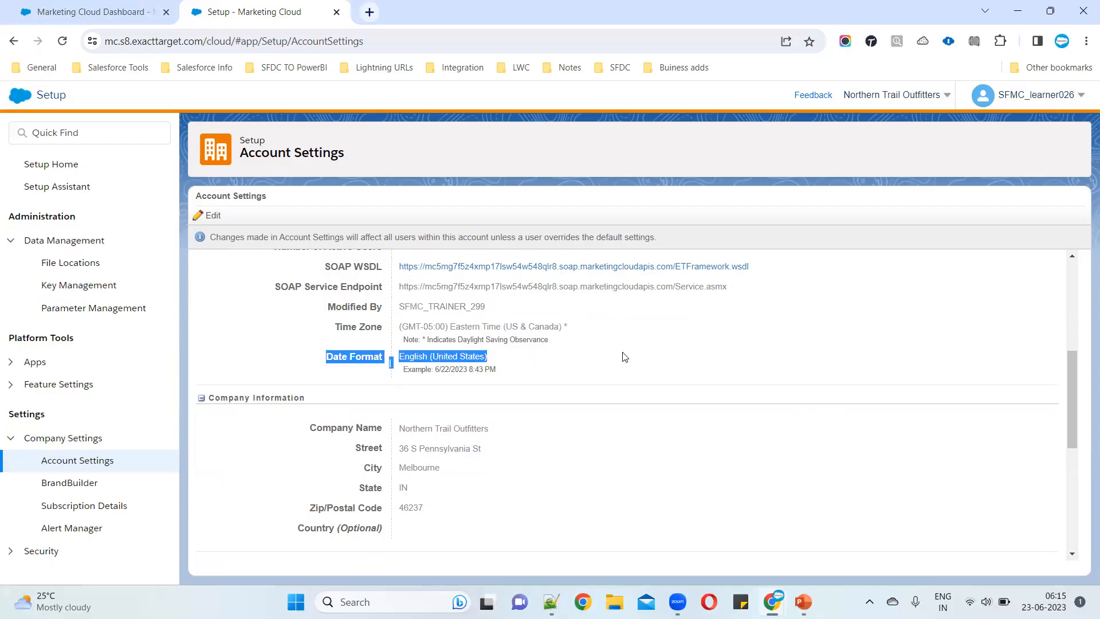
scroll(624, 357, down, 3)
drag(400, 286, 511, 292)
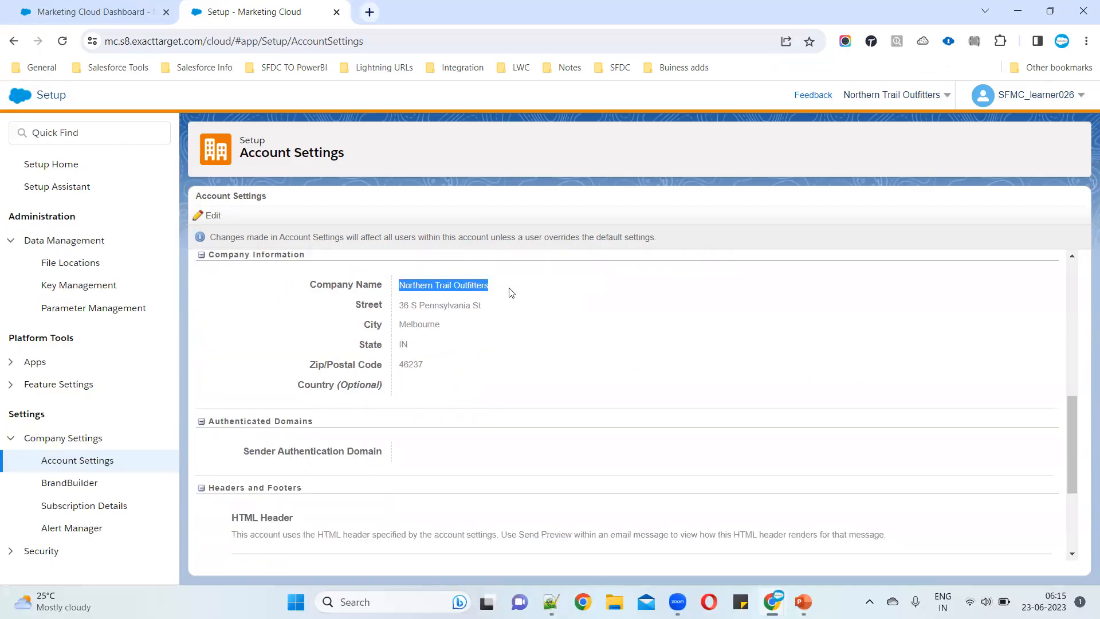
drag(353, 304, 491, 393)
Collapse and re-expand the Authenticated Domains section and examine its Sender Authentication Domain field
scroll(609, 375, down, 3)
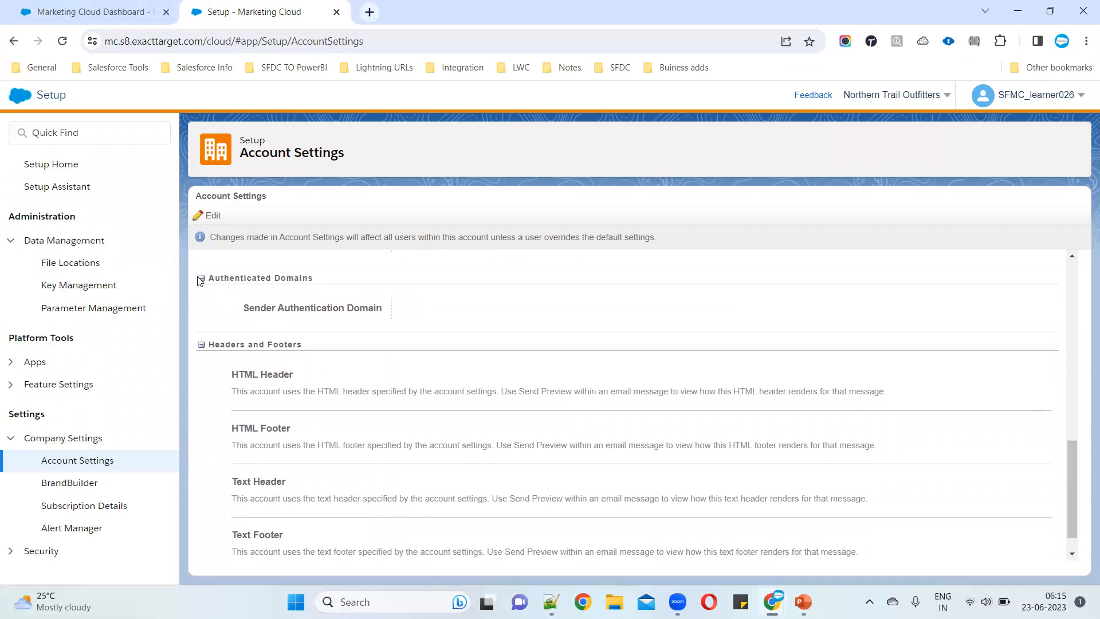
click(201, 279)
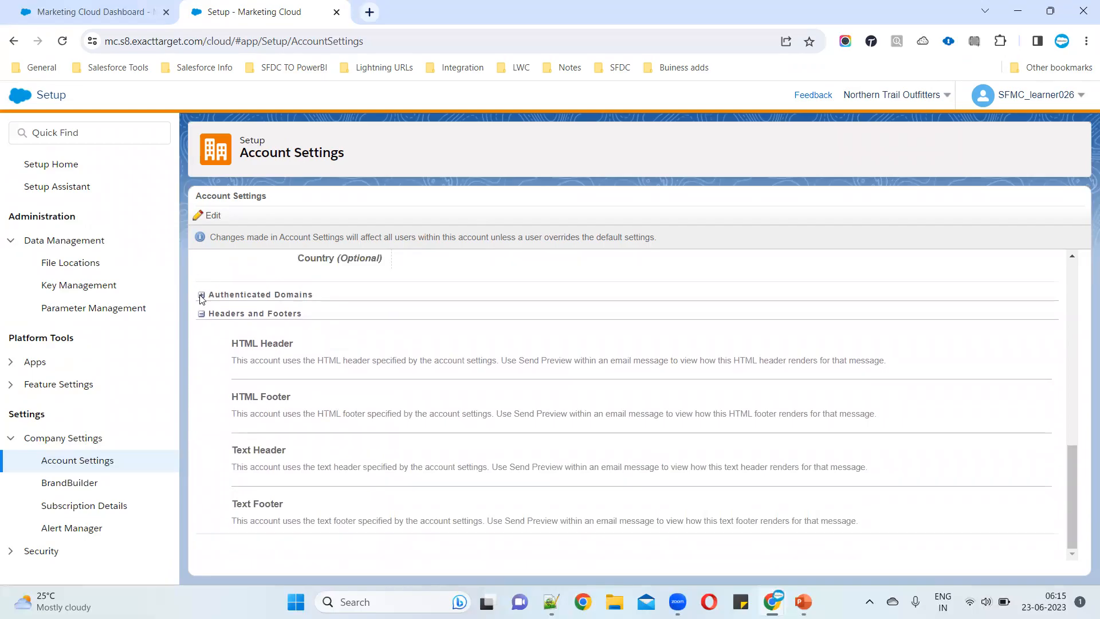
click(201, 295)
drag(234, 309, 478, 312)
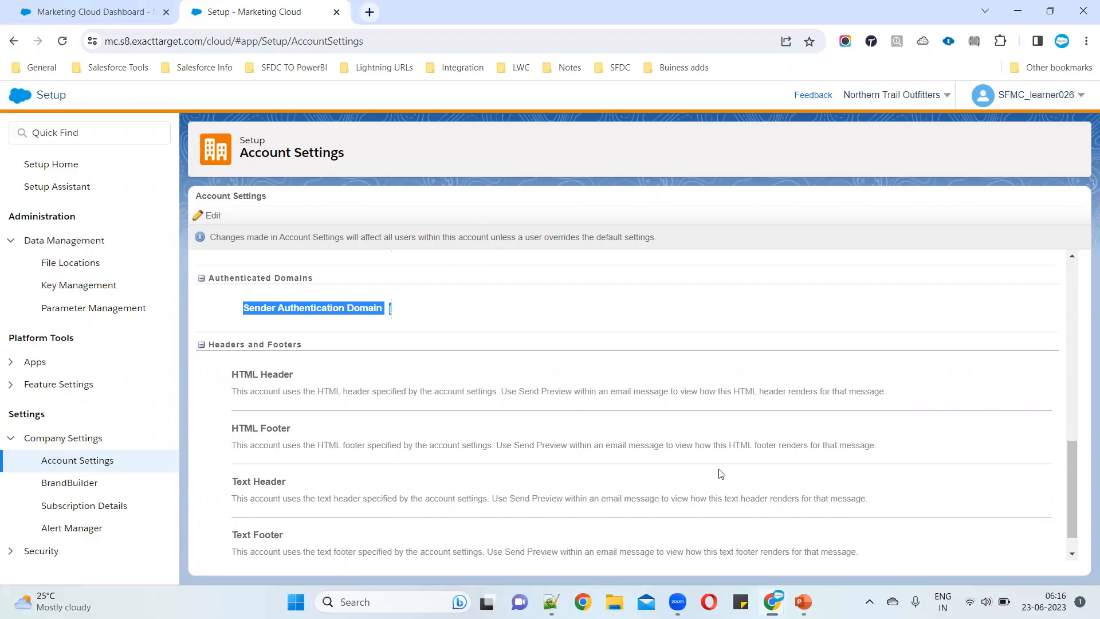
click(373, 328)
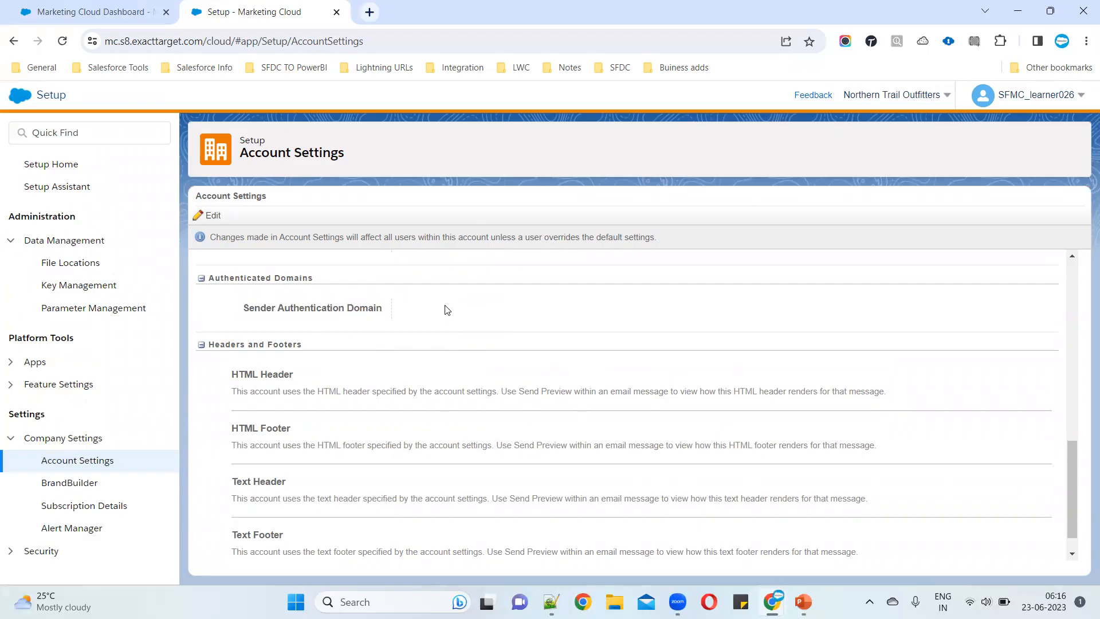
triple_click(373, 308)
click(565, 309)
Collapse the Headers and Footers section of the account settings
scroll(550, 333, down, 1)
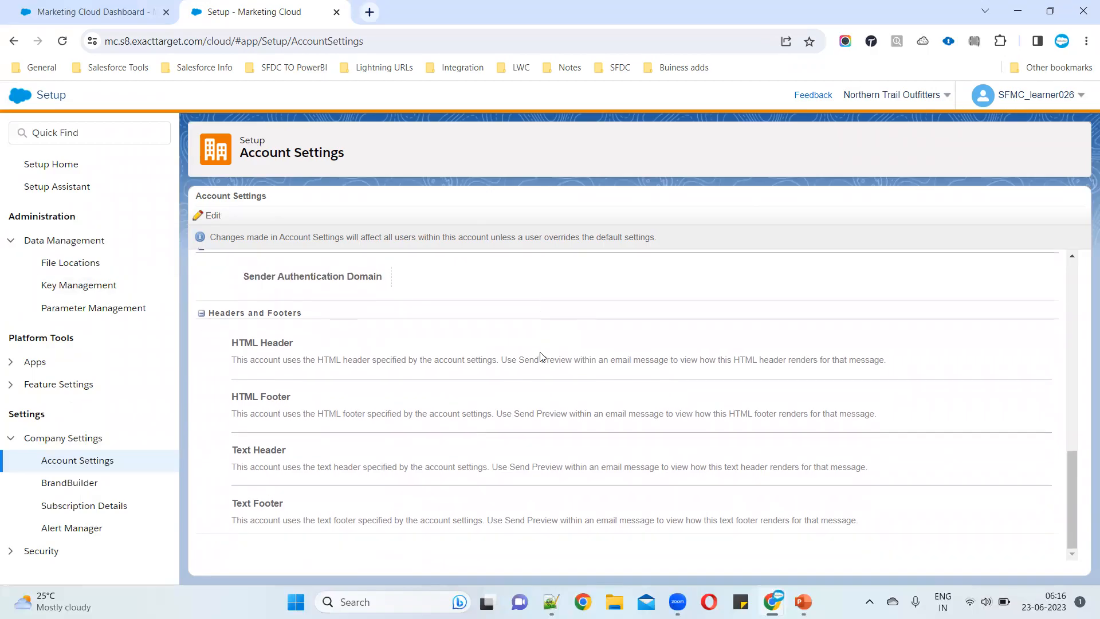
click(201, 314)
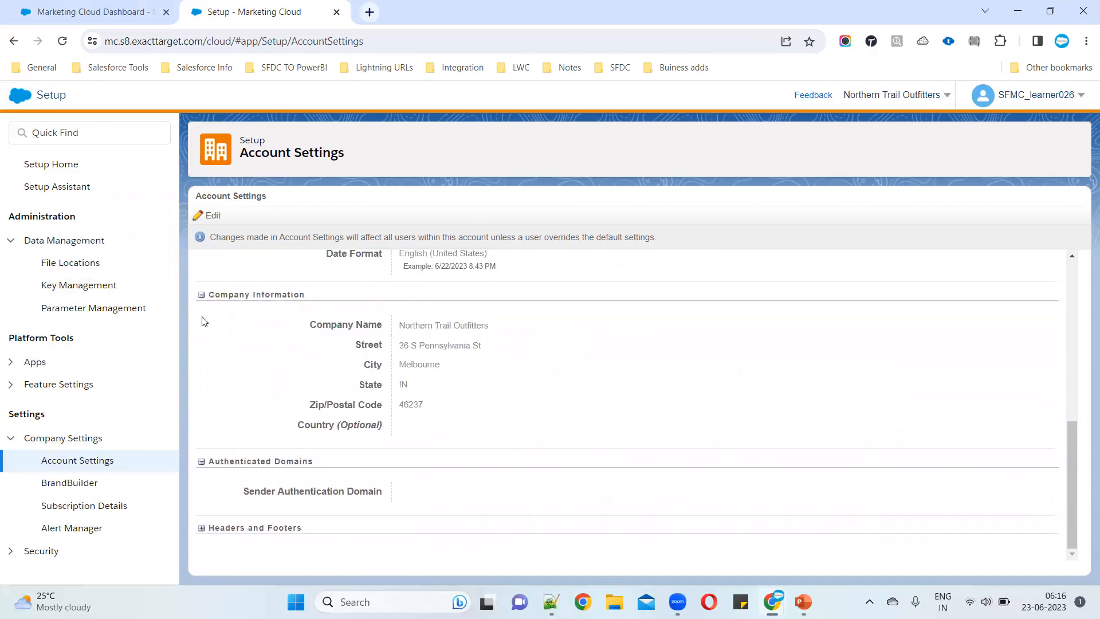
Examine the HTML and text entries under Headers and Footers and open the account settings for editing
click(201, 528)
drag(224, 343, 987, 514)
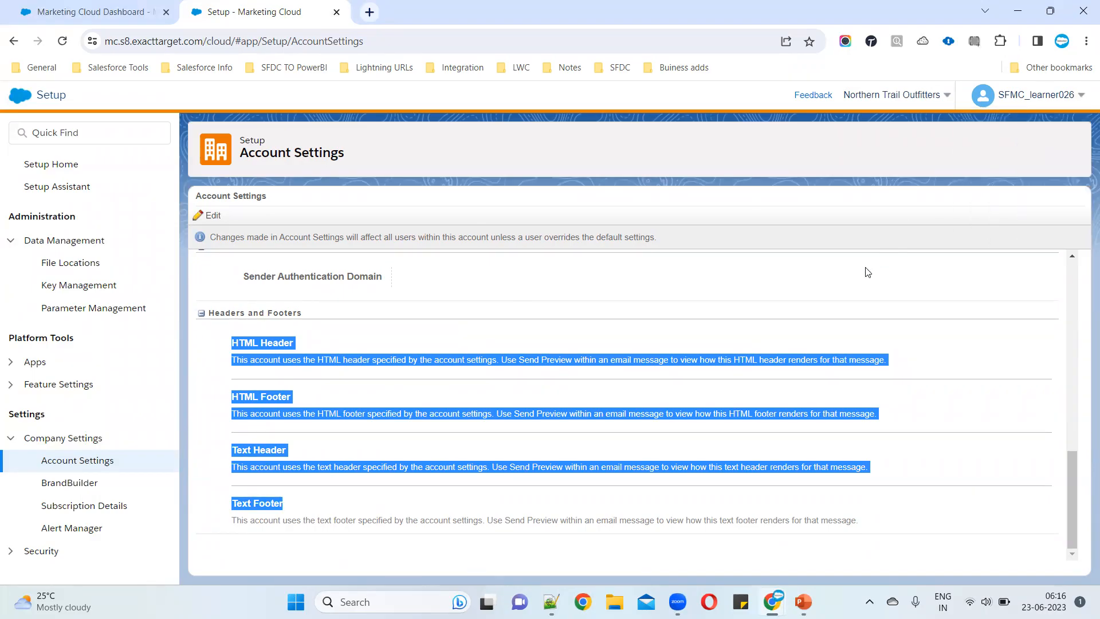
click(566, 373)
scroll(541, 378, up, 10)
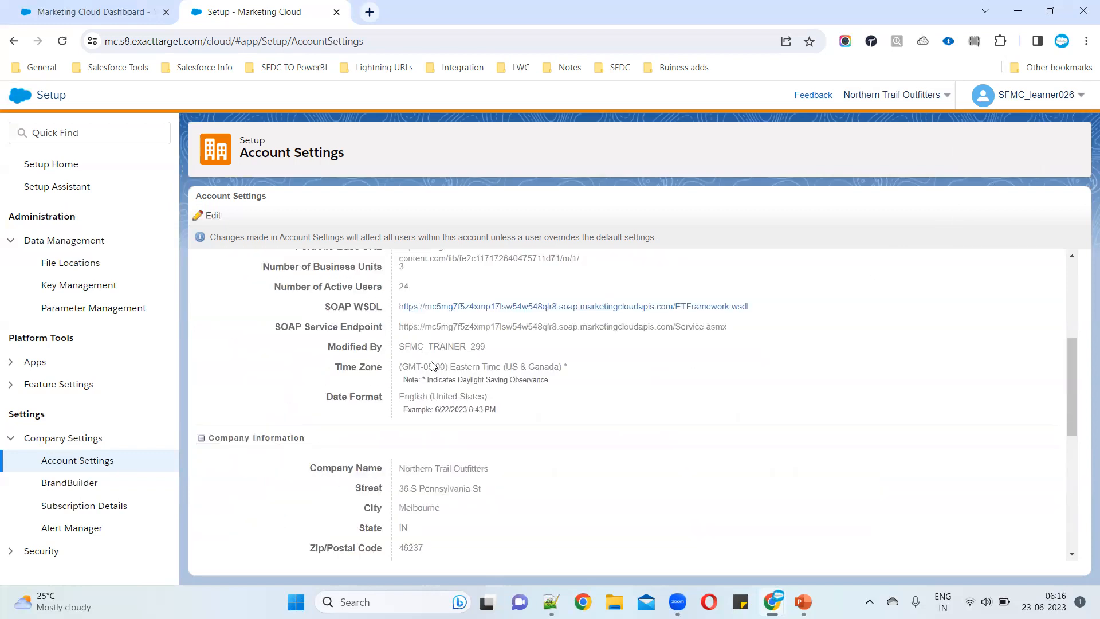
click(203, 218)
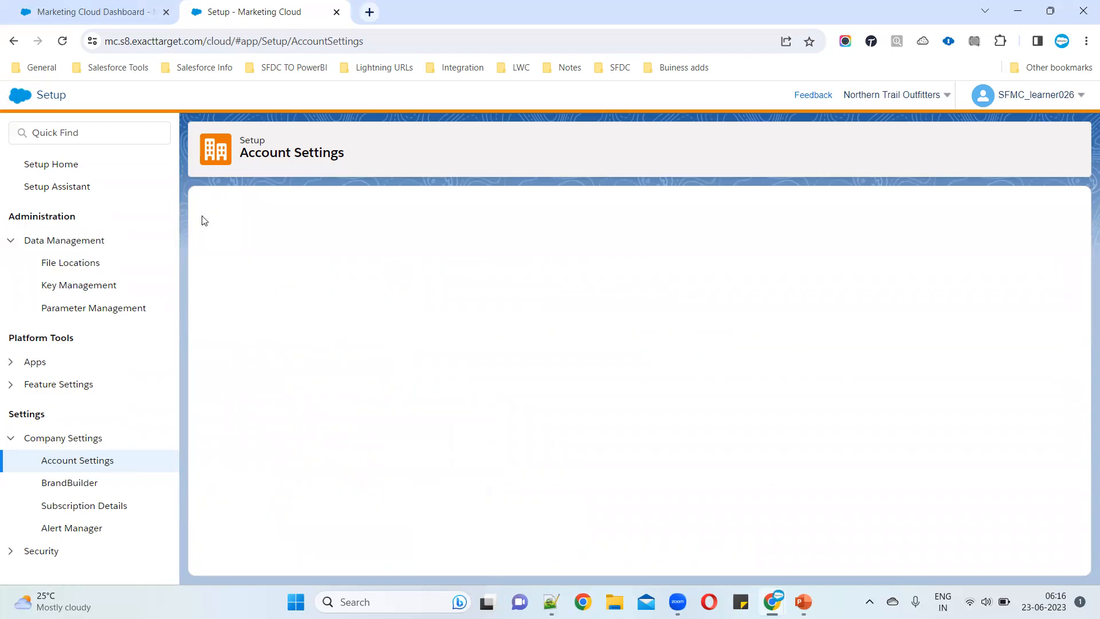
Open the Gmail inbox of the second Google account in a new browser tab
click(369, 12)
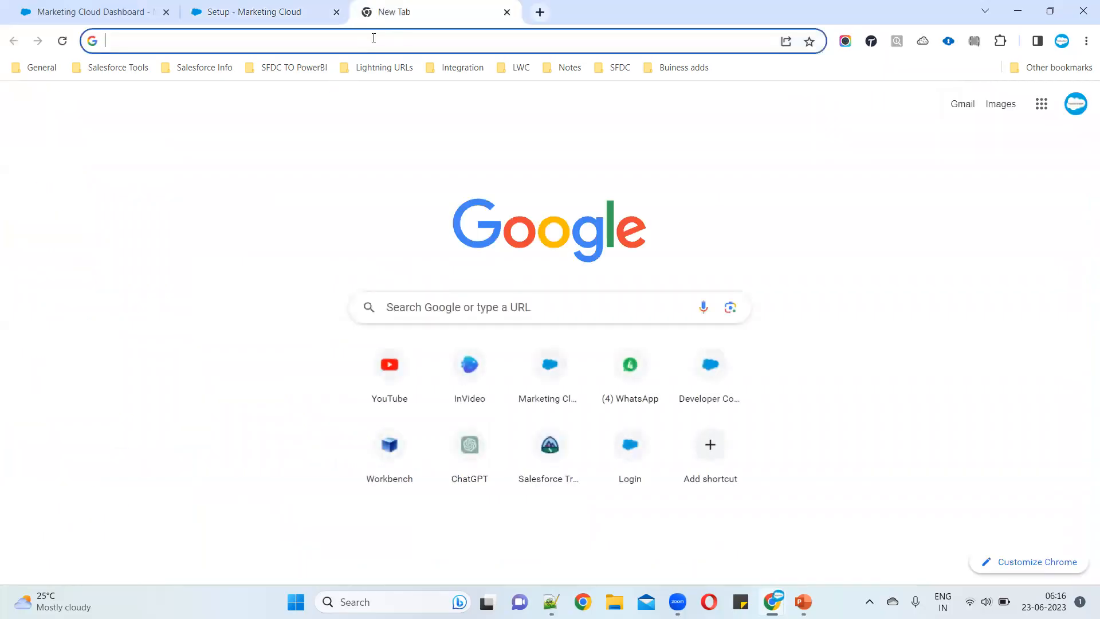
click(1077, 104)
click(1076, 105)
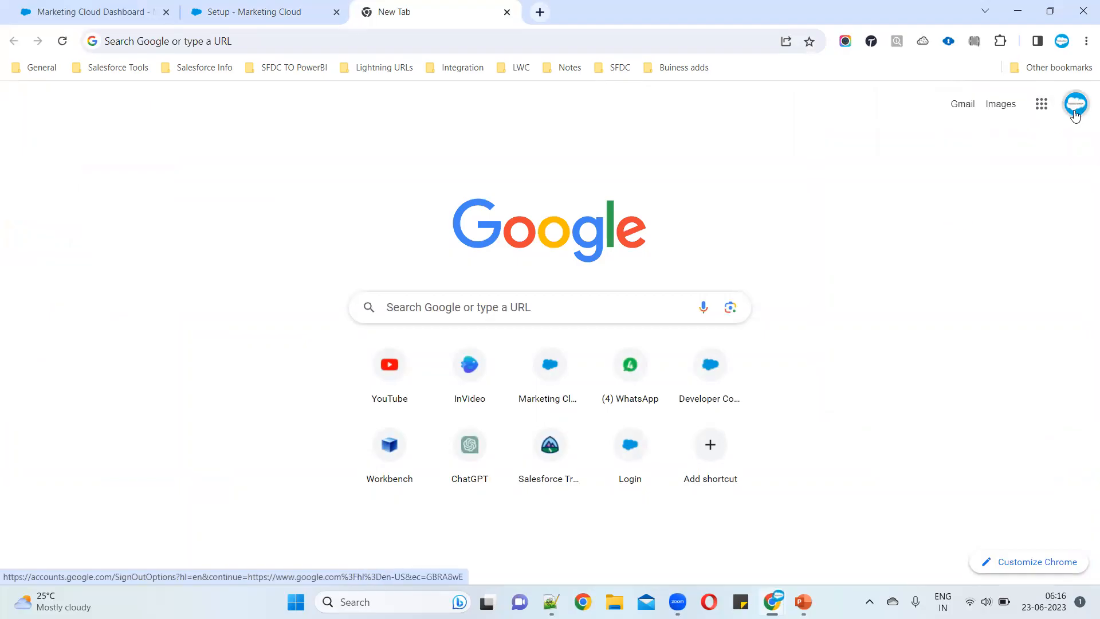
click(1076, 113)
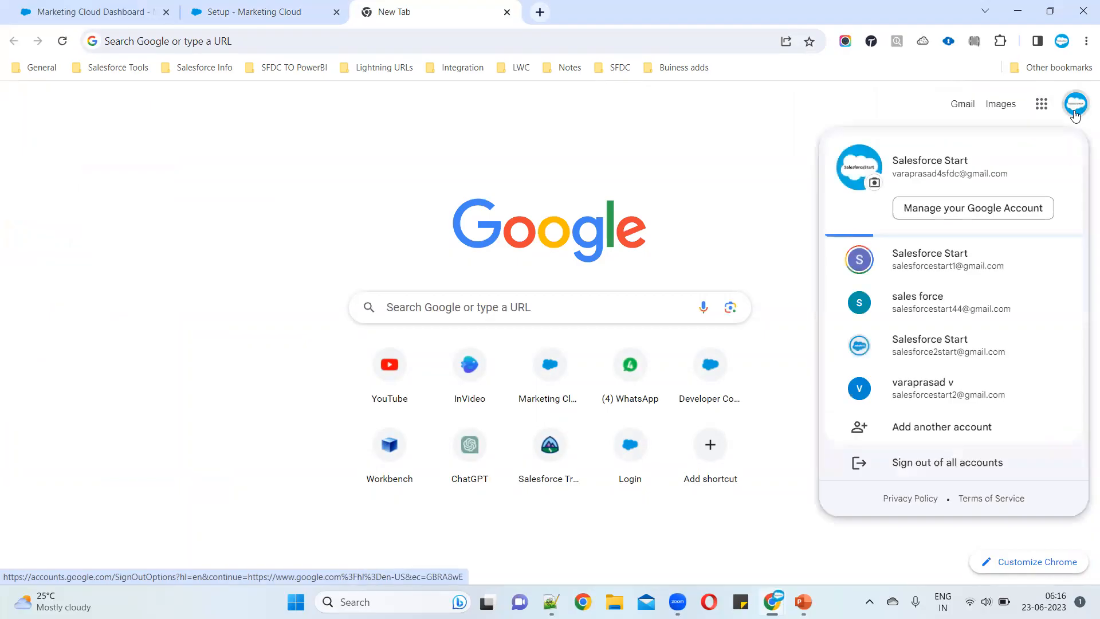
click(916, 274)
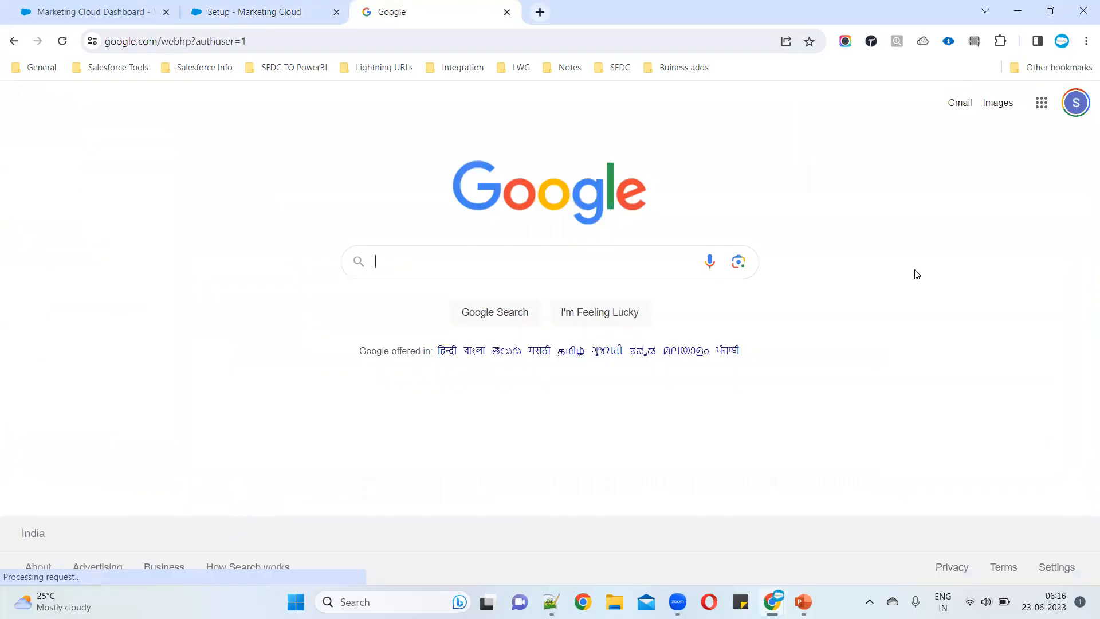
click(951, 110)
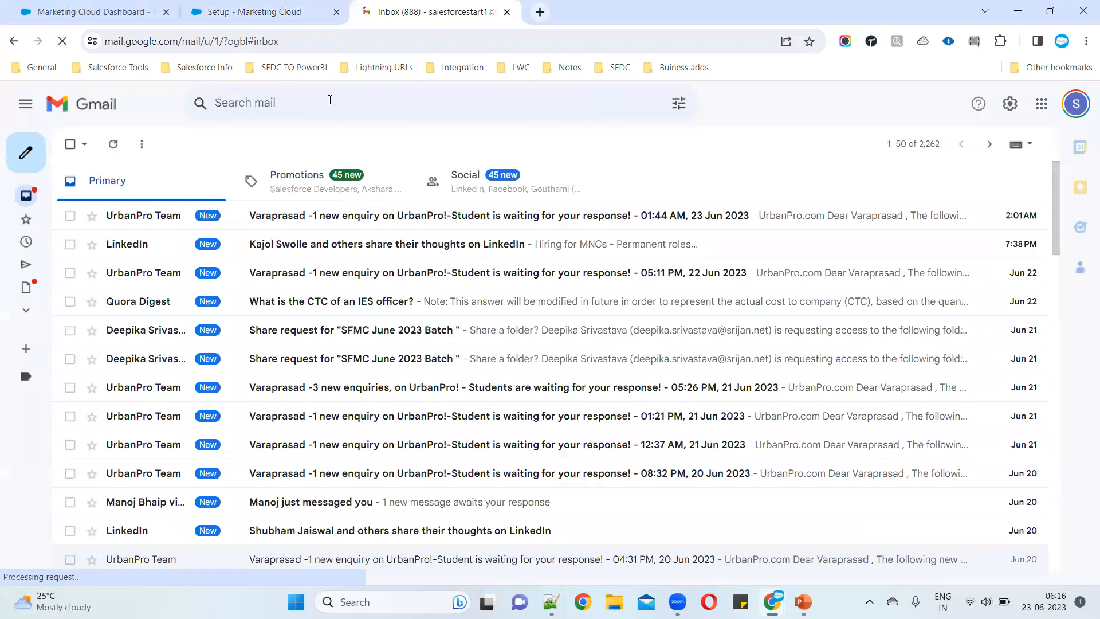
Search the mailbox for "Northan" and look through the matching emails
click(330, 100)
text(Northan)
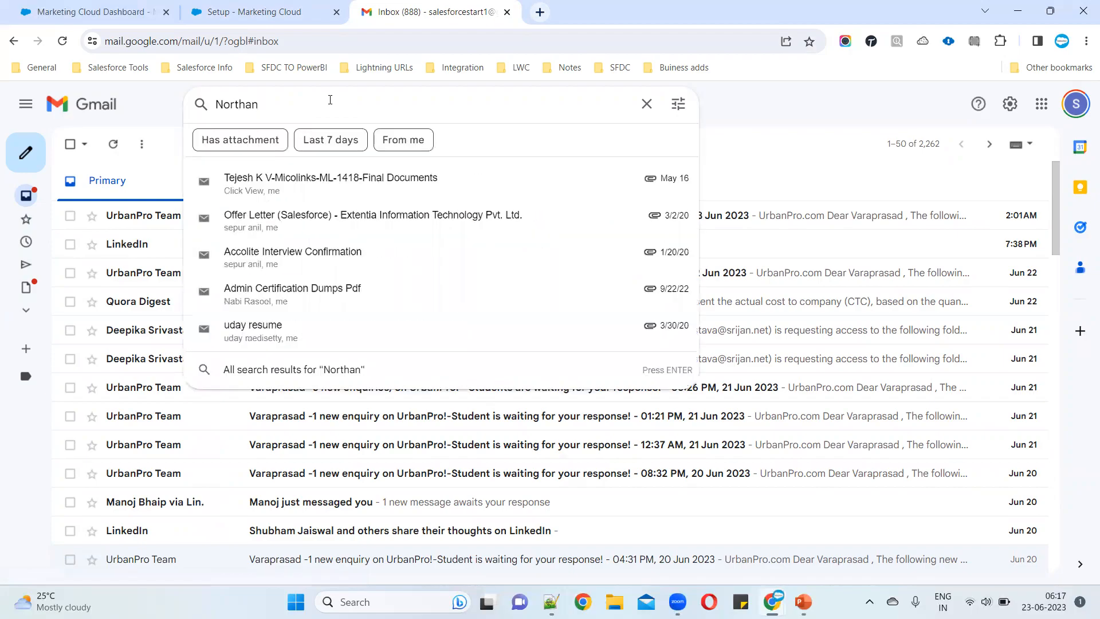
key(Return)
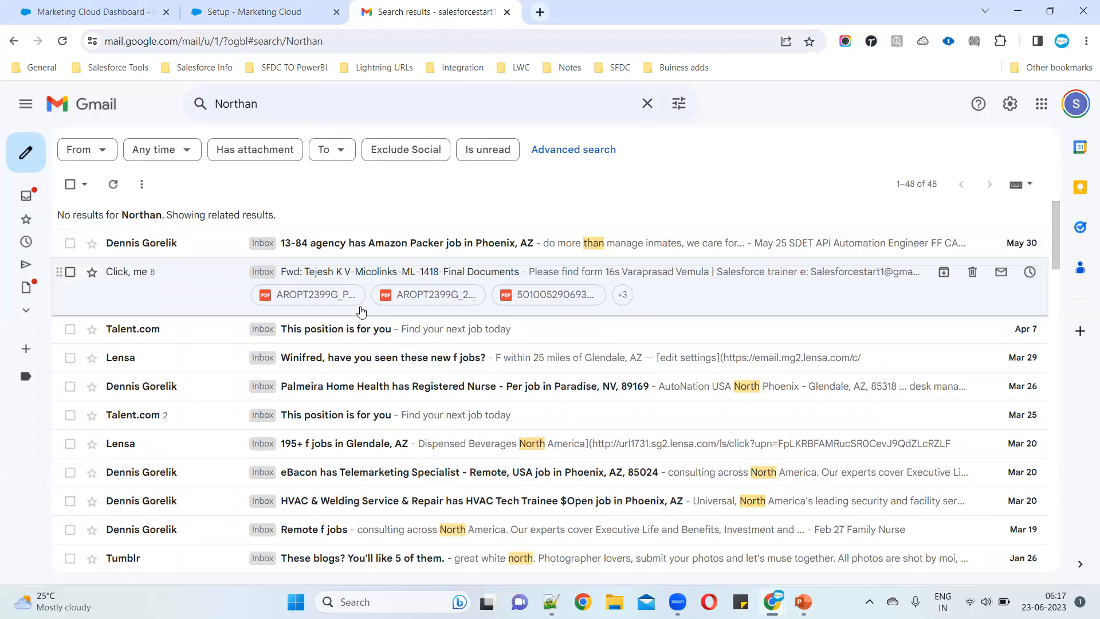
scroll(360, 350, down, 6)
scroll(360, 350, up, 6)
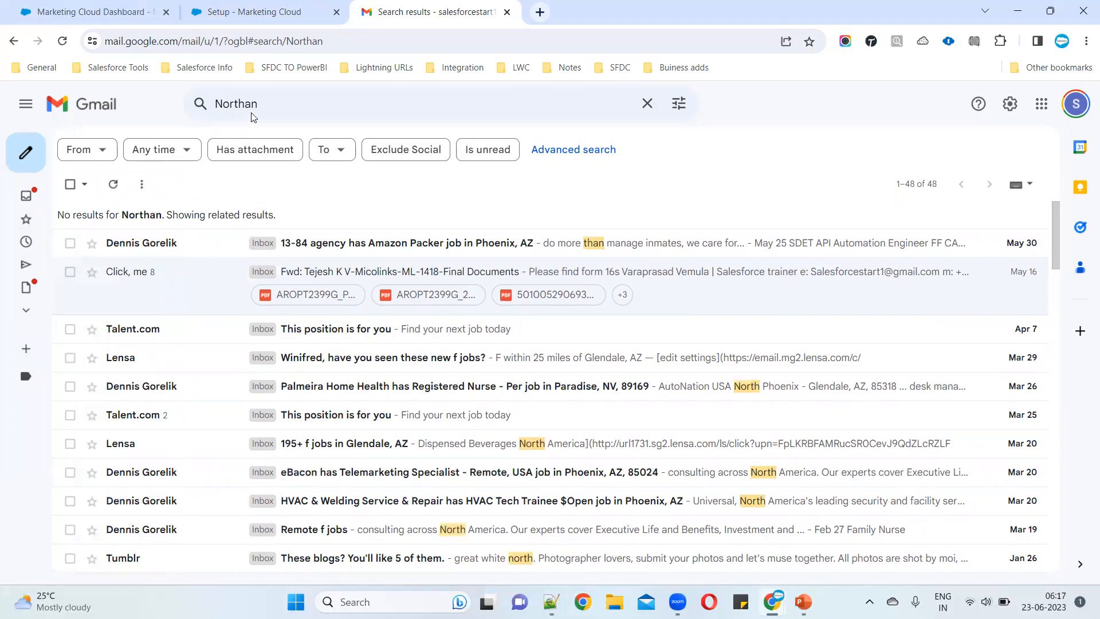
Copy the Email Display Name, Northern Trail Outfitters, from General Settings in the Marketing Cloud account settings
click(270, 13)
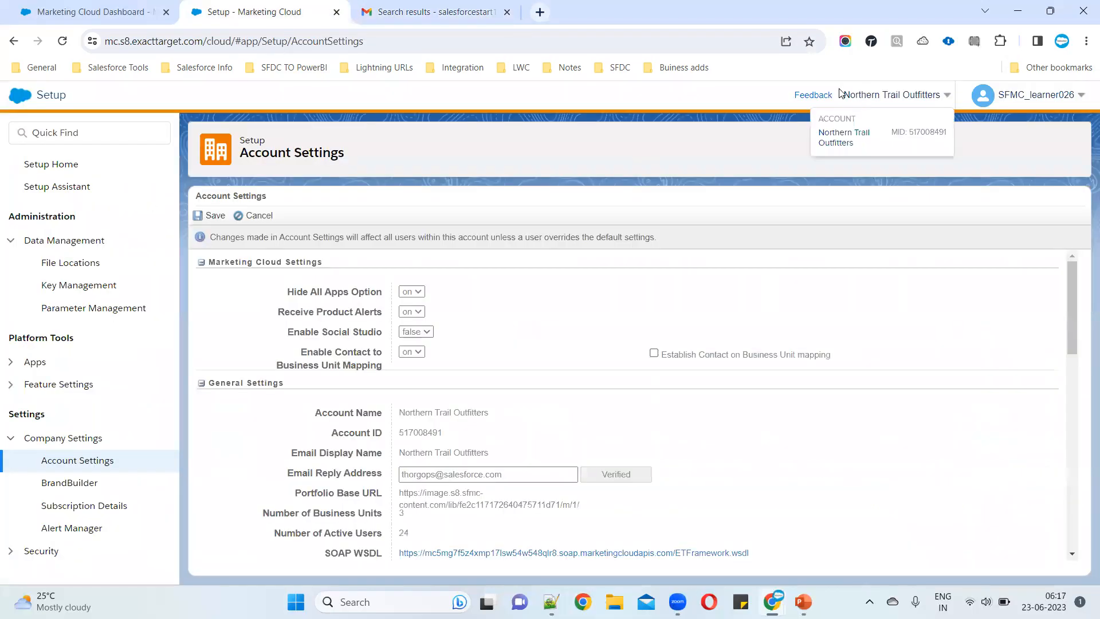
mouse_move(947, 93)
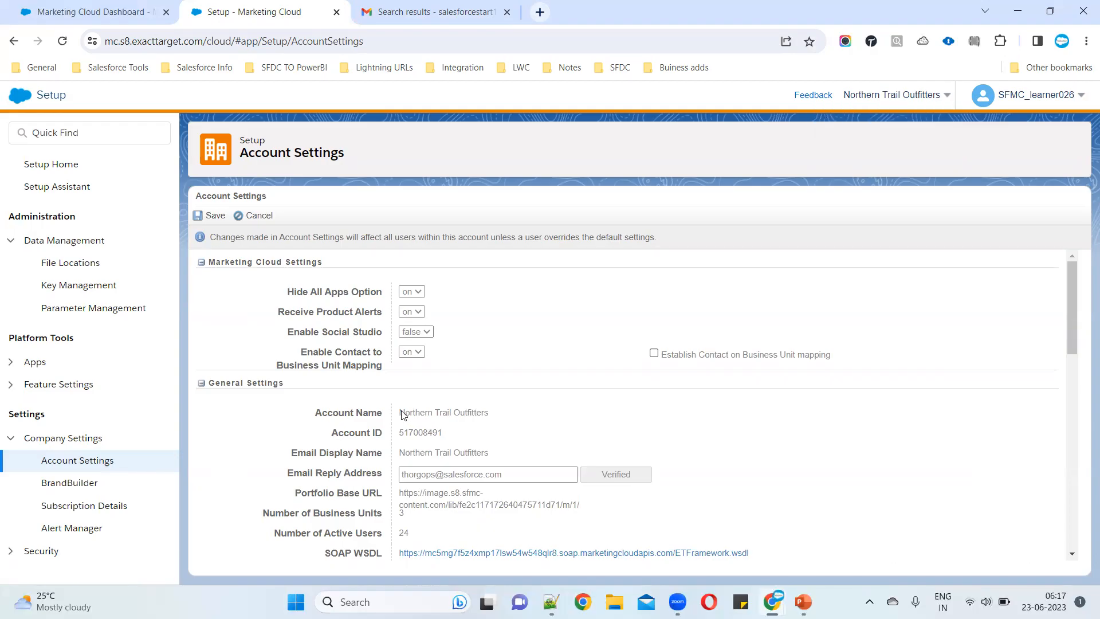
drag(401, 412, 523, 415)
scroll(528, 415, down, 1)
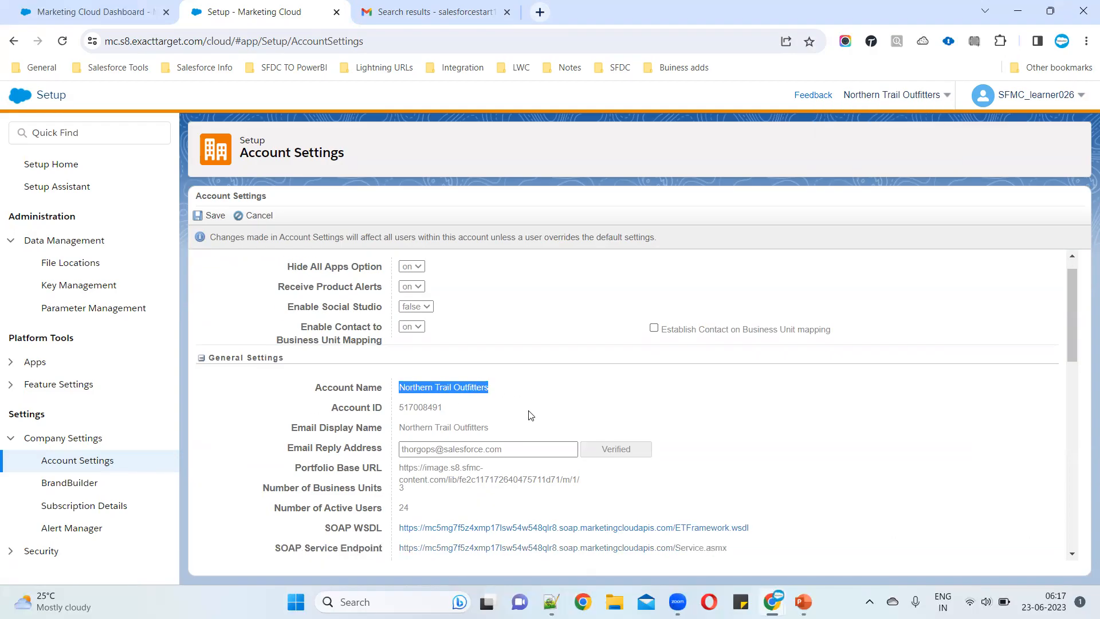
drag(400, 381, 523, 385)
key(ctrl+c)
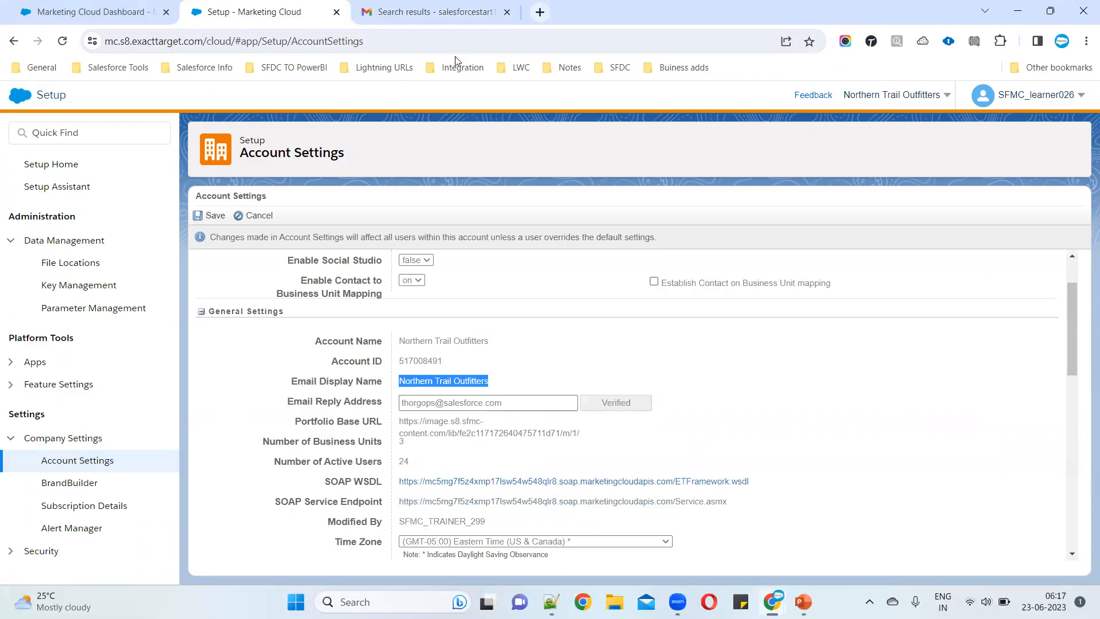
Search the already open Gmail mailbox for "Northern Trail Outfitters"
click(453, 12)
click(271, 101)
key(ctrl+v)
key(Return)
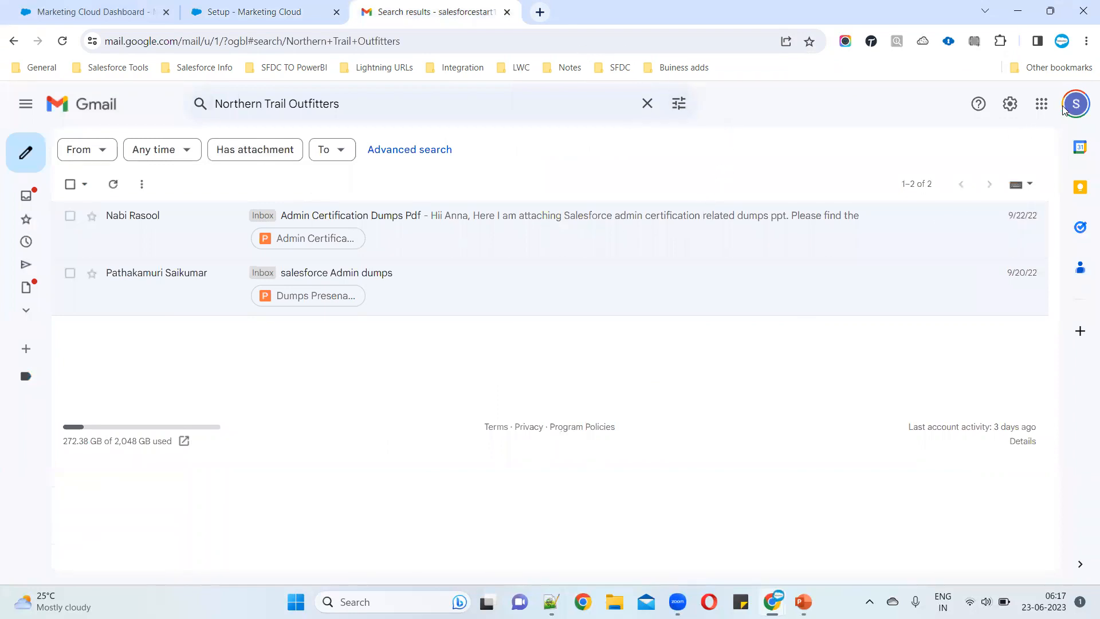
Switch to the last listed Google account's mailbox and search it for "Northern Trail Outfitters"
click(1065, 109)
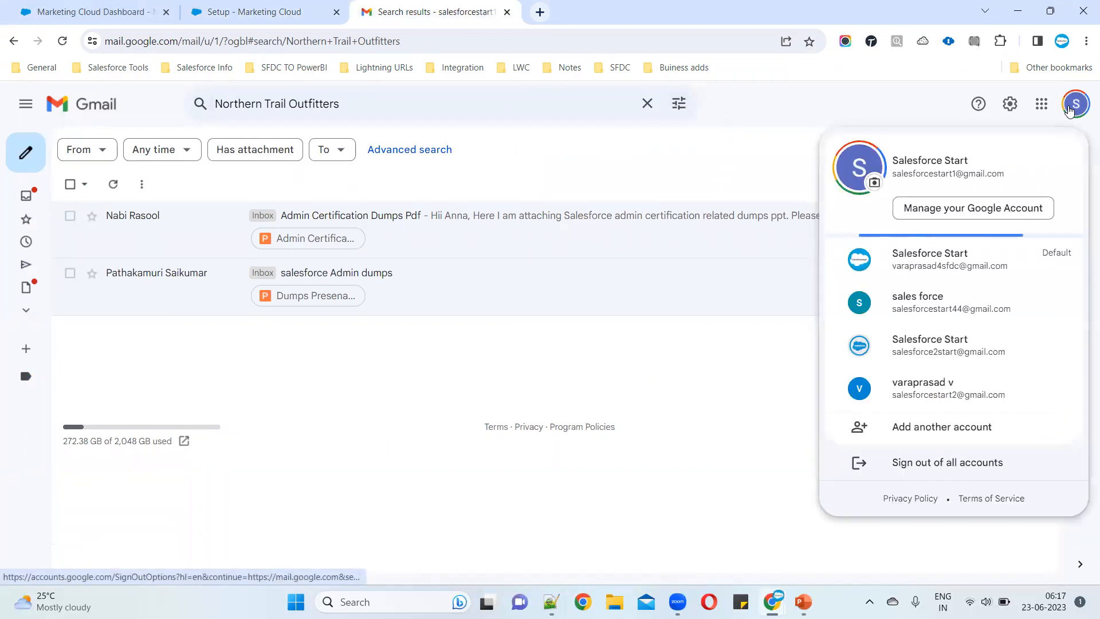
click(962, 383)
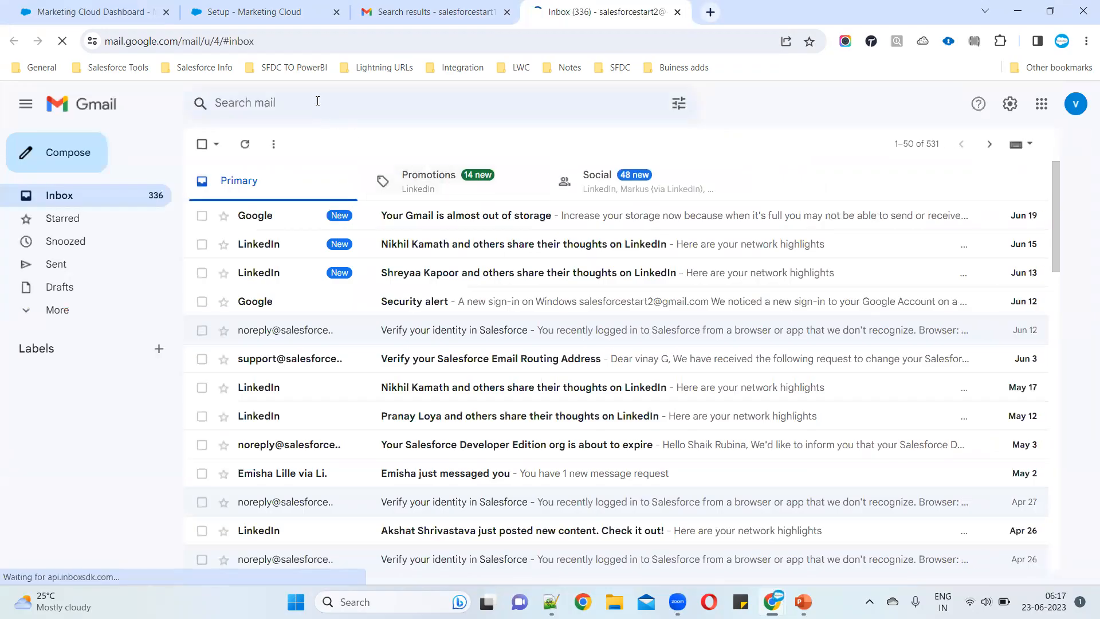
click(315, 97)
key(ctrl+v)
key(Return)
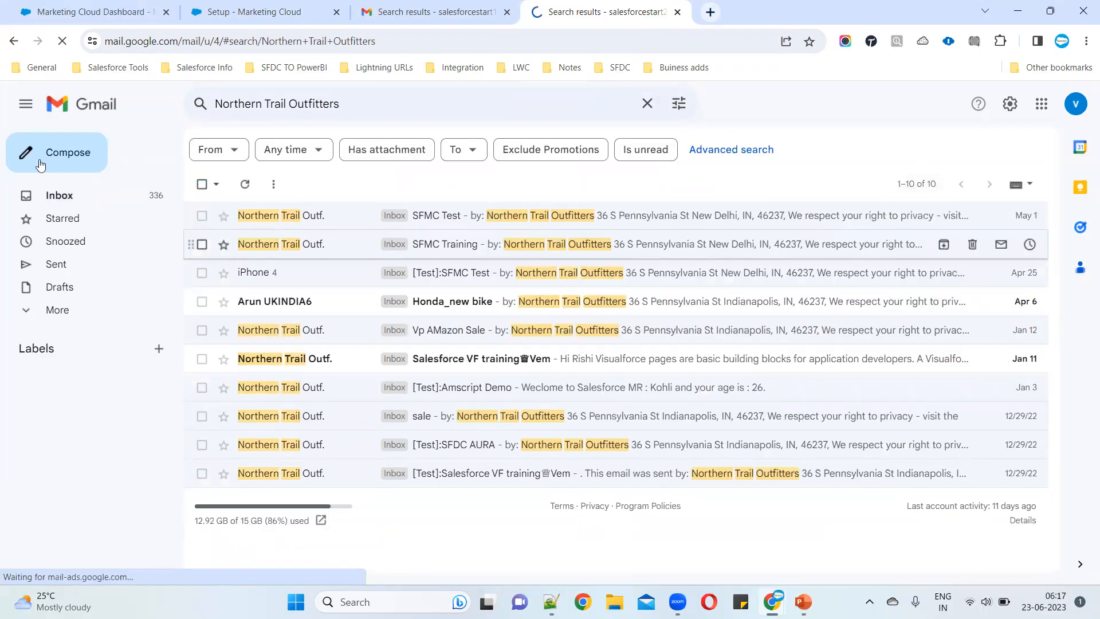
Open the SFMC Test email and examine the recipient, sender, company address and subscription links in its footer
click(288, 220)
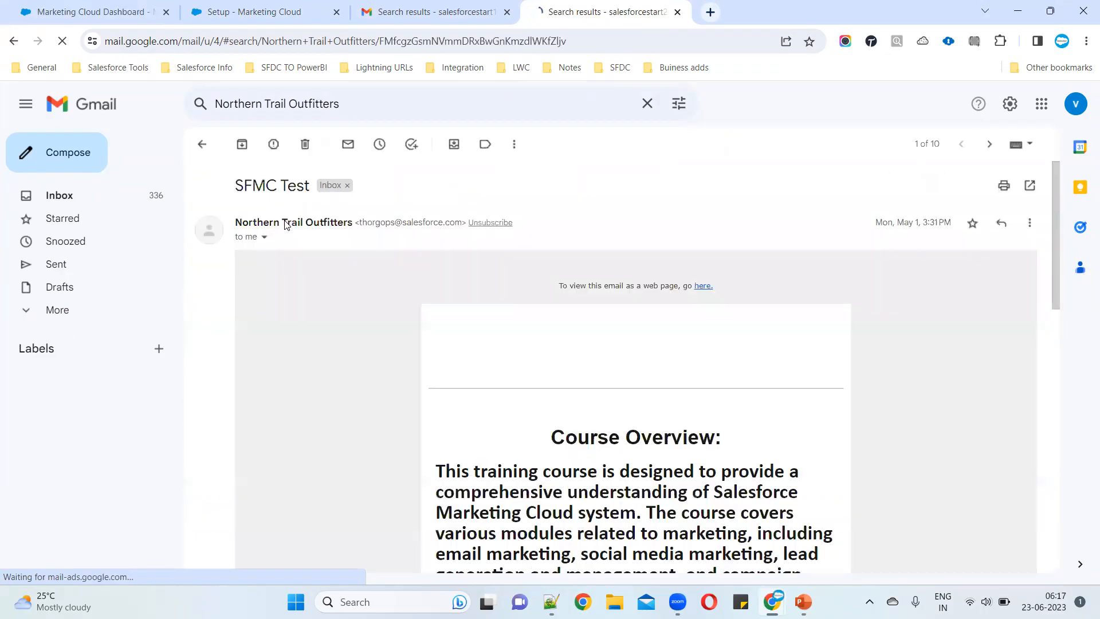
scroll(590, 281, down, 10)
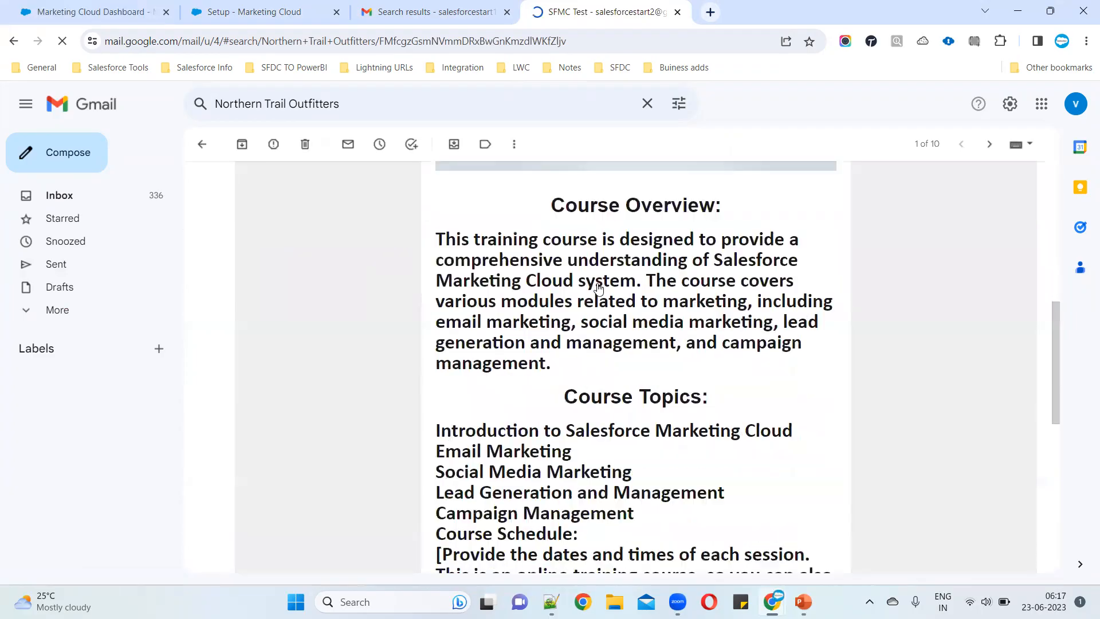
scroll(592, 275, down, 3)
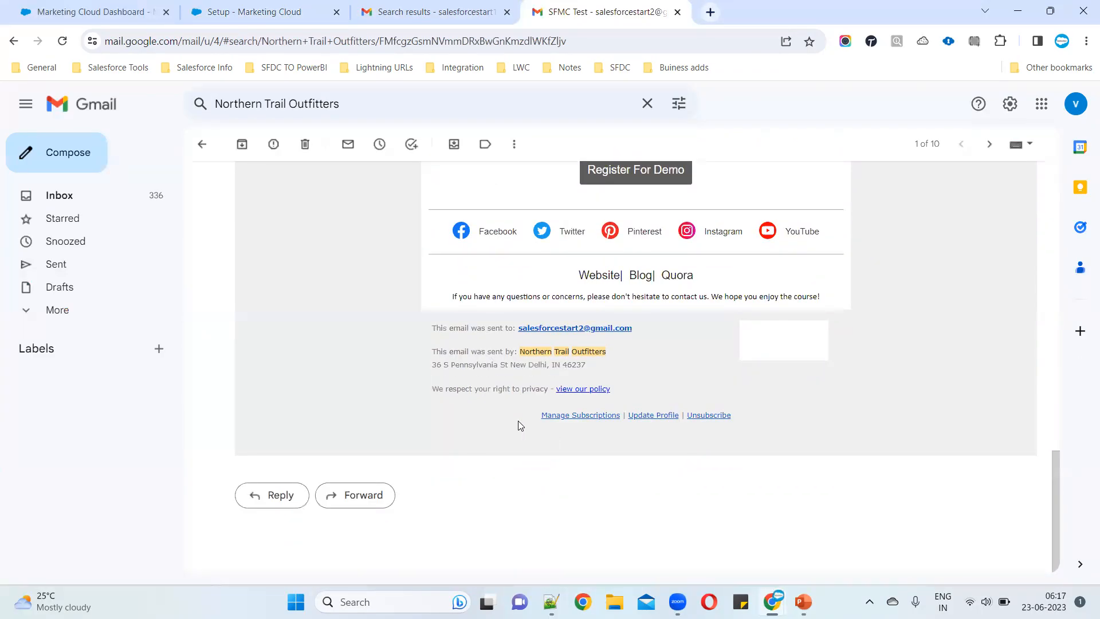
drag(424, 328, 514, 329)
drag(653, 330, 559, 330)
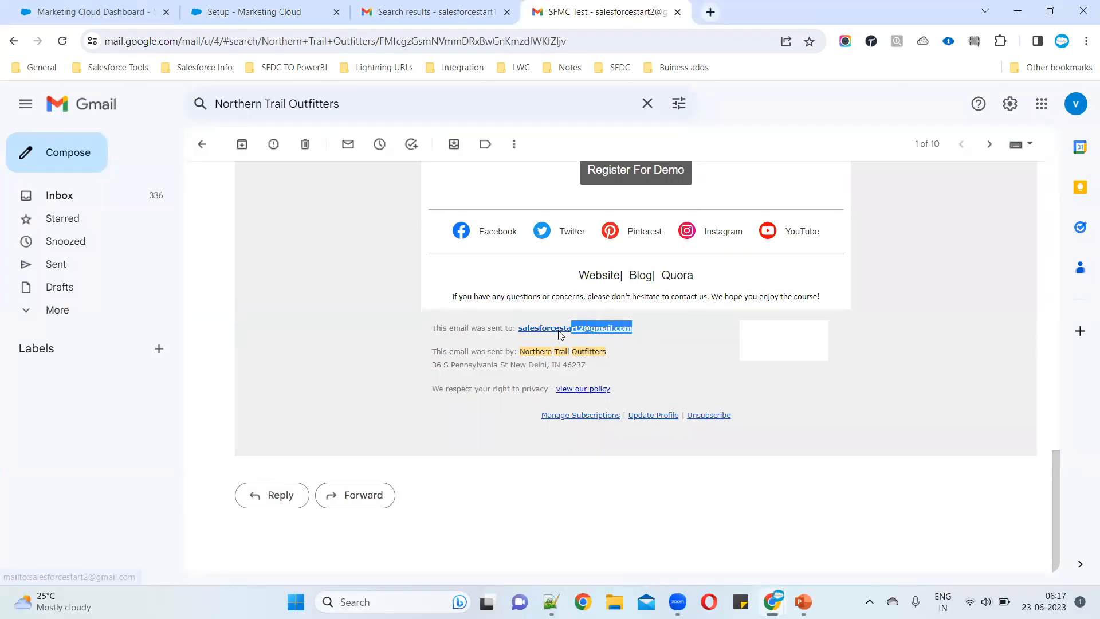
drag(431, 351, 606, 350)
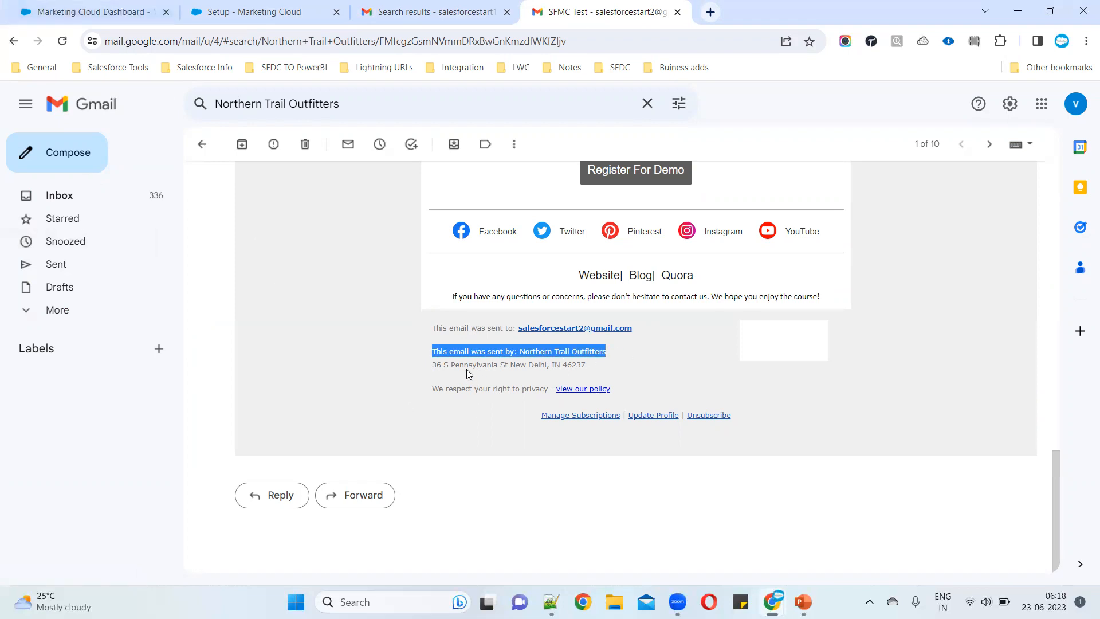
drag(436, 367, 622, 370)
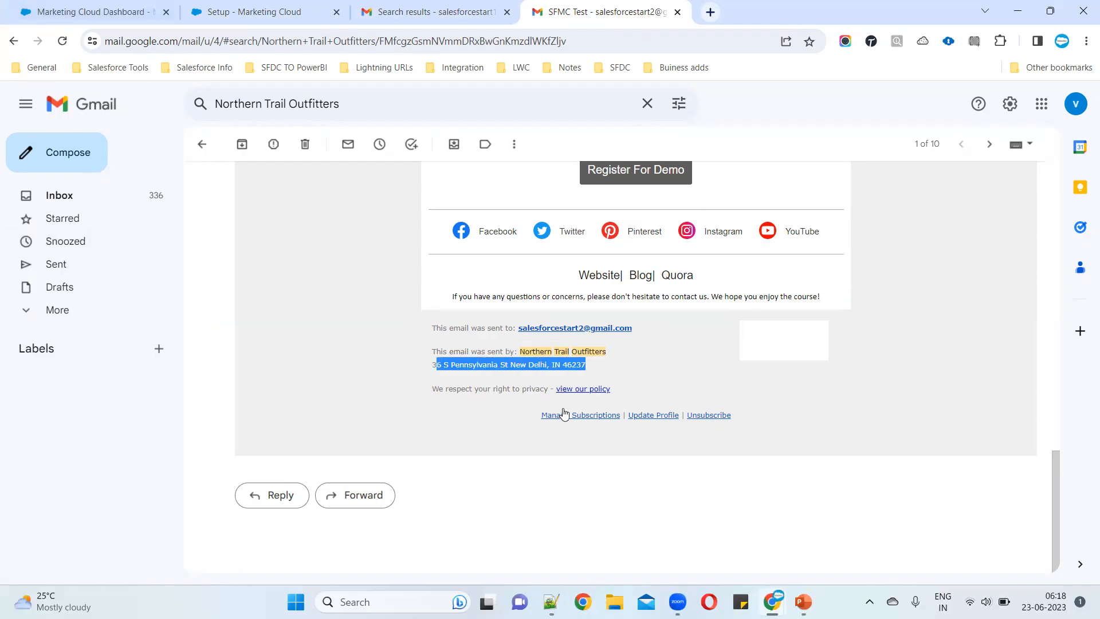
drag(431, 354, 763, 417)
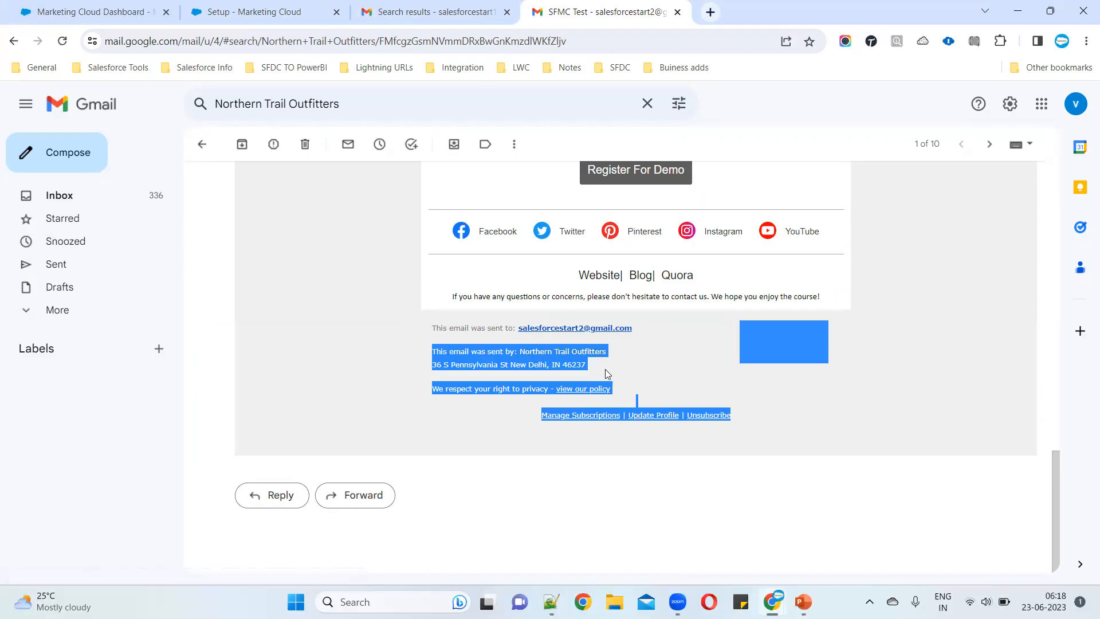
Compare the Headers and Footers settings in Marketing Cloud with the footer of the SFMC Test email
click(253, 12)
scroll(398, 367, down, 10)
drag(230, 377, 395, 379)
click(602, 11)
drag(431, 328, 794, 426)
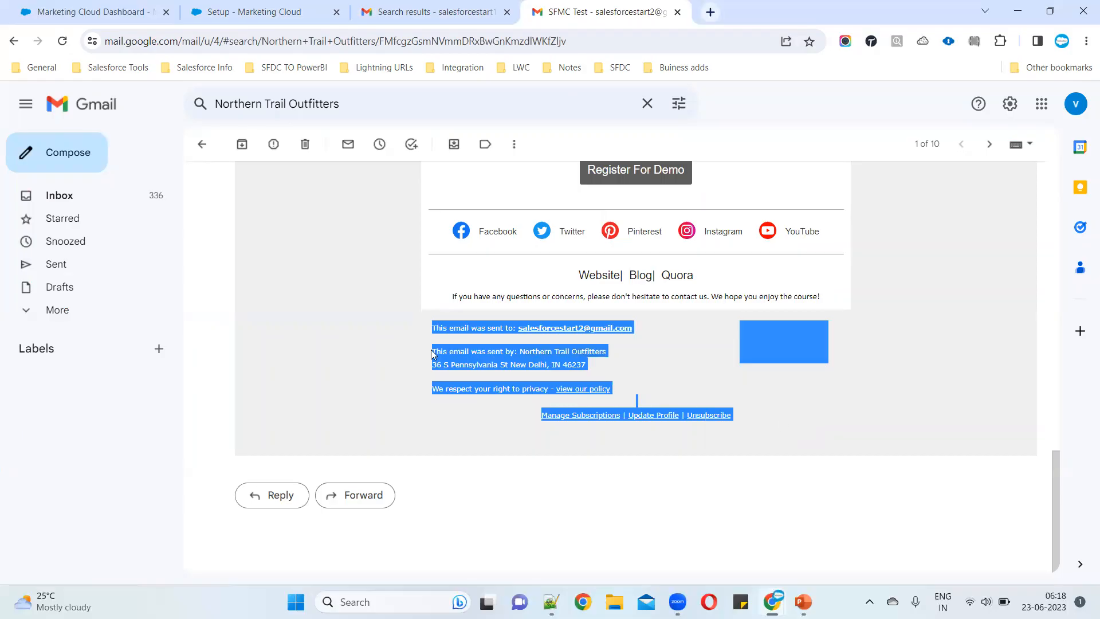
Examine the web-page view line in the SFMC Test email's header and return to its footer
scroll(431, 354, up, 8)
scroll(431, 354, up, 10)
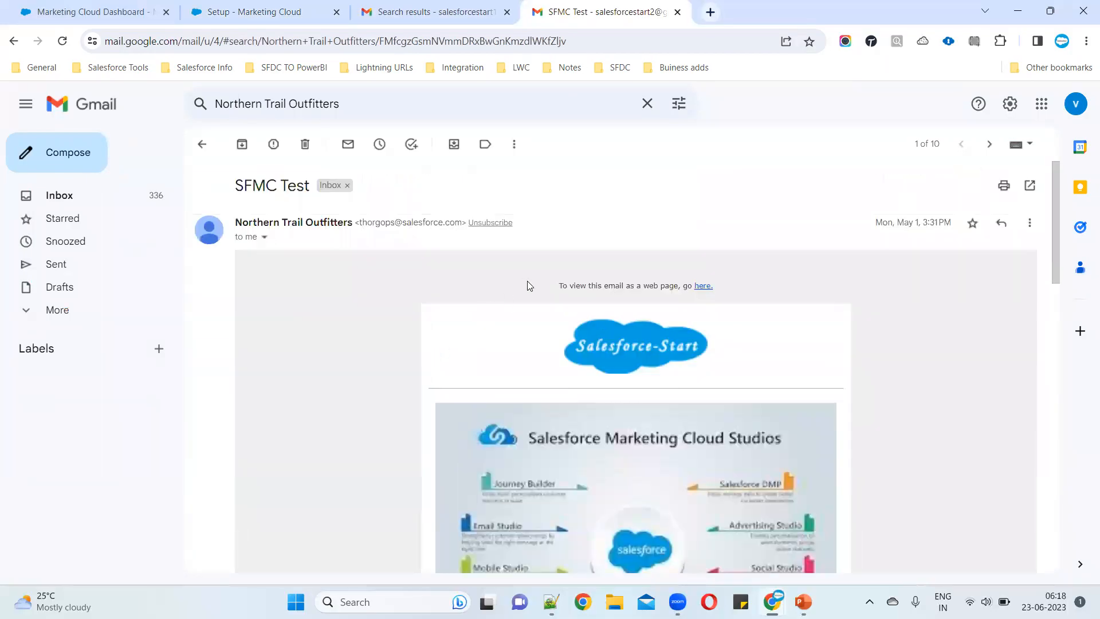
drag(530, 286, 811, 291)
scroll(622, 278, down, 15)
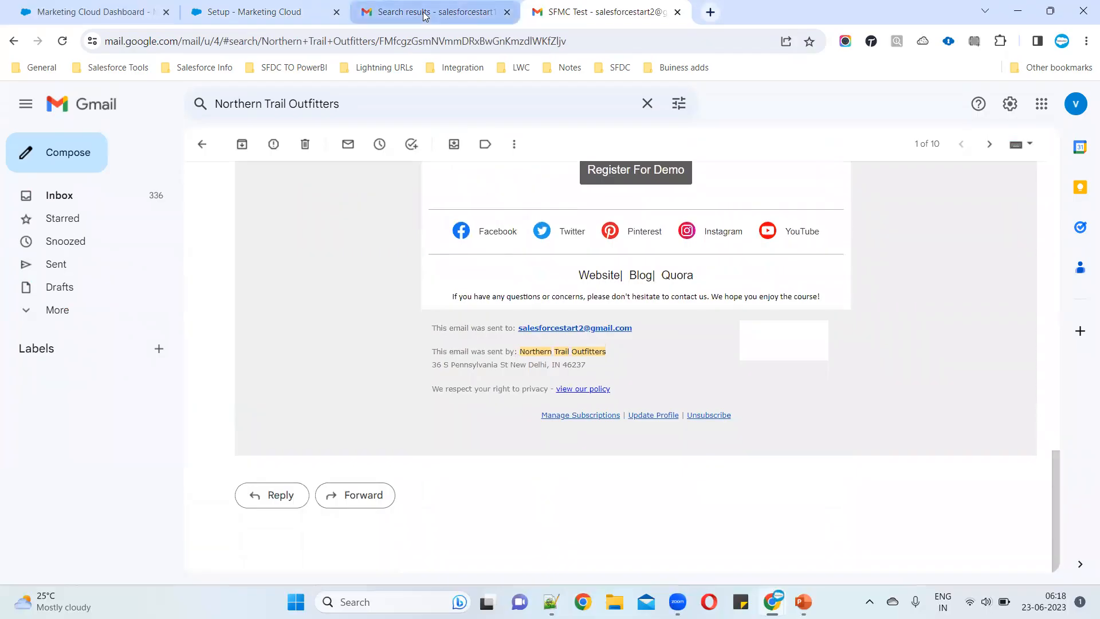
Set the HTML Header in Marketing Cloud account settings to Custom with the code <h1> My Header</h1> and preview it
click(270, 12)
drag(244, 337, 305, 342)
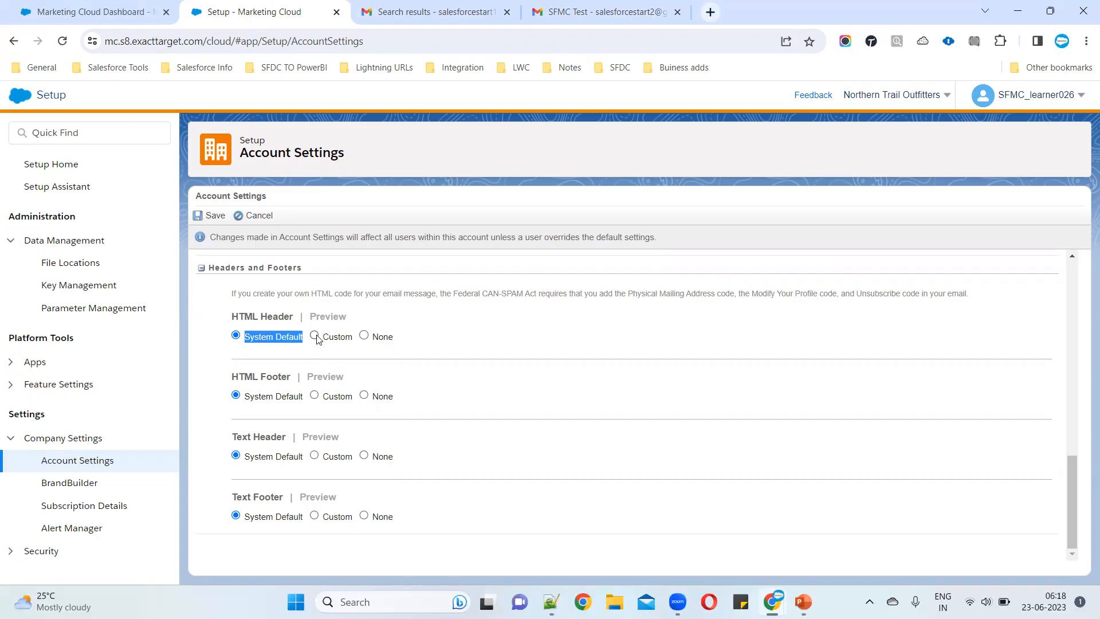
click(315, 336)
click(308, 375)
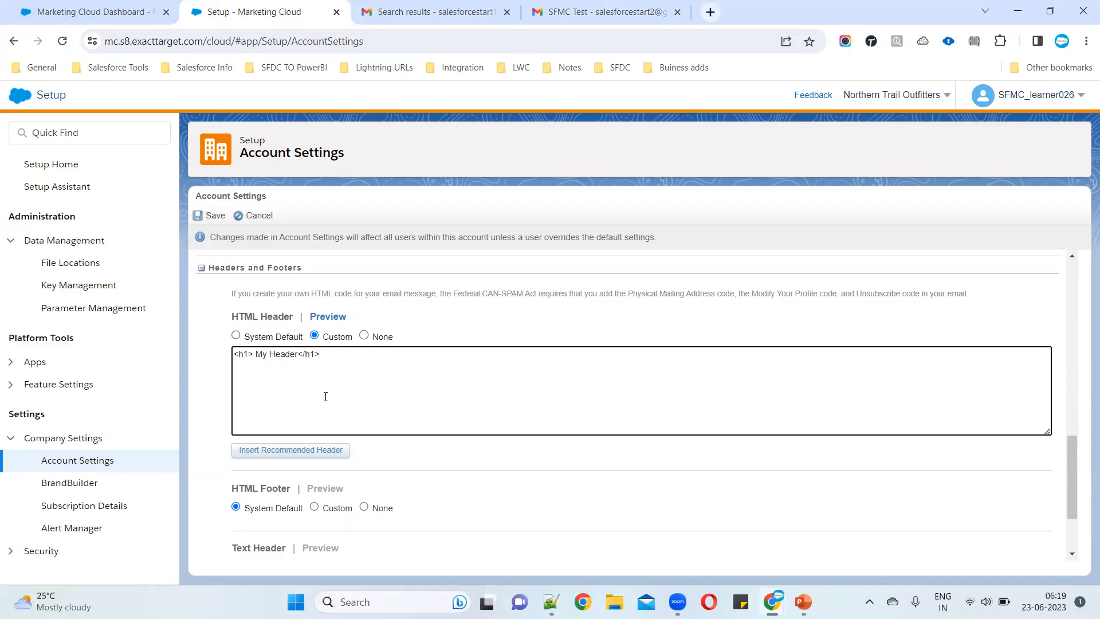
key(ctrl+a)
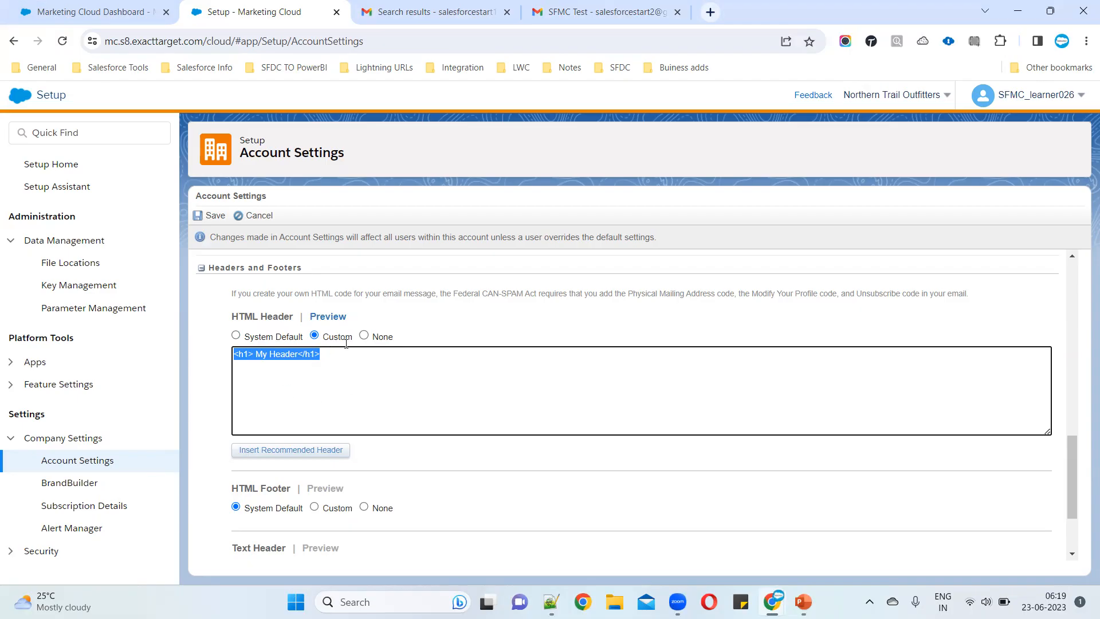
click(334, 314)
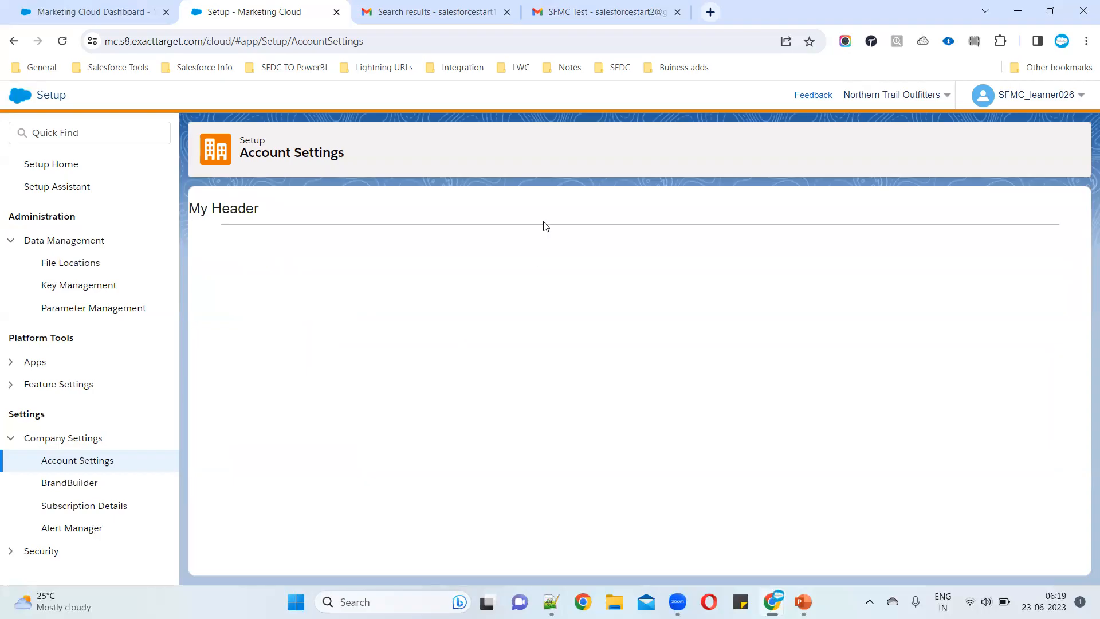
Return to the SFMC Test email in Gmail and review its footer block and the content above it
click(567, 14)
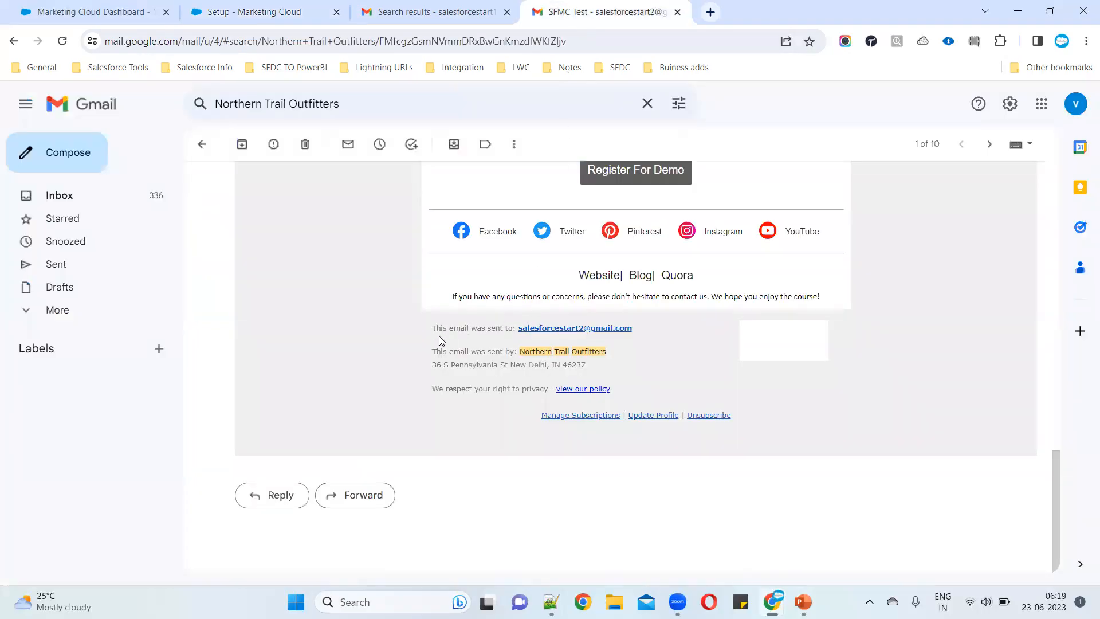
drag(431, 326, 809, 403)
scroll(432, 344, up, 14)
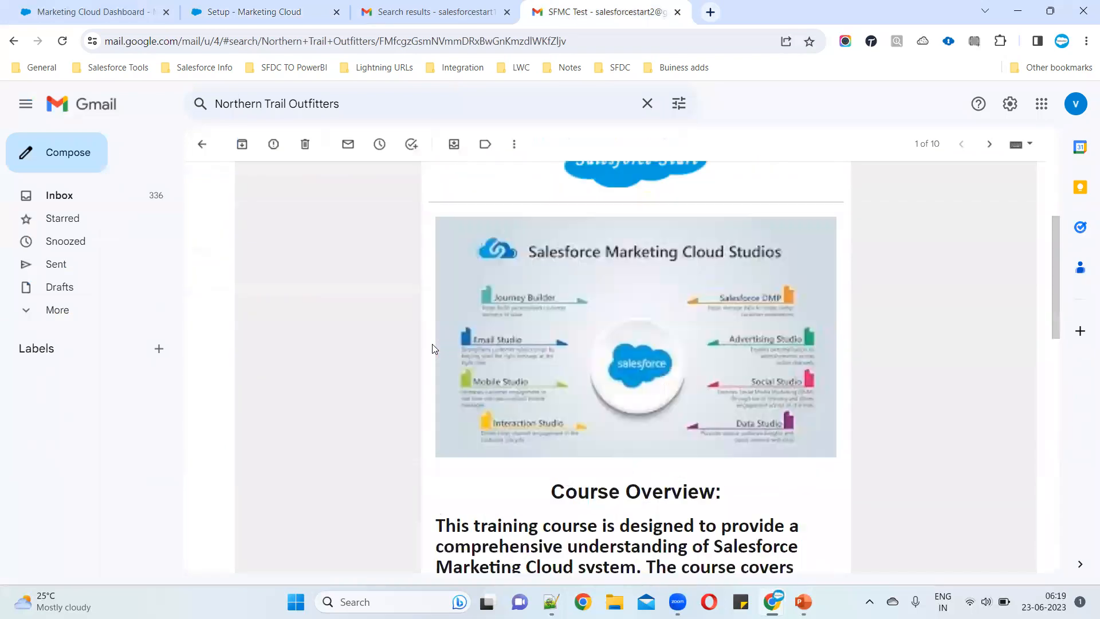
Examine the web-page view line and the sender name and address at the top of the SFMC Test email
drag(554, 285, 787, 297)
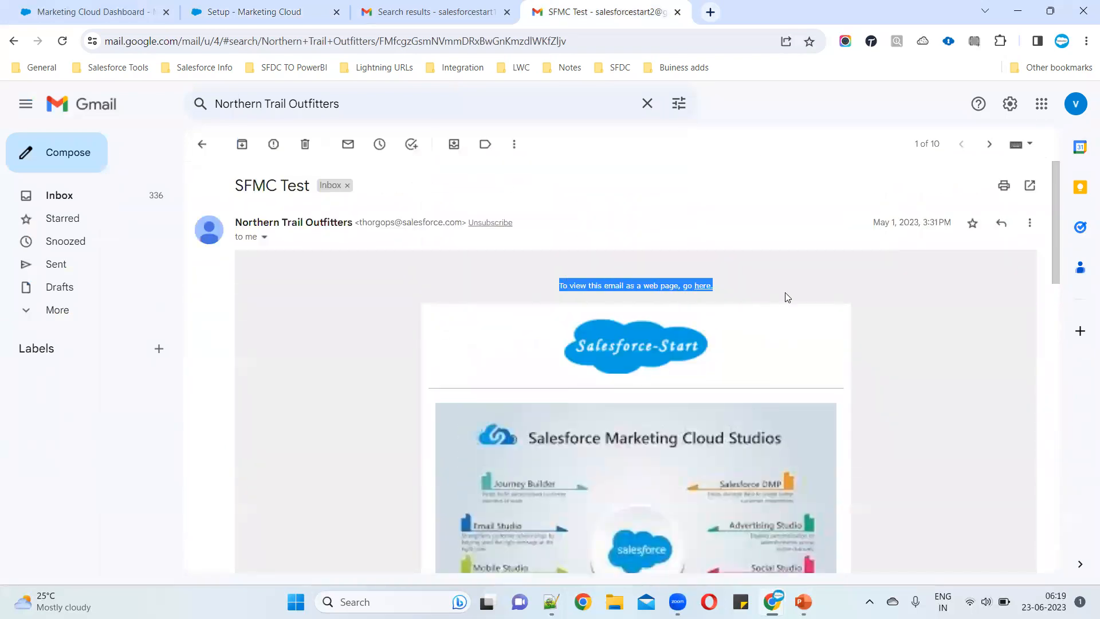
click(277, 313)
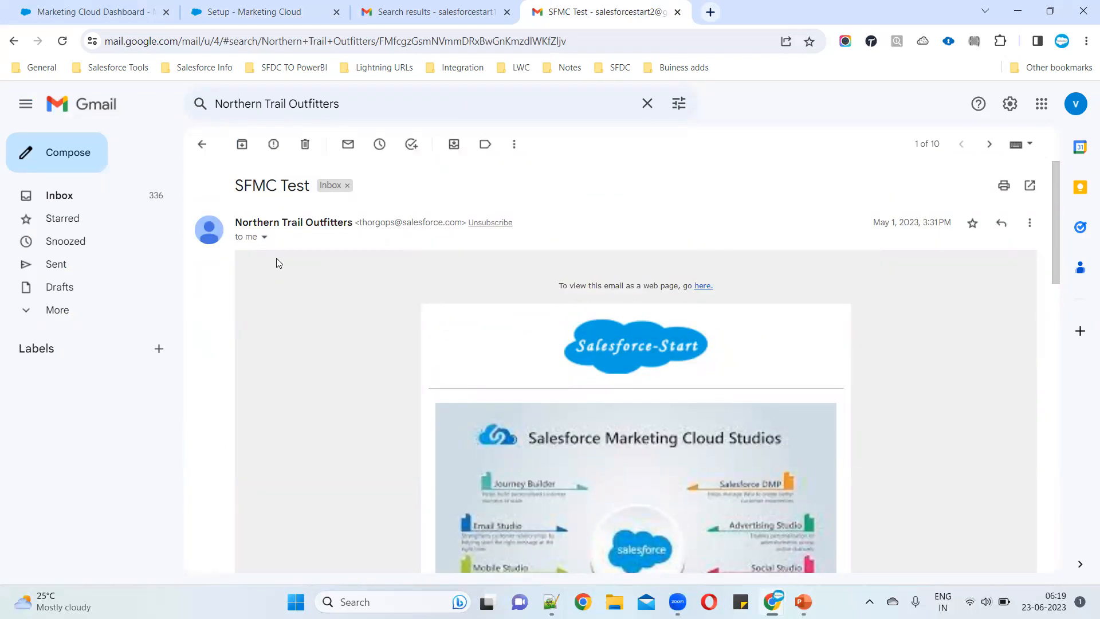
drag(235, 222, 451, 224)
click(323, 365)
Leave the header preview in Marketing Cloud Account Settings and compare the Email Display Name with the SFMC Test email's sender name
click(375, 10)
click(263, 11)
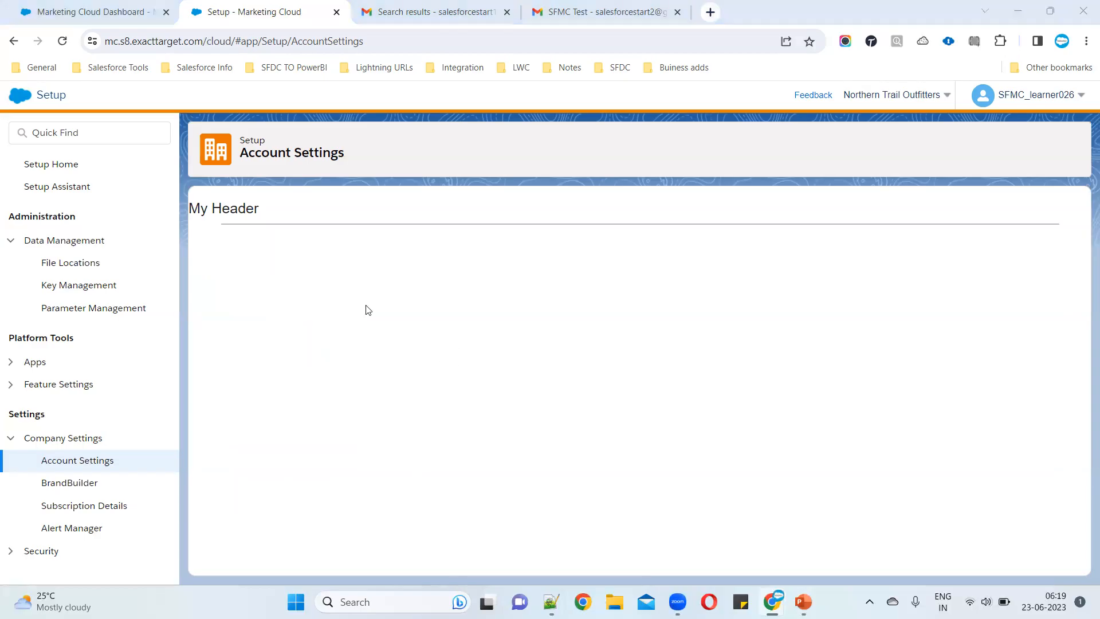
click(14, 41)
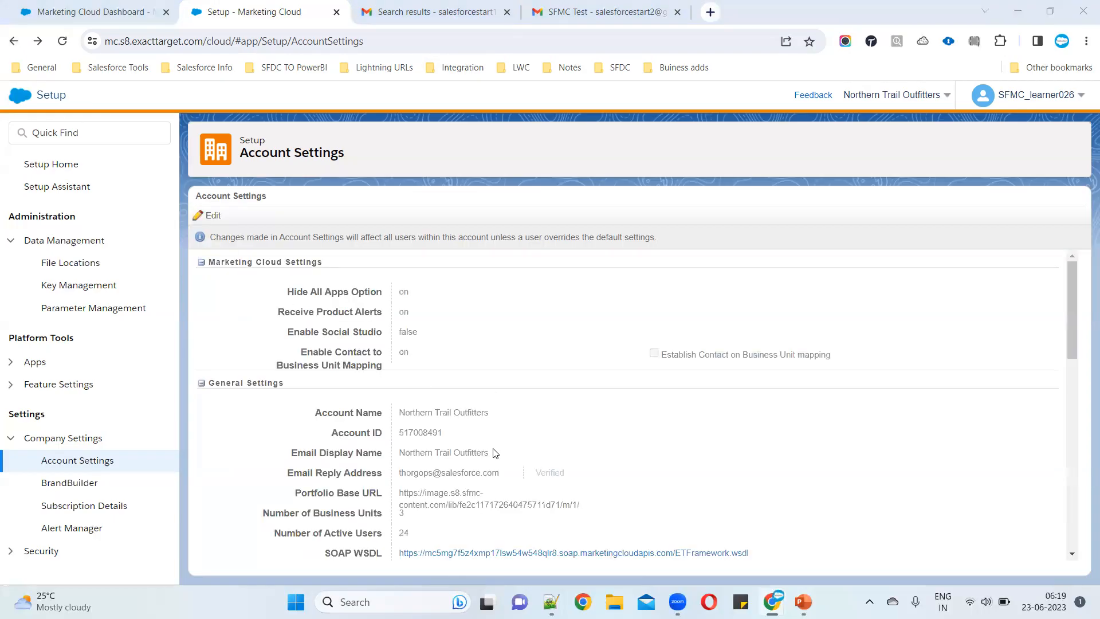
drag(400, 452, 508, 453)
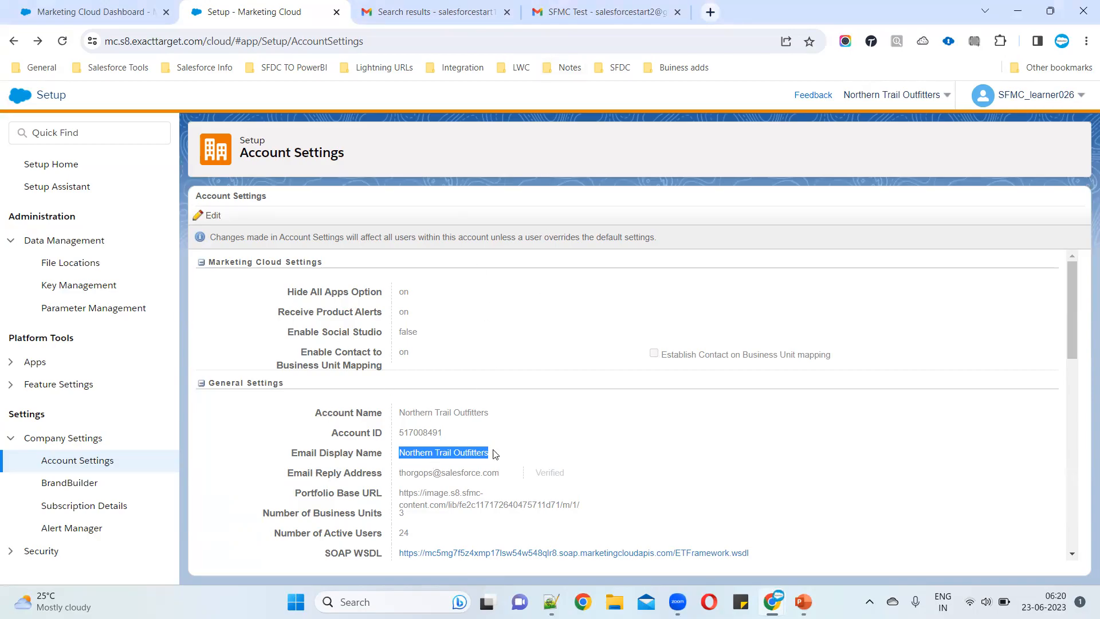
click(634, 9)
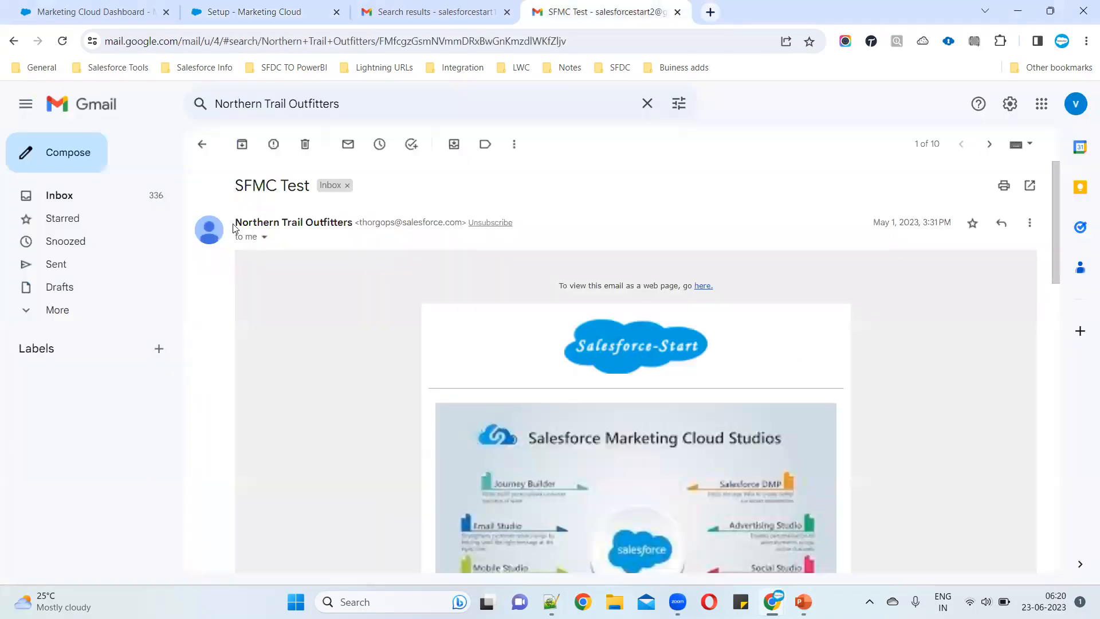
drag(240, 221, 353, 223)
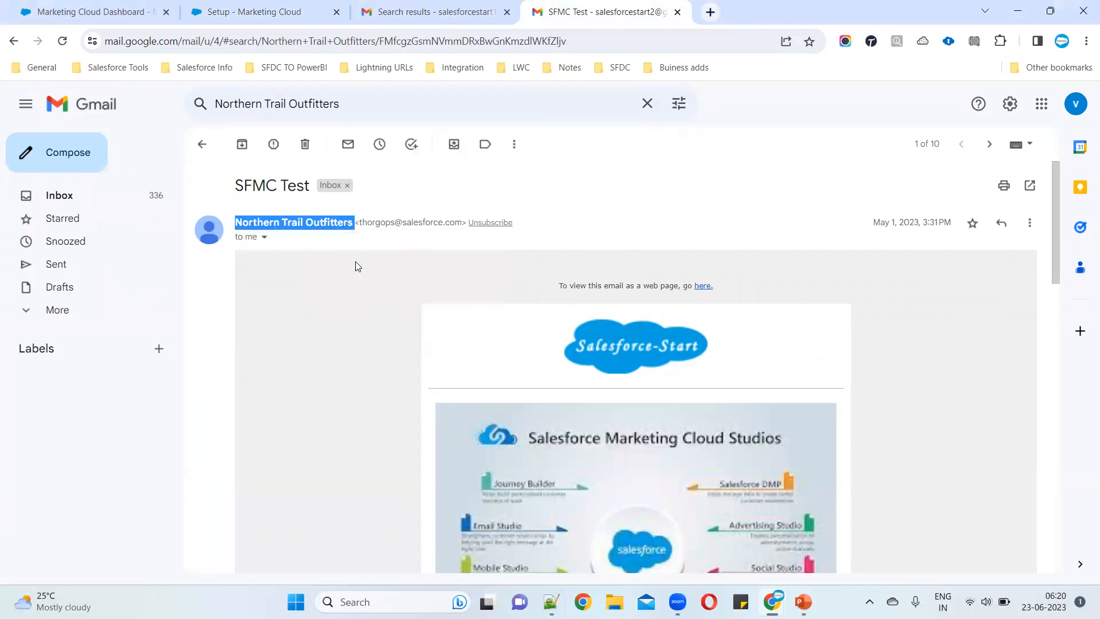
Compare the SFMC Test email's sender address with the Email Reply Address in Marketing Cloud Account Settings
drag(358, 222, 461, 222)
click(446, 8)
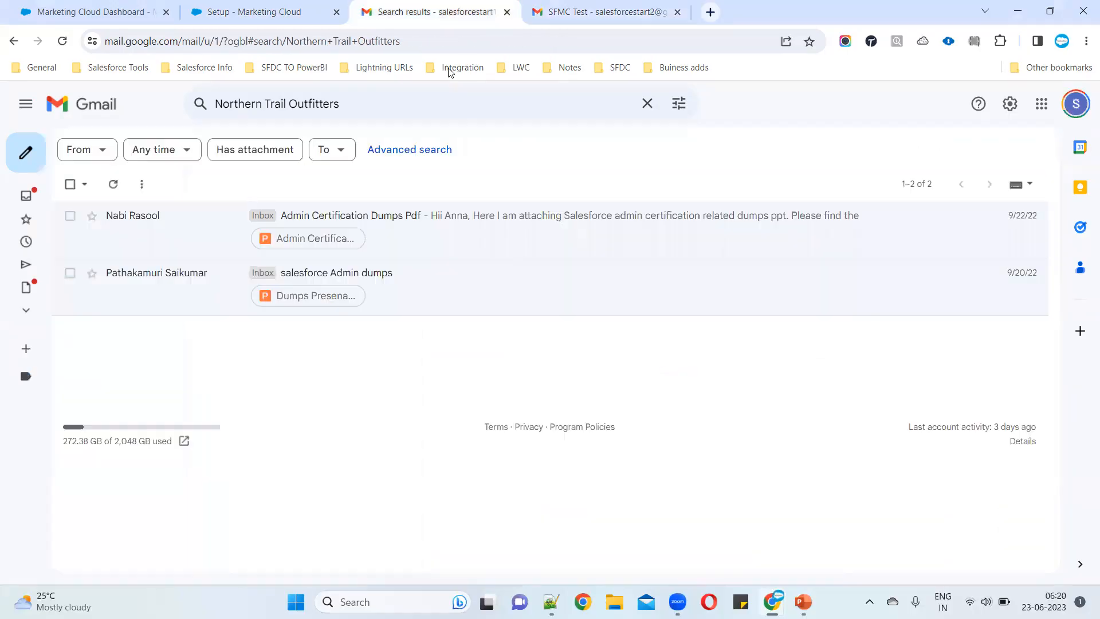
click(258, 12)
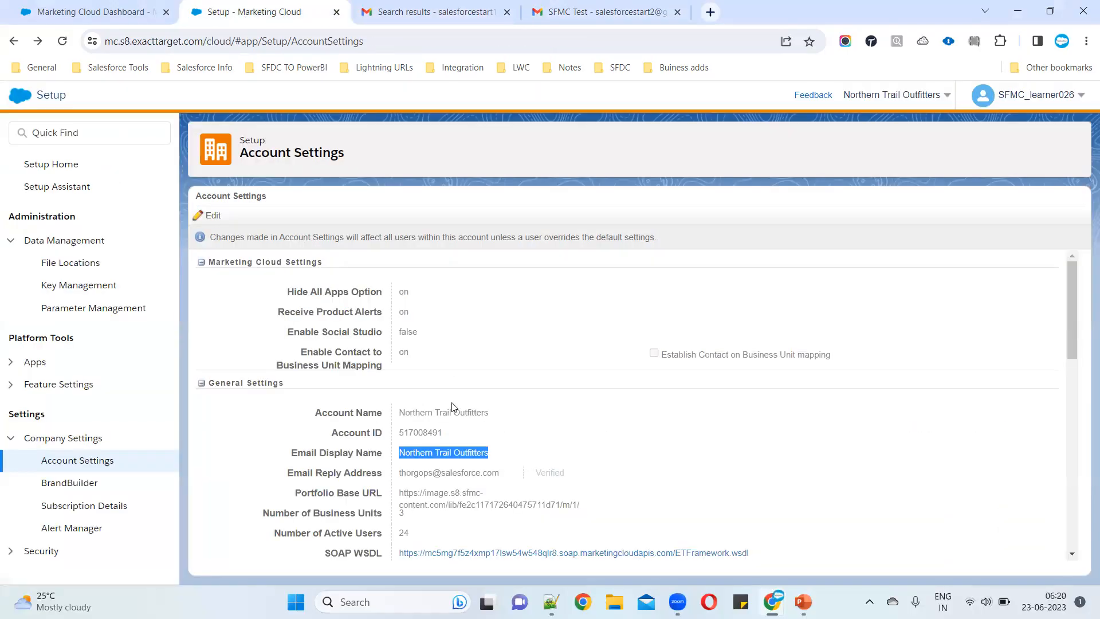
click(400, 470)
drag(501, 475, 343, 494)
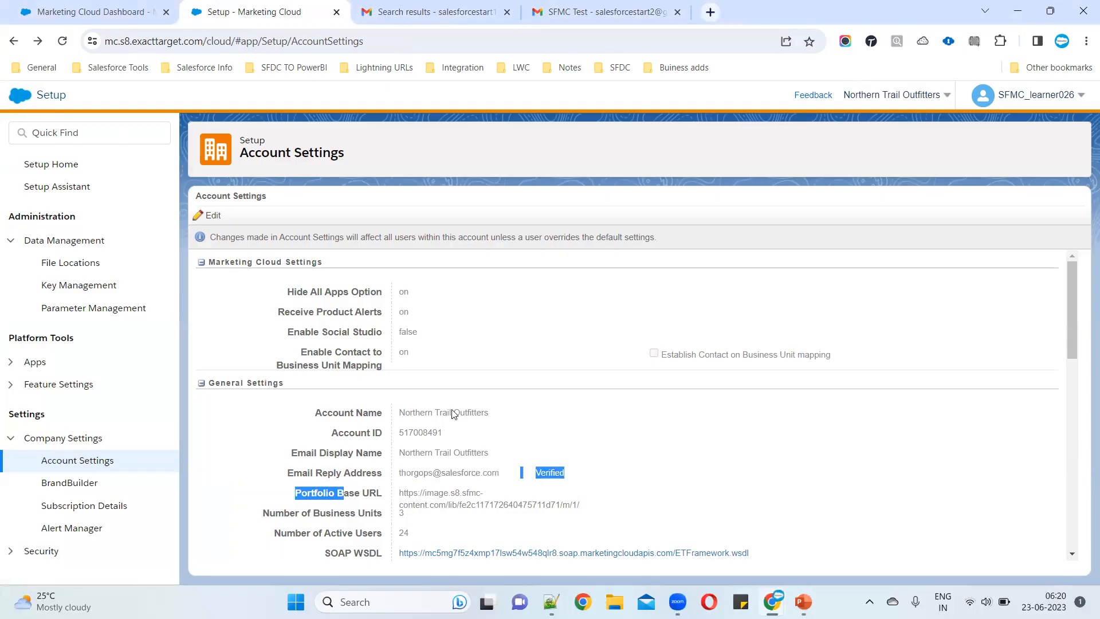
click(559, 13)
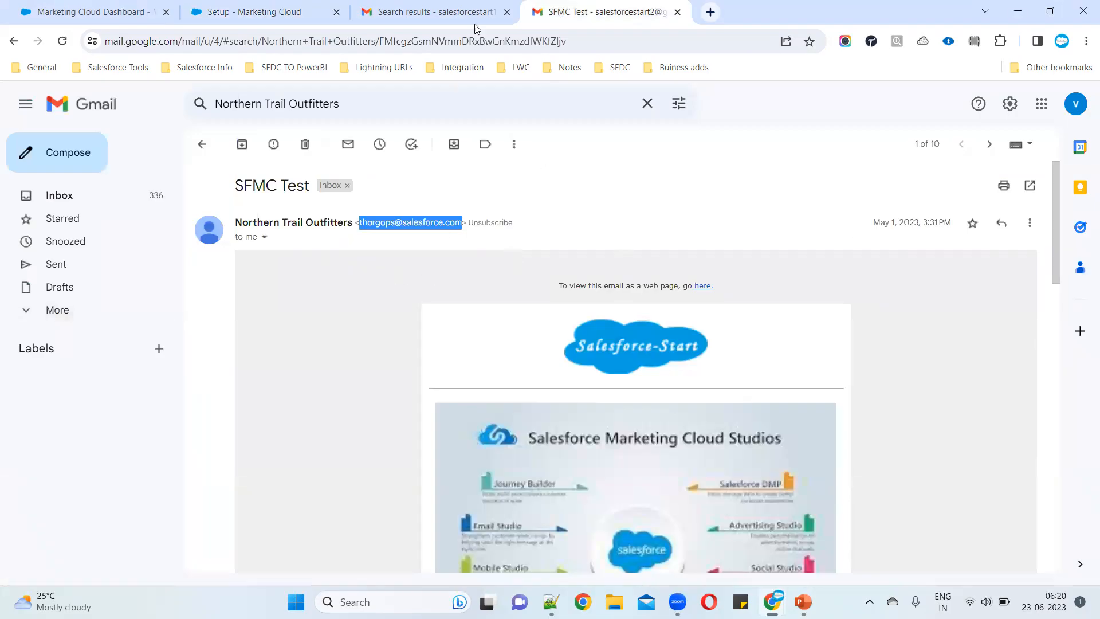
click(285, 5)
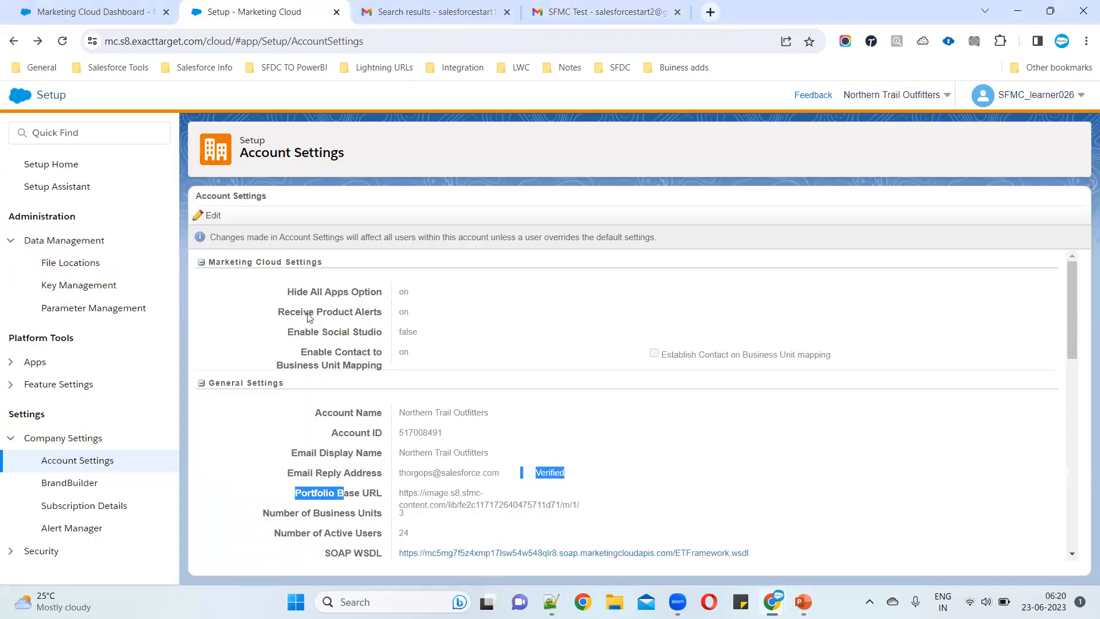
Review the Account Settings sections down to Headers and Footers and return to the Marketing Cloud Settings section
scroll(393, 527, down, 5)
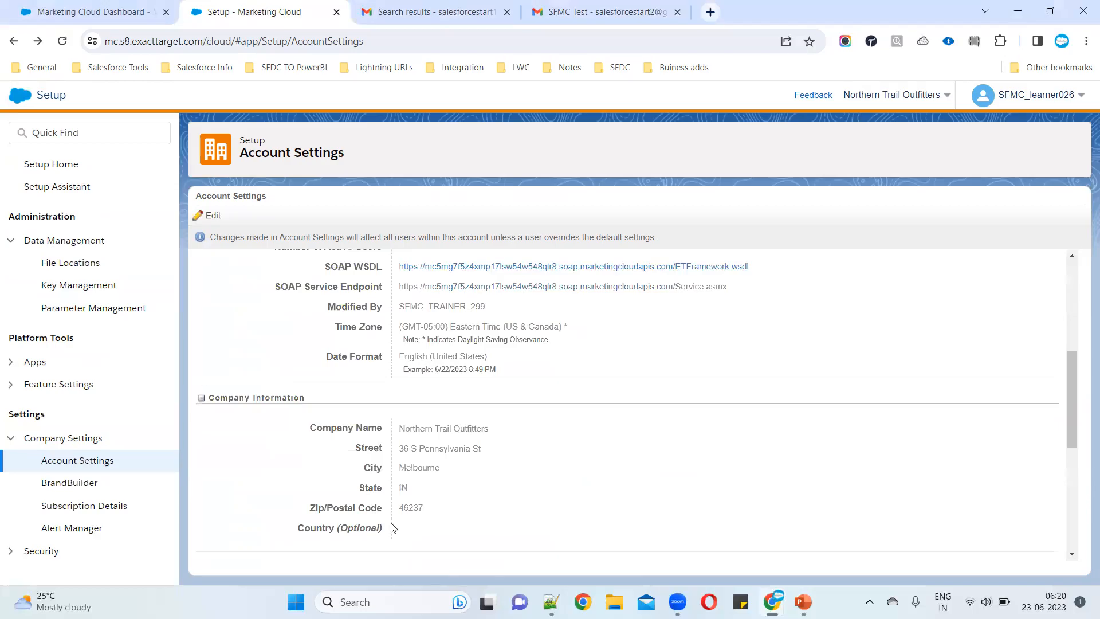
scroll(504, 464, down, 5)
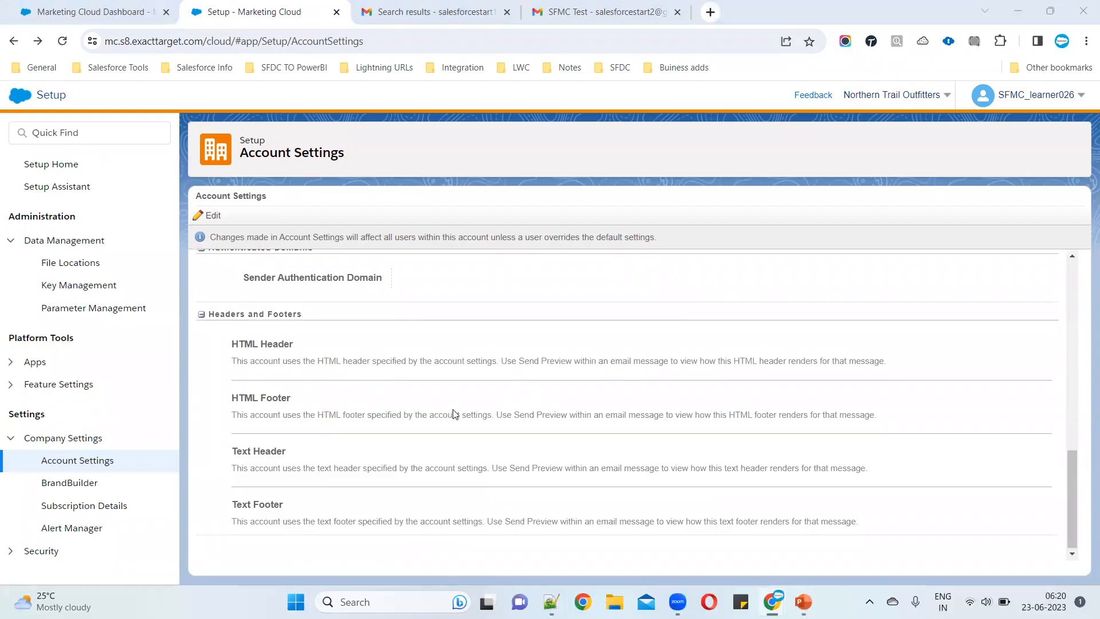
scroll(294, 312, up, 10)
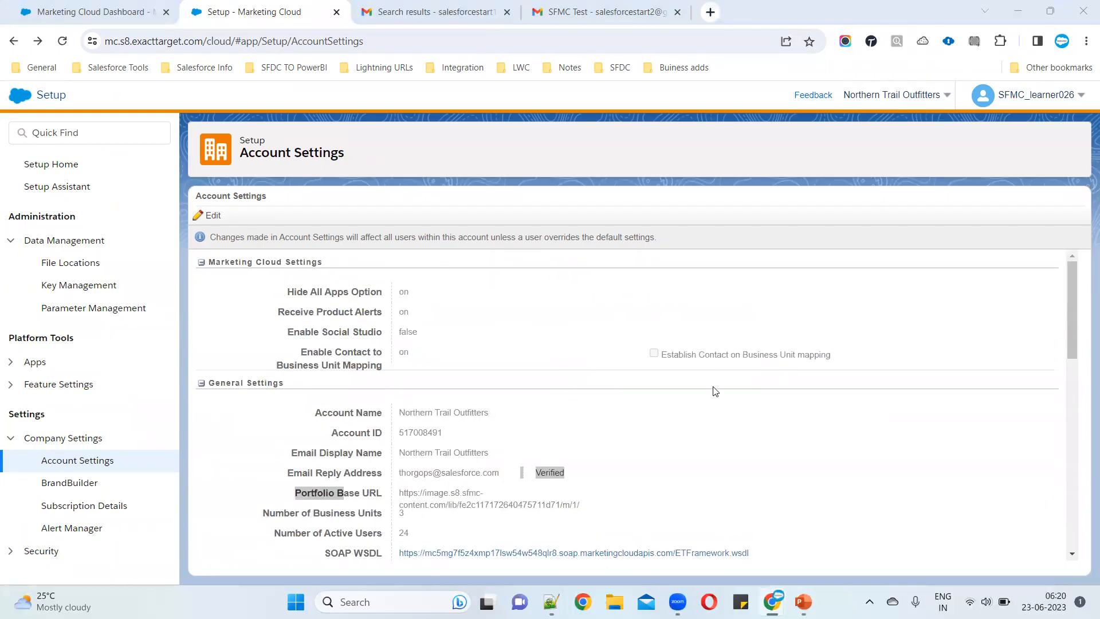
drag(210, 265, 386, 271)
click(336, 322)
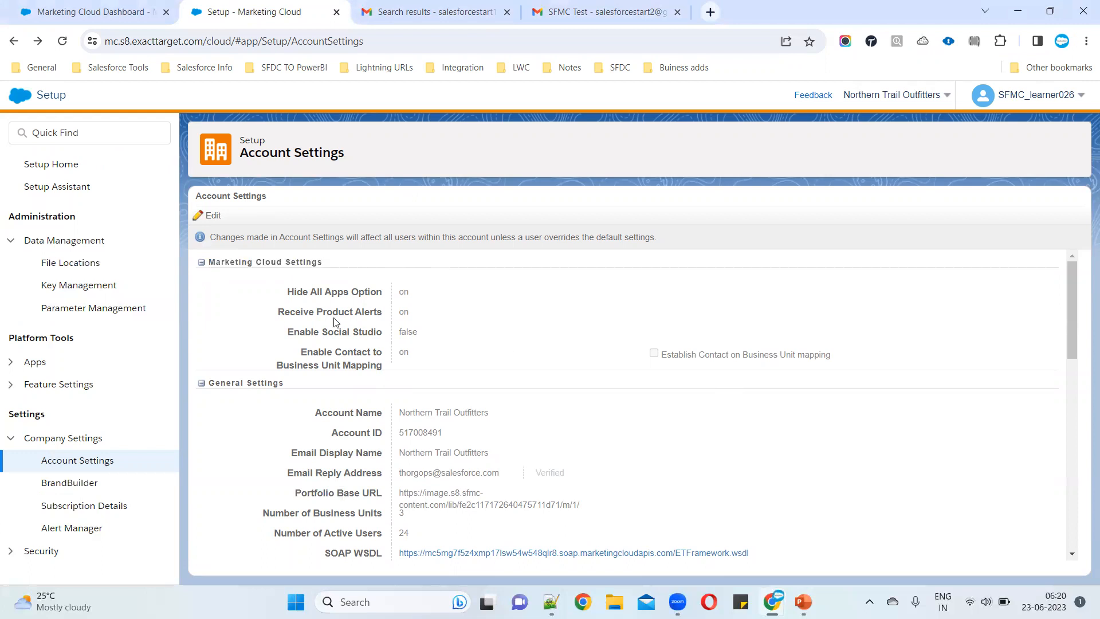
Copy the Hide All Apps Option label into MC Notes.txt in Notepad++ under Class2 and complete the line as "Hide All Apps Option == on"
drag(293, 295, 385, 296)
key(ctrl+c)
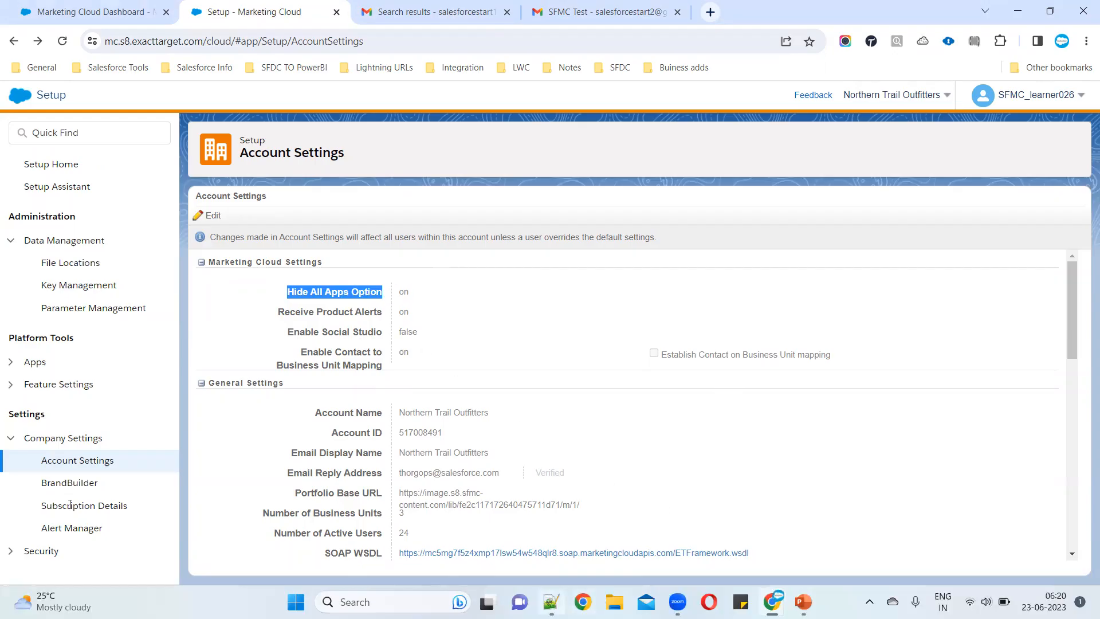
key(alt+Tab)
key(ctrl+v)
key(Return)
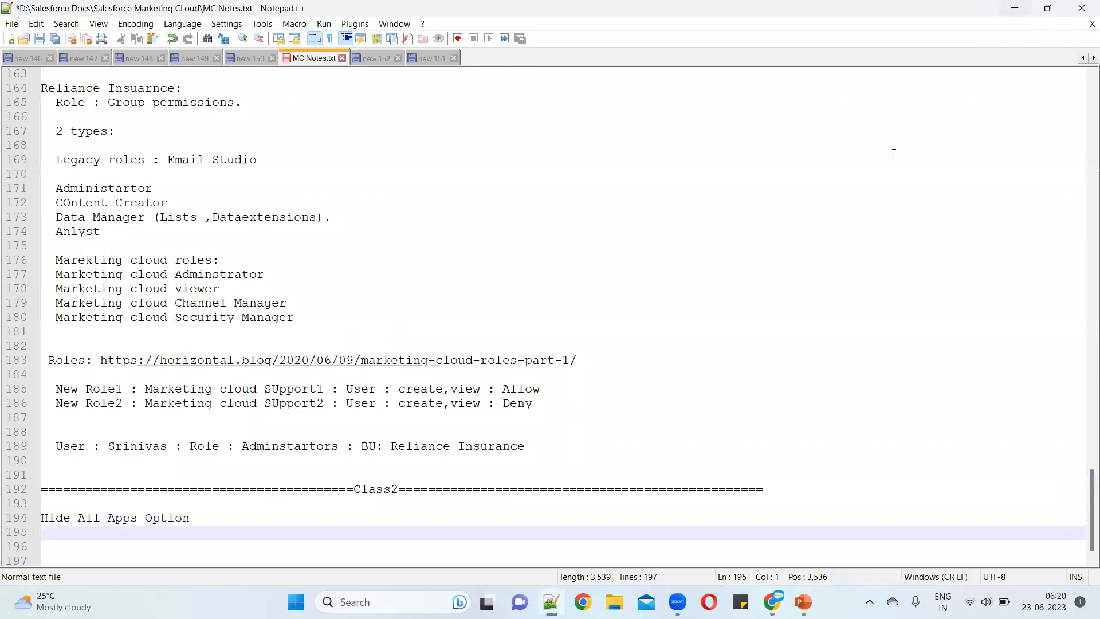
click(203, 516)
text(== )
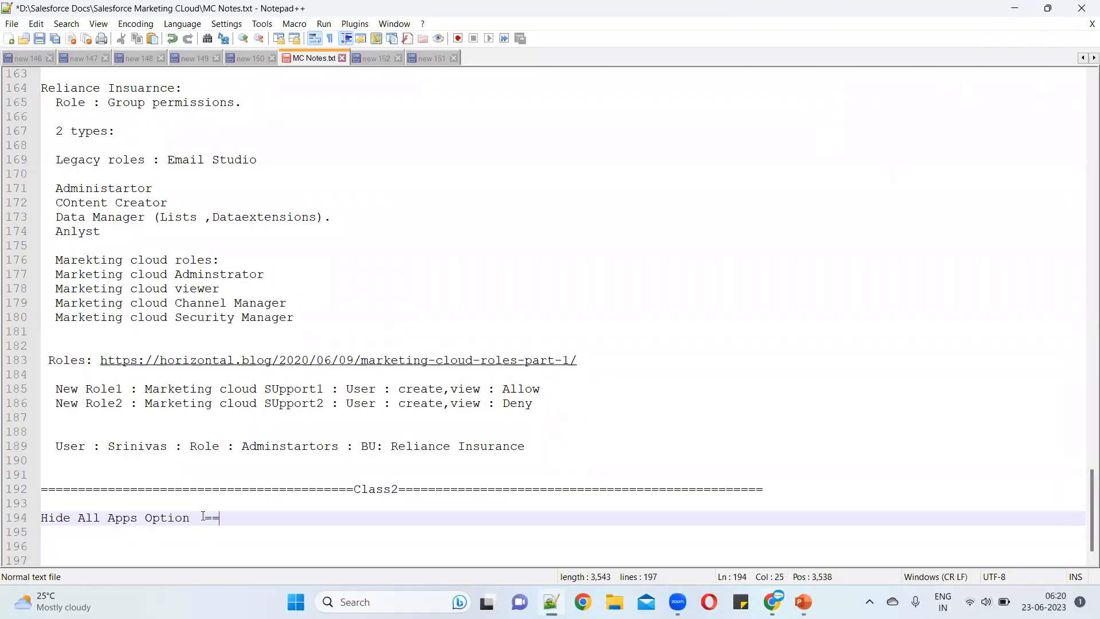
text(on)
drag(203, 516, 28, 517)
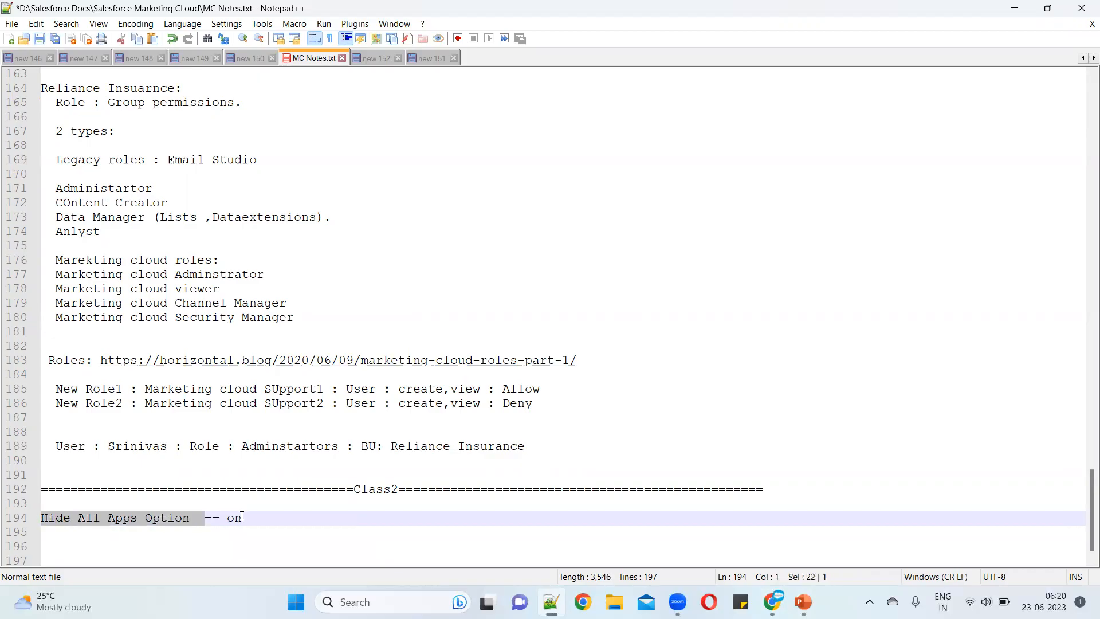
Return to Marketing Cloud, check the dashboard's app bar, and save the account settings with Hide All Apps Option set to off
click(1014, 8)
click(214, 217)
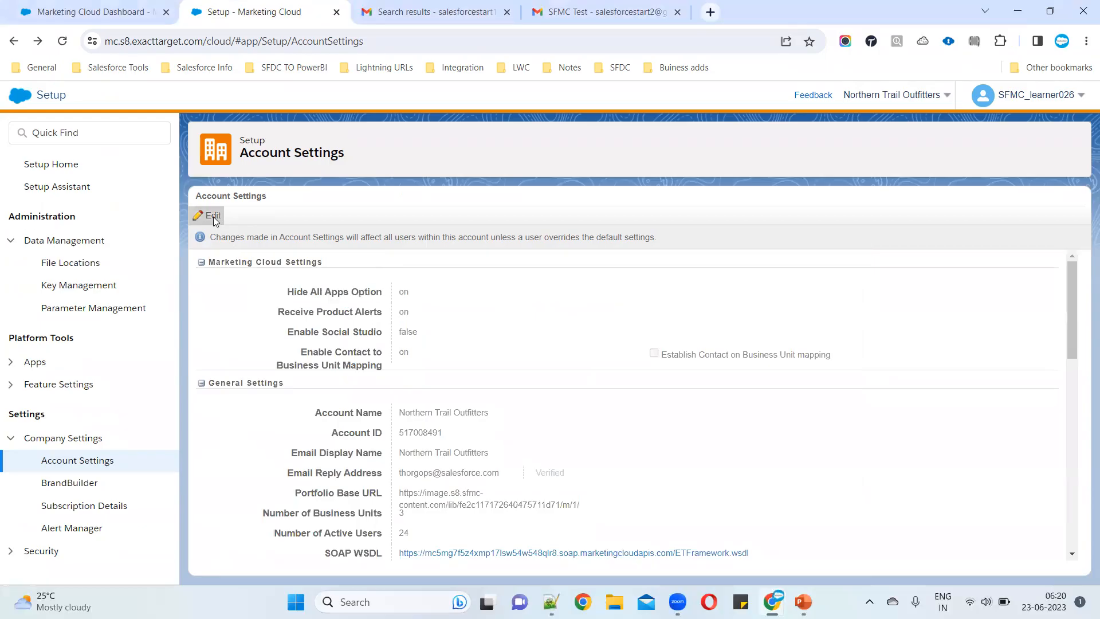
click(97, 11)
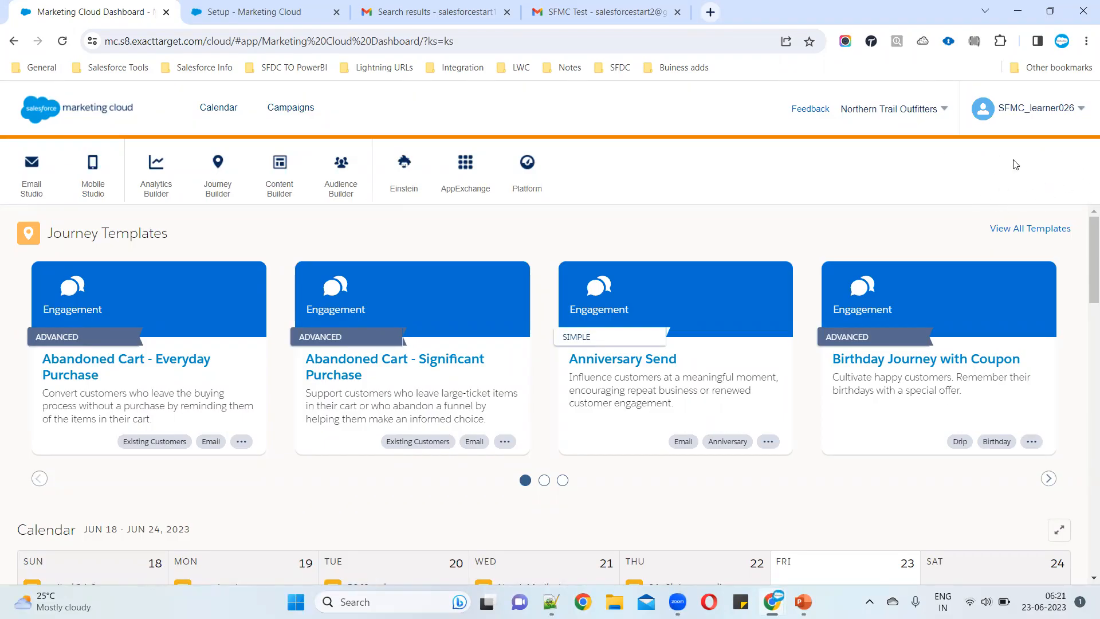
click(283, 12)
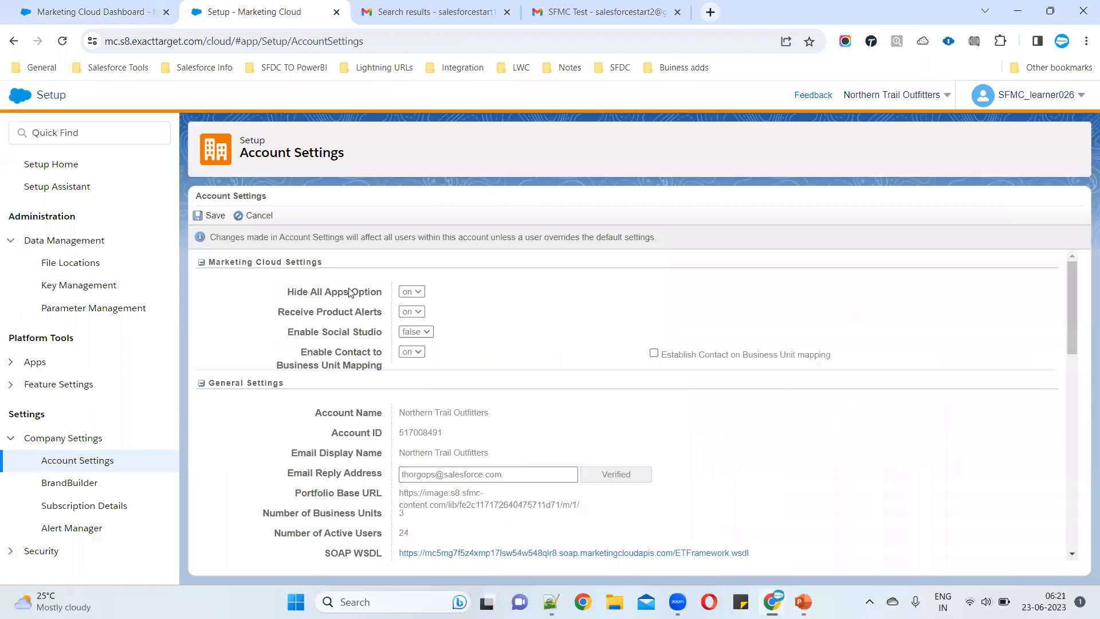
drag(287, 291, 418, 297)
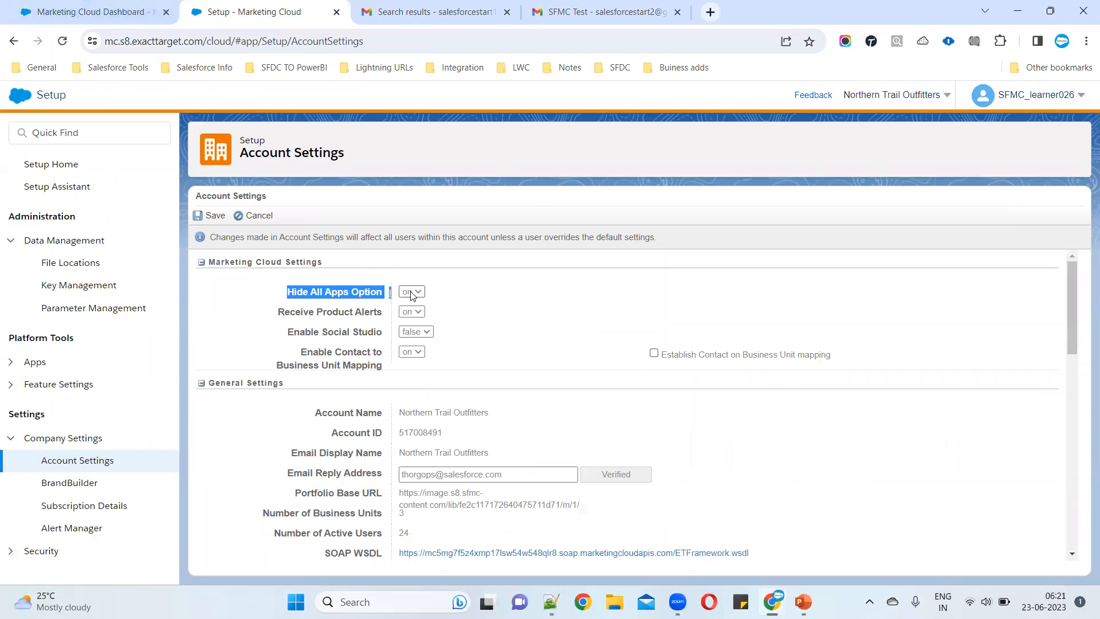
click(412, 291)
click(413, 312)
click(215, 218)
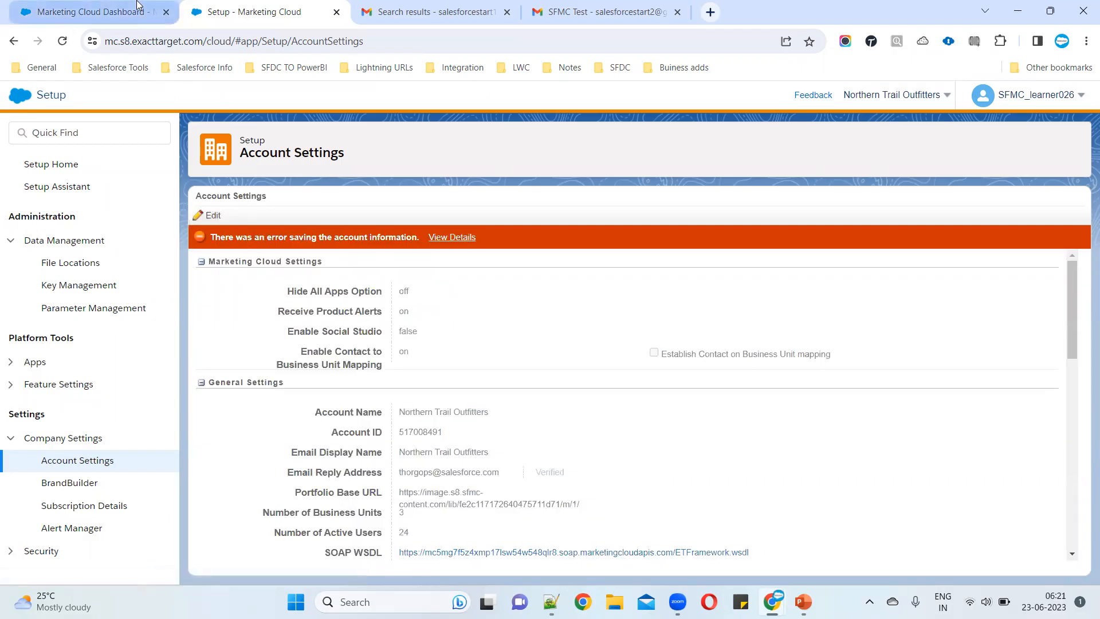
Reload the Marketing Cloud Dashboard and switch its app display between My Apps and All Apps, ending on My Apps
click(91, 12)
click(63, 41)
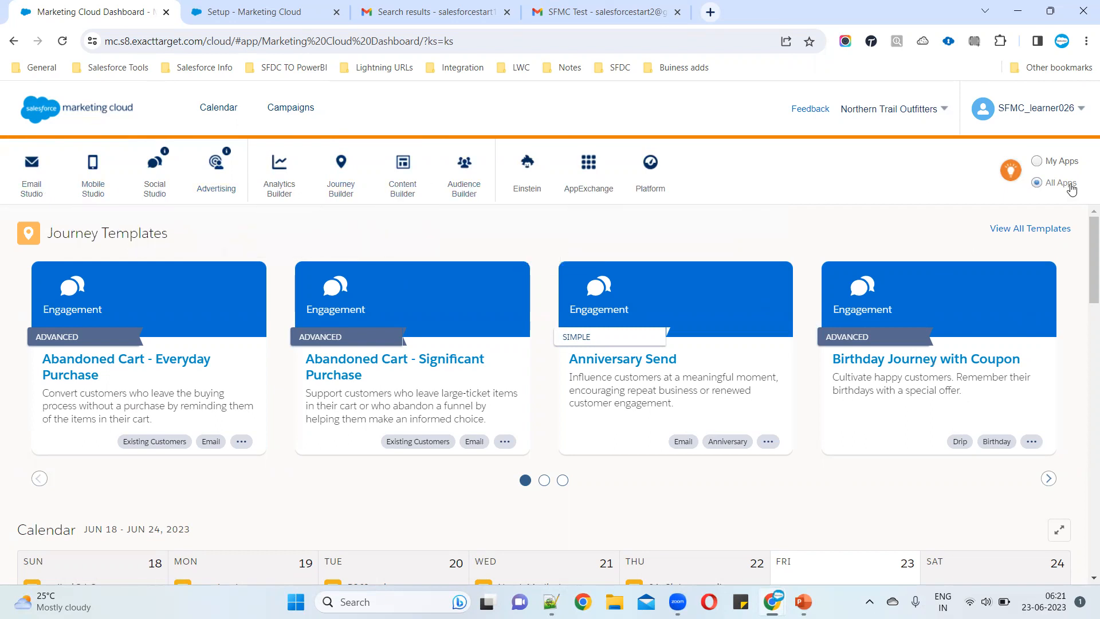
click(1039, 162)
mouse_move(90, 177)
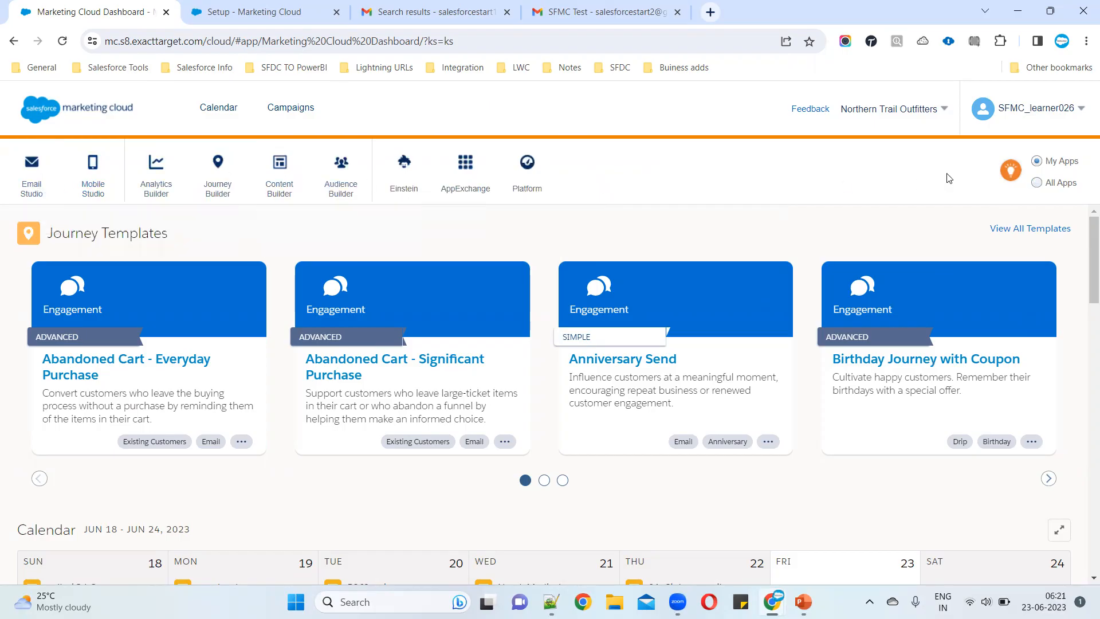
click(1038, 183)
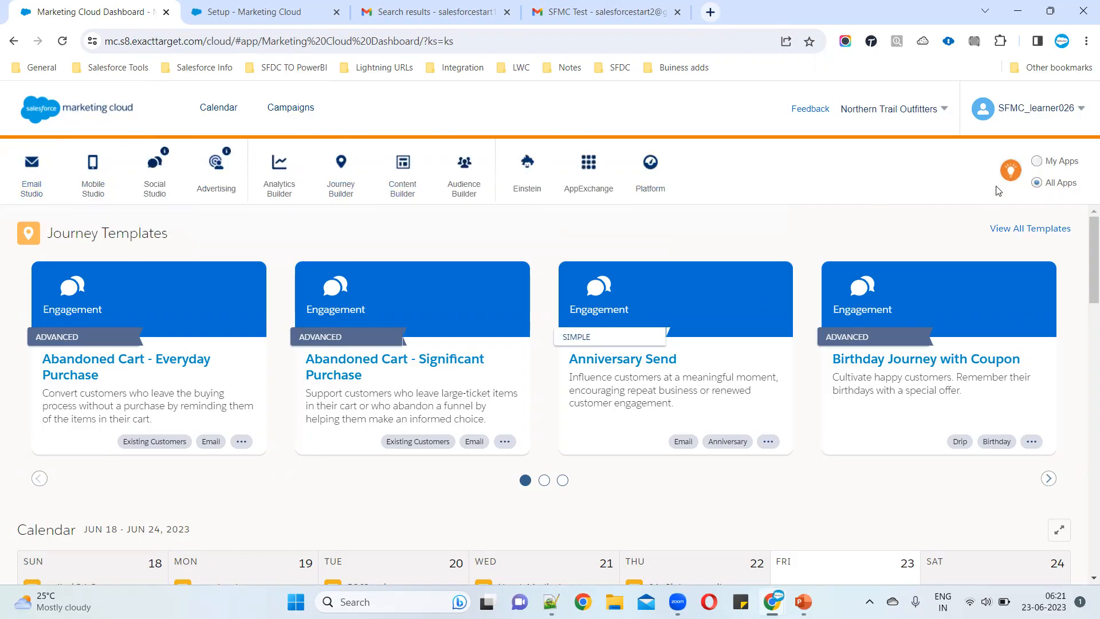
click(1037, 162)
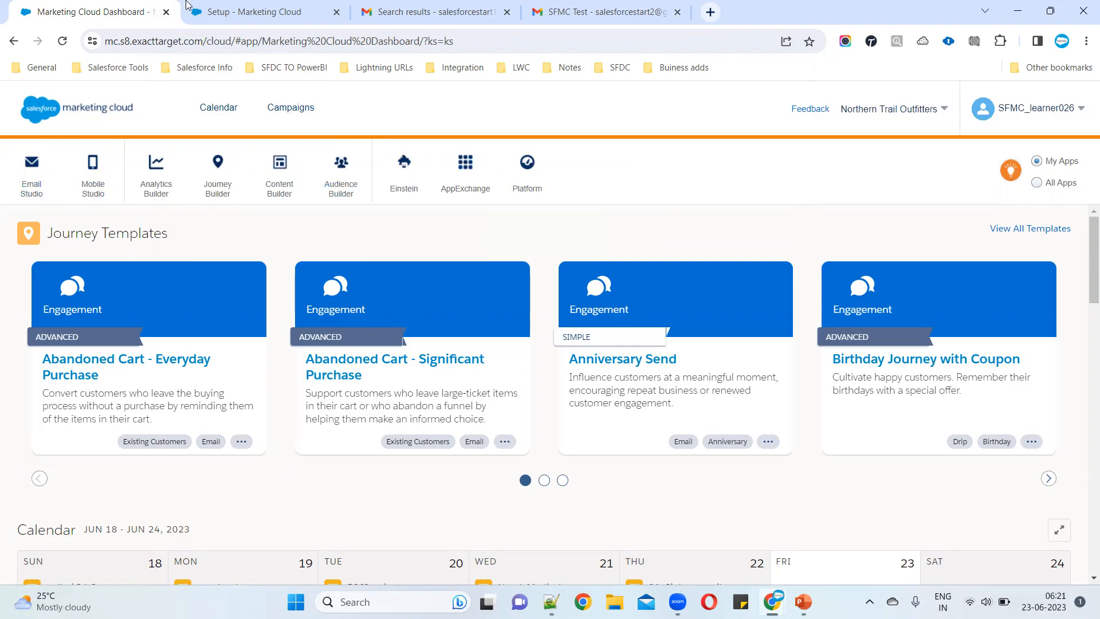
Open Account Settings for editing and examine the Receive Product Alerts options and the Email Reply Address
click(212, 7)
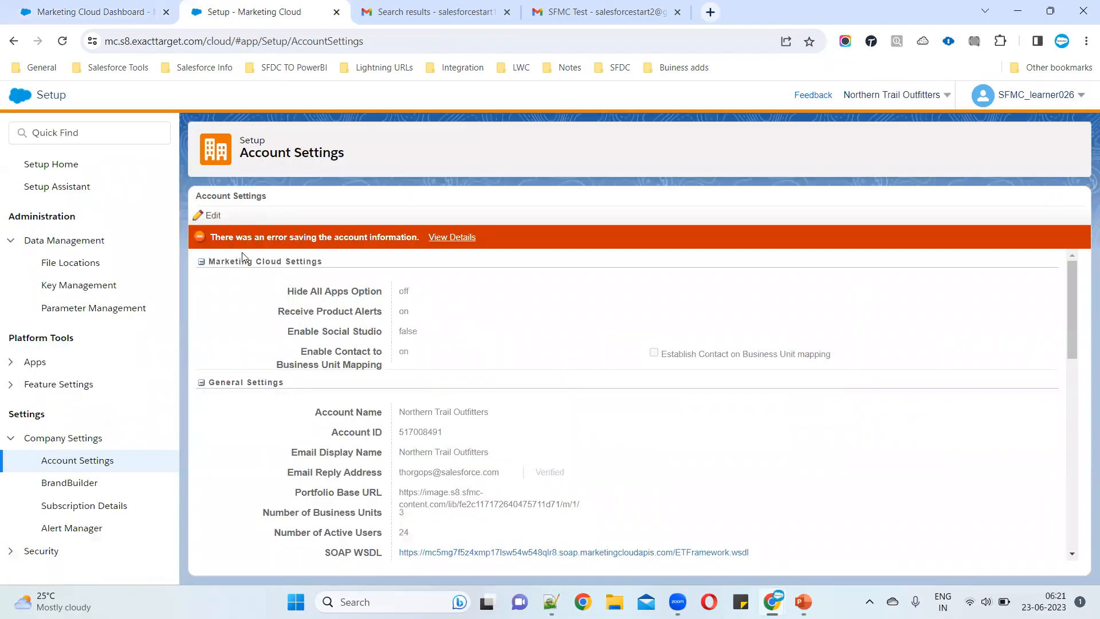
click(213, 215)
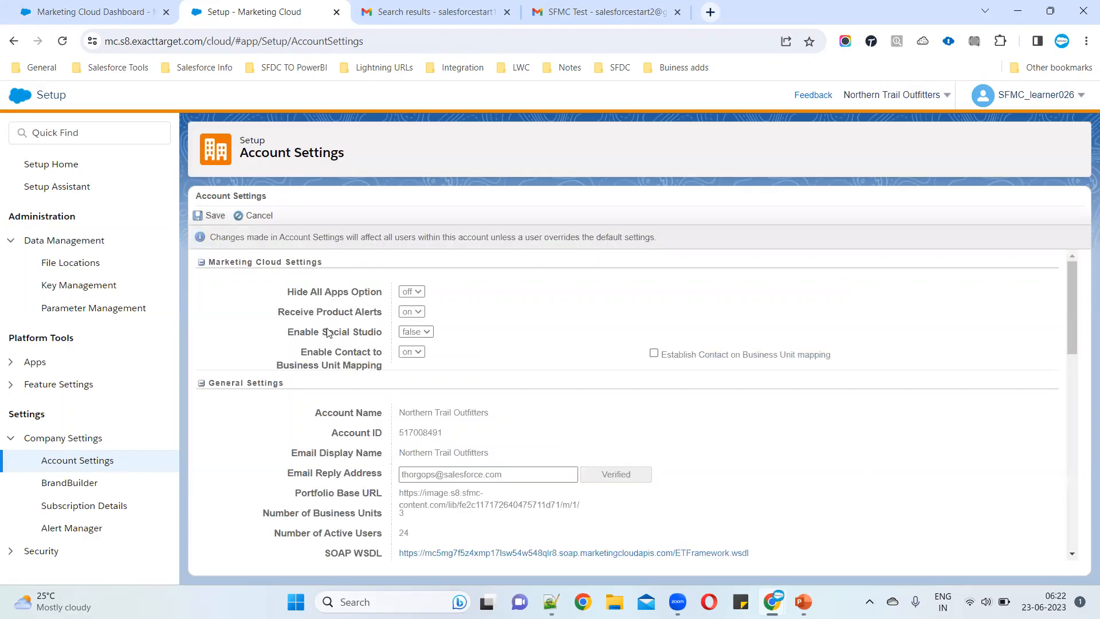
drag(278, 315, 425, 316)
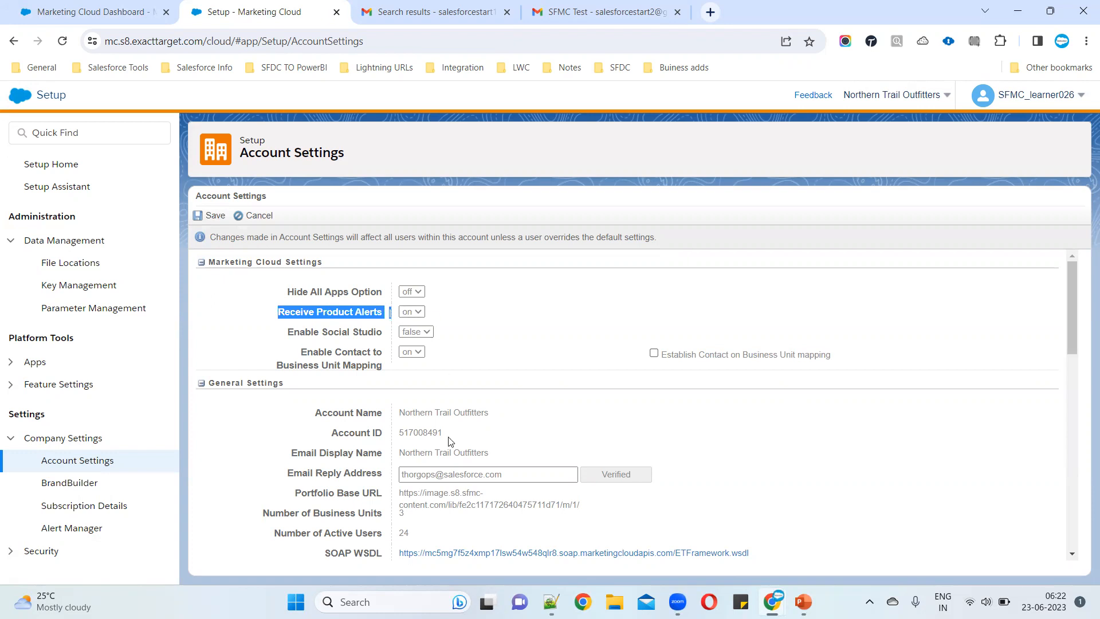
drag(511, 475, 241, 481)
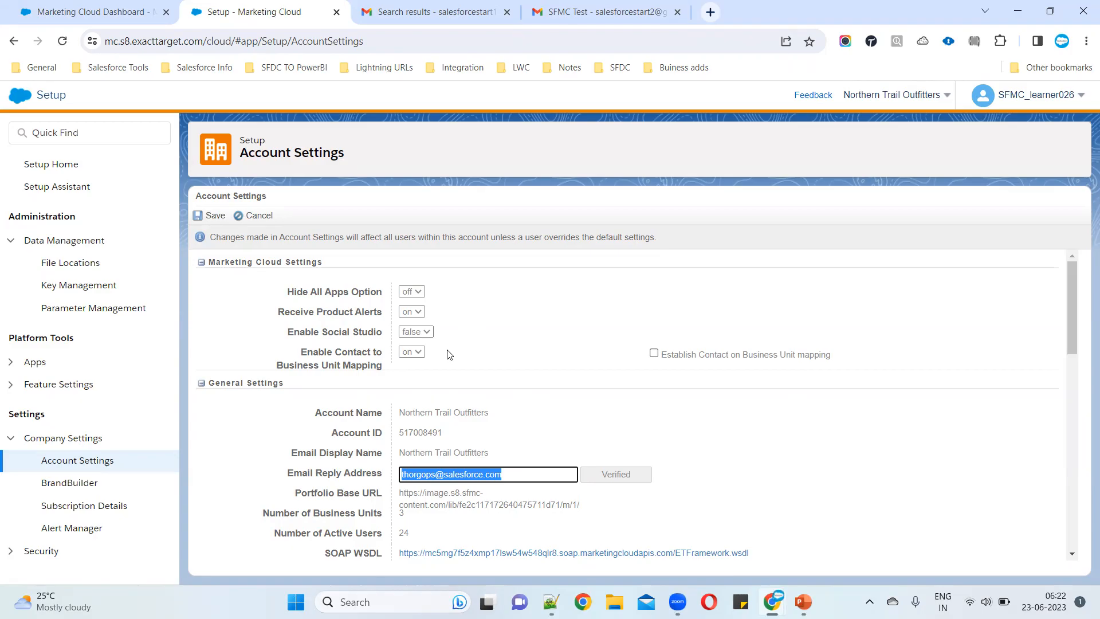
click(277, 312)
drag(359, 314, 423, 312)
click(420, 312)
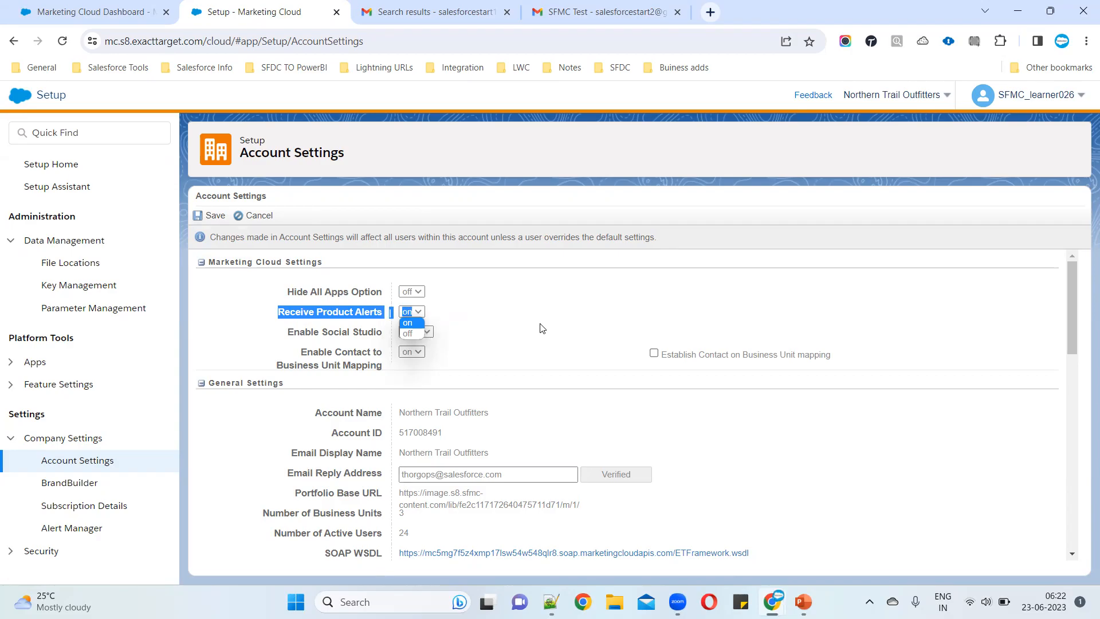
key(Escape)
drag(277, 314, 632, 314)
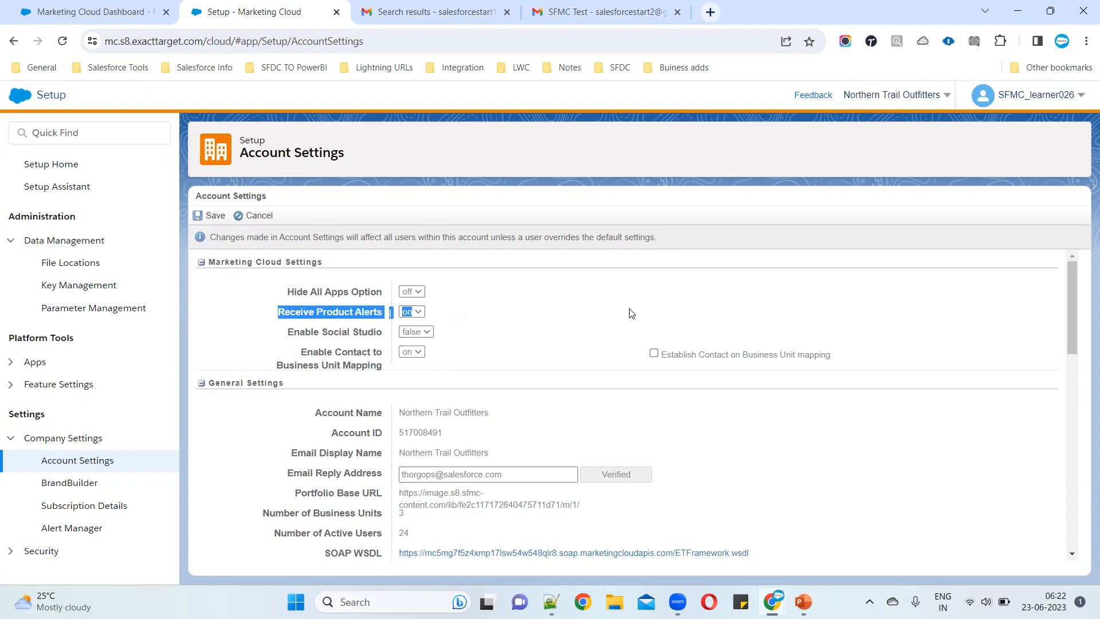
Check the dashboard's app bar, set Enable Social Studio to true in Account Settings, and save
drag(288, 332, 412, 336)
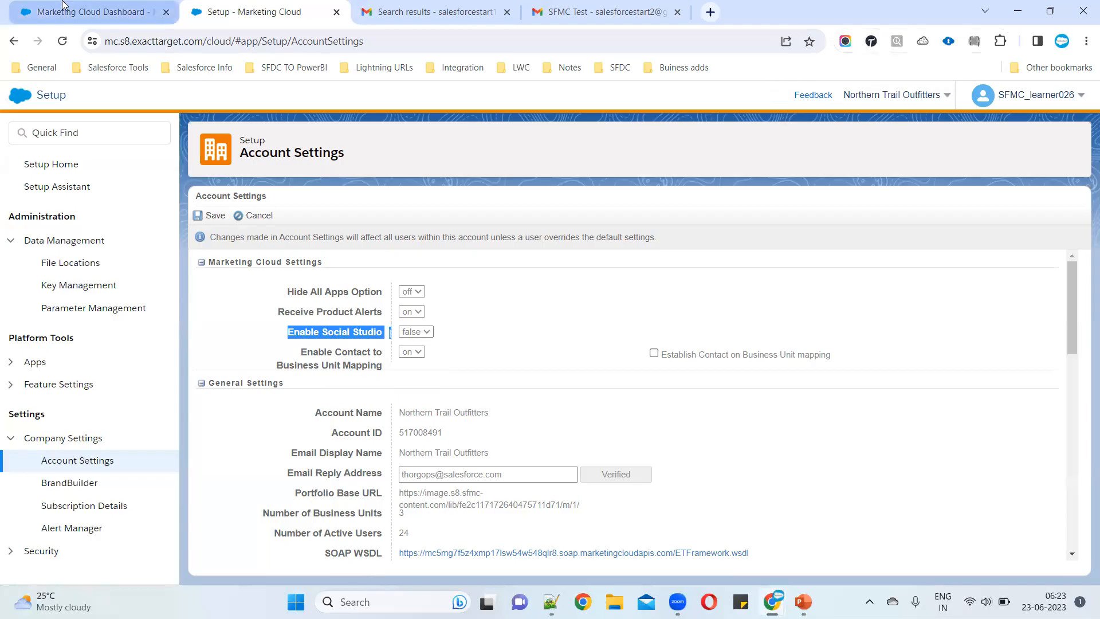
click(80, 12)
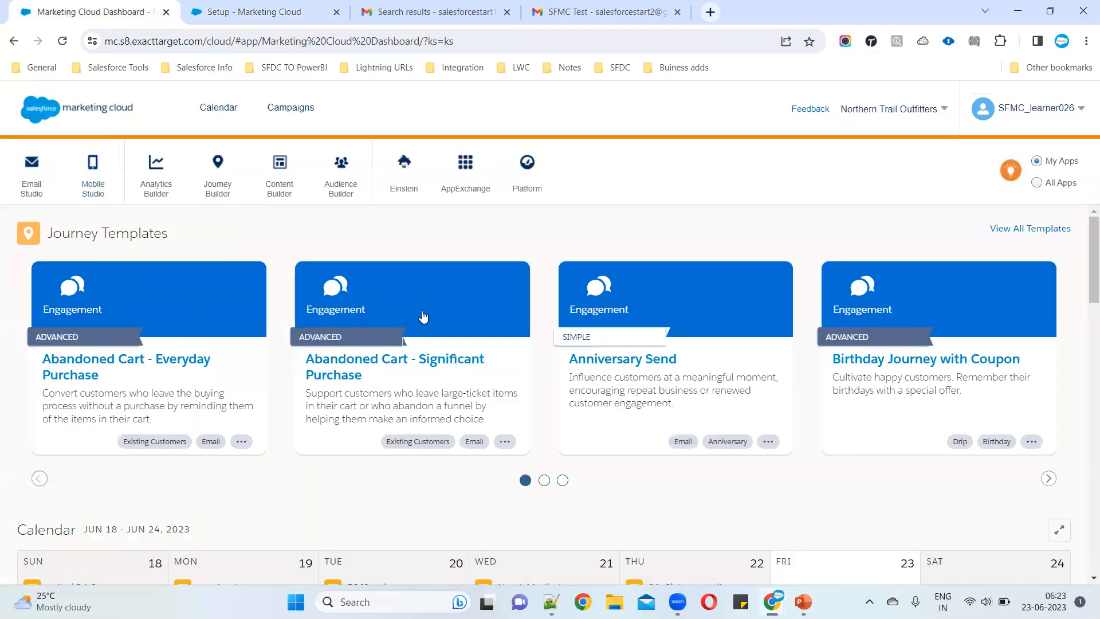
click(247, 12)
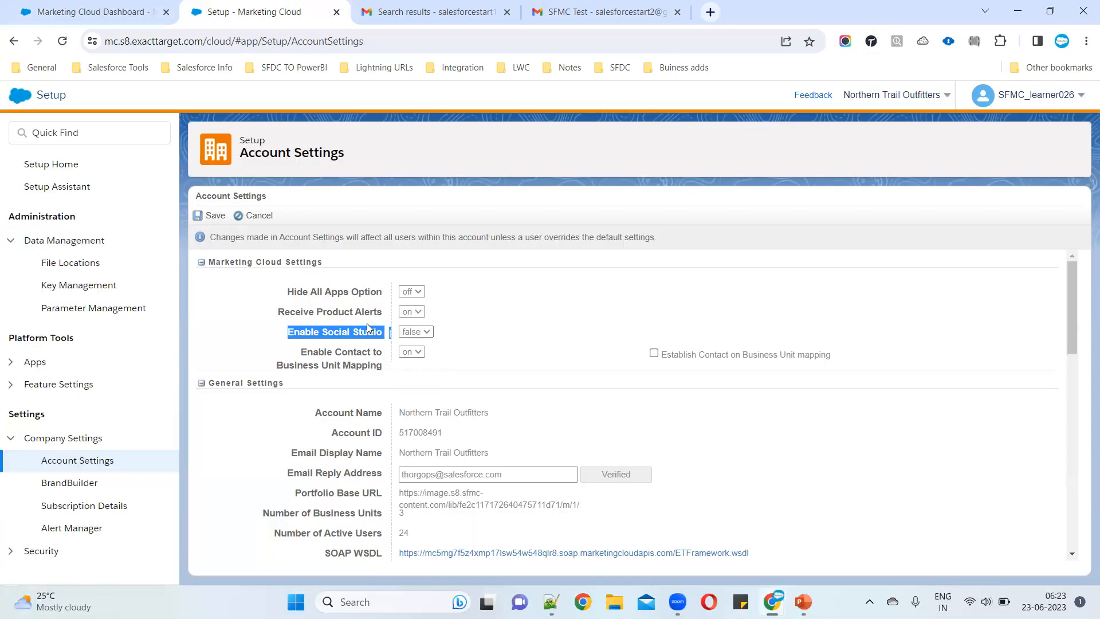
click(422, 333)
click(420, 350)
click(210, 216)
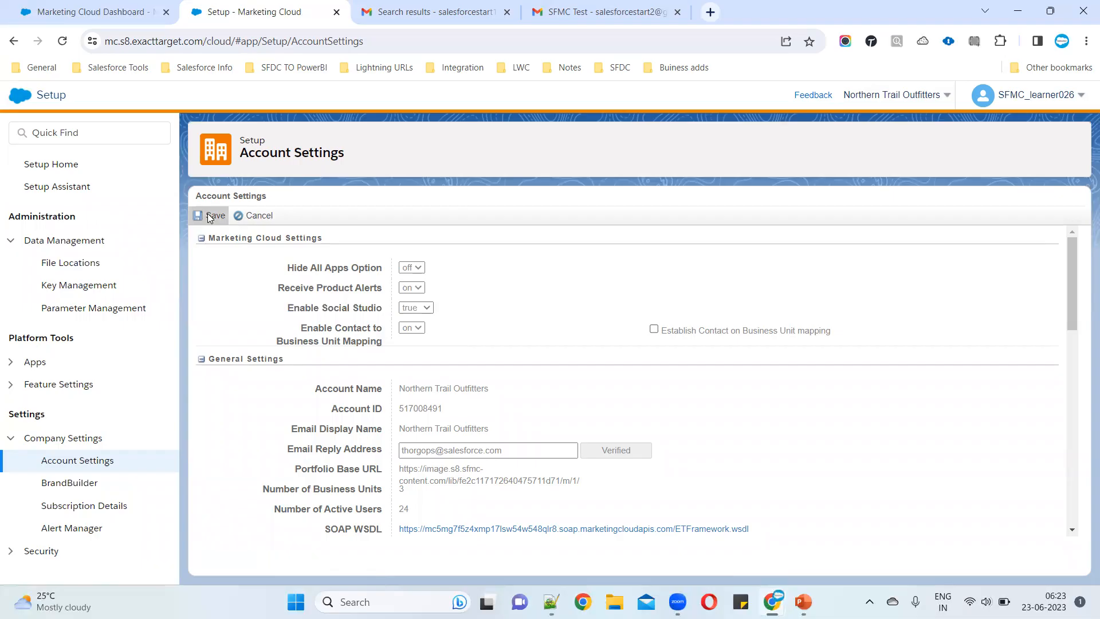
Reload the Marketing Cloud Dashboard and examine the Social Studio entry in the app bar
click(59, 10)
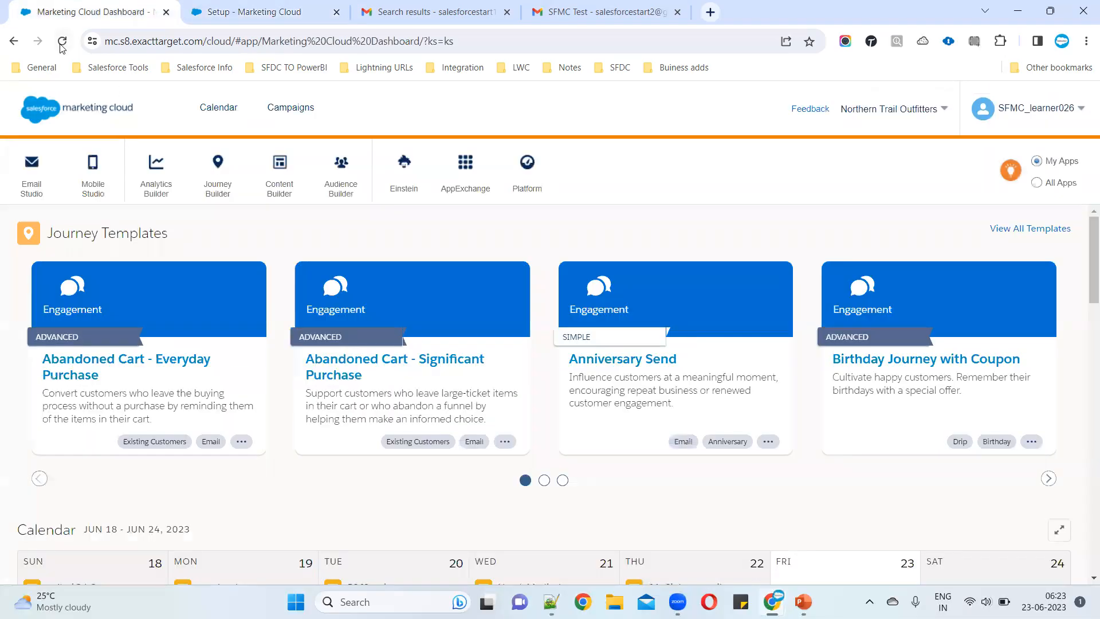
click(61, 46)
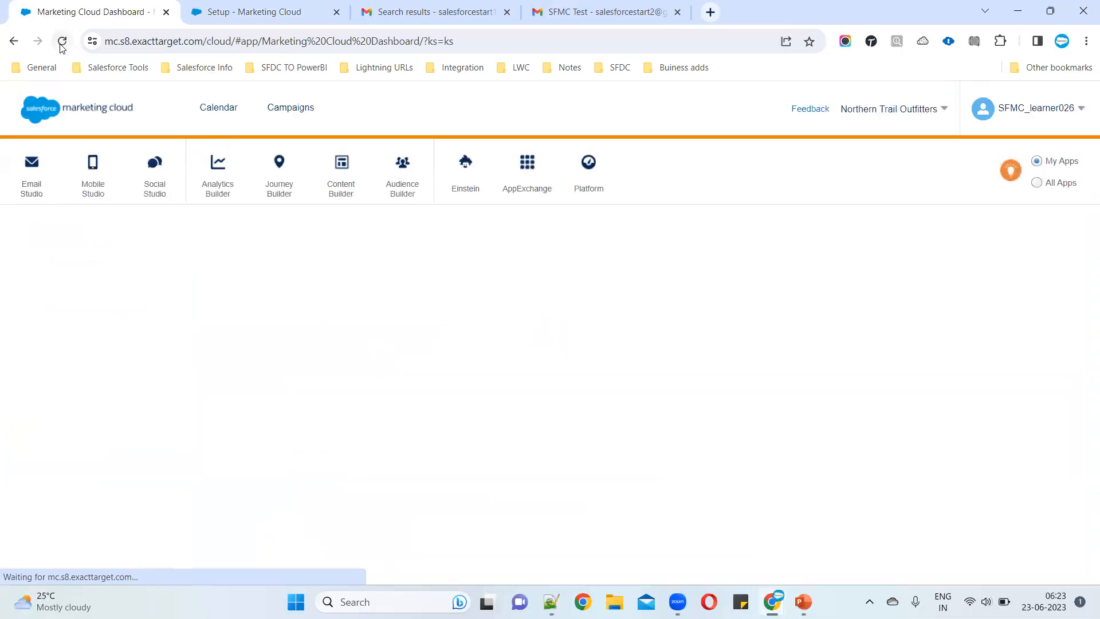
mouse_move(151, 162)
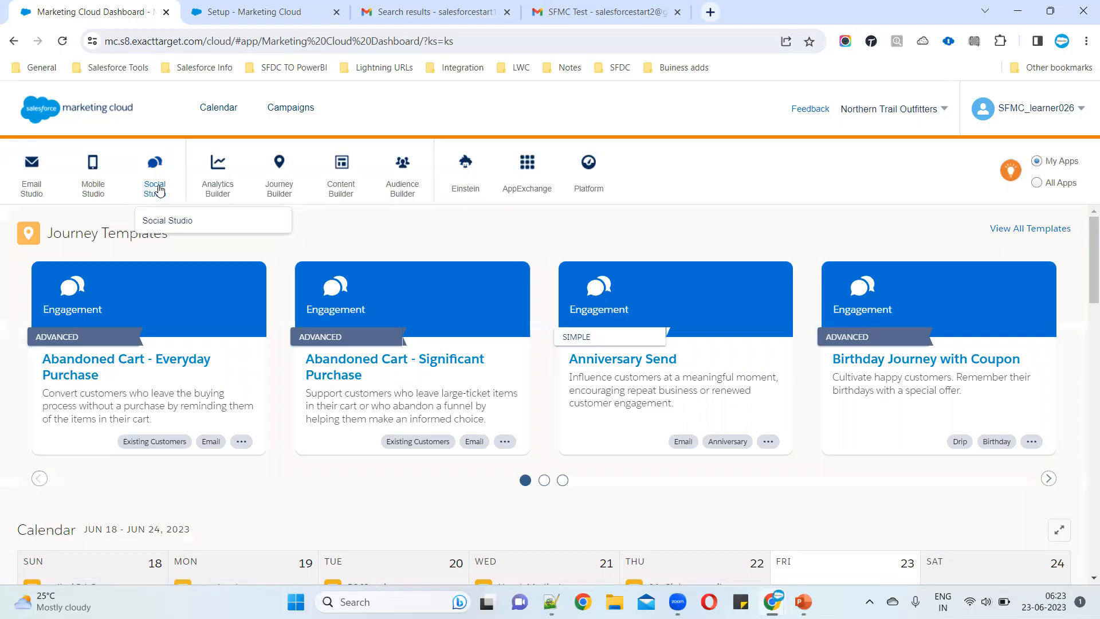
Return to Account Settings and examine Enable Contact to Business Unit Mapping and the sections from General Settings through Headers and Footers
click(248, 16)
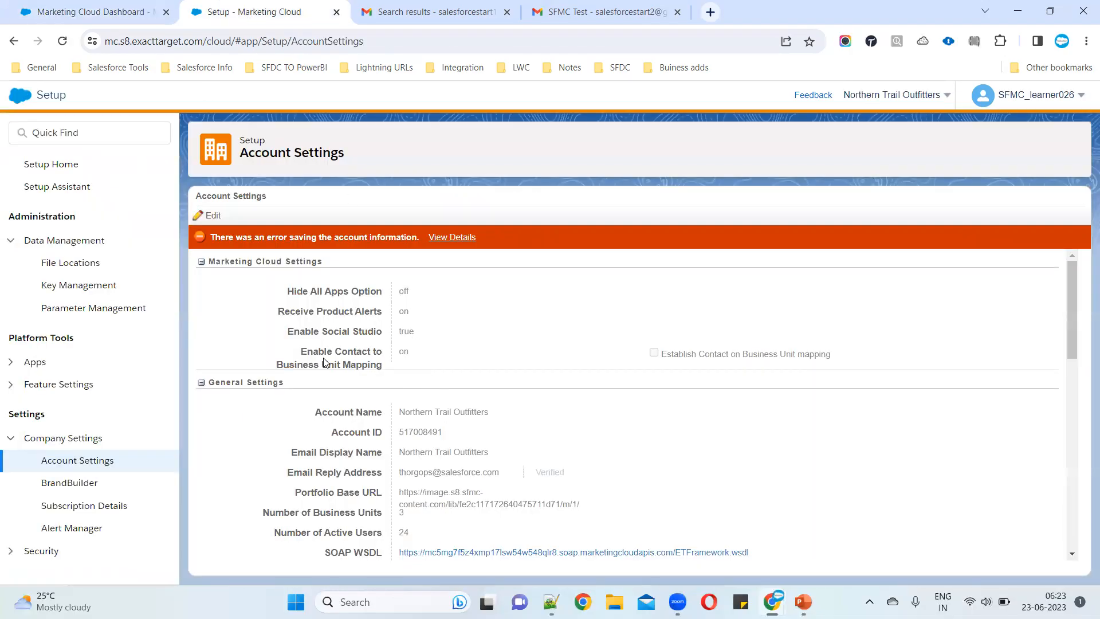
drag(292, 355, 459, 369)
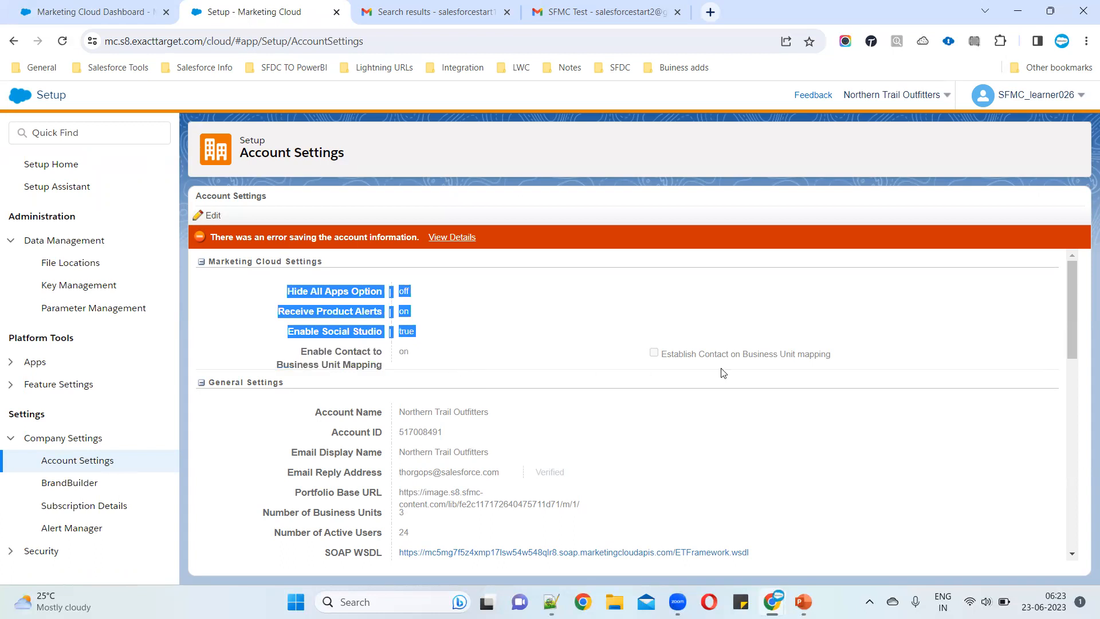
click(446, 351)
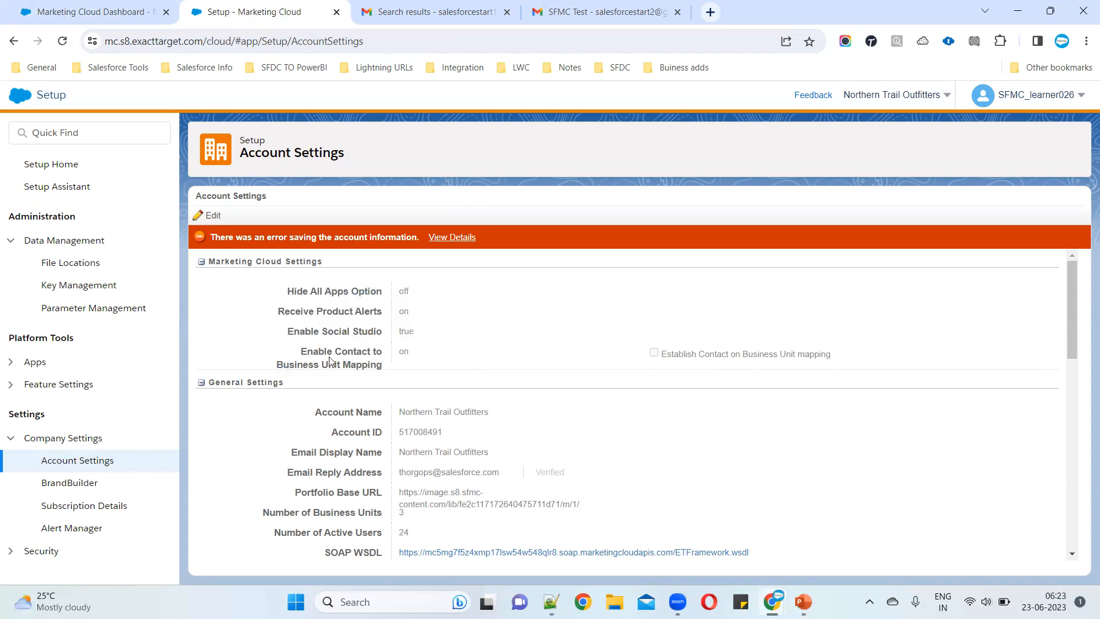
drag(352, 355, 582, 369)
click(497, 373)
drag(324, 263, 209, 270)
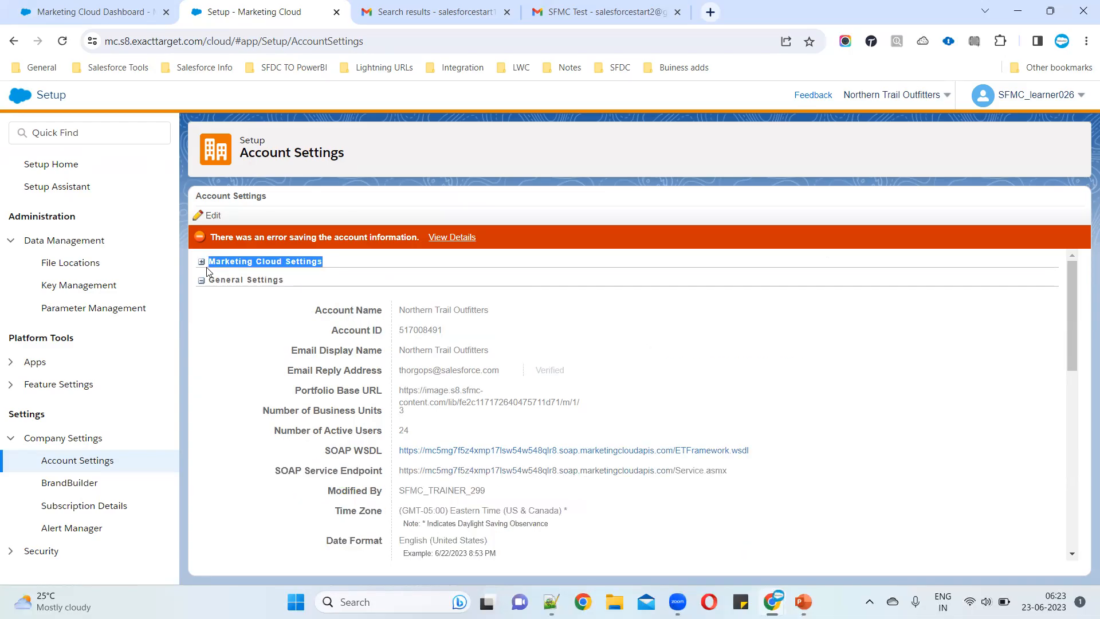
scroll(350, 404, down, 3)
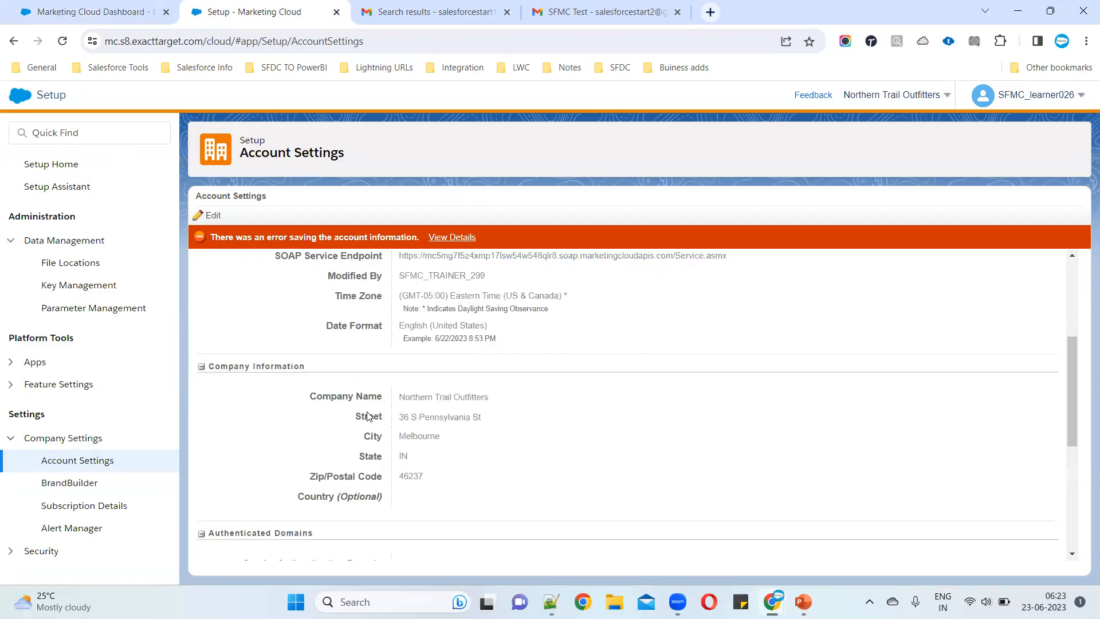
scroll(471, 367, up, 1)
scroll(470, 367, up, 2)
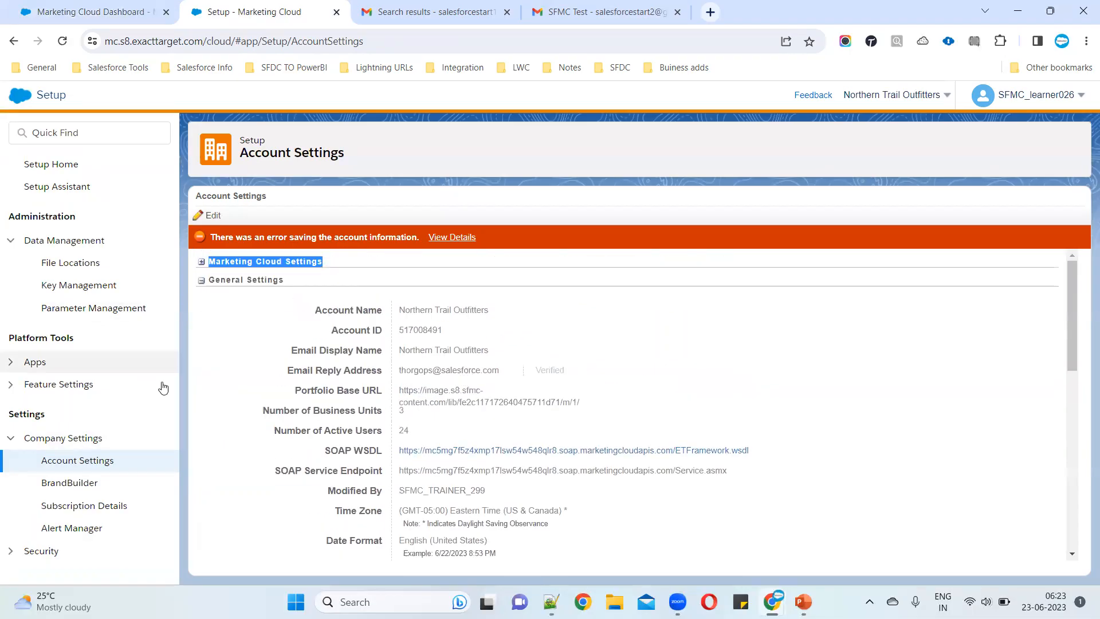
scroll(353, 415, down, 10)
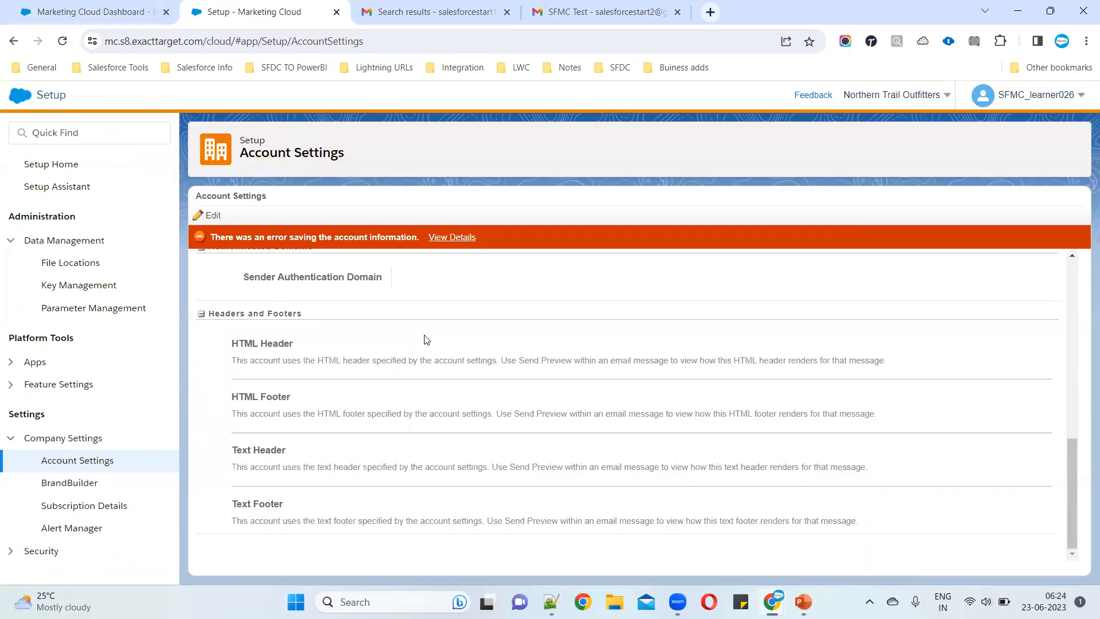
scroll(424, 339, up, 10)
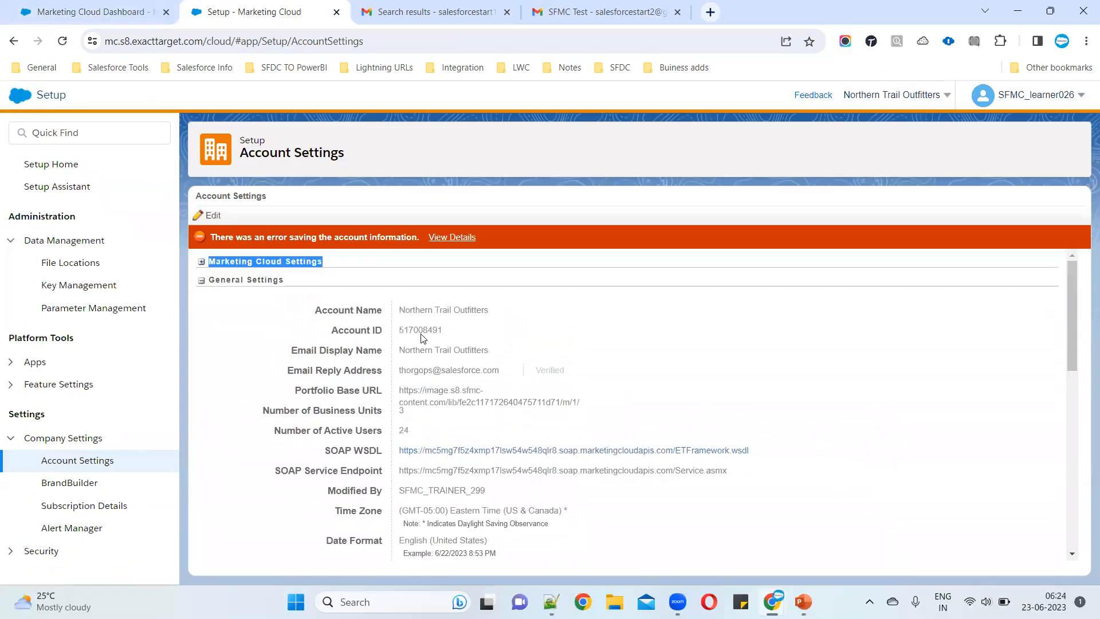
Expand Marketing Cloud Settings, copy its option labels and values, and paste them over the Hide All Apps line in MC Notes.txt in Notepad++
click(201, 262)
mouse_move(286, 292)
mouse_down()
mouse_move(409, 335)
mouse_move(285, 290)
mouse_up()
click(538, 361)
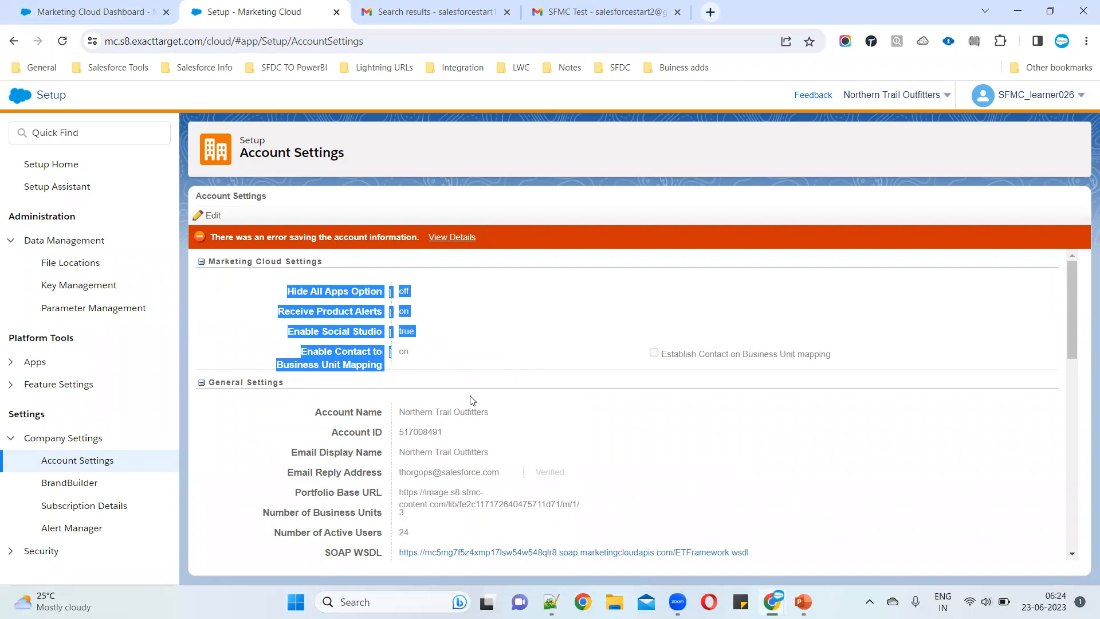
key(alt+Tab)
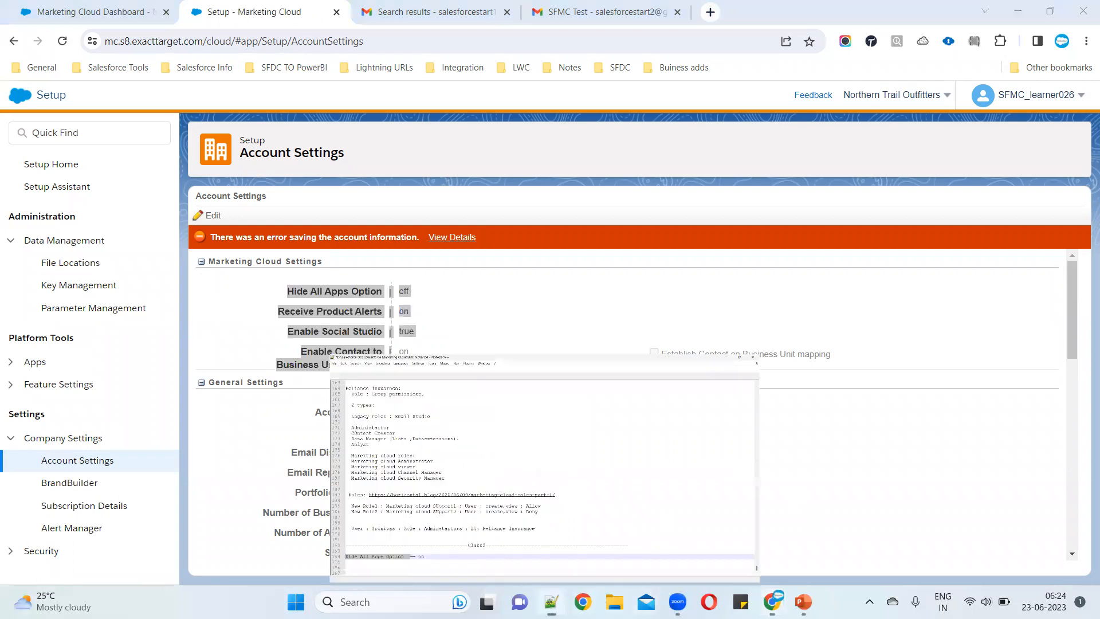
text(Hide All Apps Option | off Receive Product Alerts | on Enable Social Studio | true Enable Contact to Business Unit Mapping |)
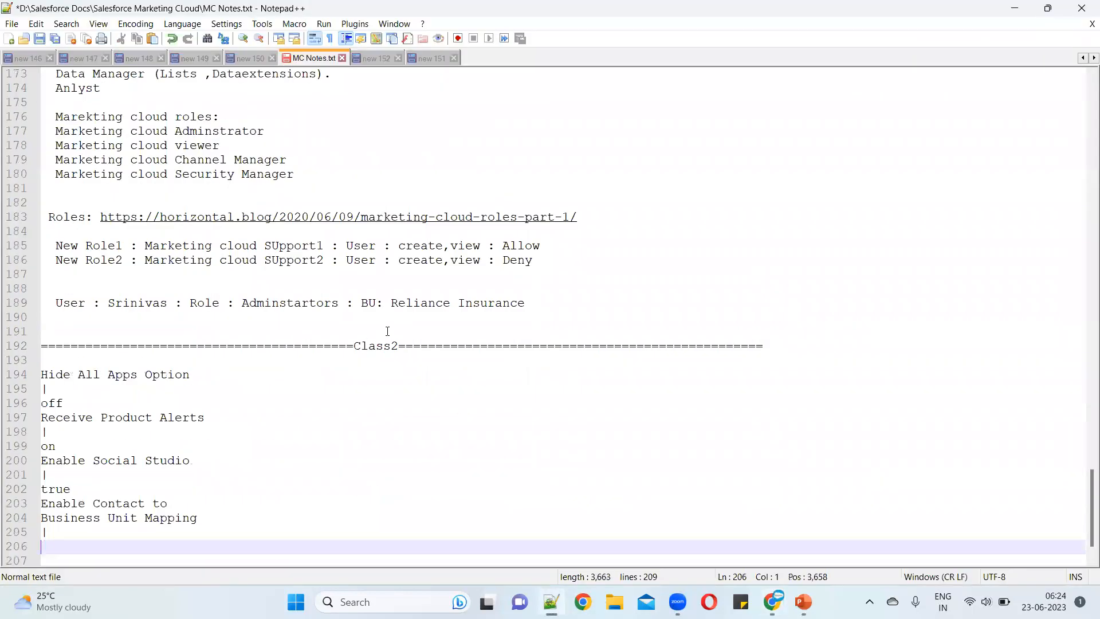
Join the first pasted entries into single lines reading "Hide All Apps Option : off" and "Receive Product Alerts : on"
key(Up)
key(Up)
key(Up)
click(199, 334)
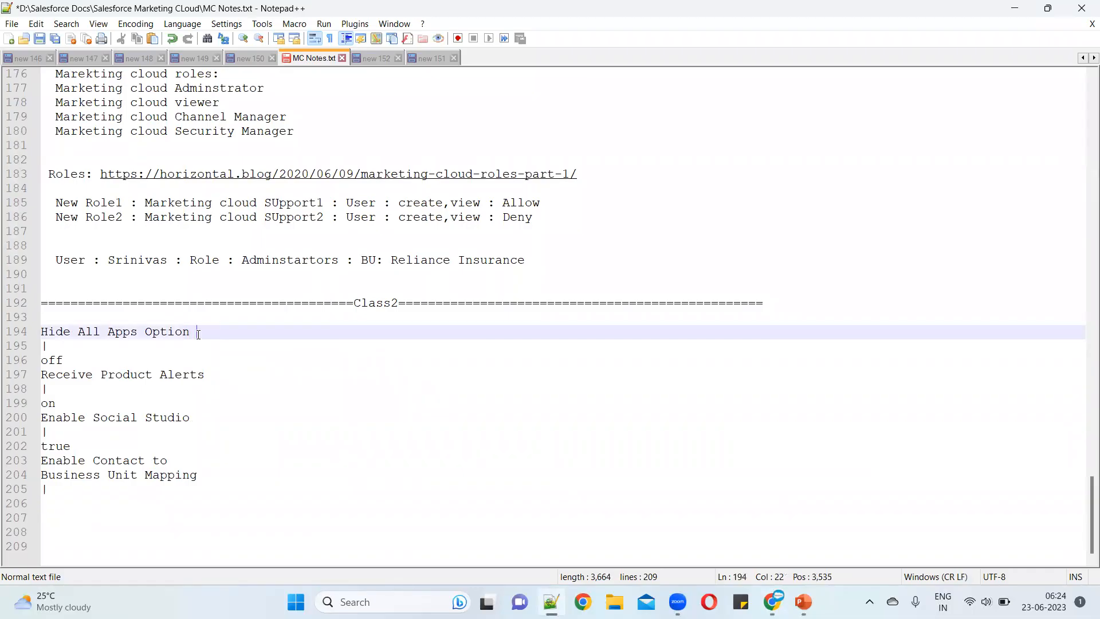
key(Delete)
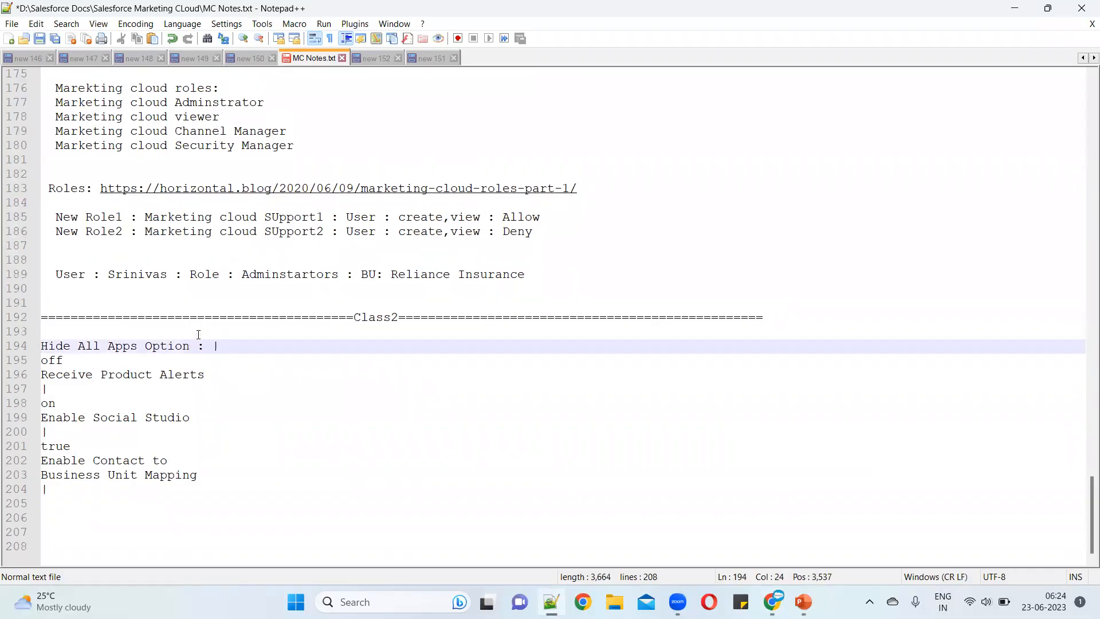
key(Delete)
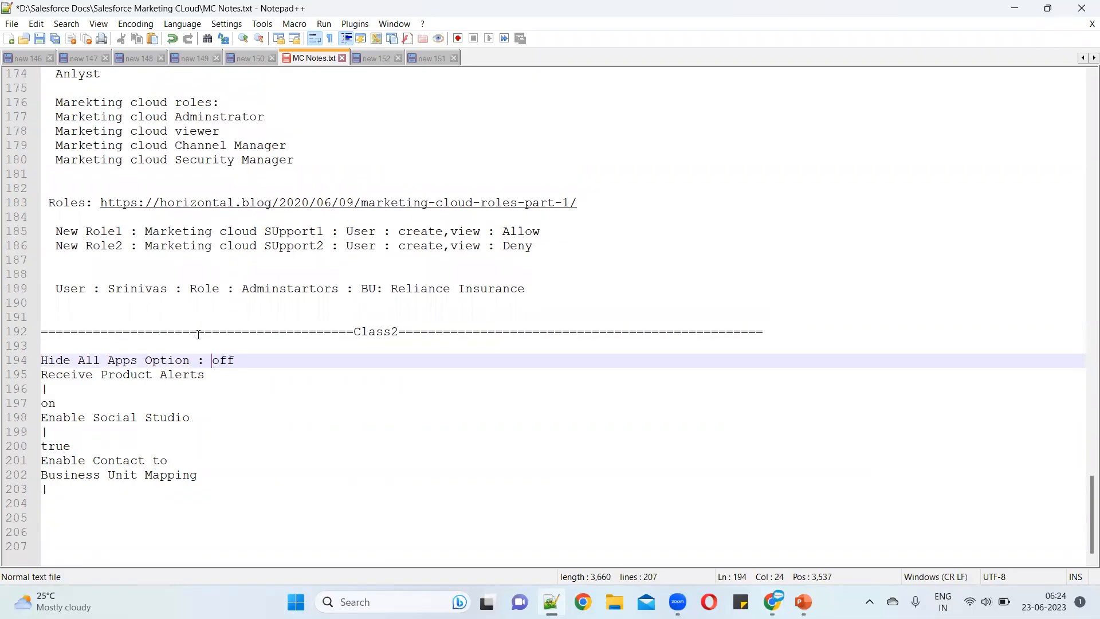
click(219, 375)
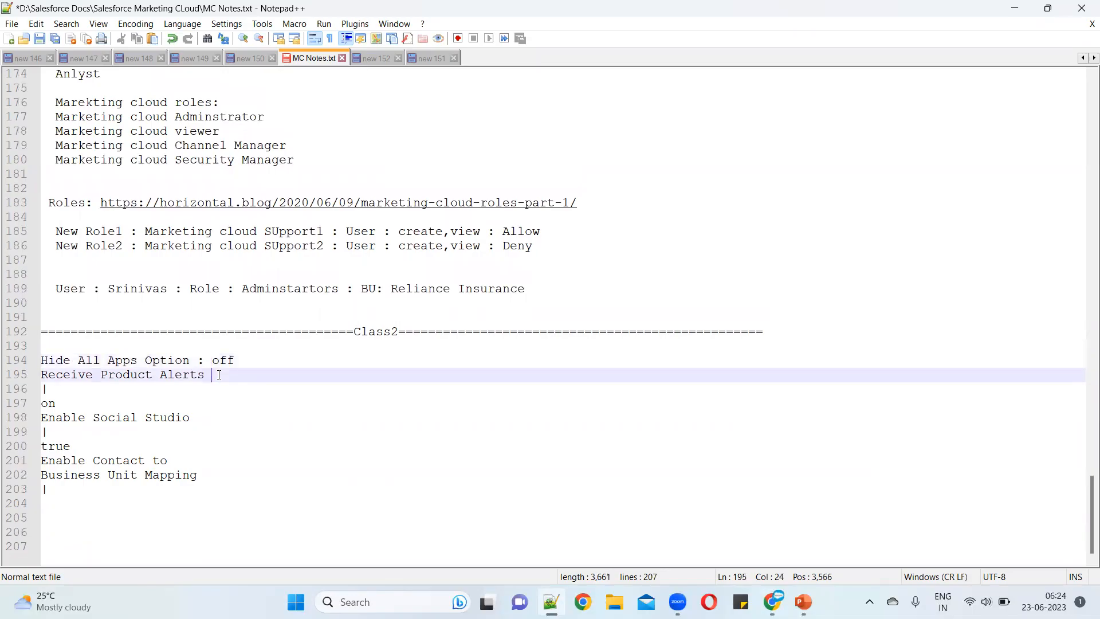
key(Delete)
key(Delete)
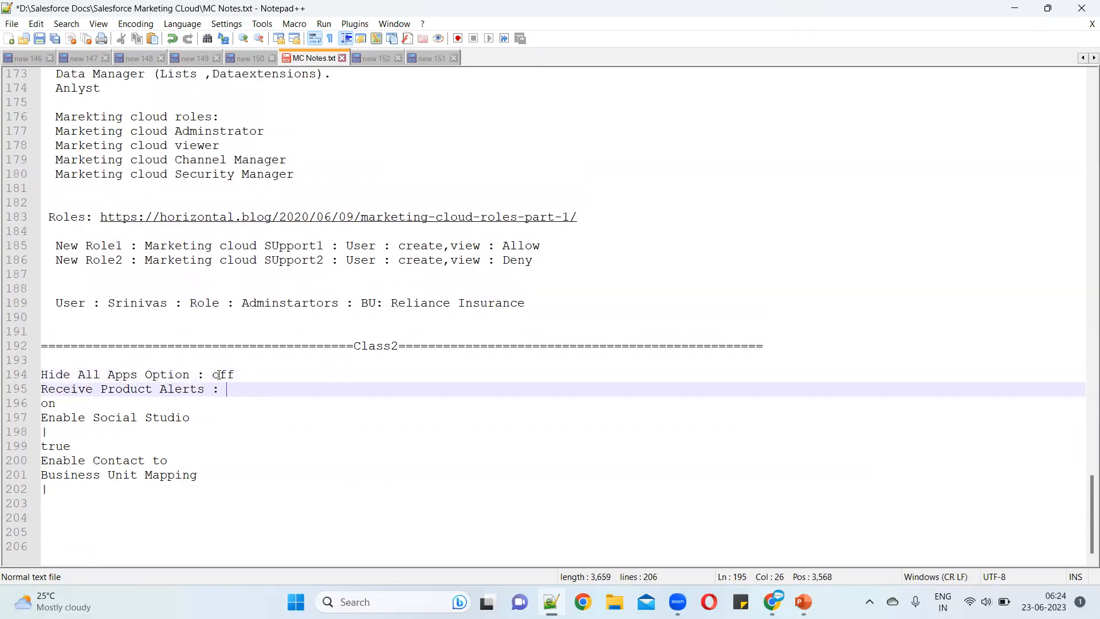
key(Delete)
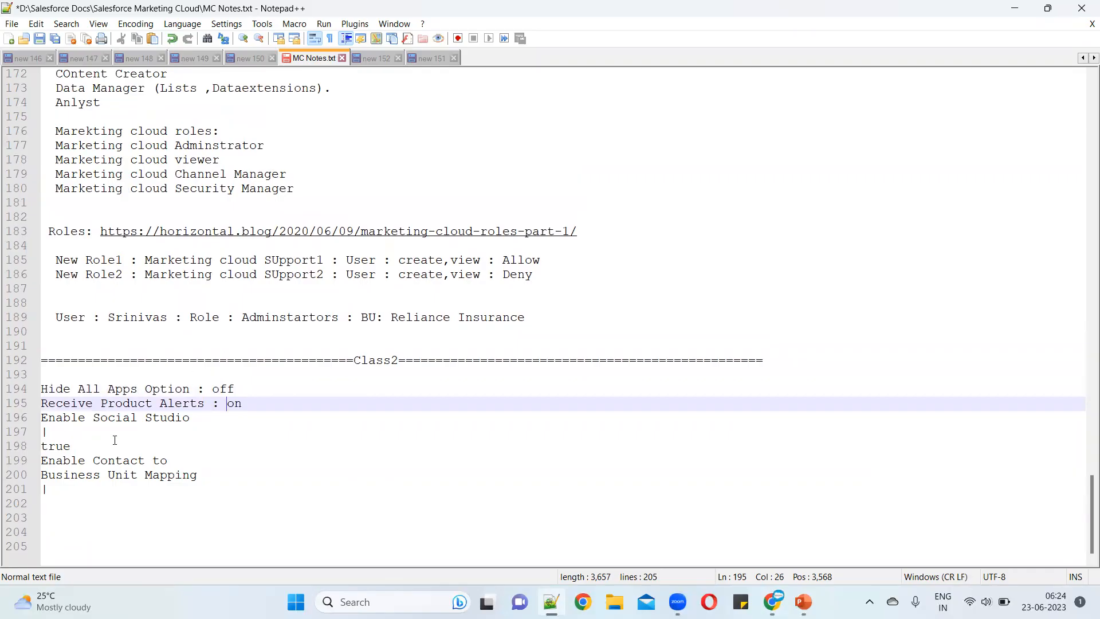
Remove the stray separator and join the Social Studio entry into one line reading "Enable Social Studio : true"
drag(115, 440, 31, 433)
key(Delete)
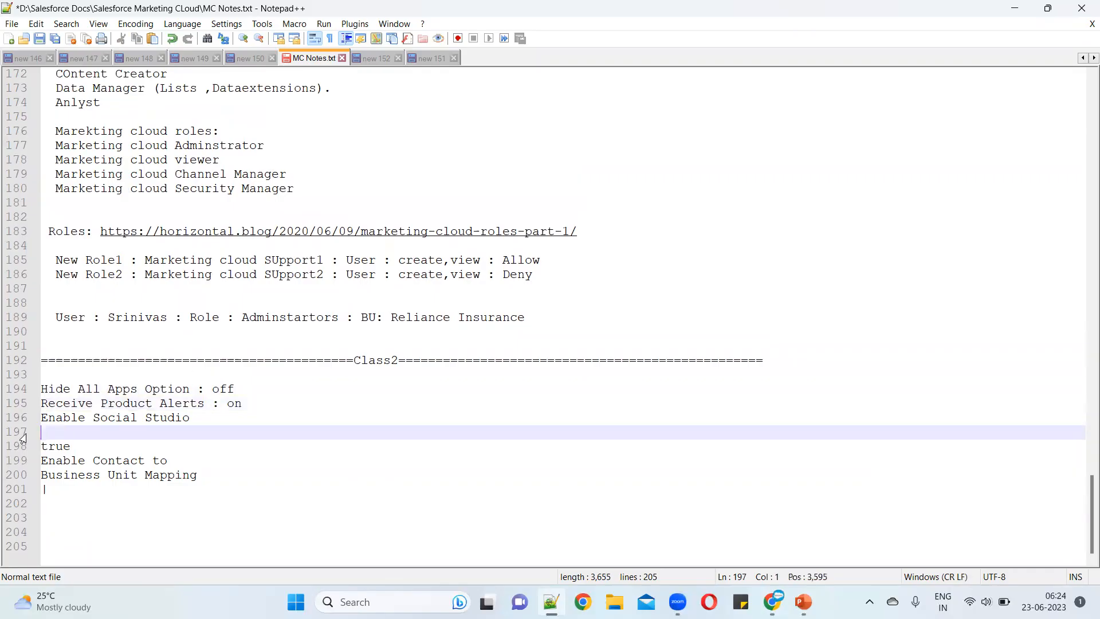
key(BackSpace)
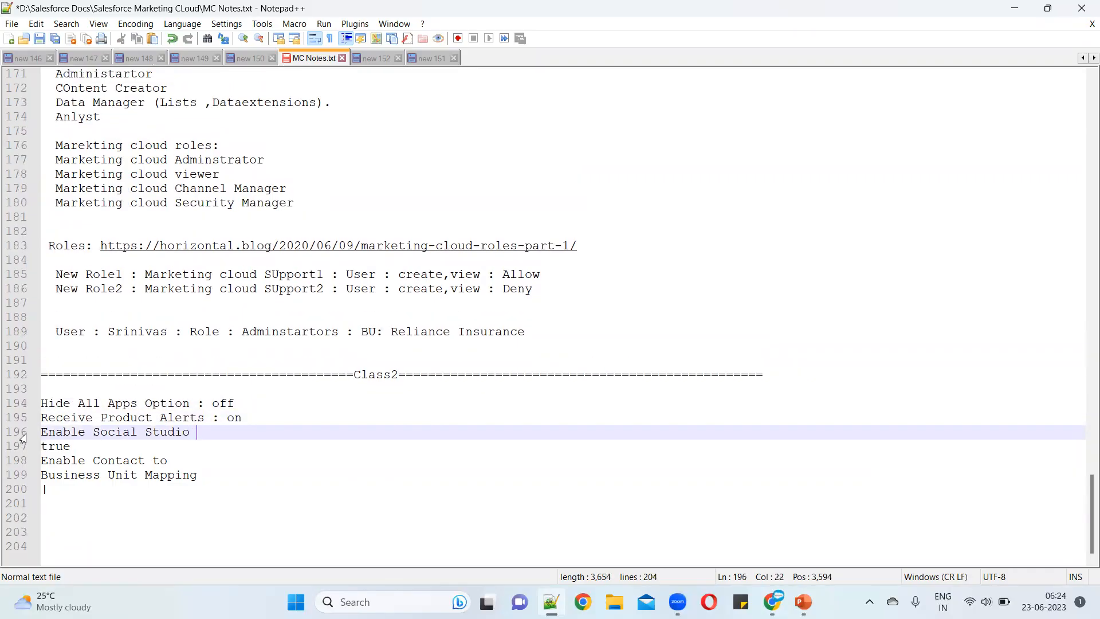
text(:)
key(Delete)
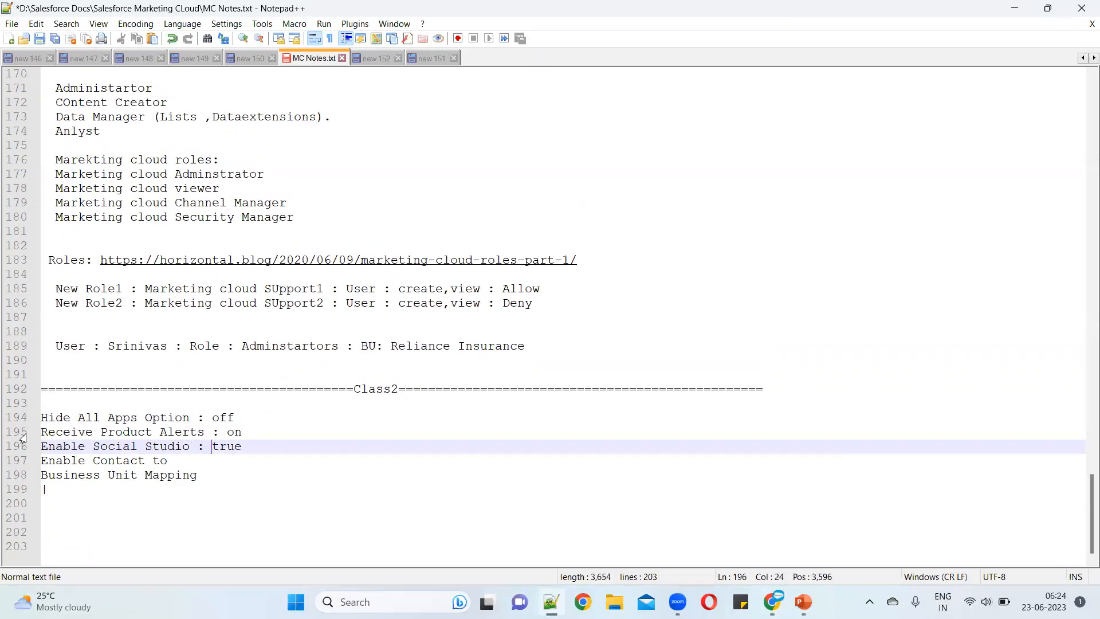
Delete the leftover Enable Contact to Business Unit Mapping lines and save MC Notes.txt
drag(192, 468, 25, 467)
key(Delete)
key(ctrl+s)
Add the heading "Marketing cloud settings:" above the option list under Class2, followed by a blank line
click(81, 428)
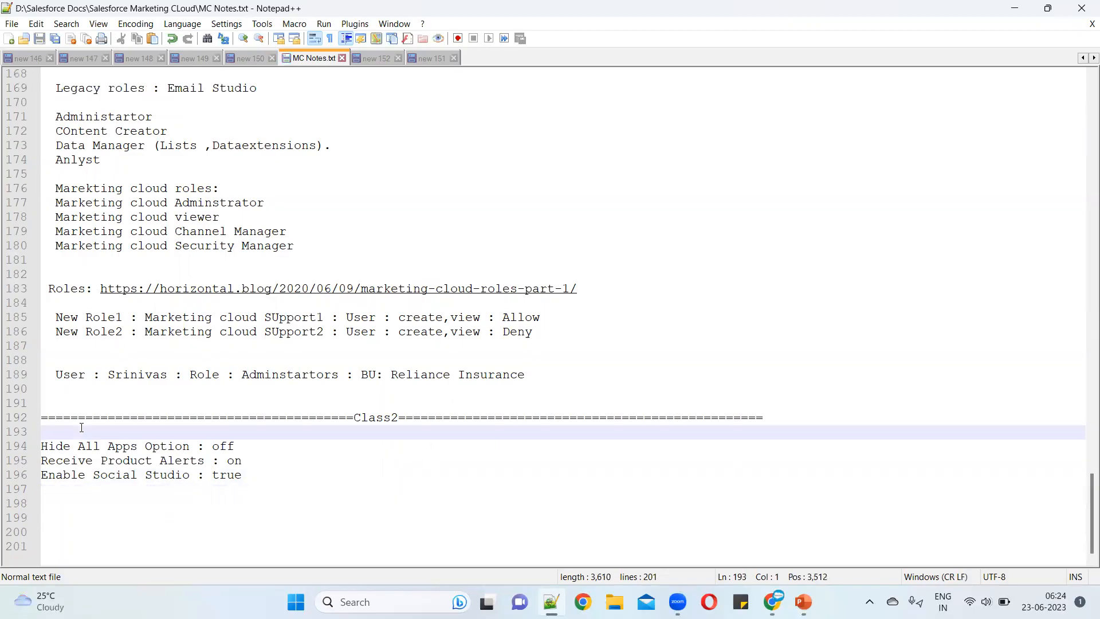
text(Mar)
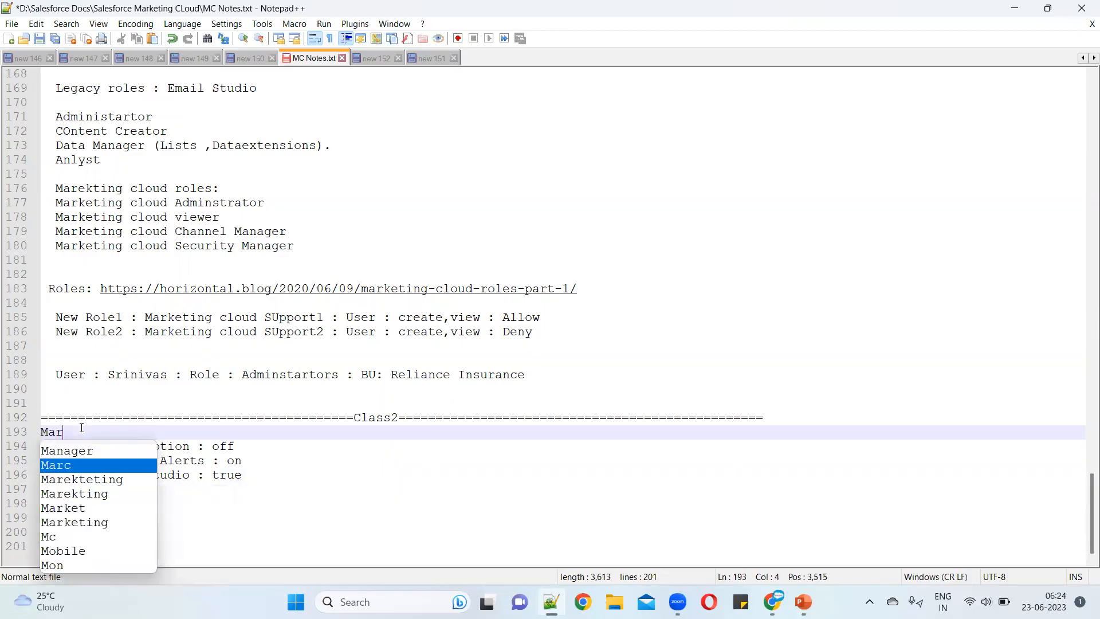
text(keting cloud)
key(BackSpace)
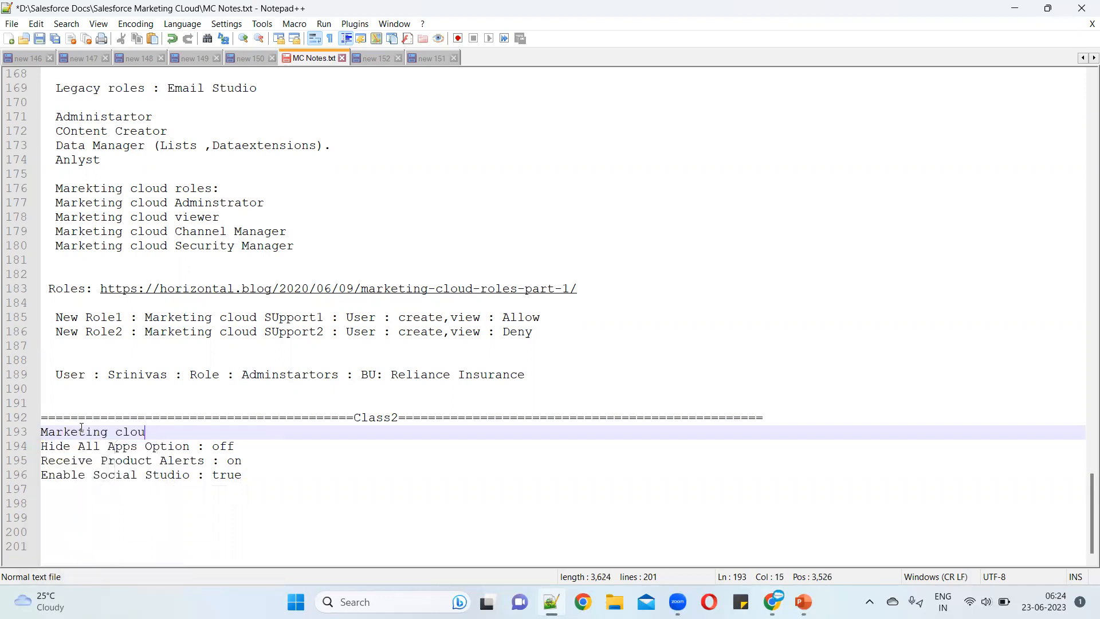
text(d s)
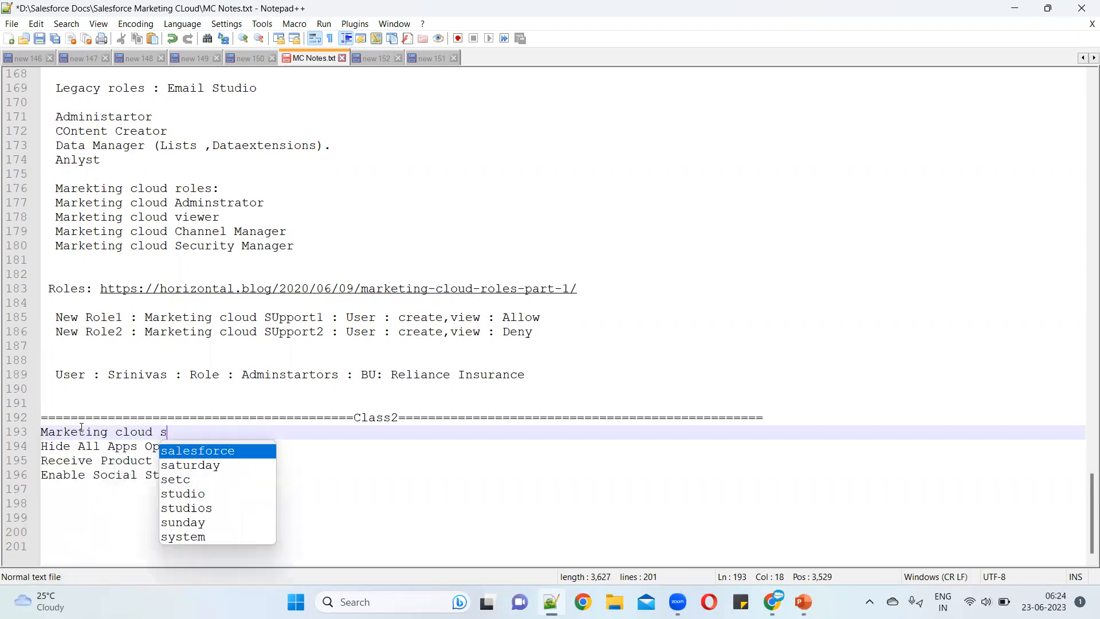
text(ettings)
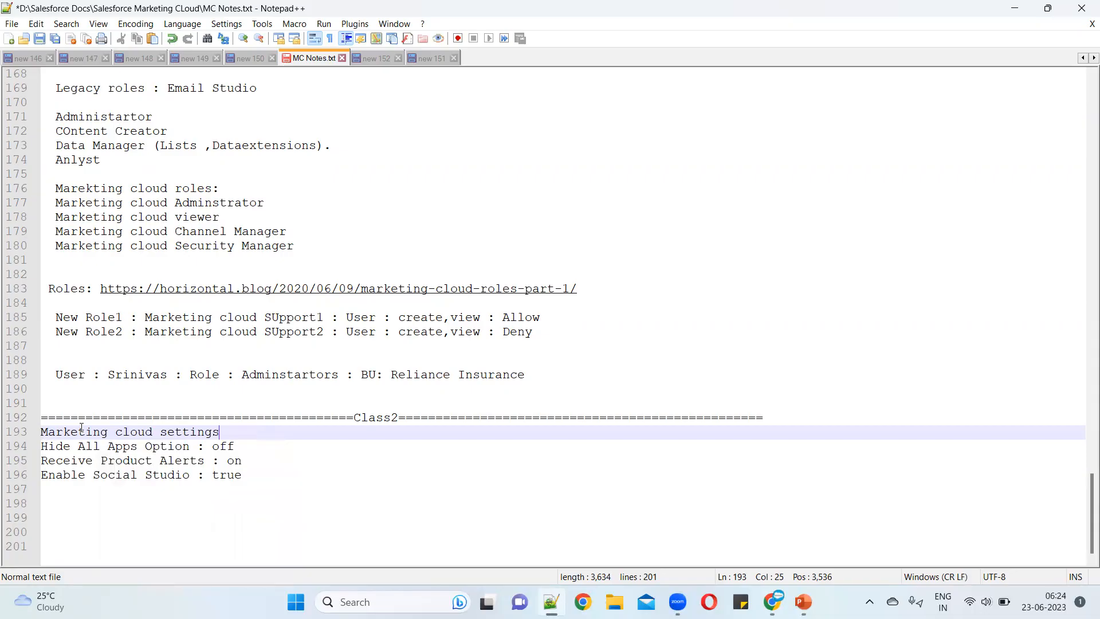
text(:)
key(Return)
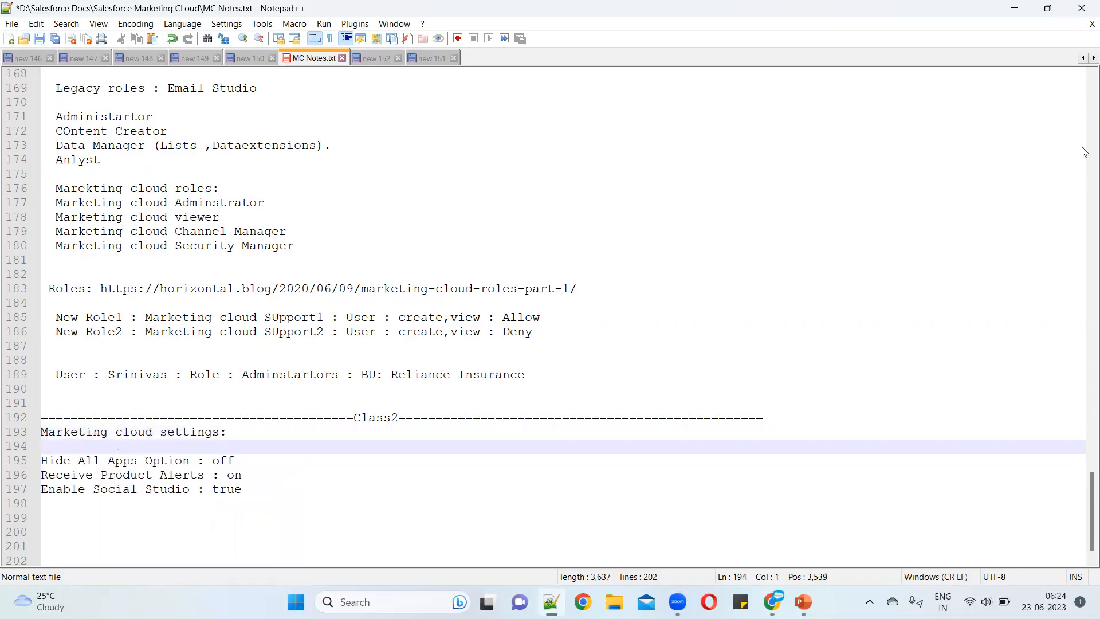
Return to Account Settings in Chrome and examine the General Settings and Company Information fields
key(alt+Tab)
scroll(314, 363, down, 4)
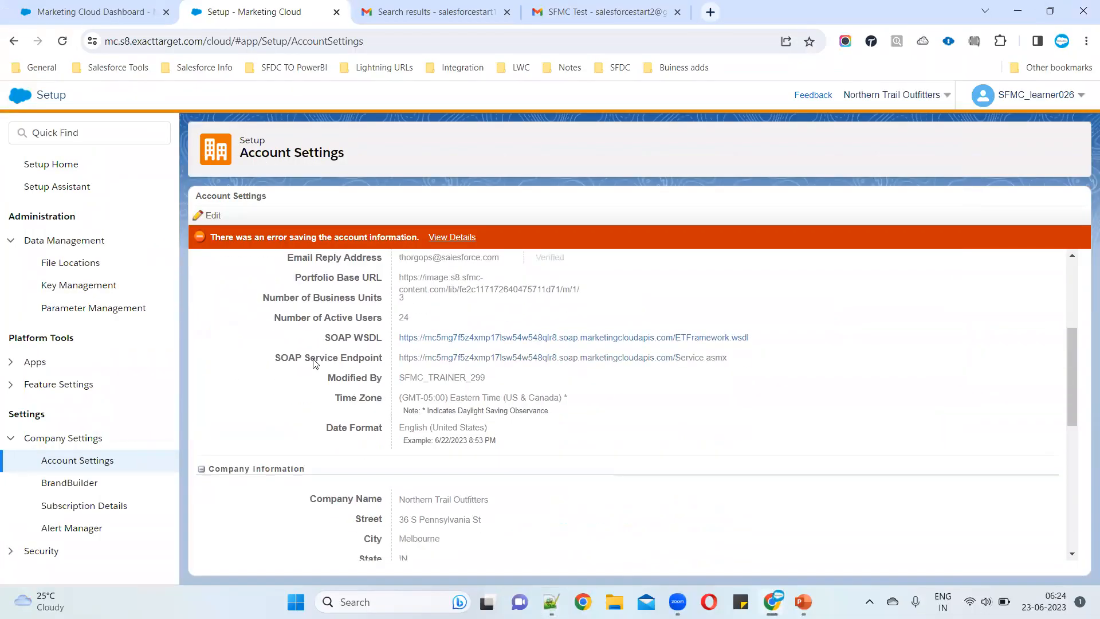
scroll(246, 333, up, 2)
drag(297, 339, 851, 516)
click(745, 431)
scroll(607, 430, down, 5)
scroll(343, 393, up, 5)
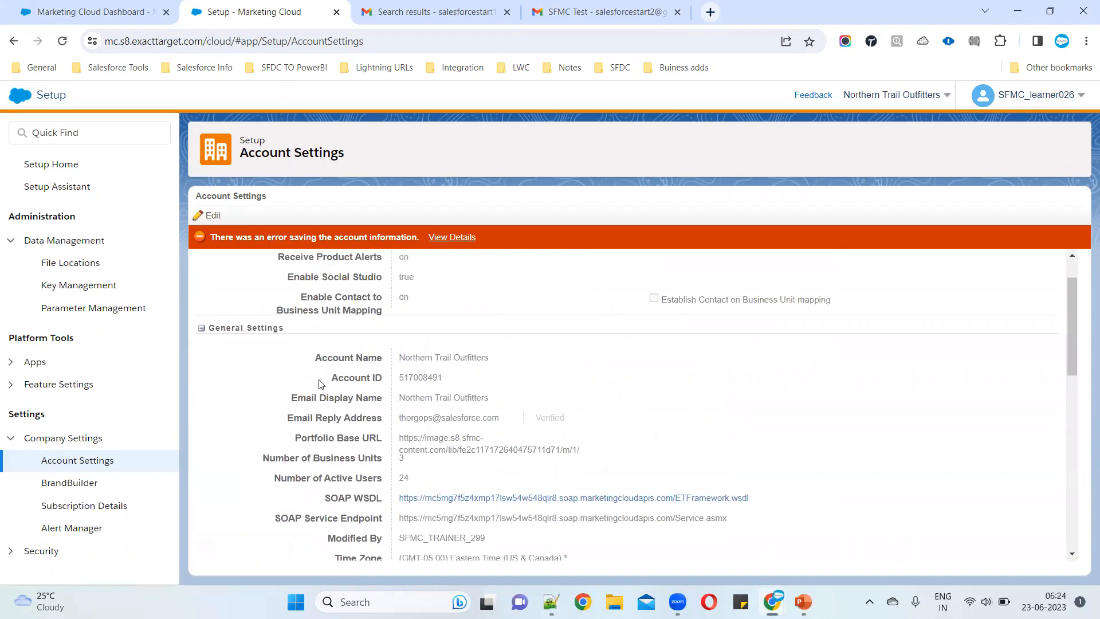
Copy the General Settings heading from Account Settings into MC Notes.txt in Notepad++, below the Class2 option list
scroll(321, 384, up, 1)
triple_click(209, 381)
key(ctrl+c)
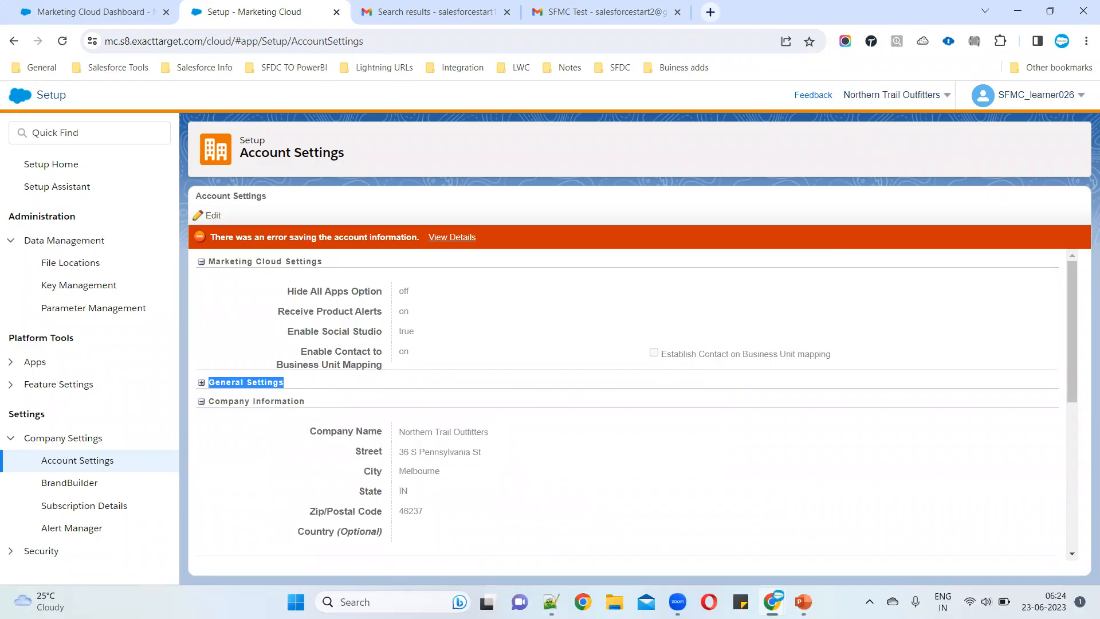
key(alt+Tab)
click(49, 514)
key(ctrl+v)
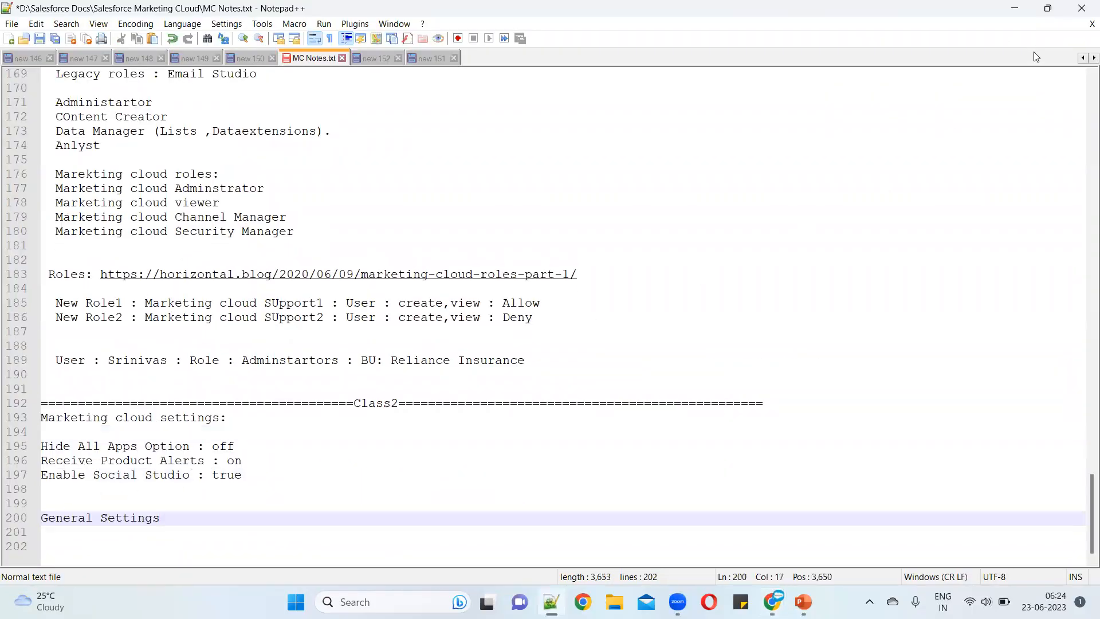
Copy the Headers and Footers heading from Account Settings into MC Notes.txt below General Settings, and save the file
click(1016, 13)
scroll(453, 421, down, 2)
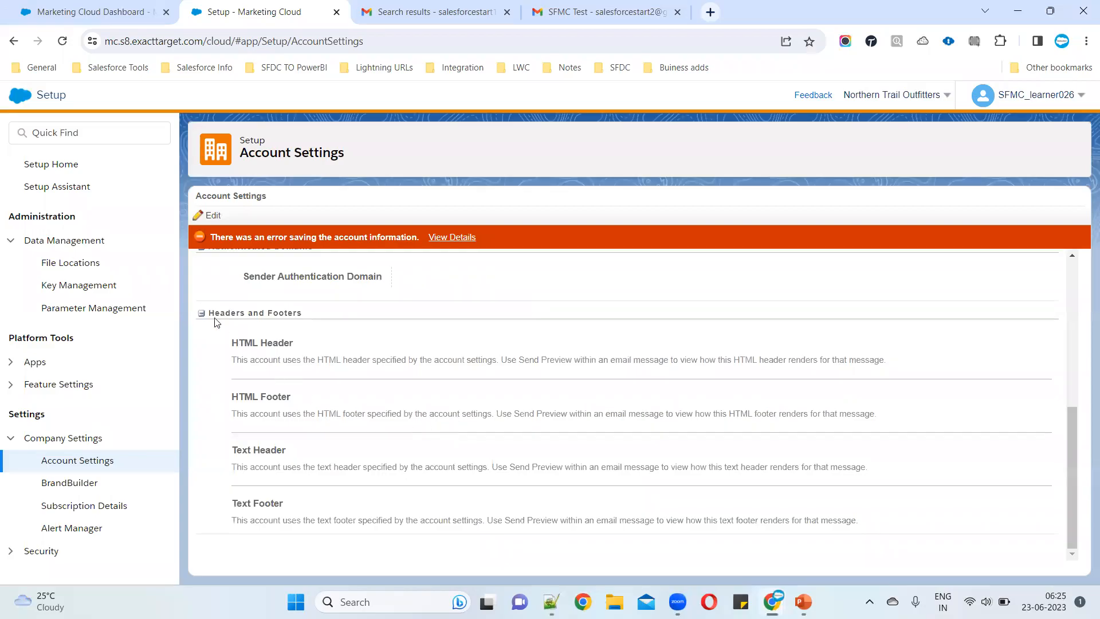
drag(211, 317, 322, 315)
key(ctrl+c)
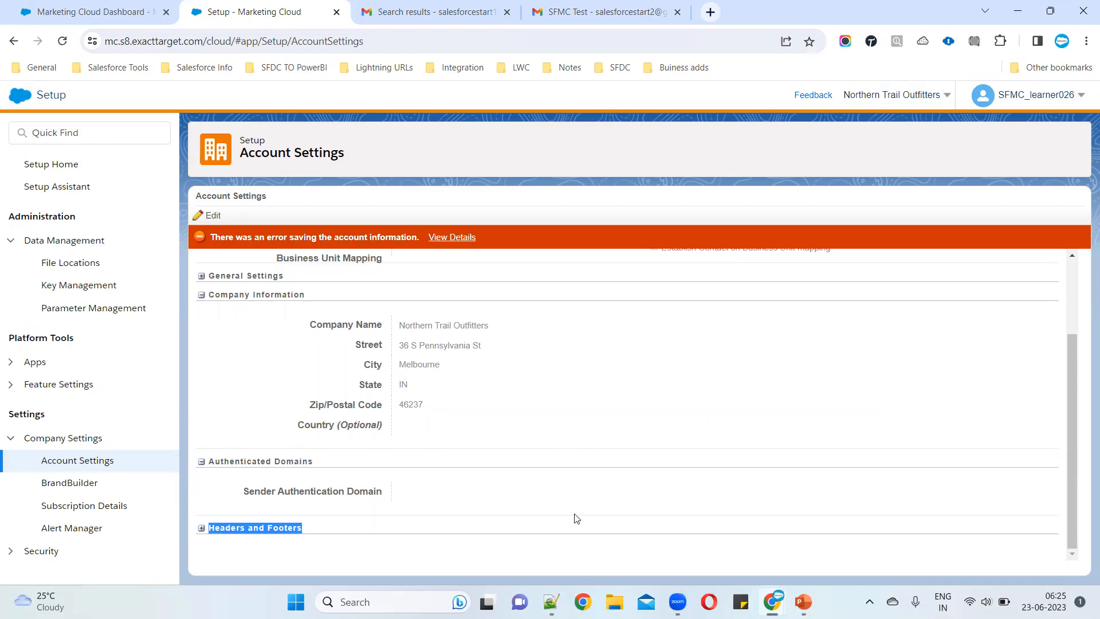
key(alt+Tab)
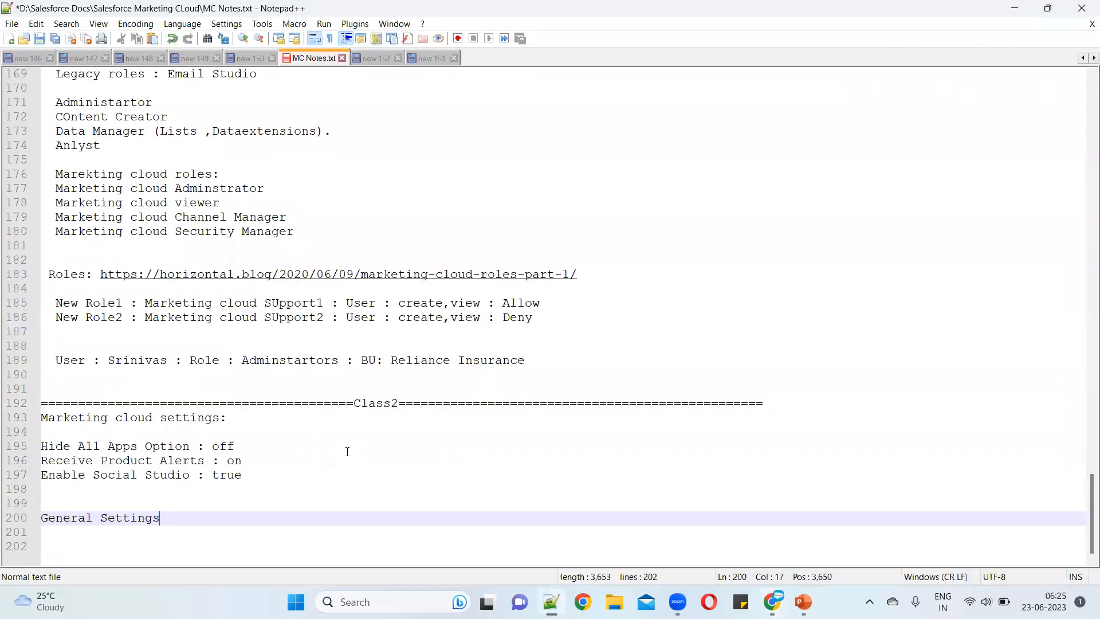
key(Return)
key(ctrl+v)
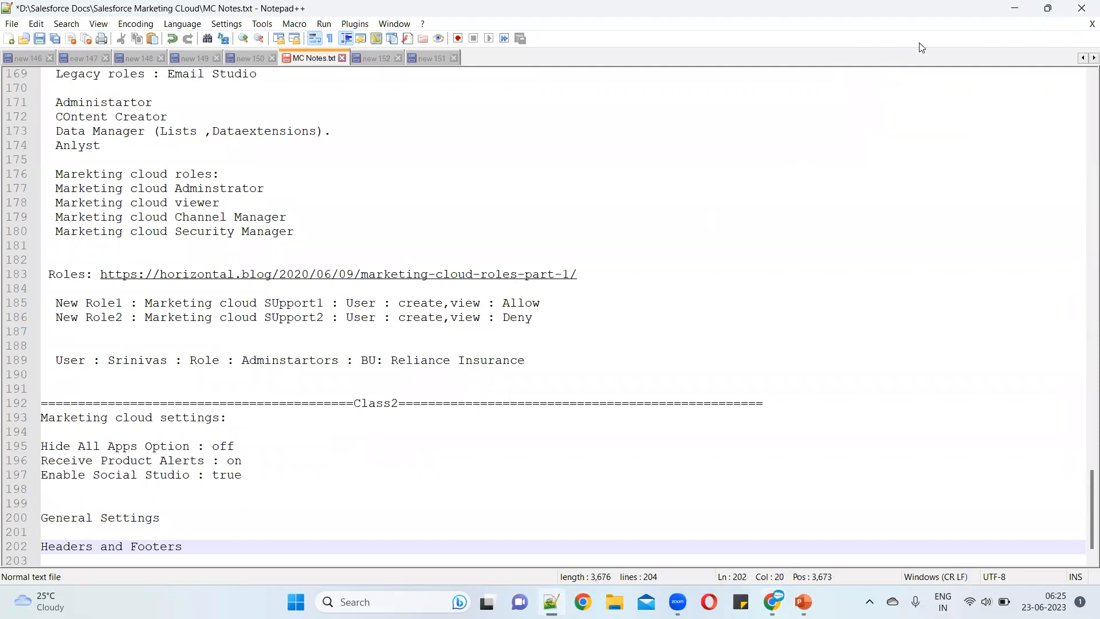
key(ctrl+s)
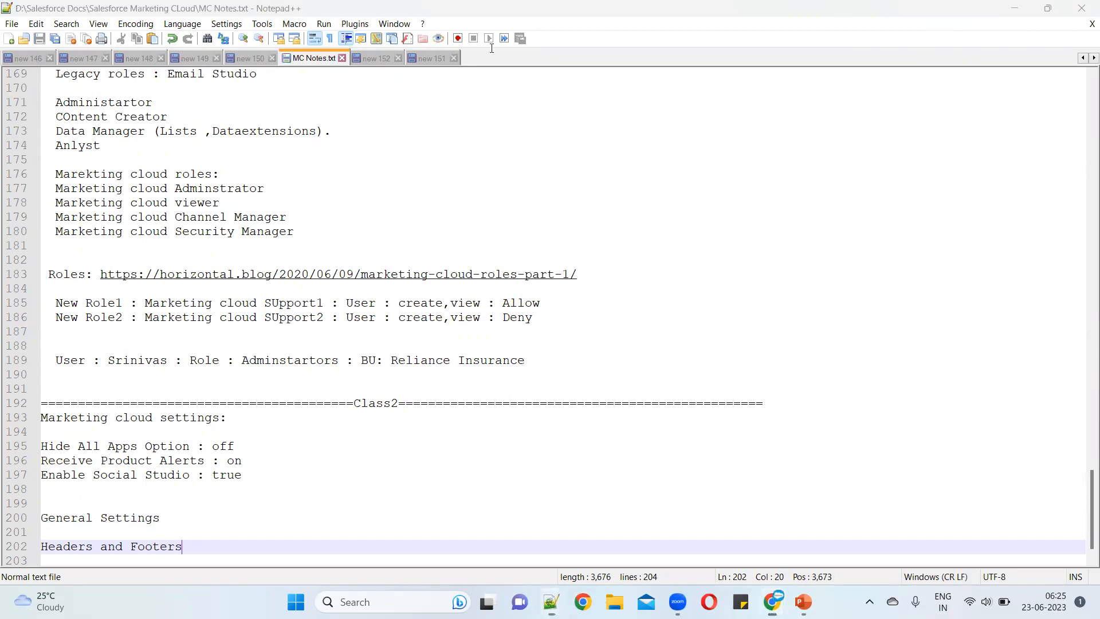
Switch back to Chrome and open the BrandBuilder page under Company Settings
key(alt+Tab)
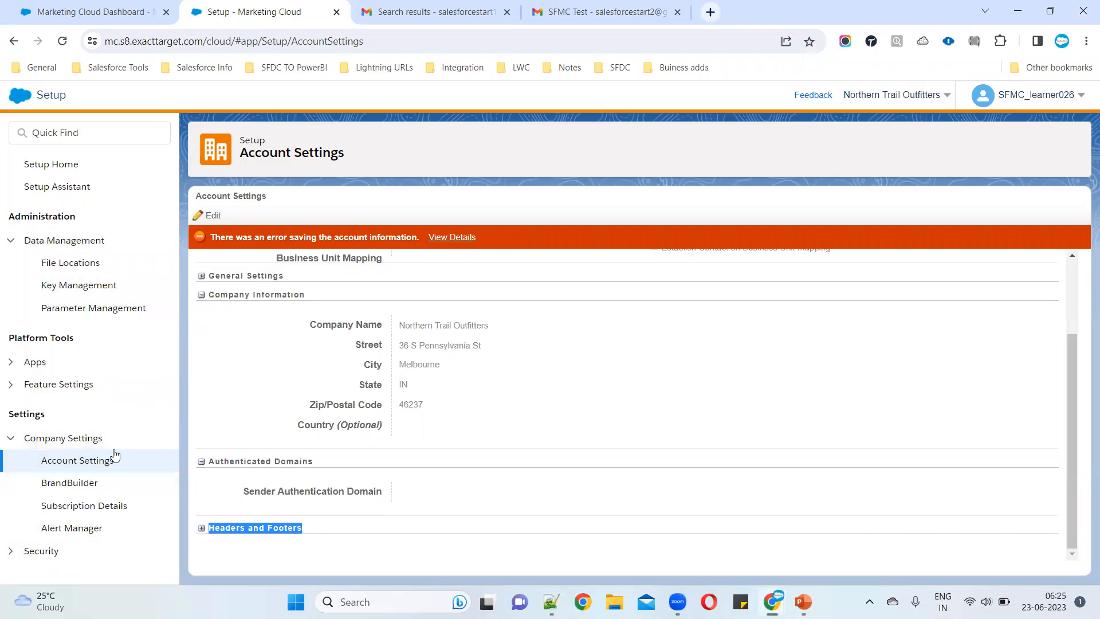
click(67, 483)
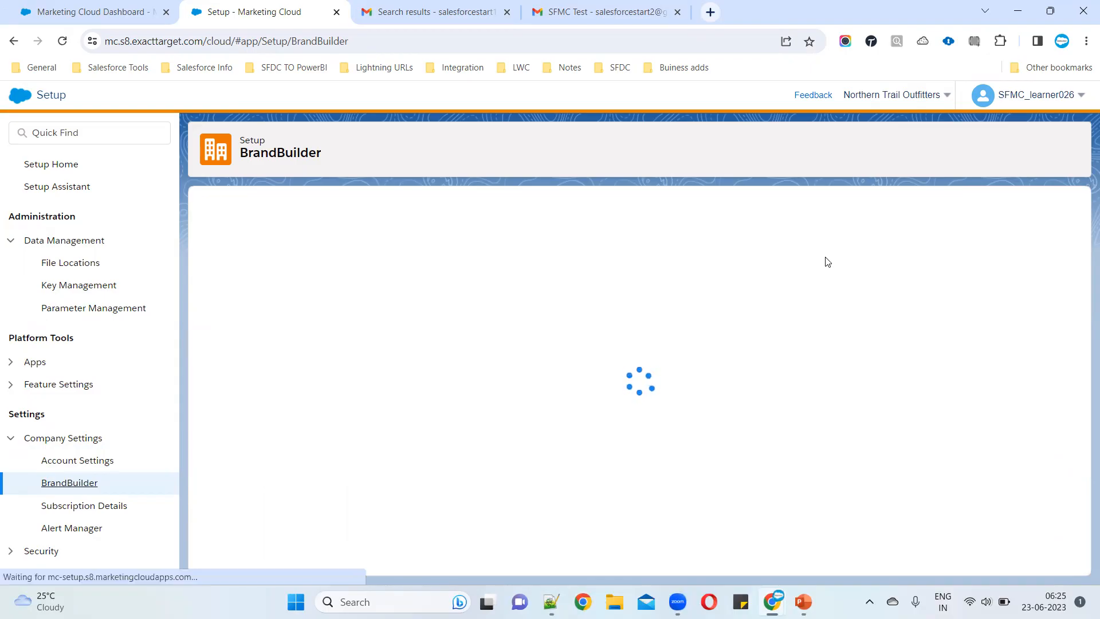
Load login.salesforce.com in a new browser tab and examine the login page's logo and promotional banner
click(715, 17)
text(lo)
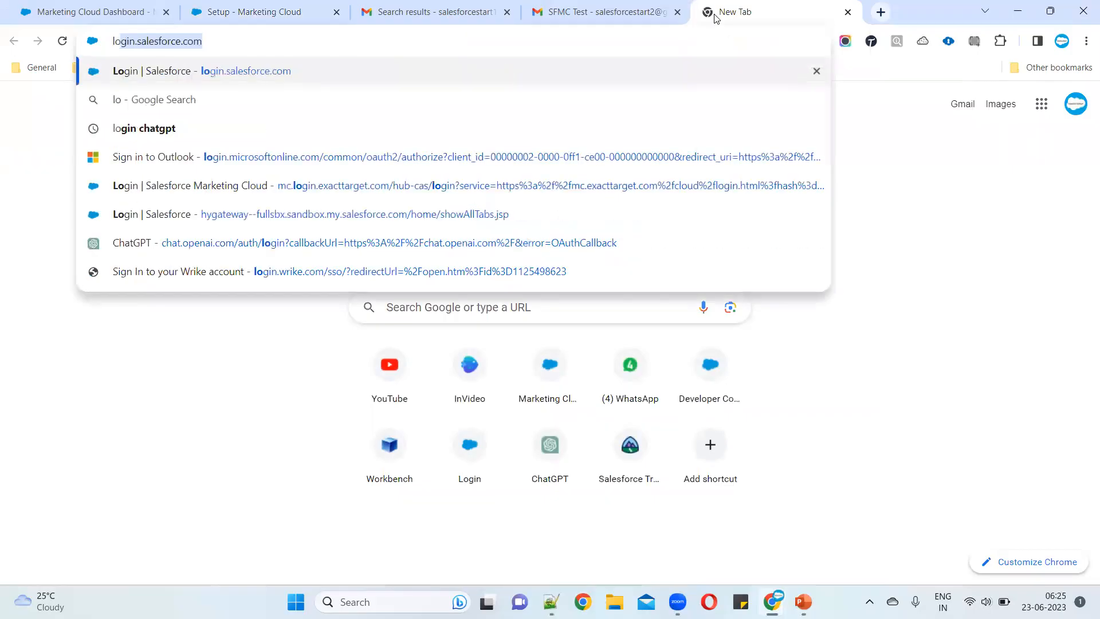
text(gin.sales)
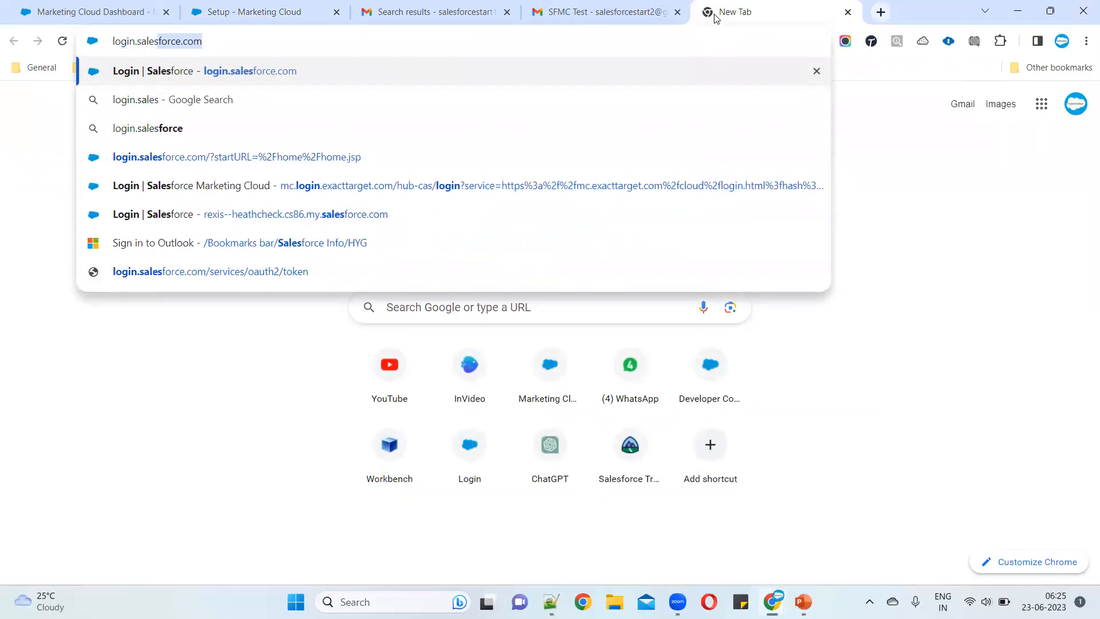
text(force)
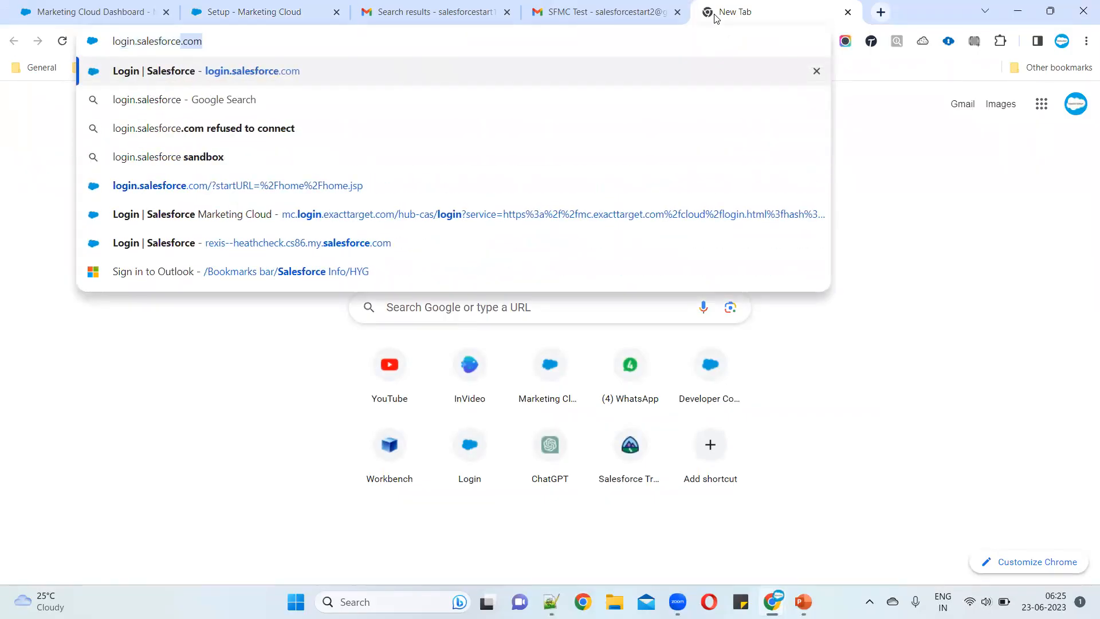
key(Return)
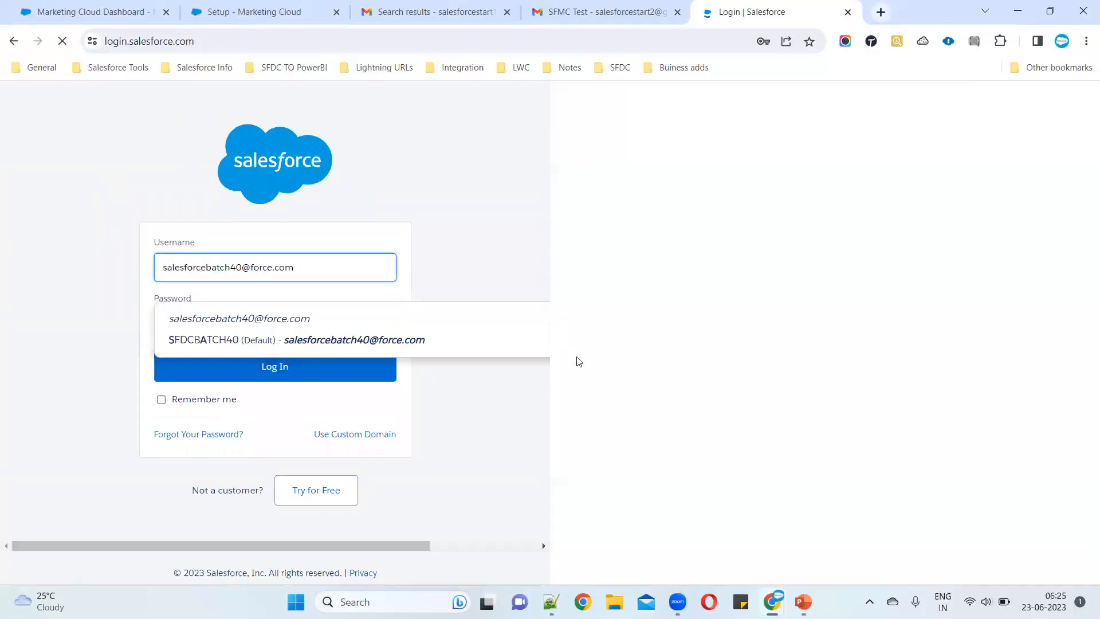
drag(402, 182, 214, 182)
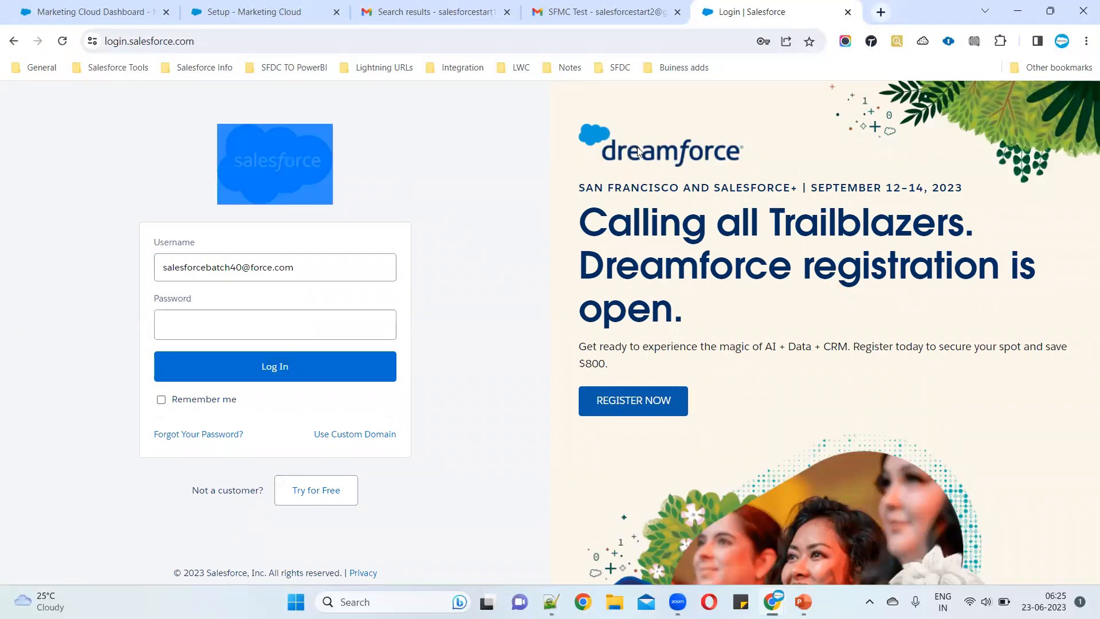
drag(638, 150, 1080, 467)
click(1085, 476)
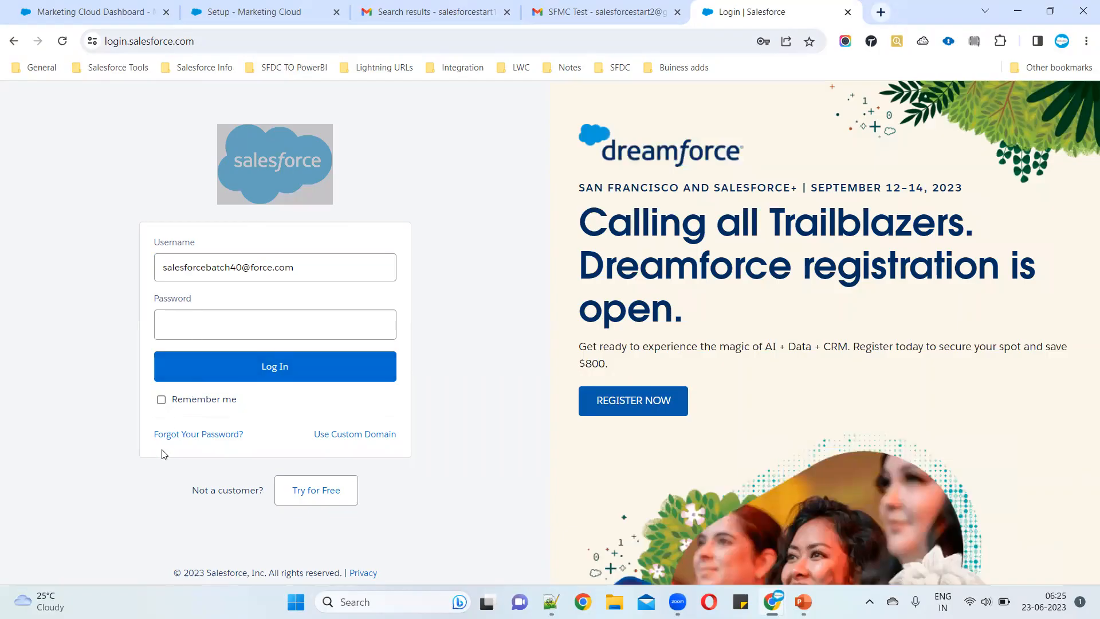
drag(475, 107, 1073, 410)
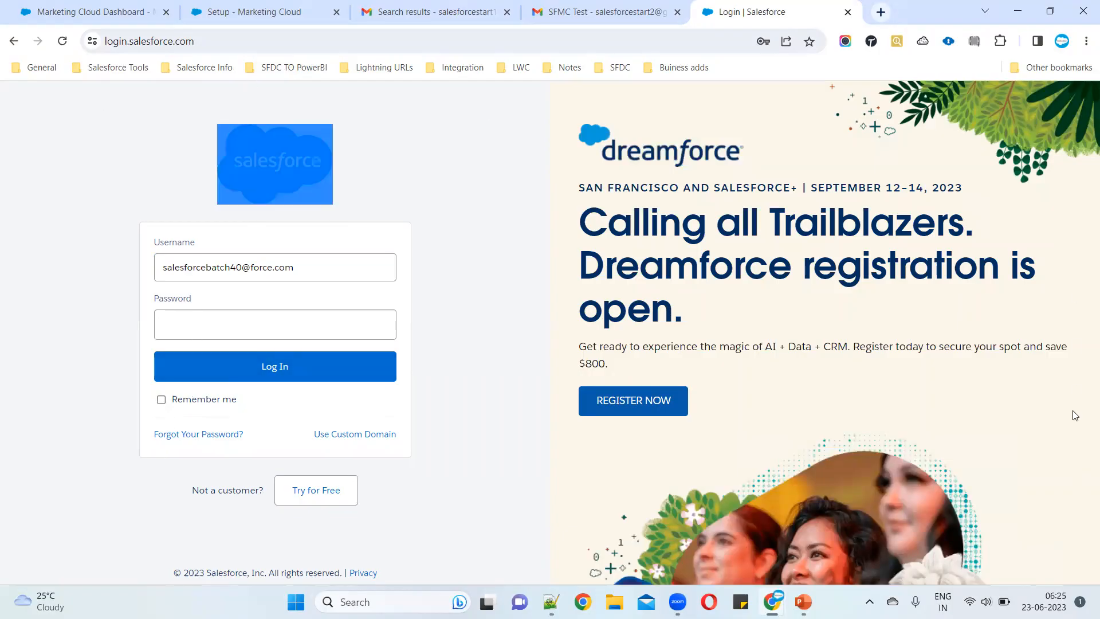
Try to load a company-specific login address, login.samunsgsalesforce.com, by editing the current URL
click(213, 39)
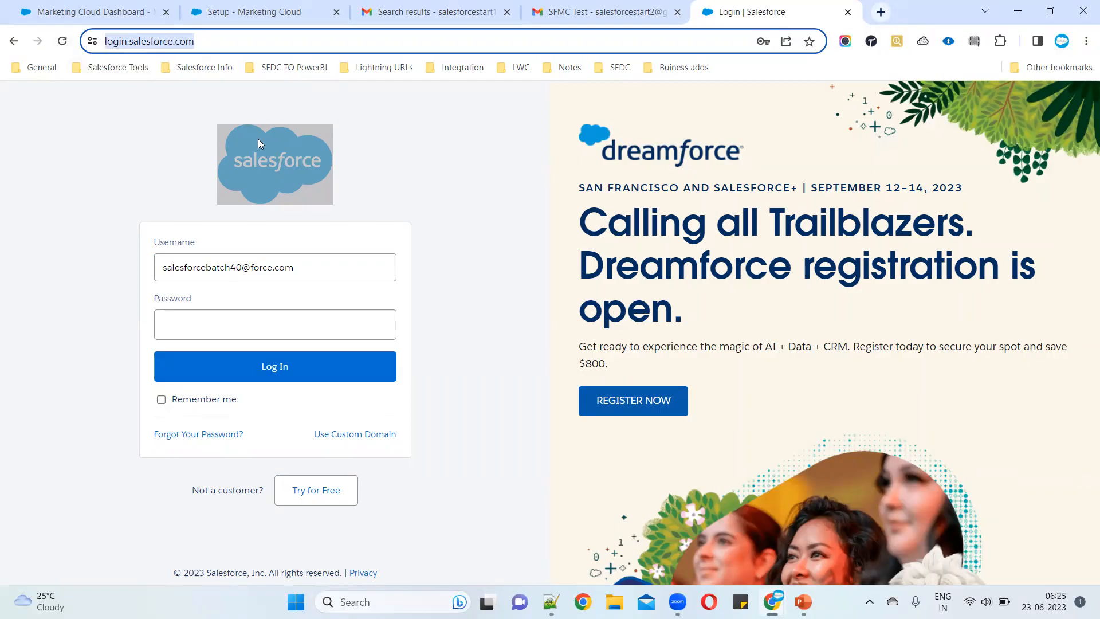
click(131, 41)
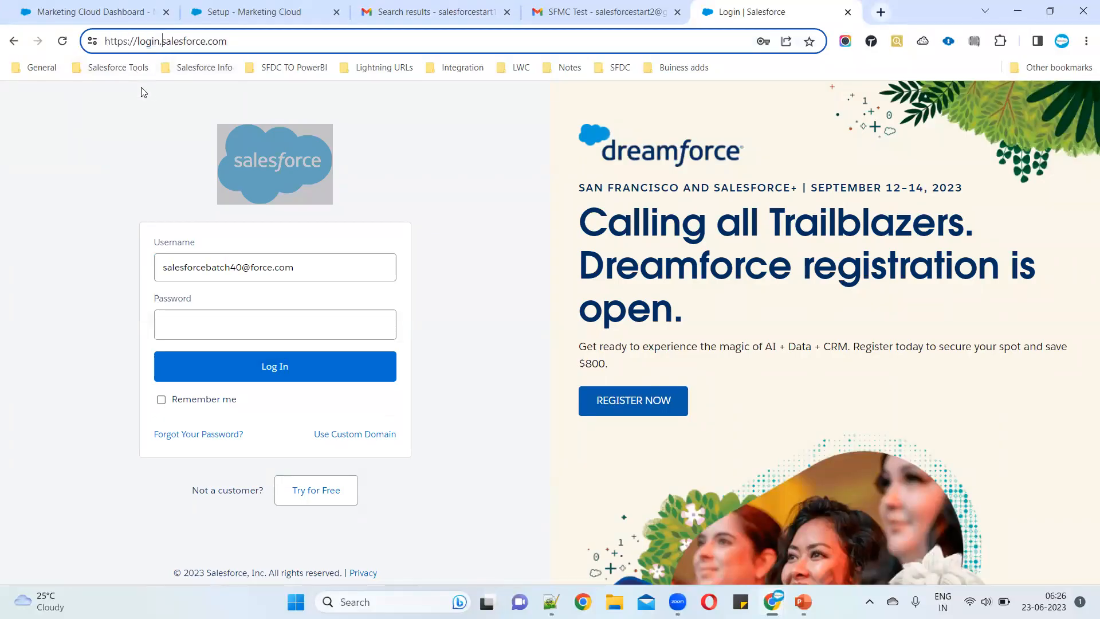
text(samunsgsa)
key(Return)
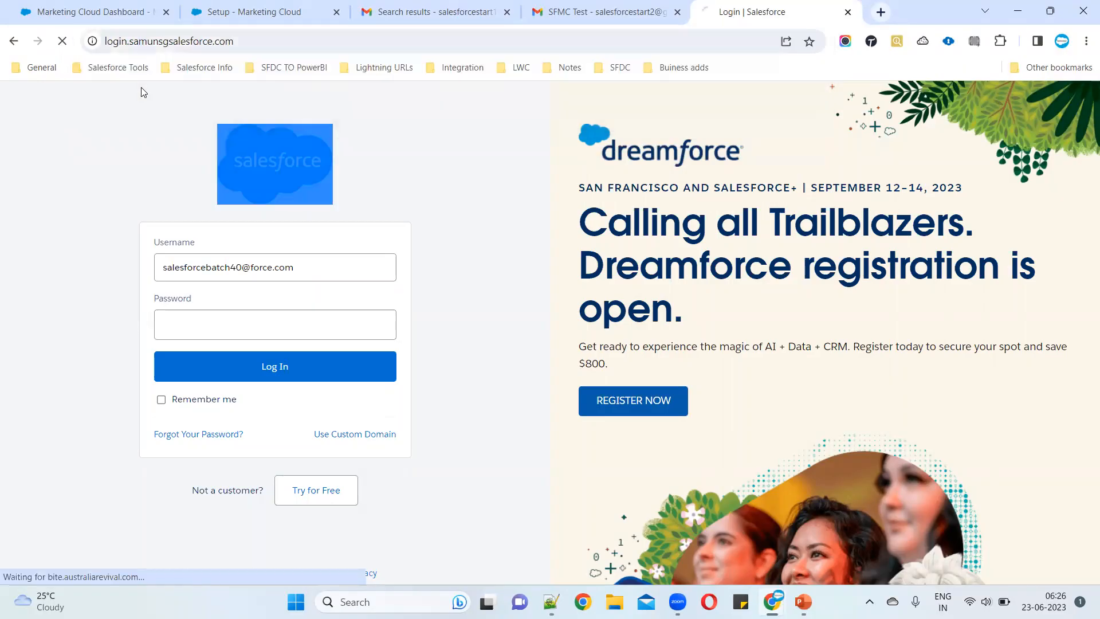
click(286, 42)
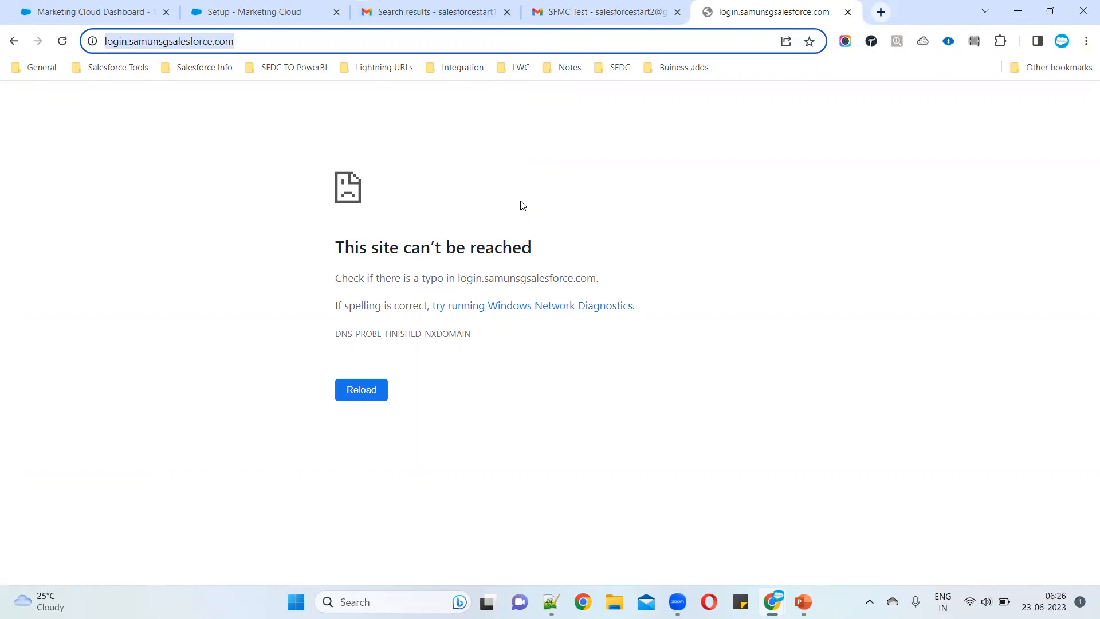
Return to BrandBuilder, preview the Prodapt brand's Marketing Cloud login page, and close the preview
click(234, 12)
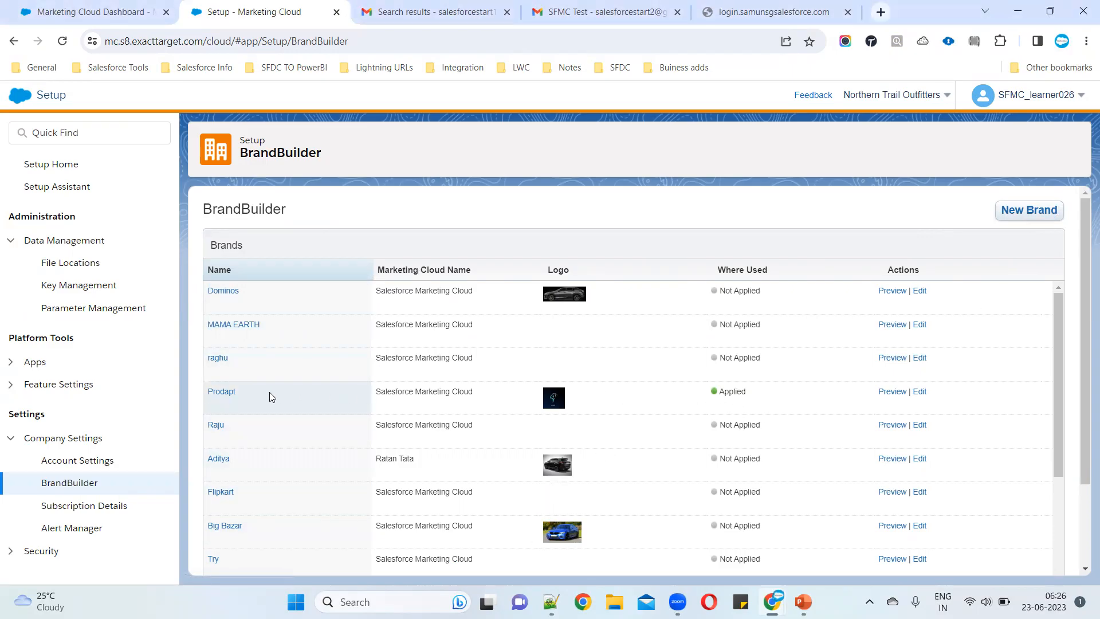
click(887, 394)
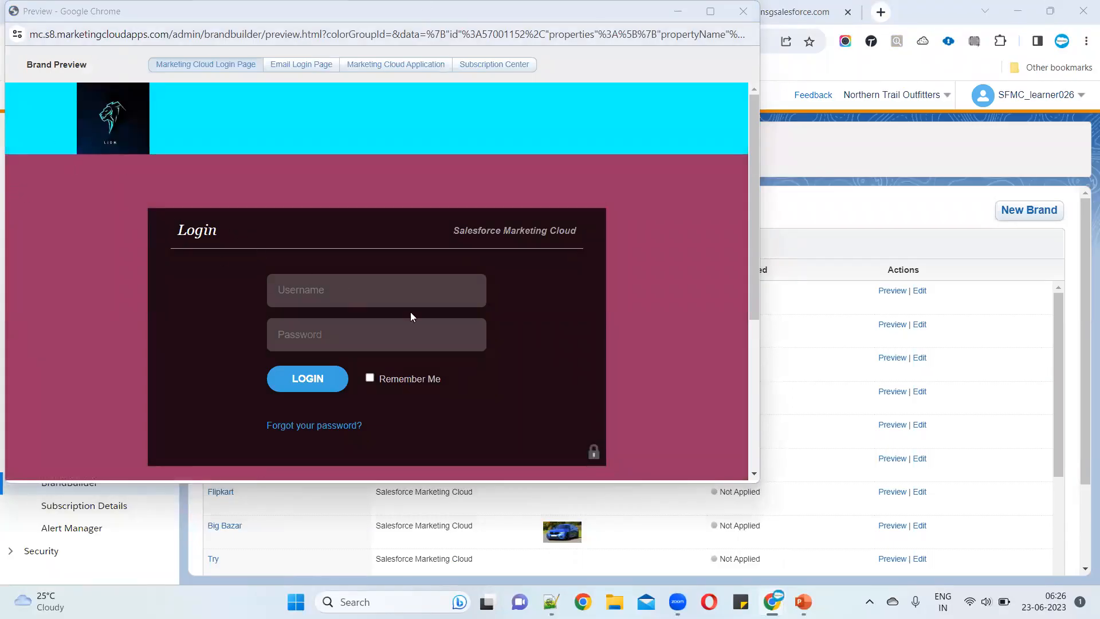
click(383, 288)
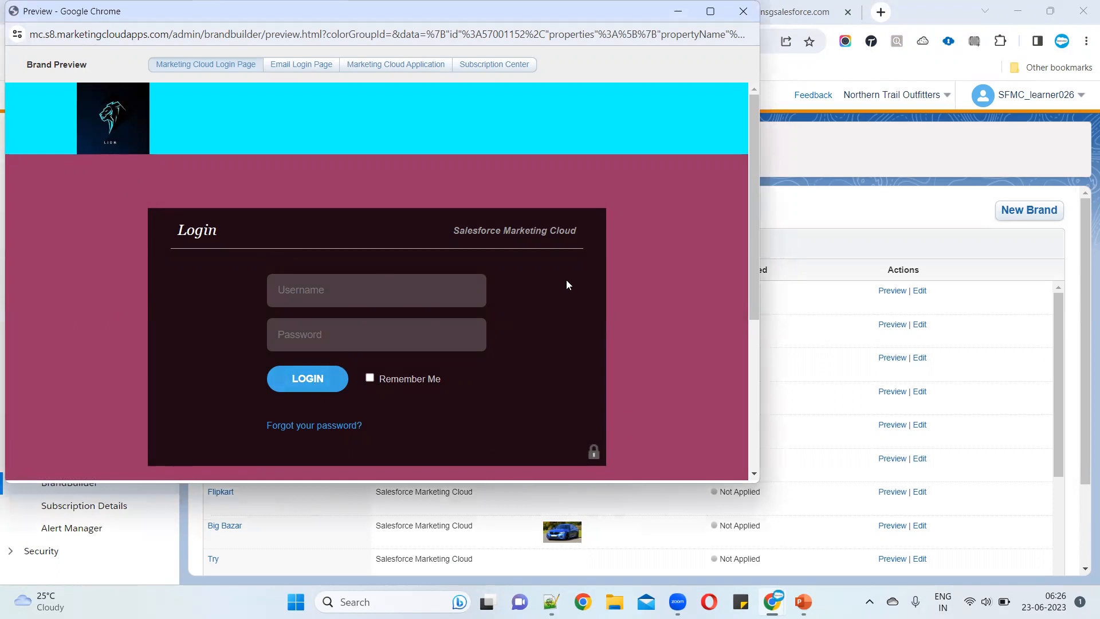
mouse_move(723, 22)
click(744, 11)
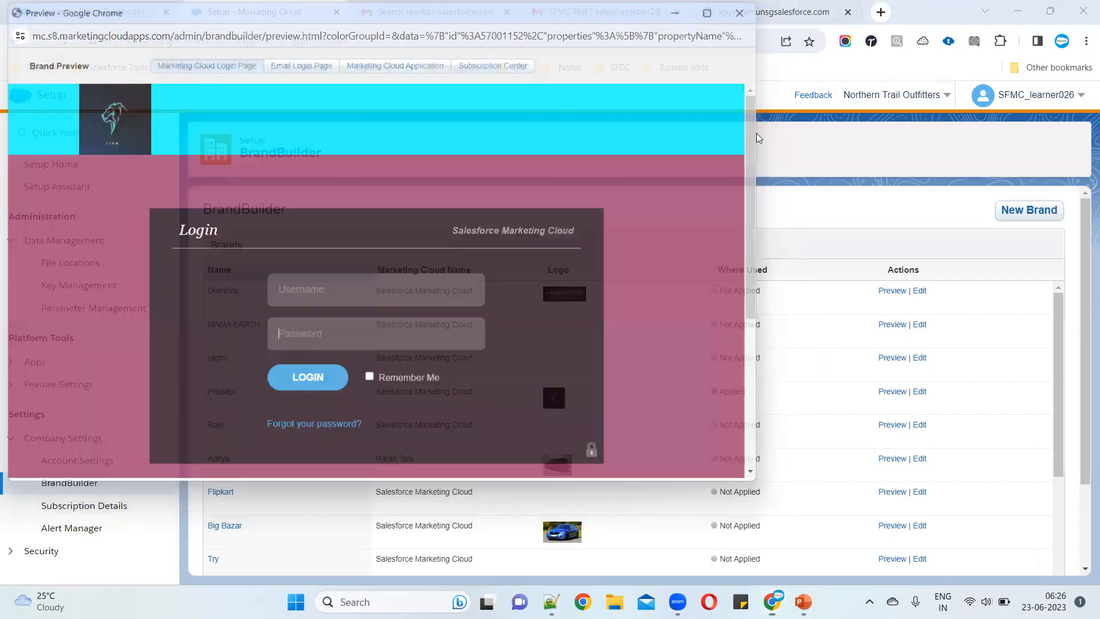
Create a new brand named "Relinace Trends" in BrandBuilder
click(1020, 211)
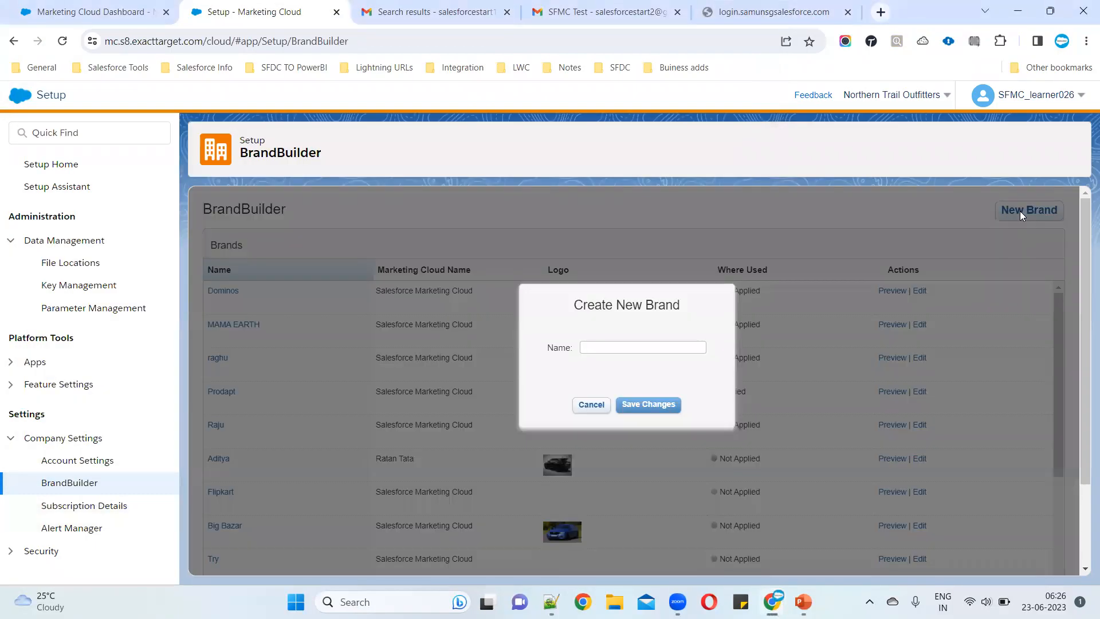
click(594, 350)
text(Retinace Trends)
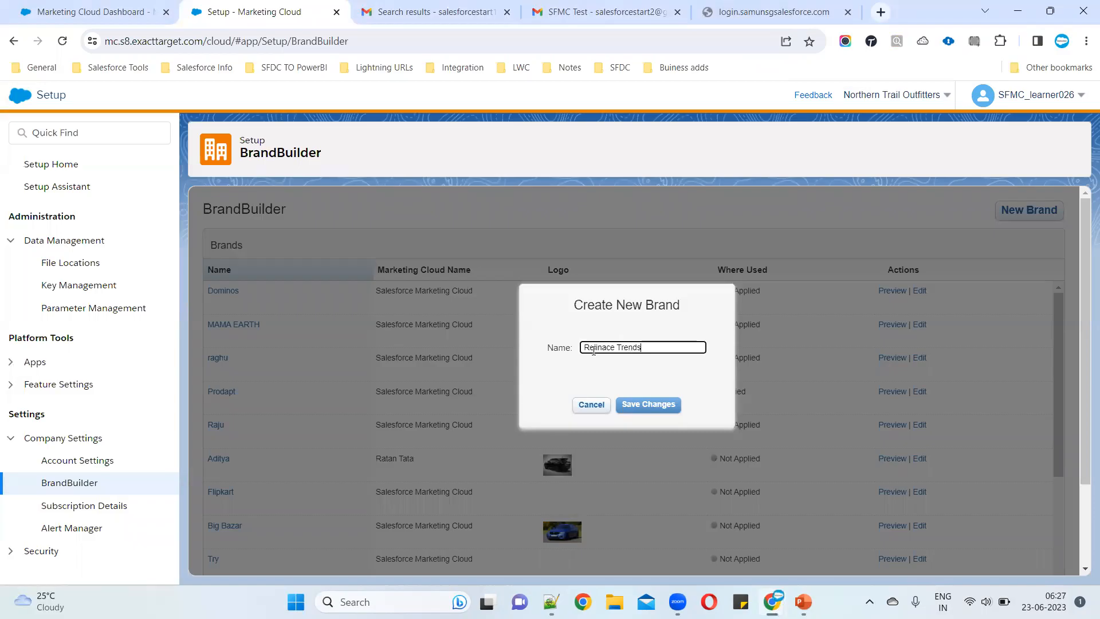
click(646, 409)
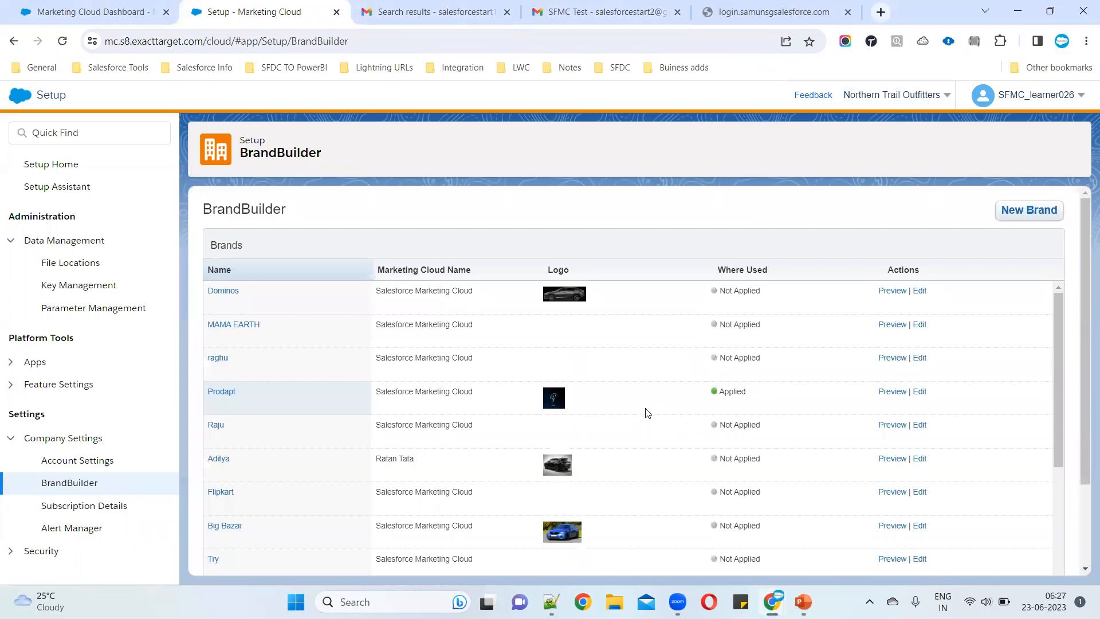
Open the Relinace Trends brand's details and examine its login page, application and Subscription Center designs
scroll(542, 424, down, 5)
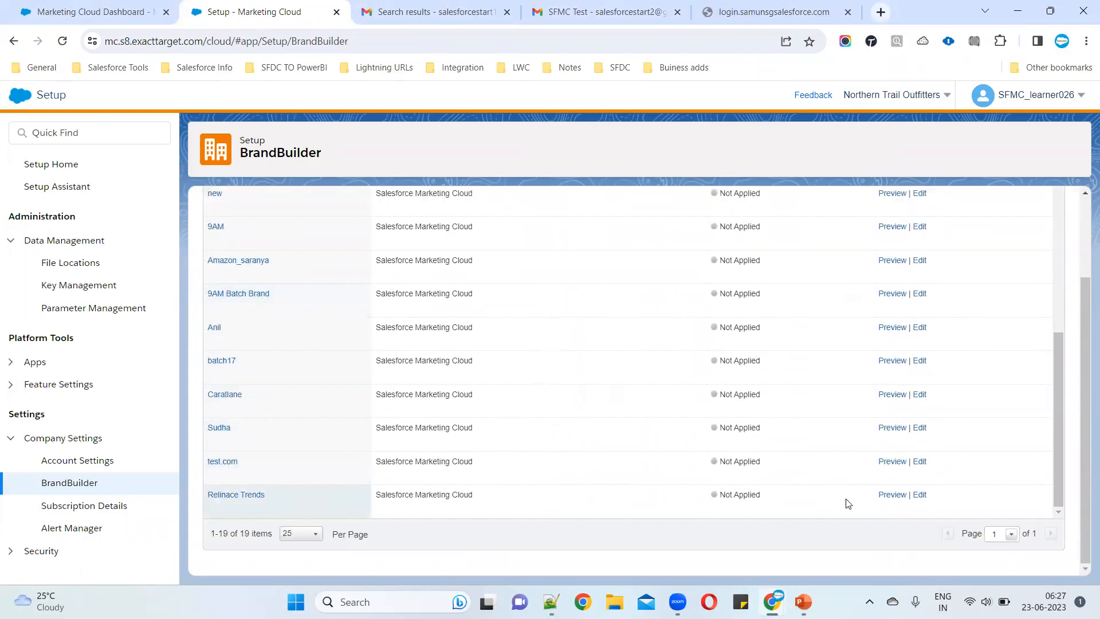
click(921, 496)
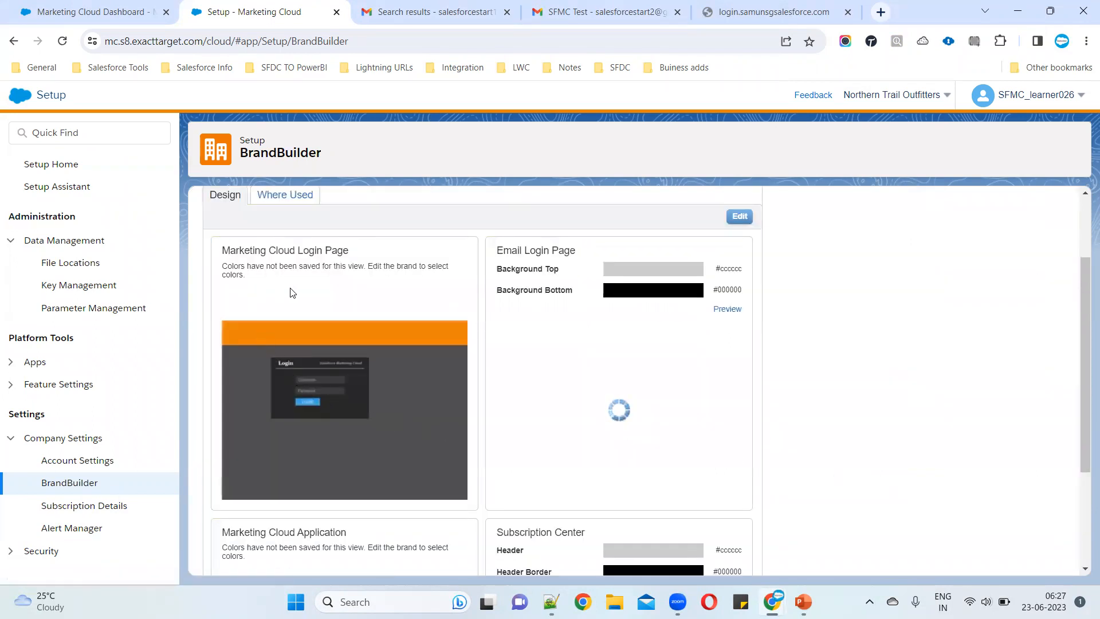
scroll(364, 435, down, 3)
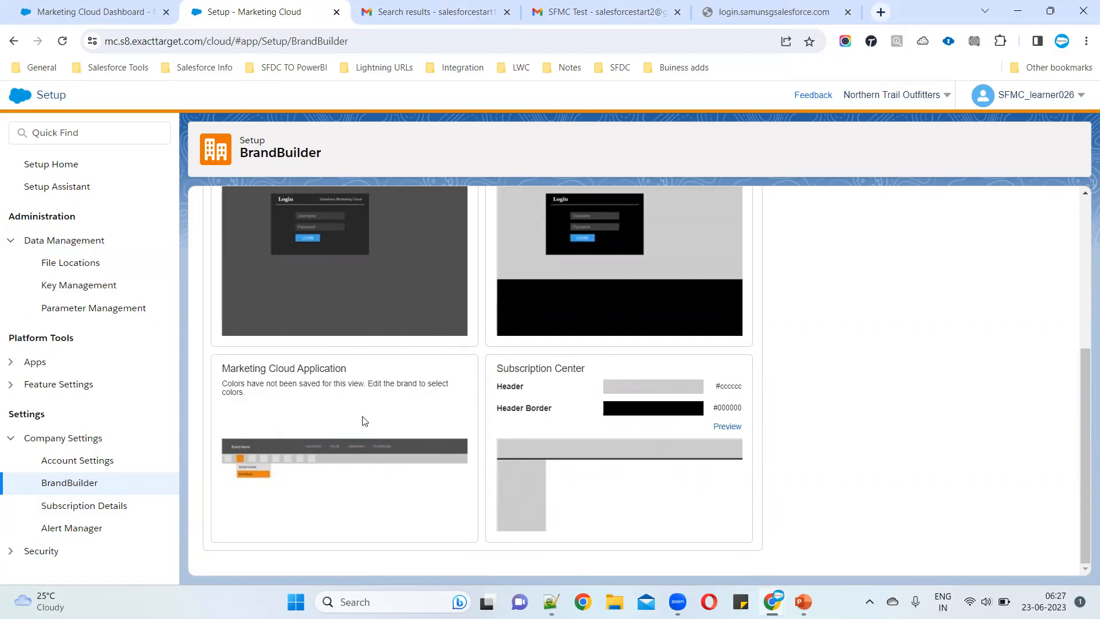
scroll(362, 421, up, 5)
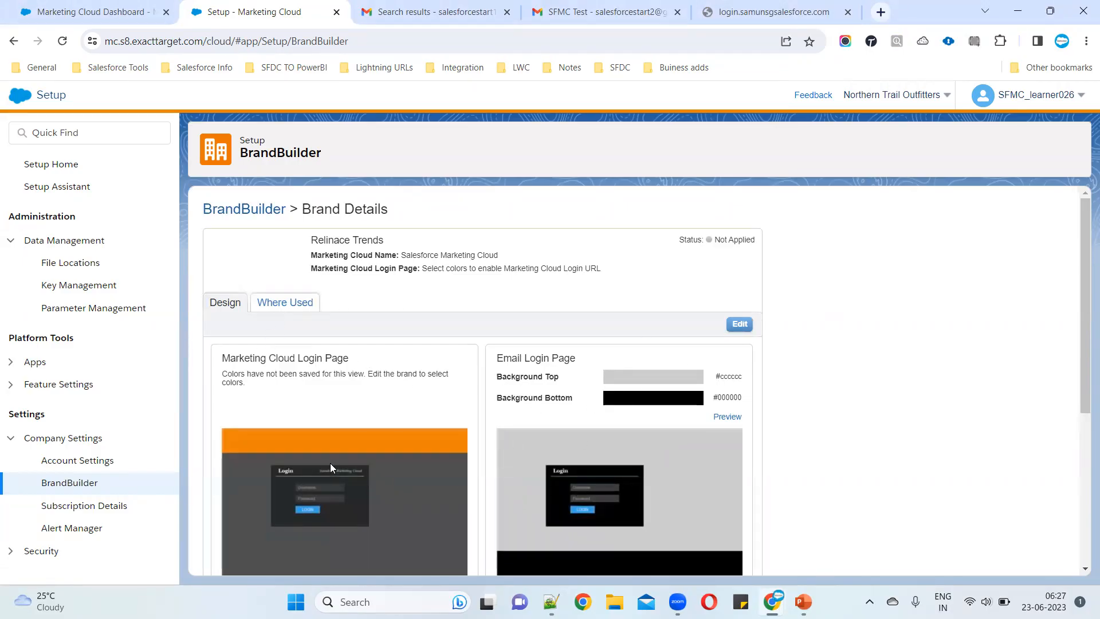
scroll(363, 448, down, 5)
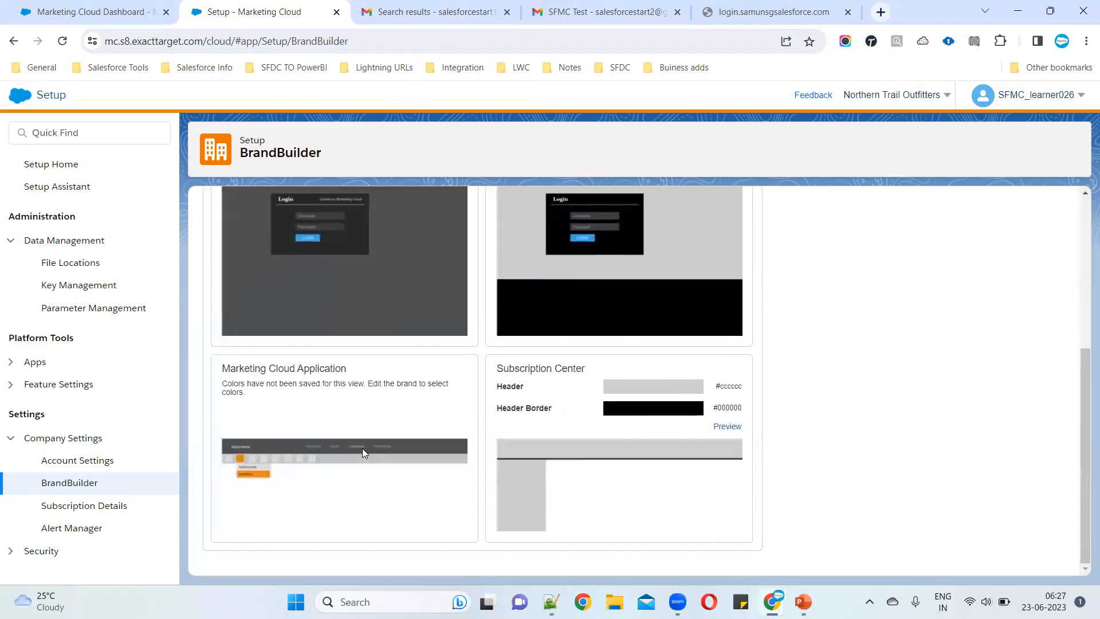
scroll(362, 449, up, 5)
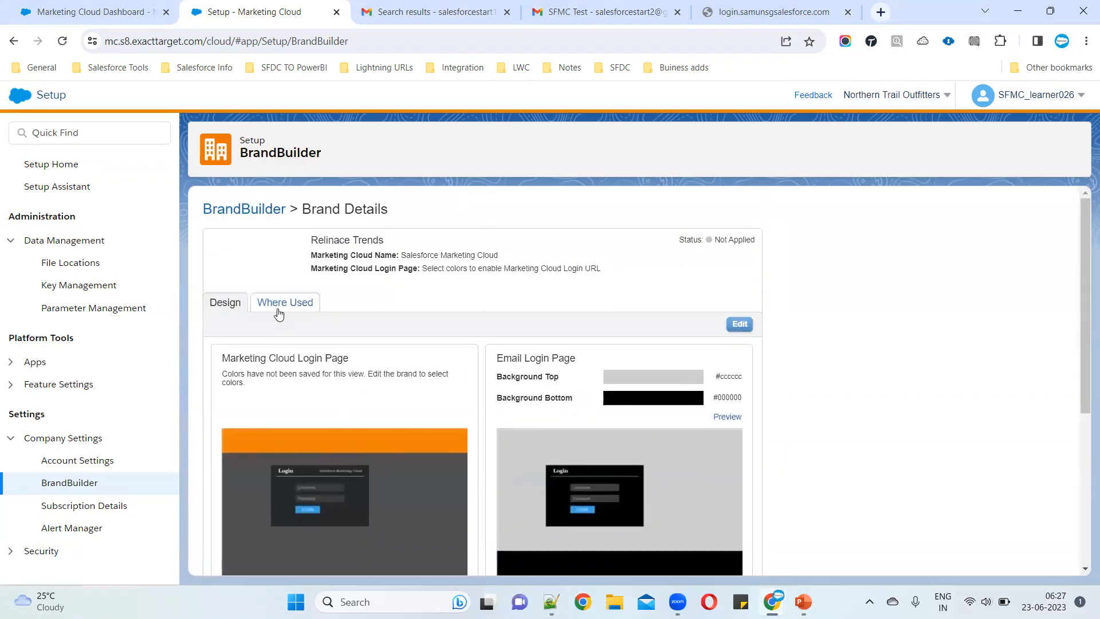
Edit the Relinace Trends brand and choose the Salesforcestart logo image from the Salesforce Docs Admin folder as its logo
click(738, 324)
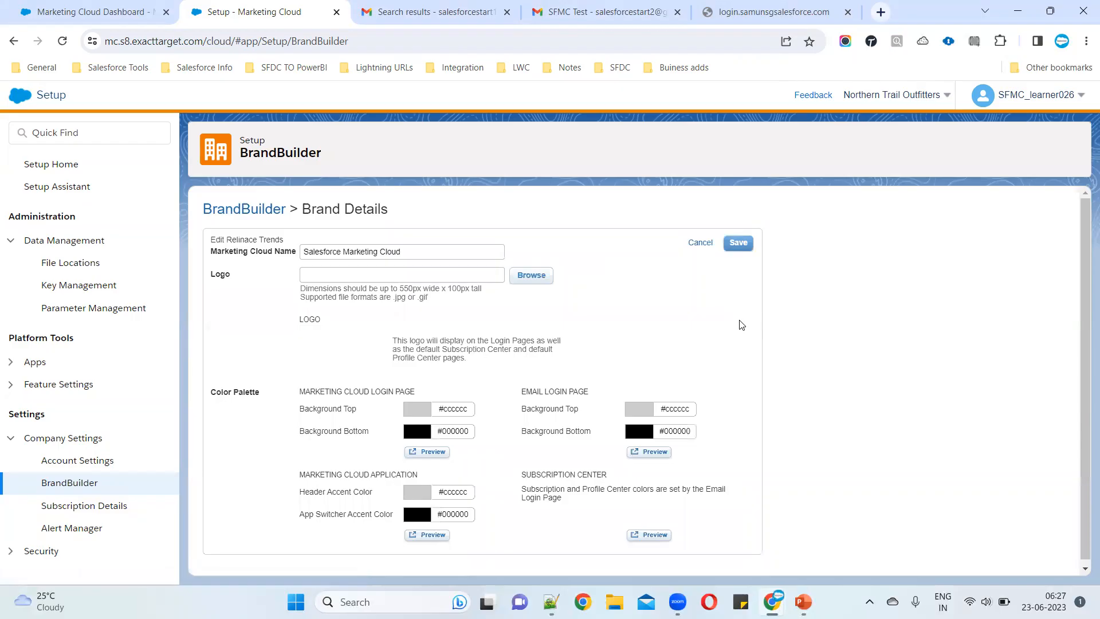
click(533, 276)
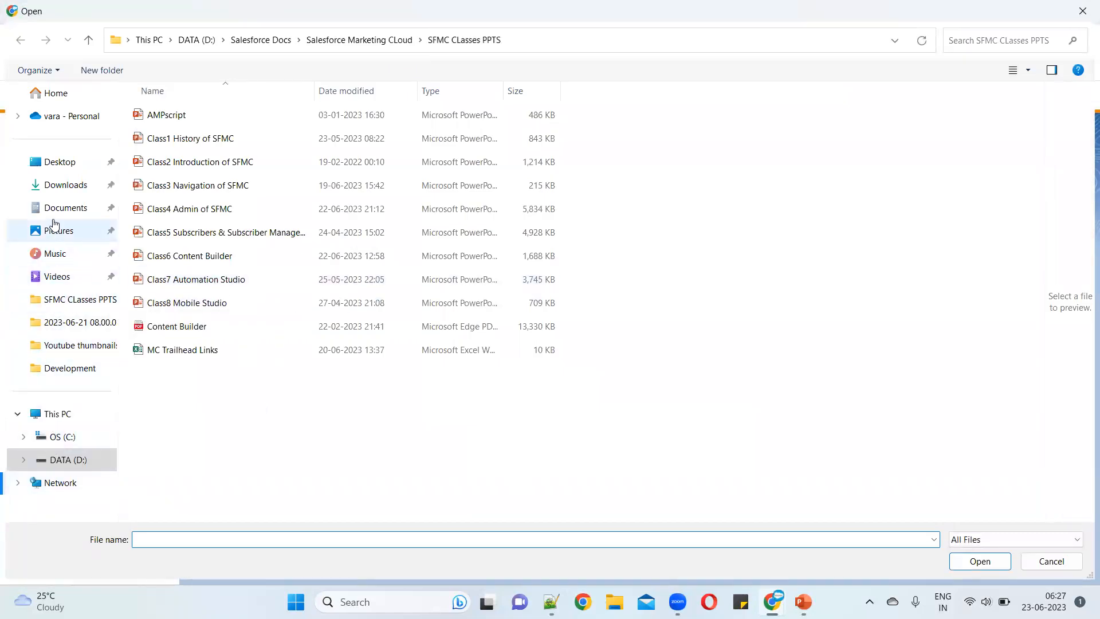
click(64, 442)
click(65, 459)
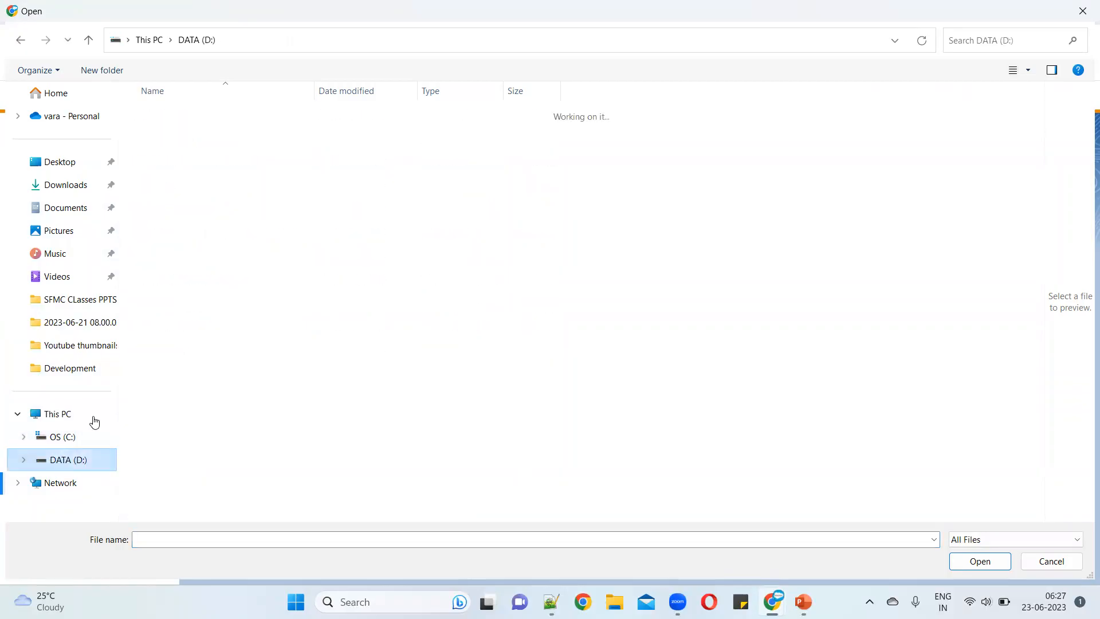
double_click(175, 256)
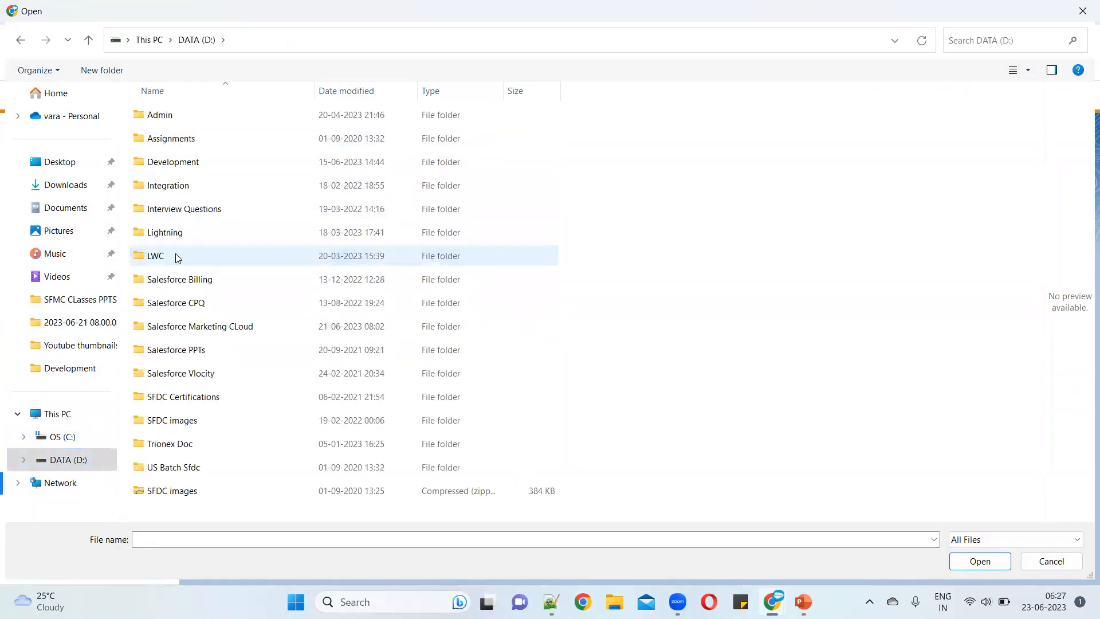
double_click(164, 122)
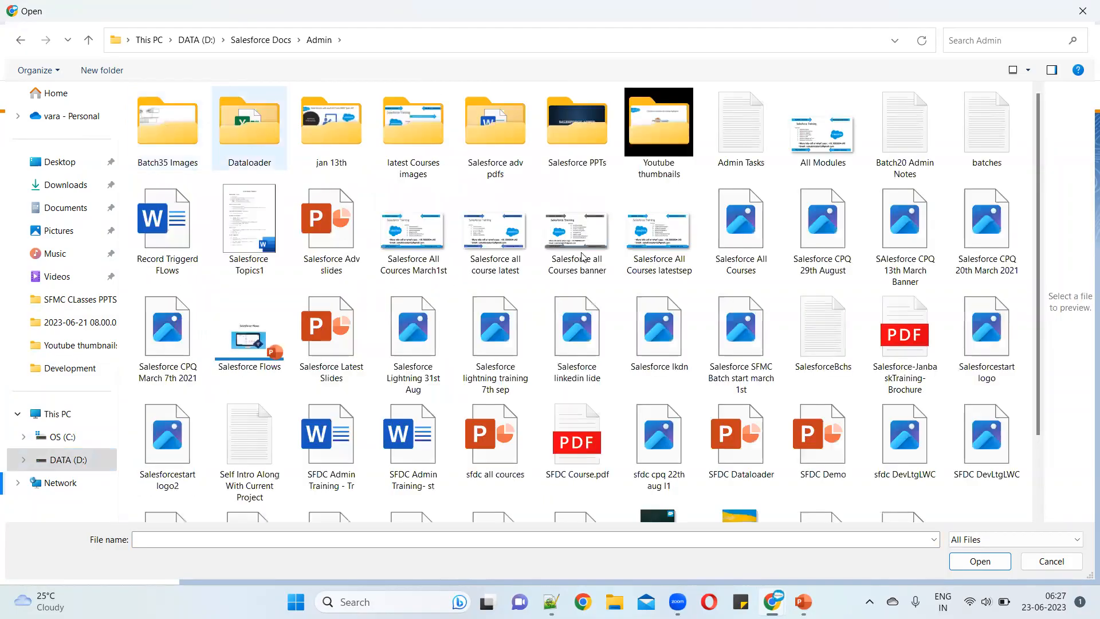
scroll(815, 393, down, 1)
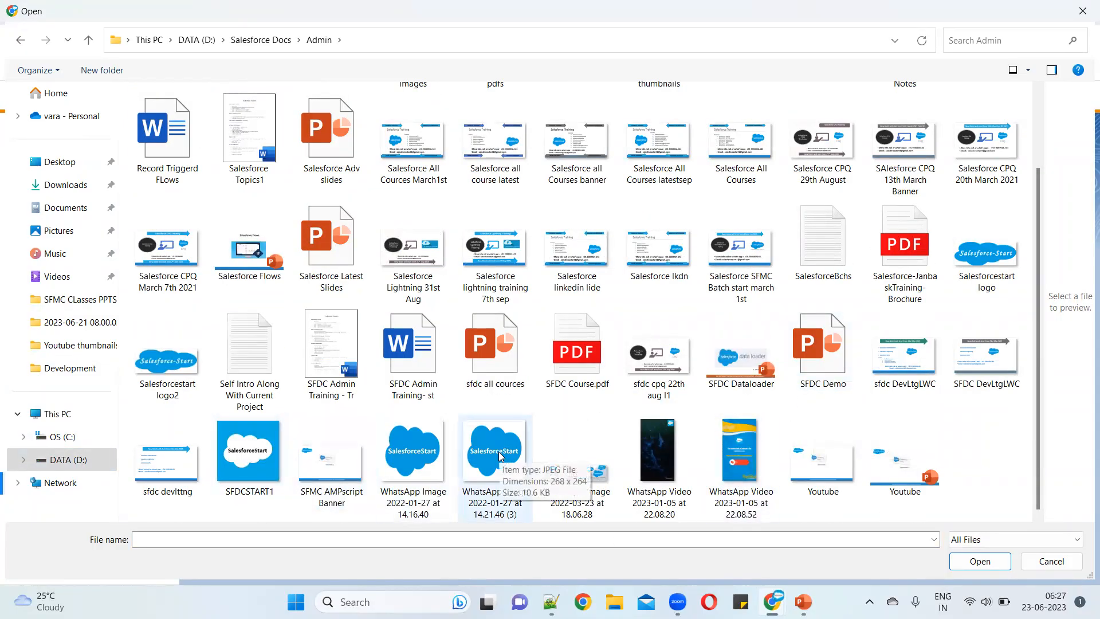
click(987, 252)
click(979, 561)
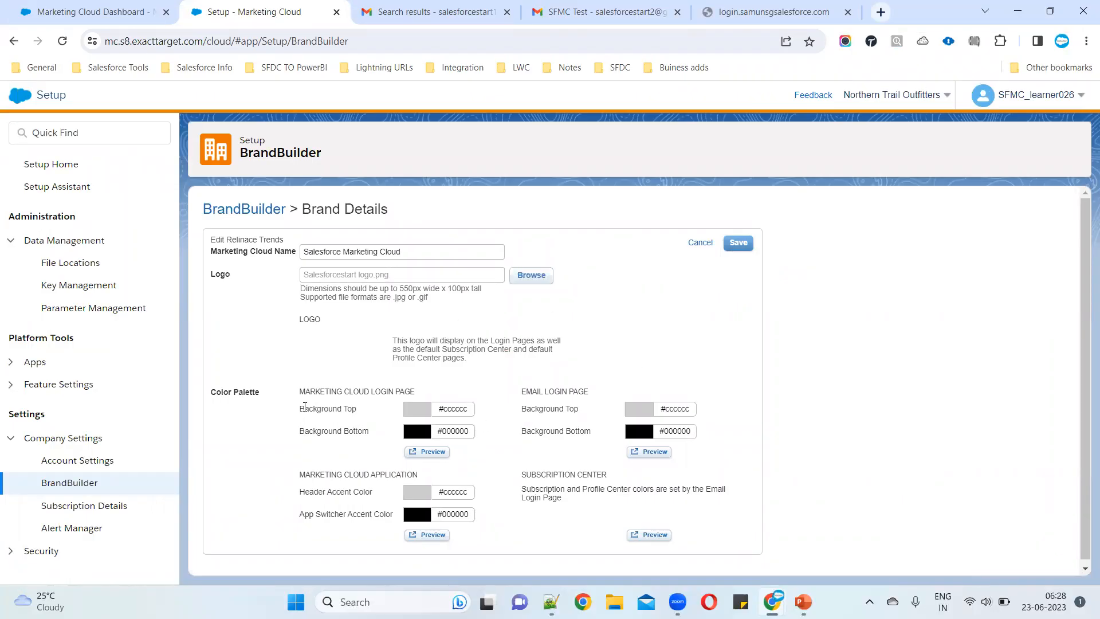
Set the Marketing Cloud login page background to #339966 for the top and #00ccff for the bottom, and try to save the brand
click(457, 407)
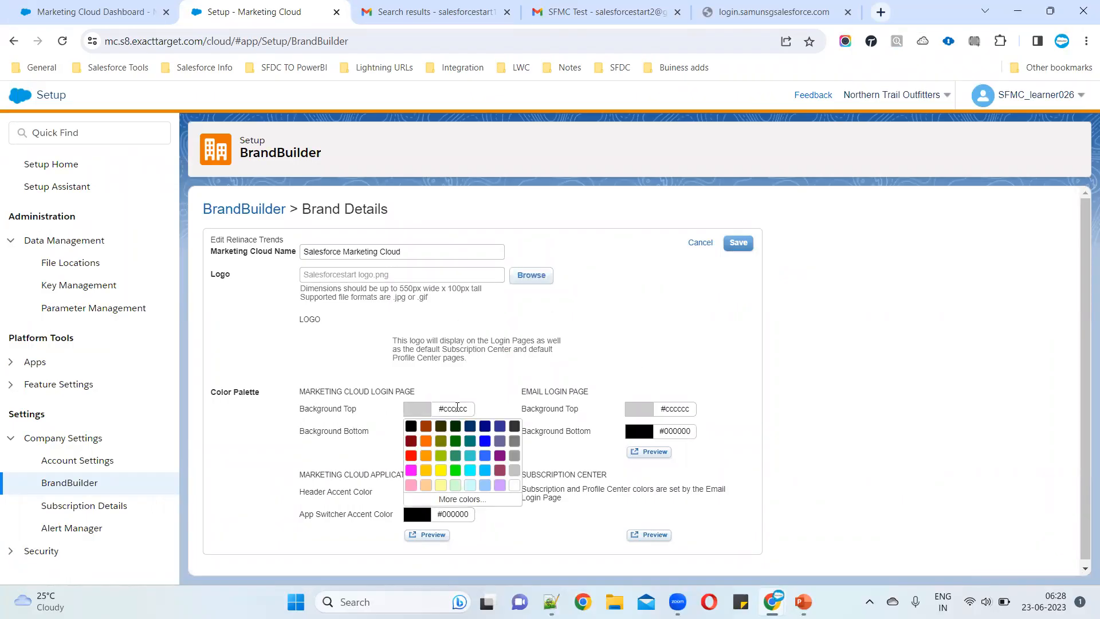
click(458, 456)
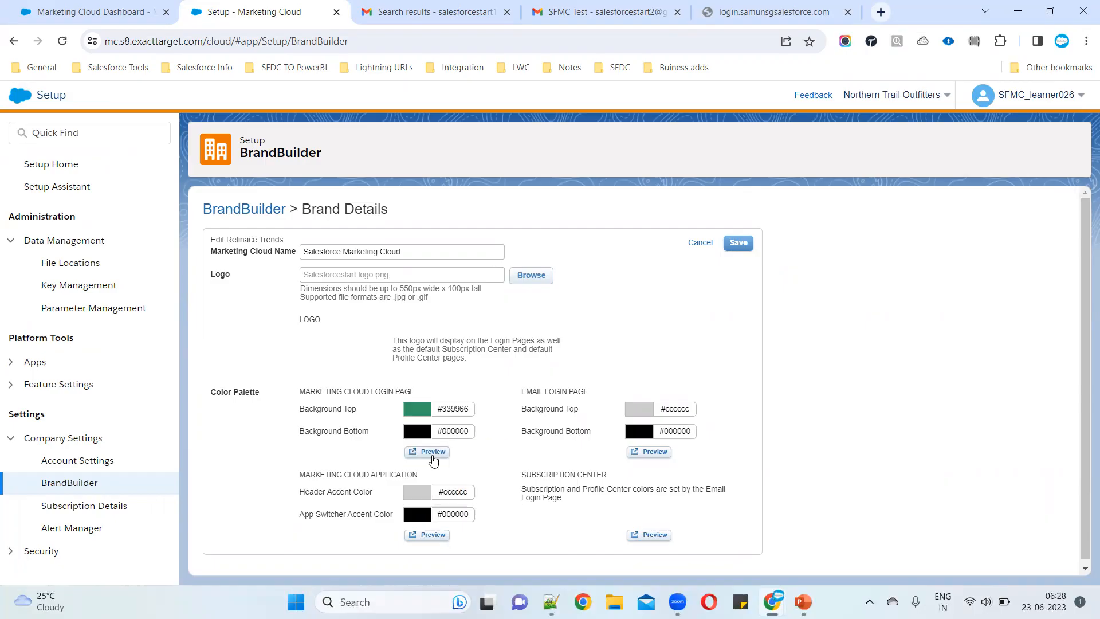
triple_click(325, 431)
click(460, 430)
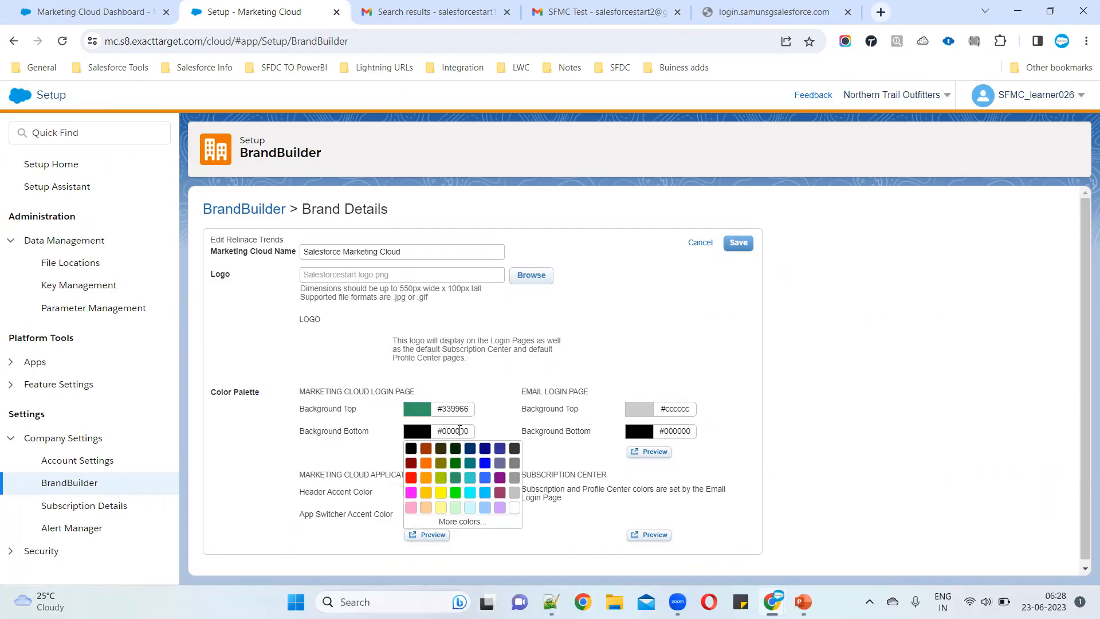
click(485, 491)
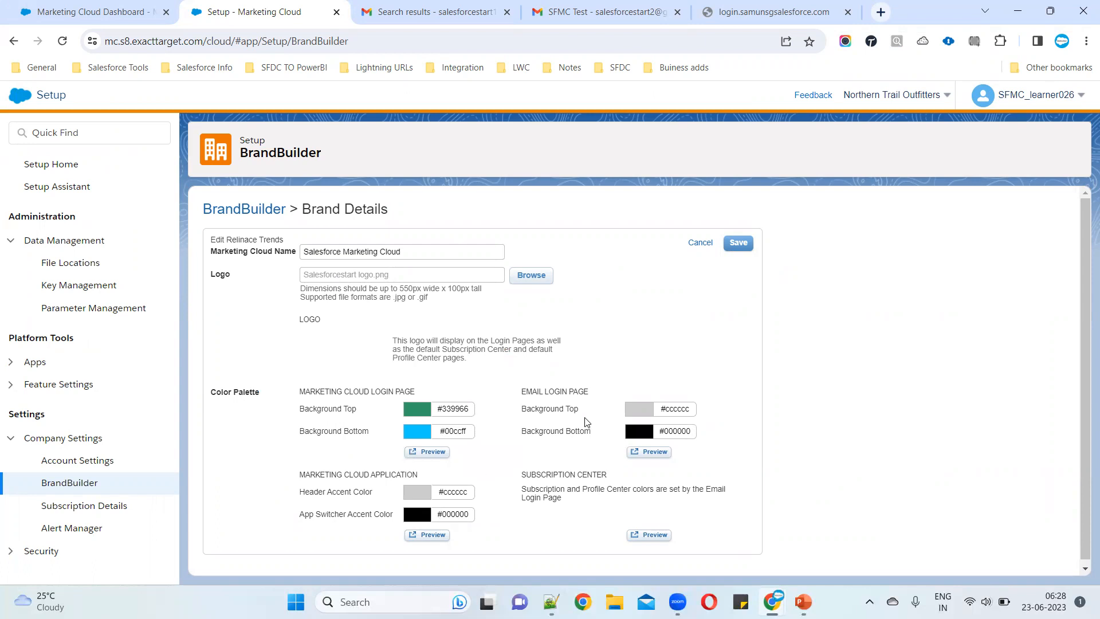
triple_click(519, 397)
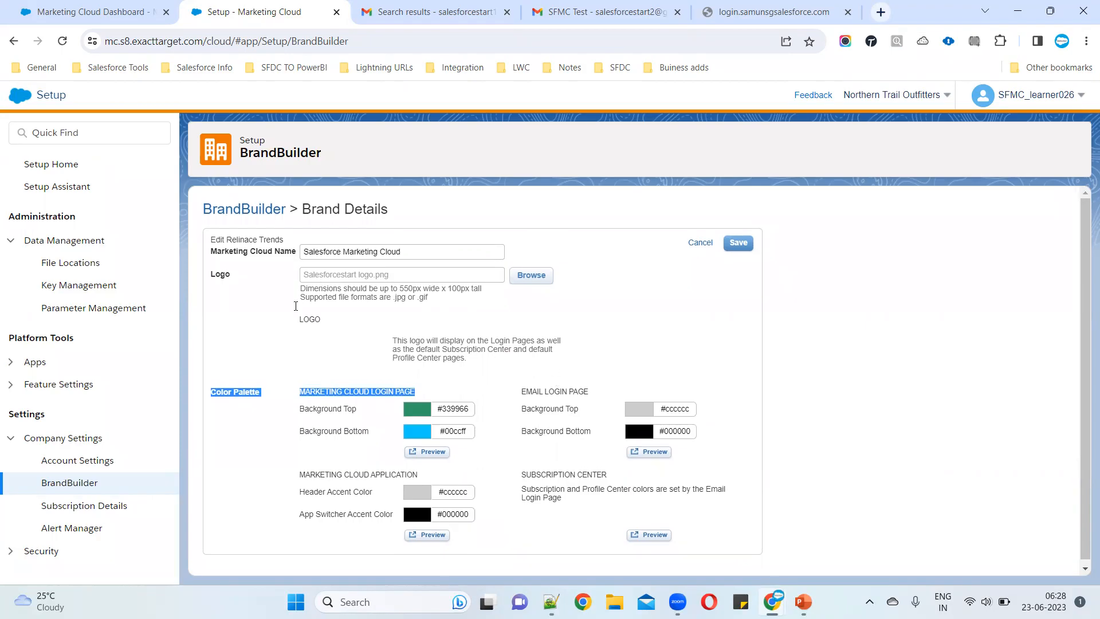
click(739, 244)
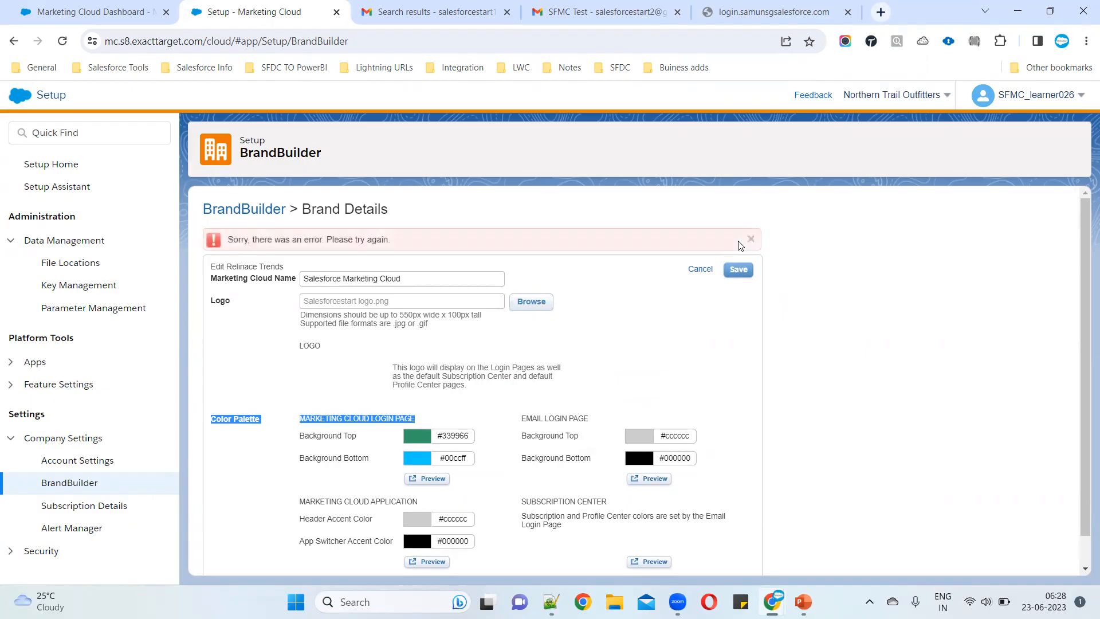
Check the logo's dimension requirement, replace the logo with SFDCSTART1.jpeg, and try to save the brand again
scroll(580, 344, down, 1)
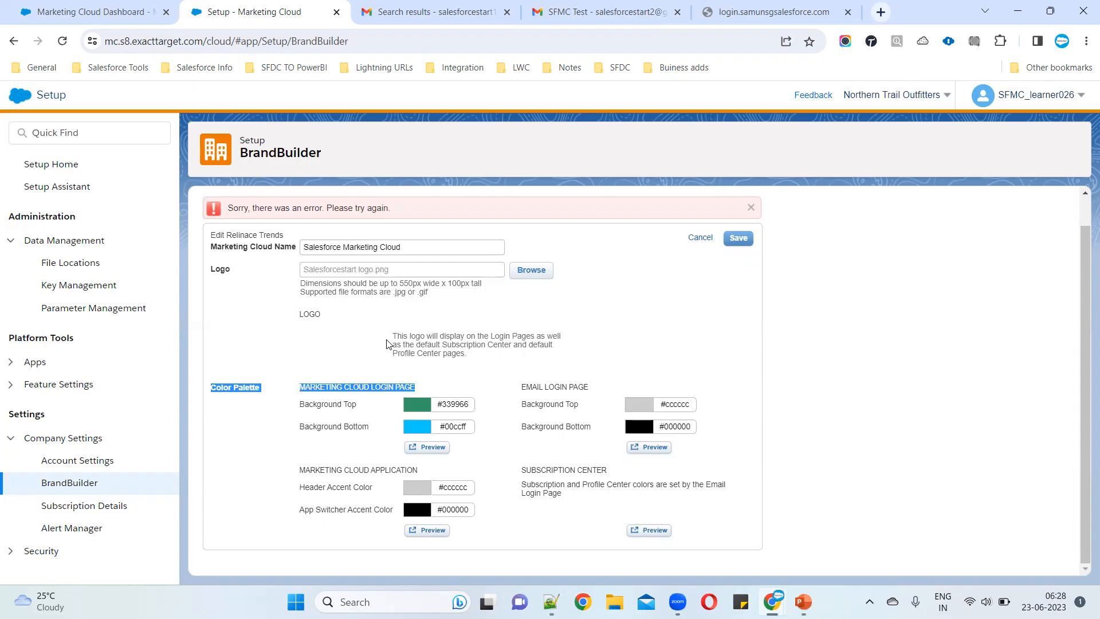
click(302, 290)
drag(313, 285, 496, 291)
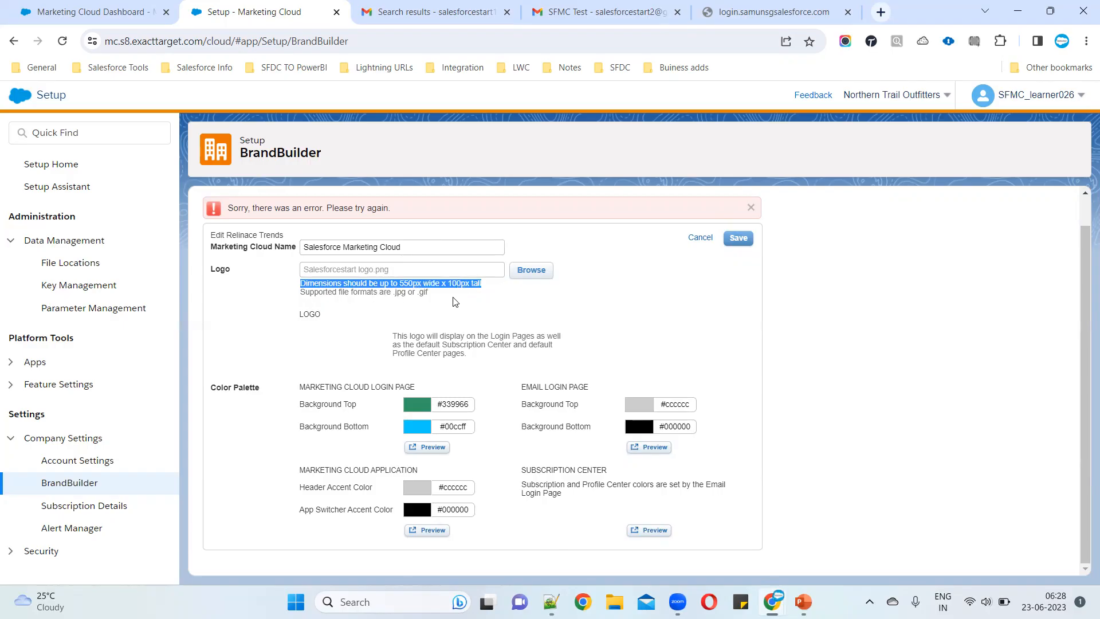
click(542, 272)
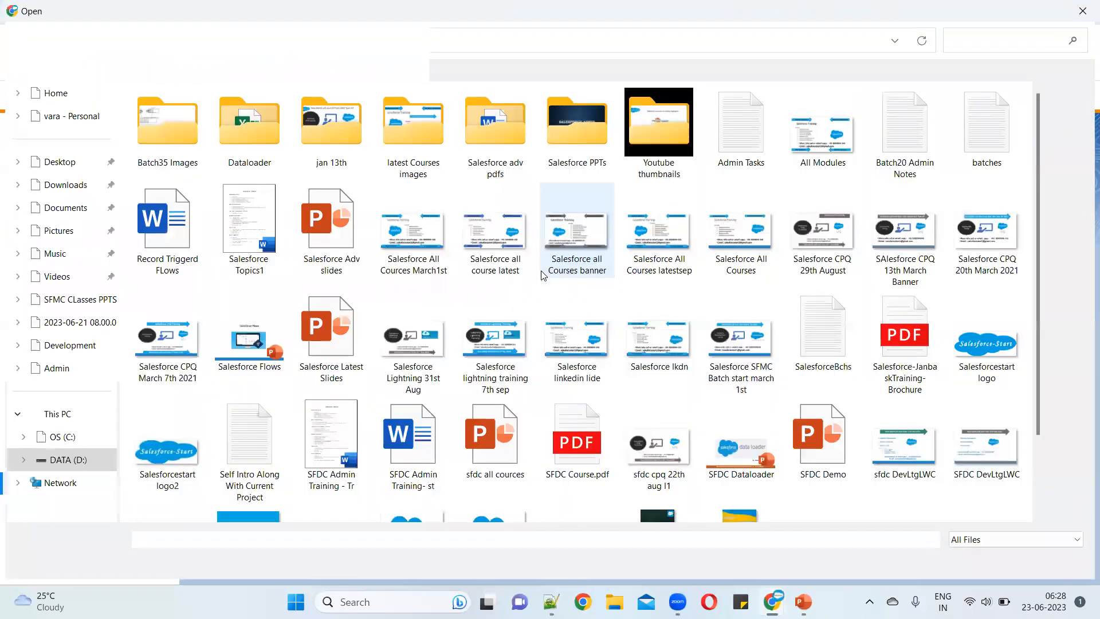
scroll(739, 287, down, 1)
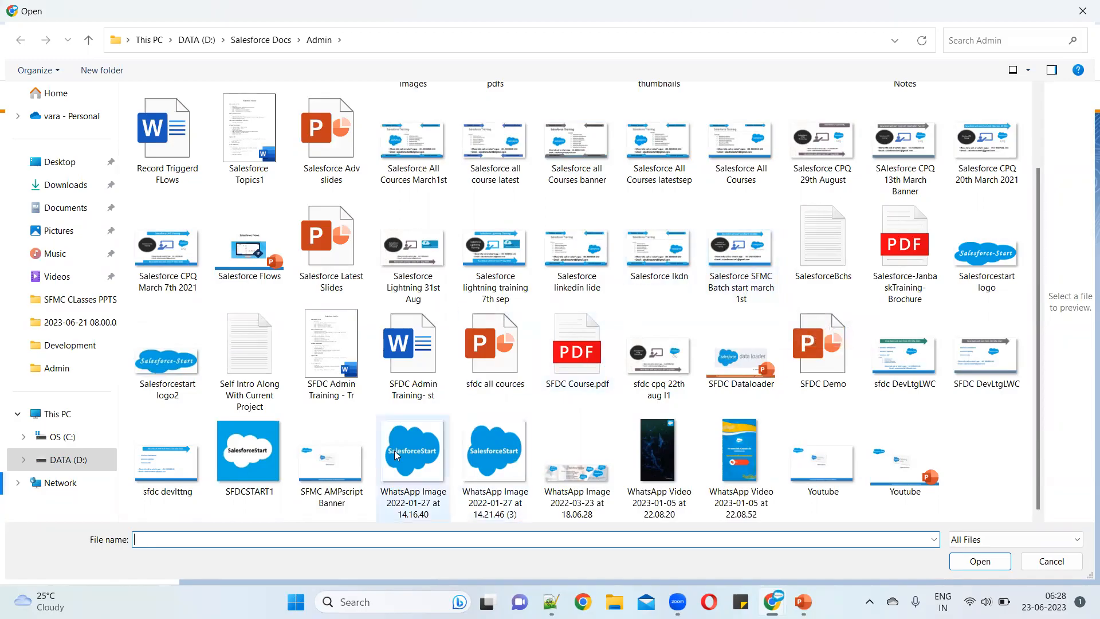
click(249, 455)
click(979, 561)
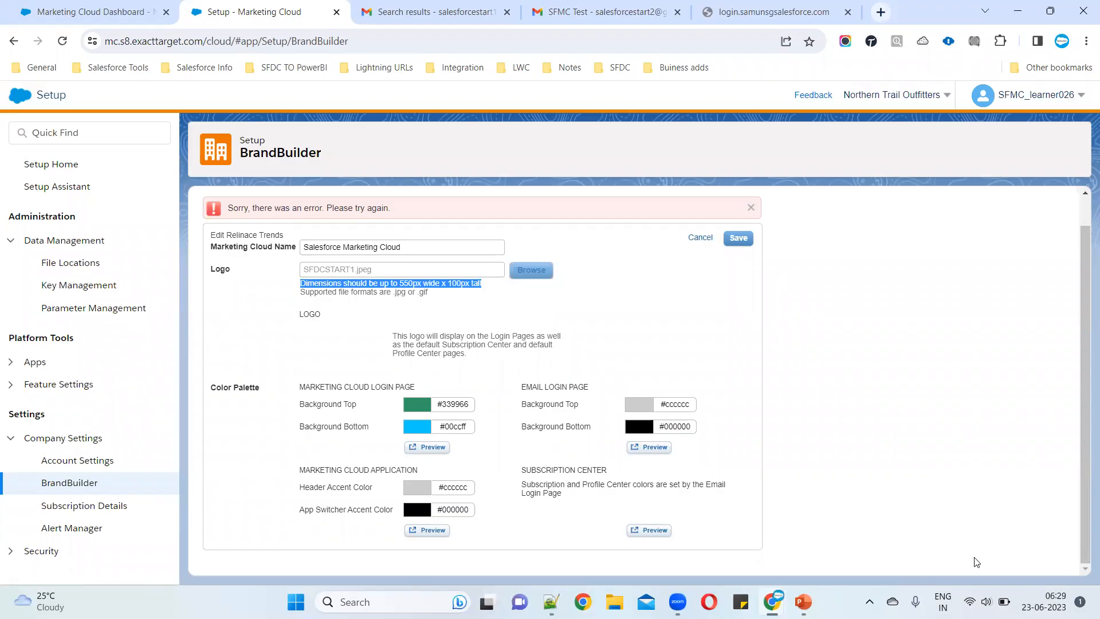
click(739, 240)
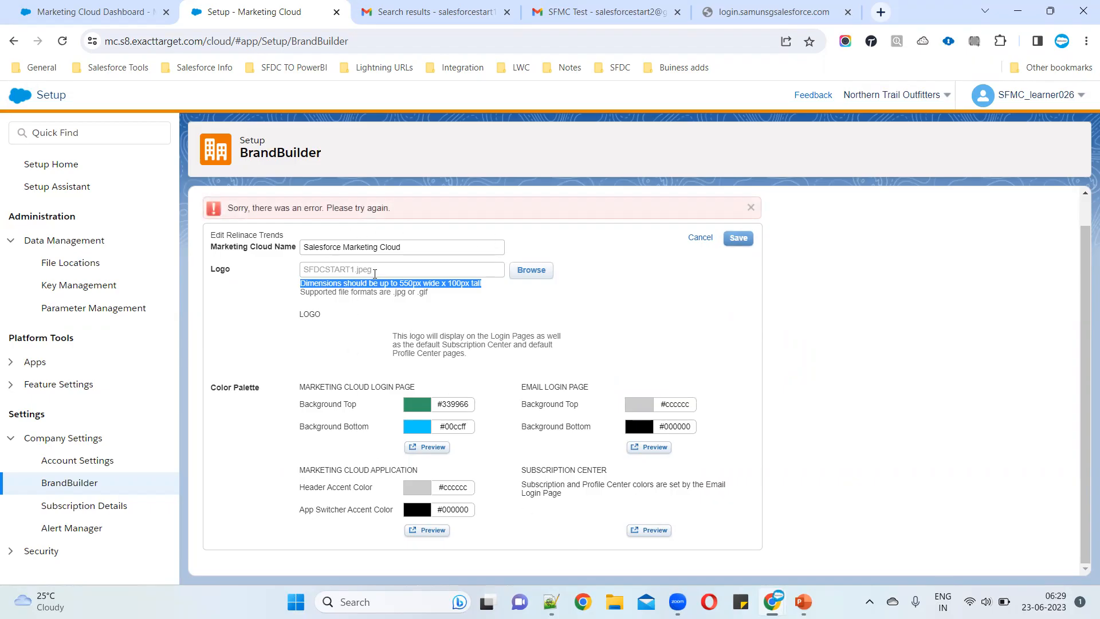
Review the logo size and format limits, view the standard login page at login.salesforce.com for comparison, and return to BrandBuilder
click(469, 315)
drag(398, 283, 738, 267)
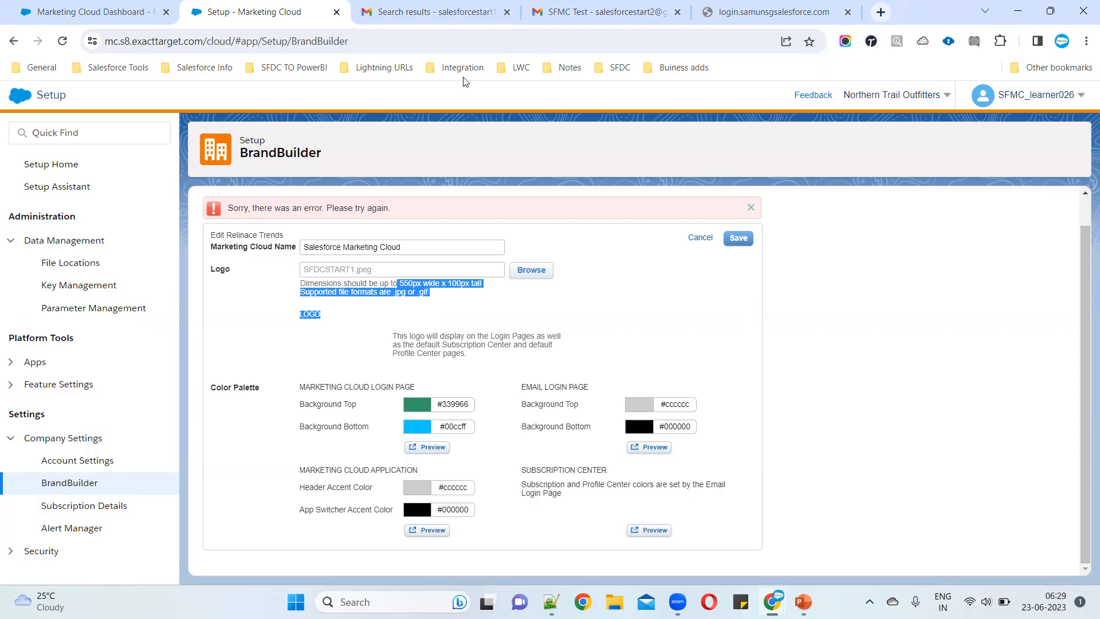
click(773, 12)
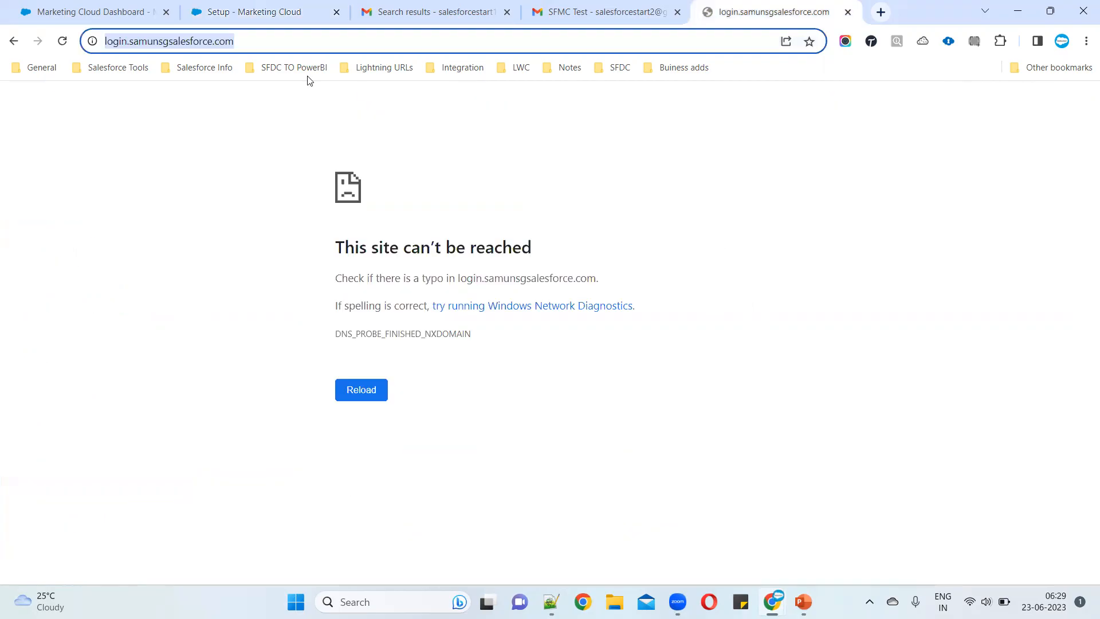
click(13, 42)
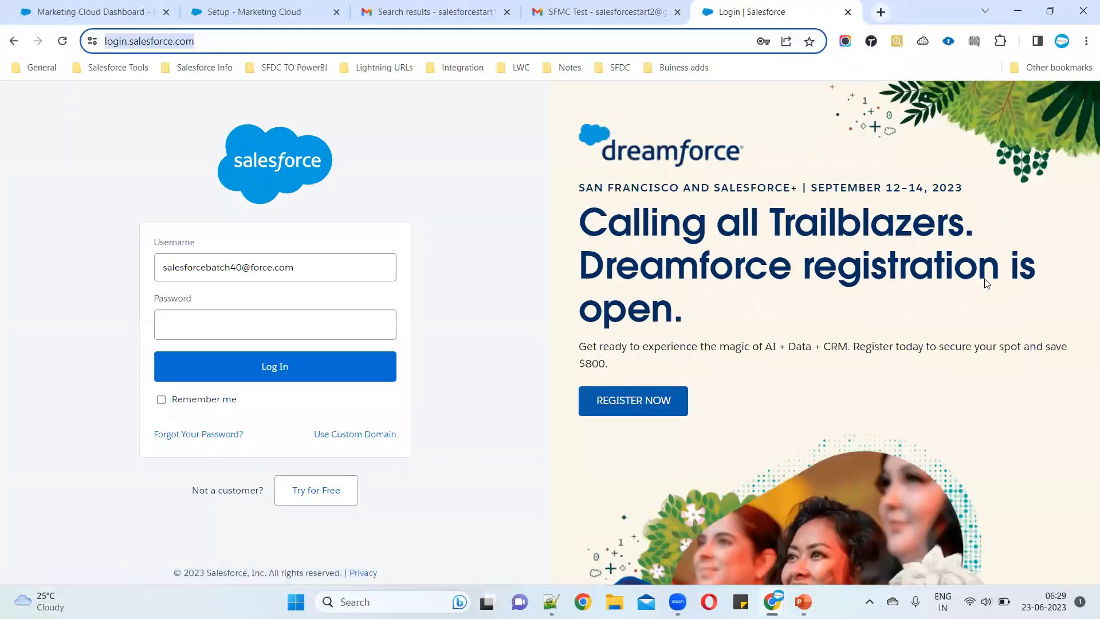
click(234, 10)
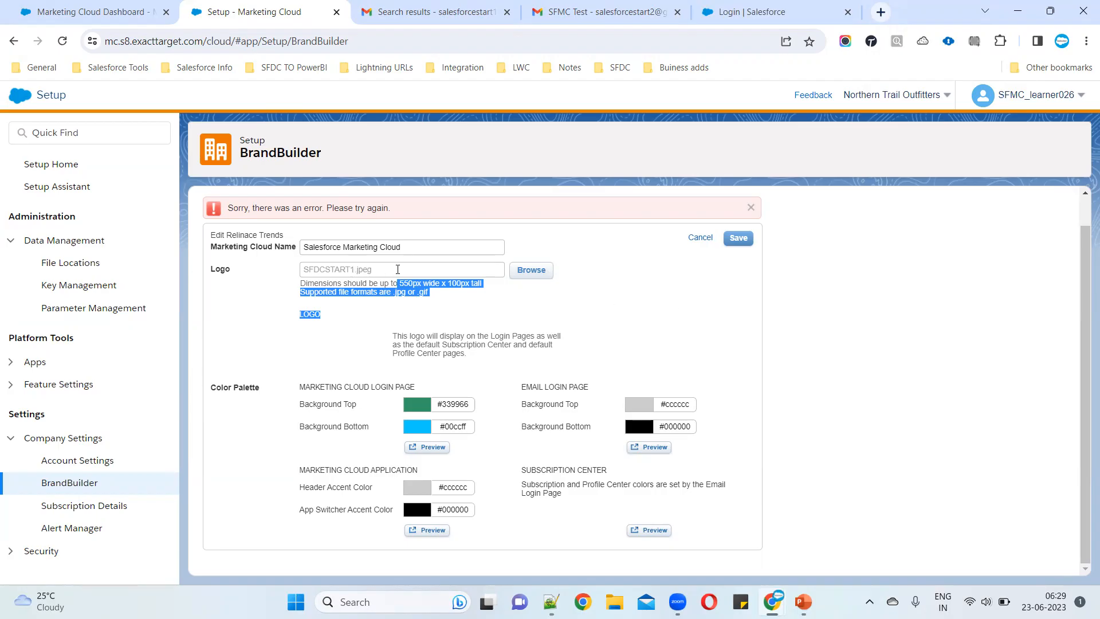
Replace the brand's logo with Salesforce all course latest.jpg and save the brand
drag(398, 269, 167, 281)
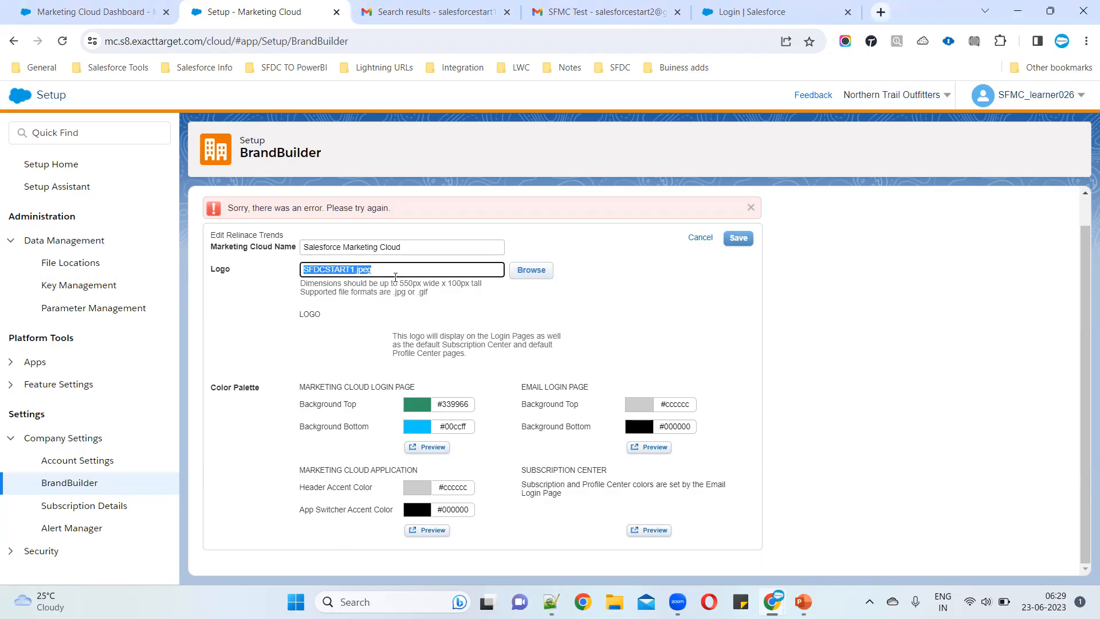
click(532, 270)
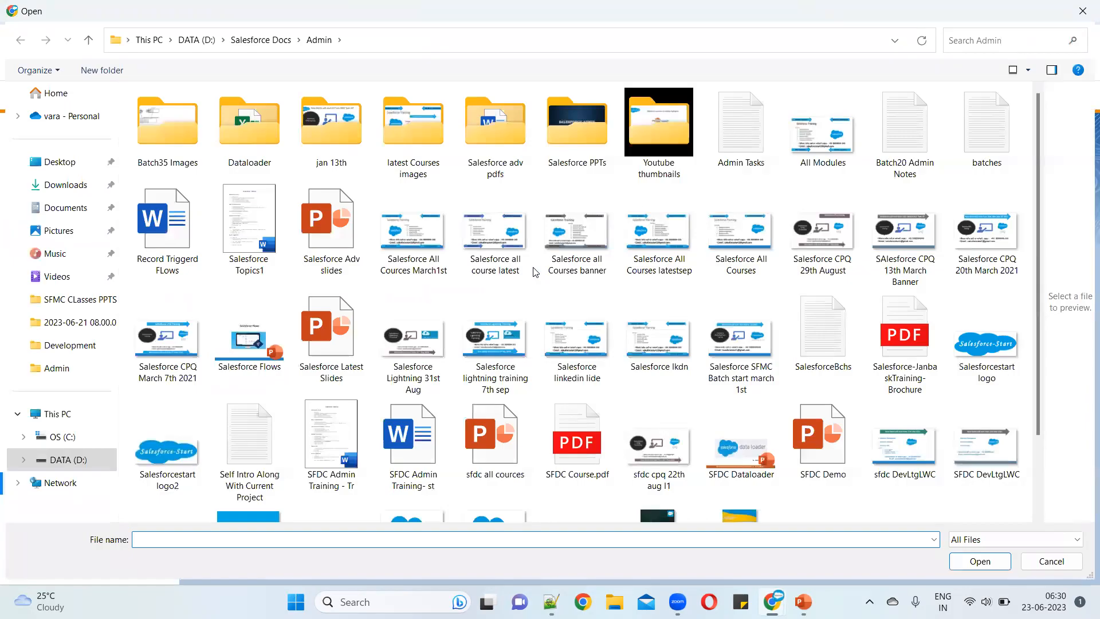
scroll(576, 241, down, 2)
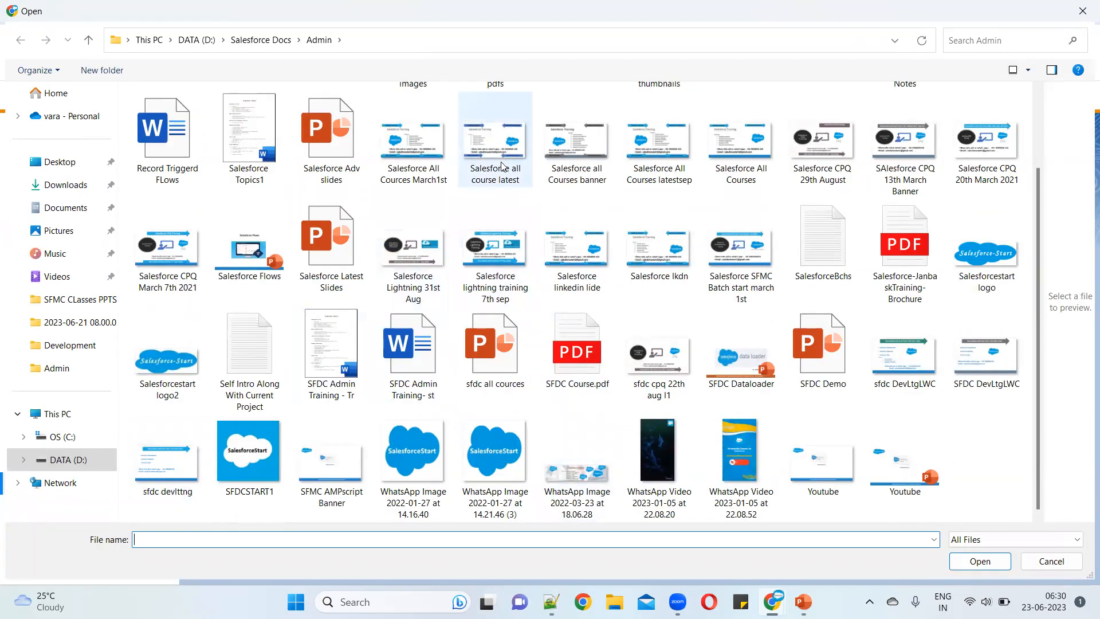
click(499, 166)
click(988, 567)
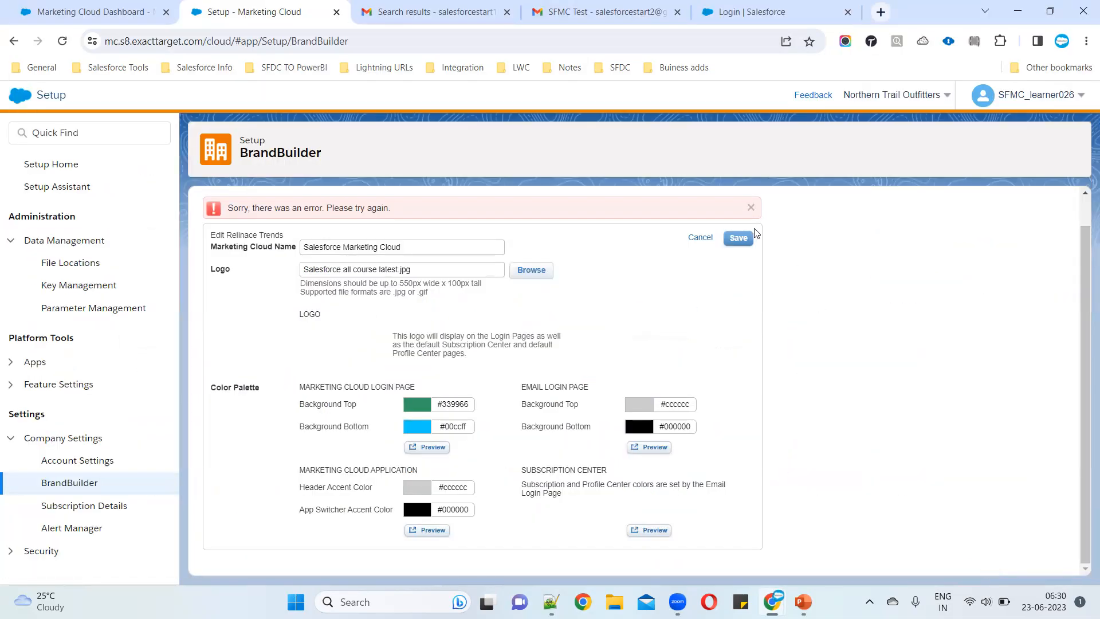
click(740, 239)
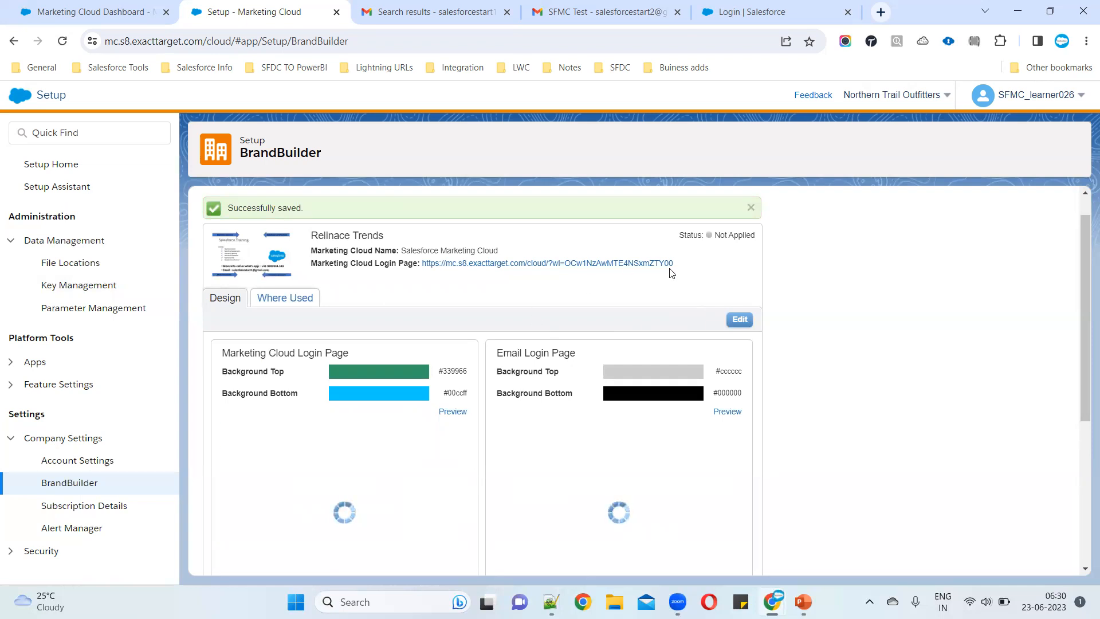
Examine the saved brand's logo and colours in the login page, Marketing Cloud application and Subscription Center designs
scroll(413, 401, down, 1)
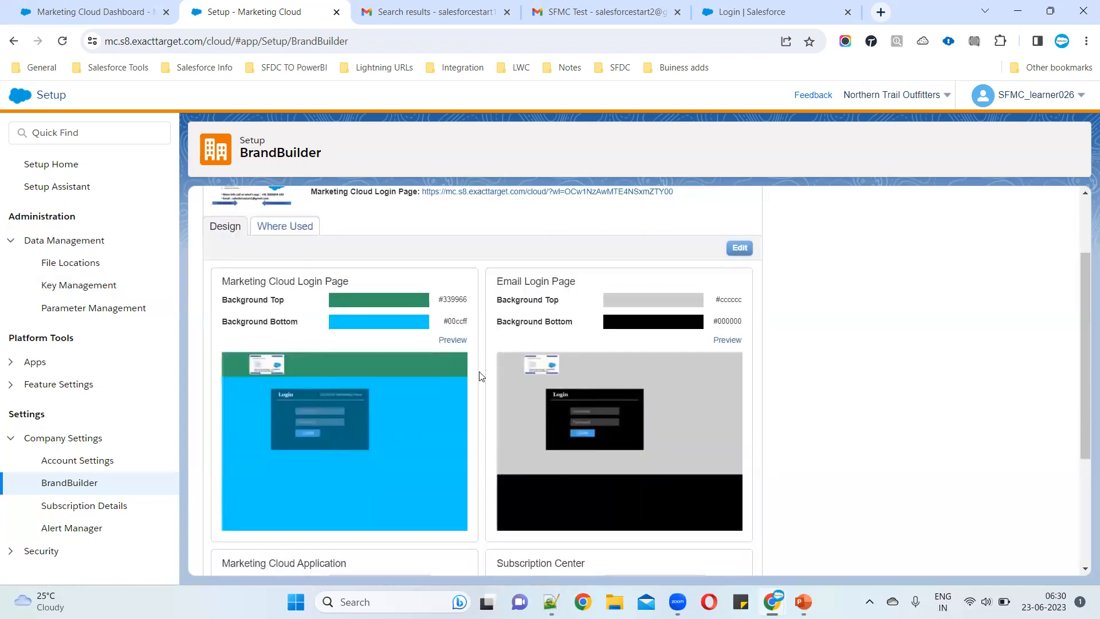
scroll(481, 434, down, 3)
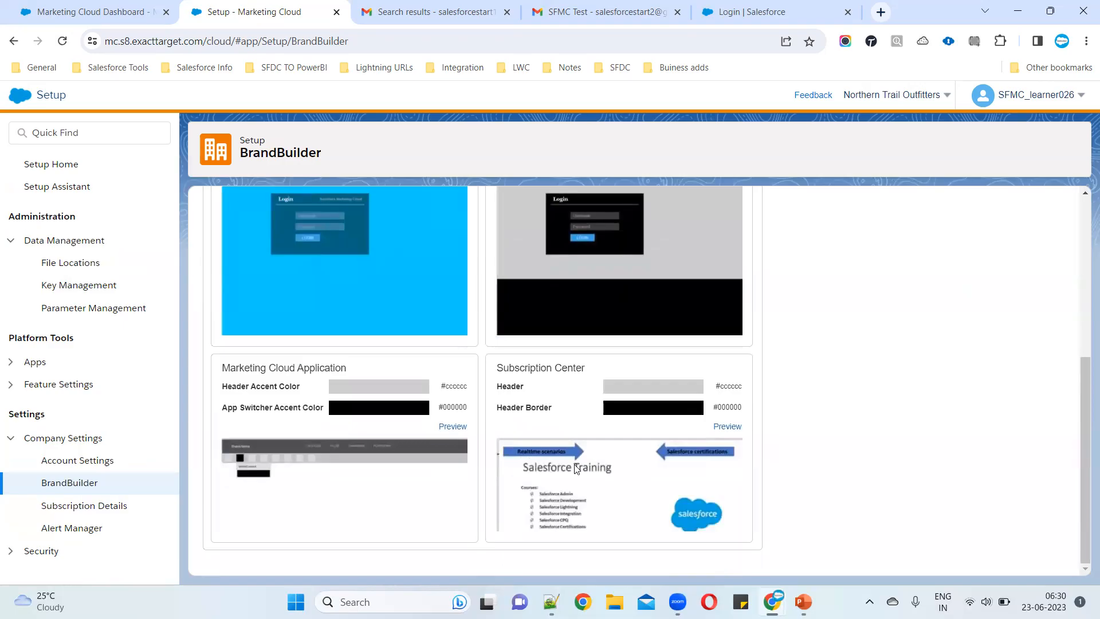
scroll(576, 468, up, 5)
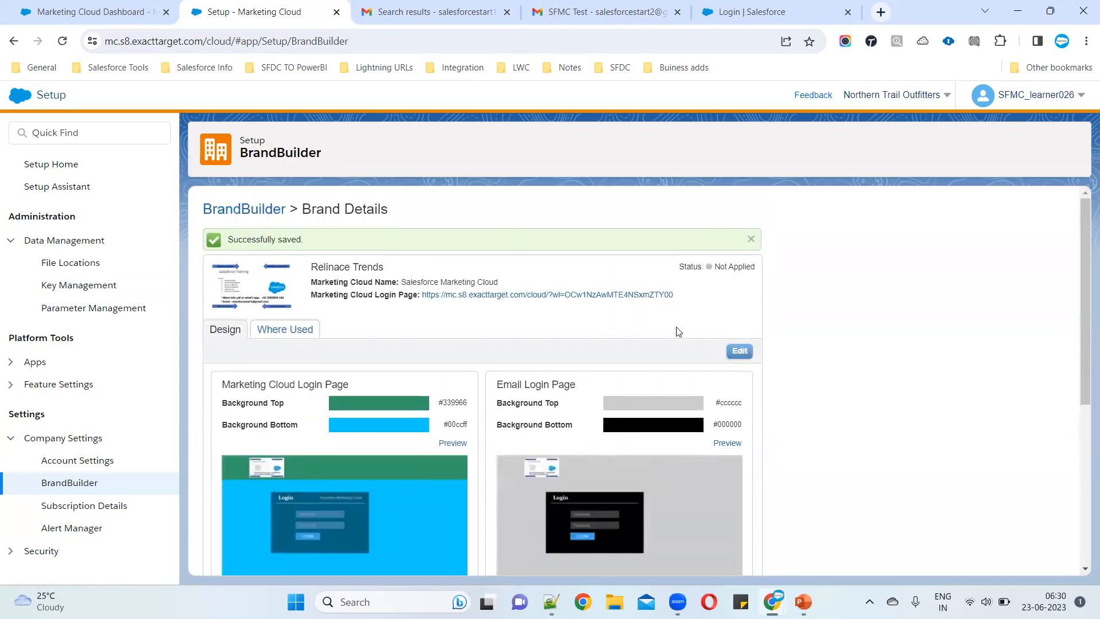
scroll(470, 372, down, 5)
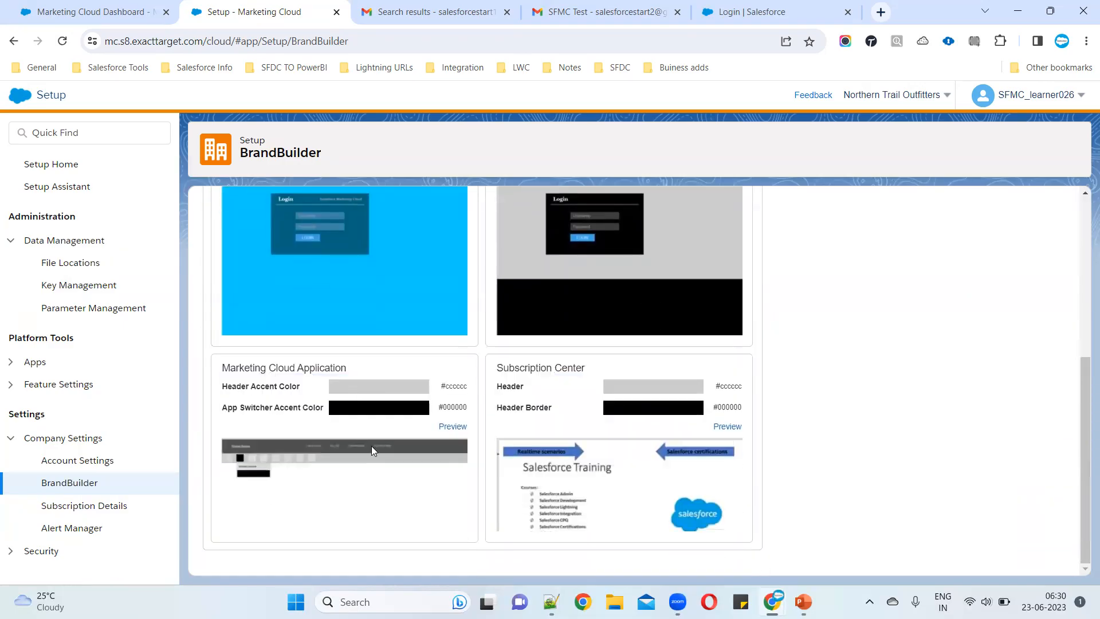
scroll(371, 446, up, 2)
scroll(492, 483, down, 2)
scroll(332, 281, up, 6)
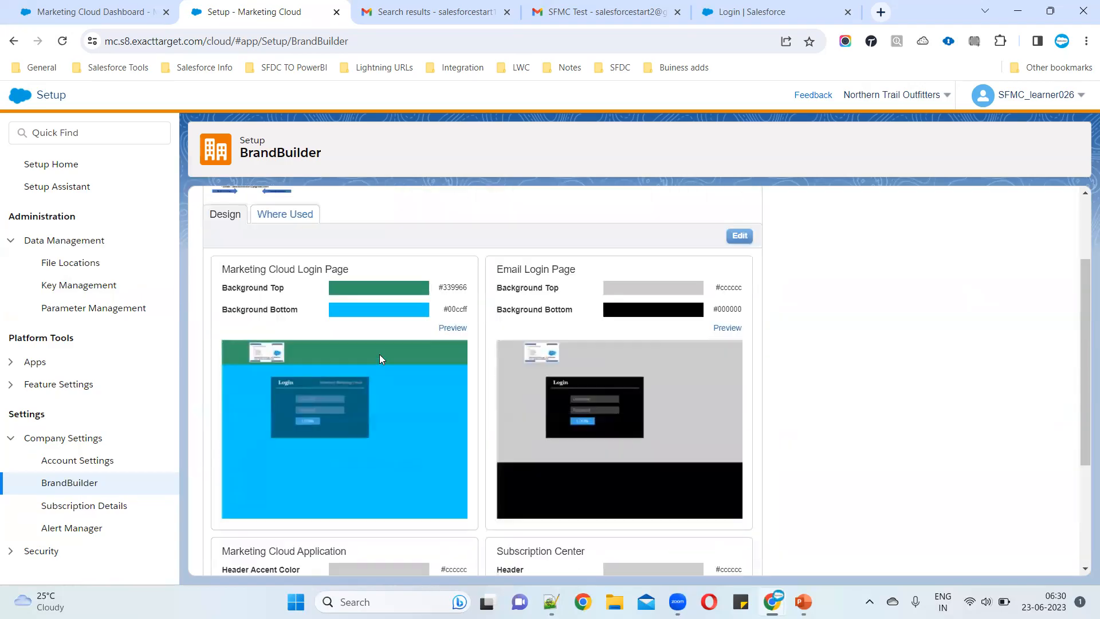
Apply the Relinace Trends brand to the Northern Trail Outfitters account, try its Marketing Cloud login page link, and save
click(284, 331)
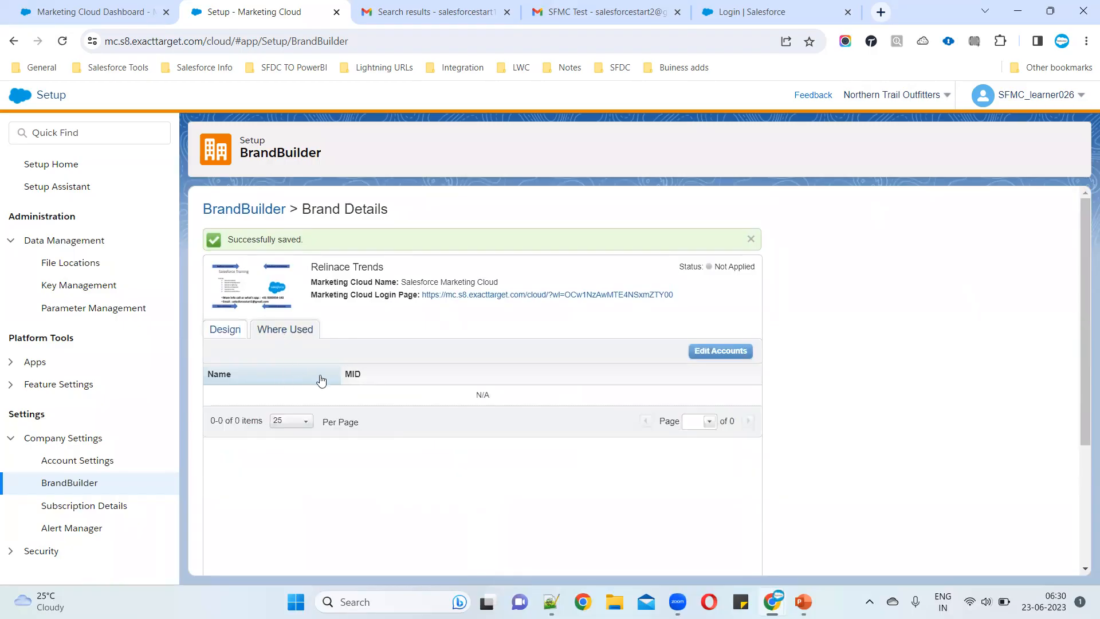
click(734, 350)
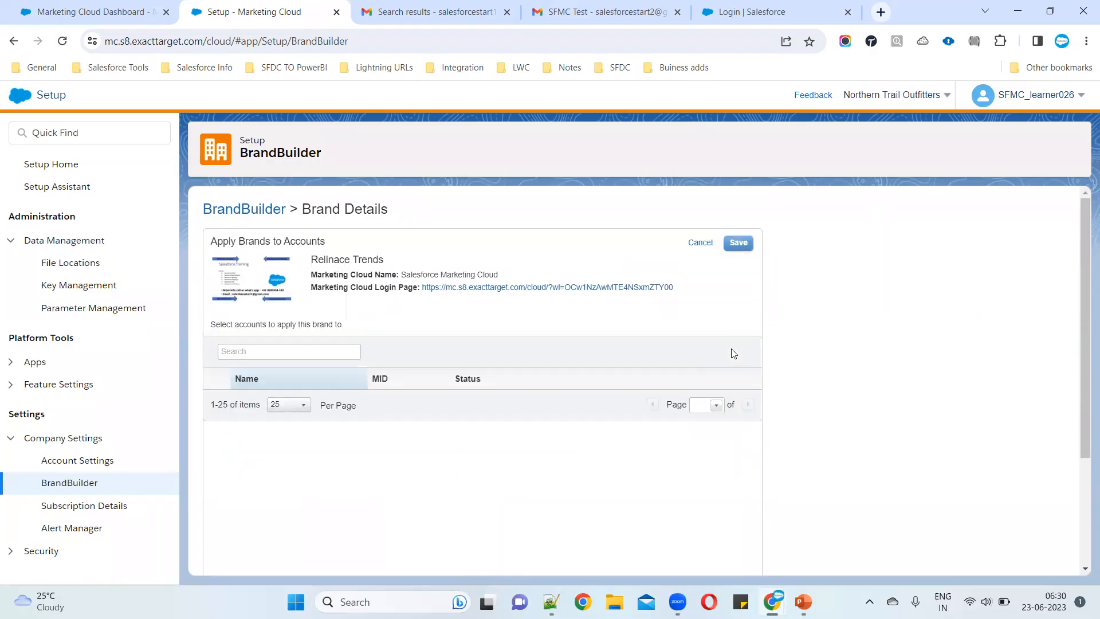
click(212, 401)
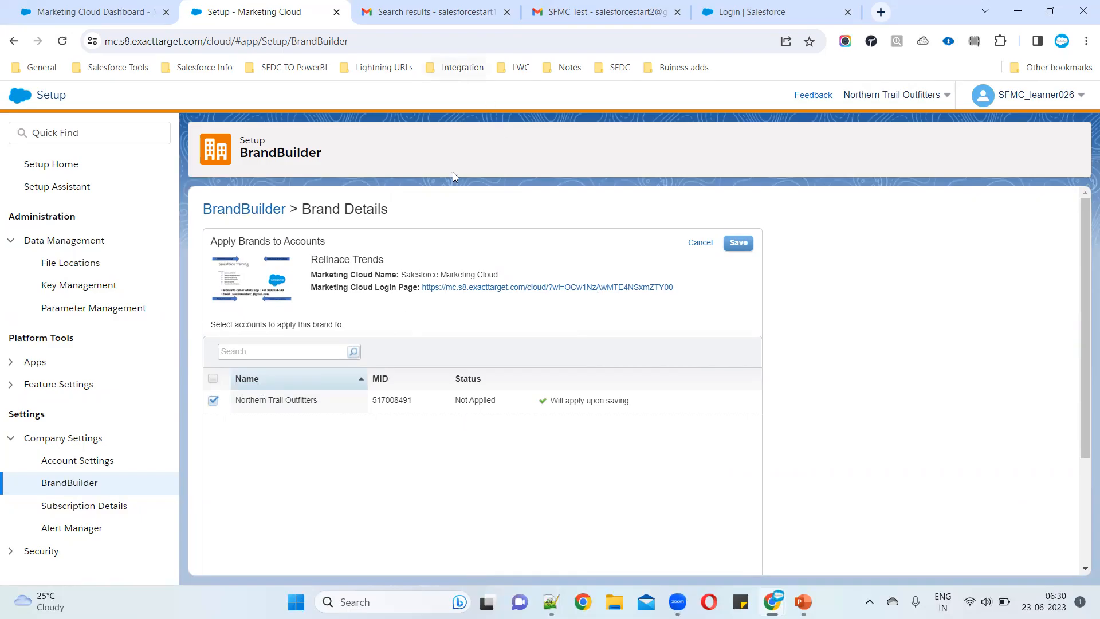
click(538, 288)
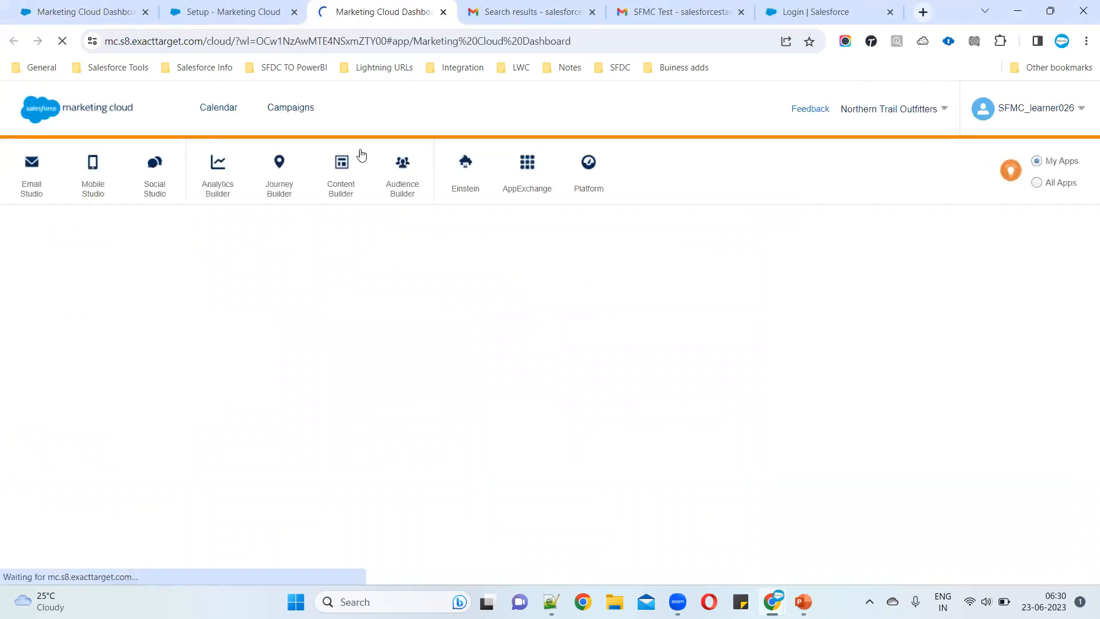
click(238, 12)
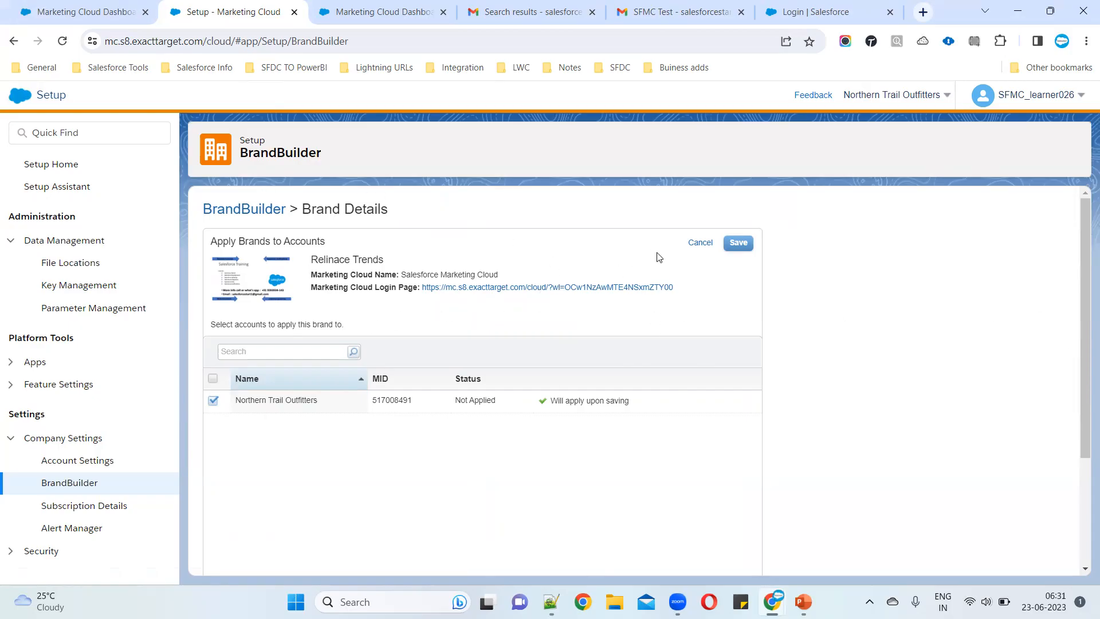
click(738, 244)
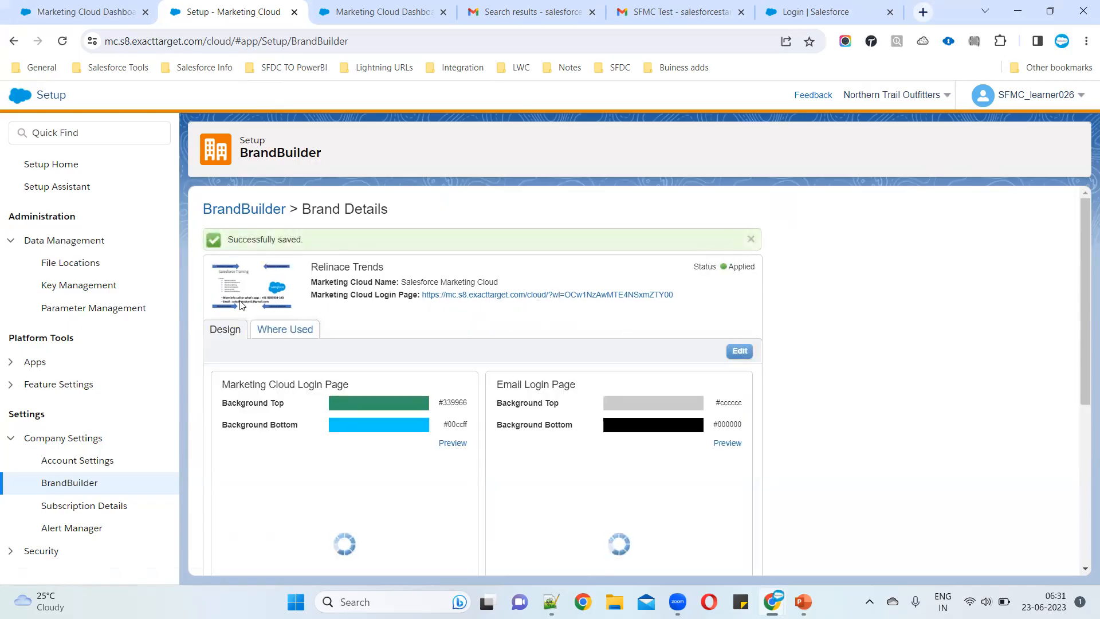
Return to the BrandBuilder list and check the Where Used status of the Prodapt and Relinace Trends brands
click(237, 210)
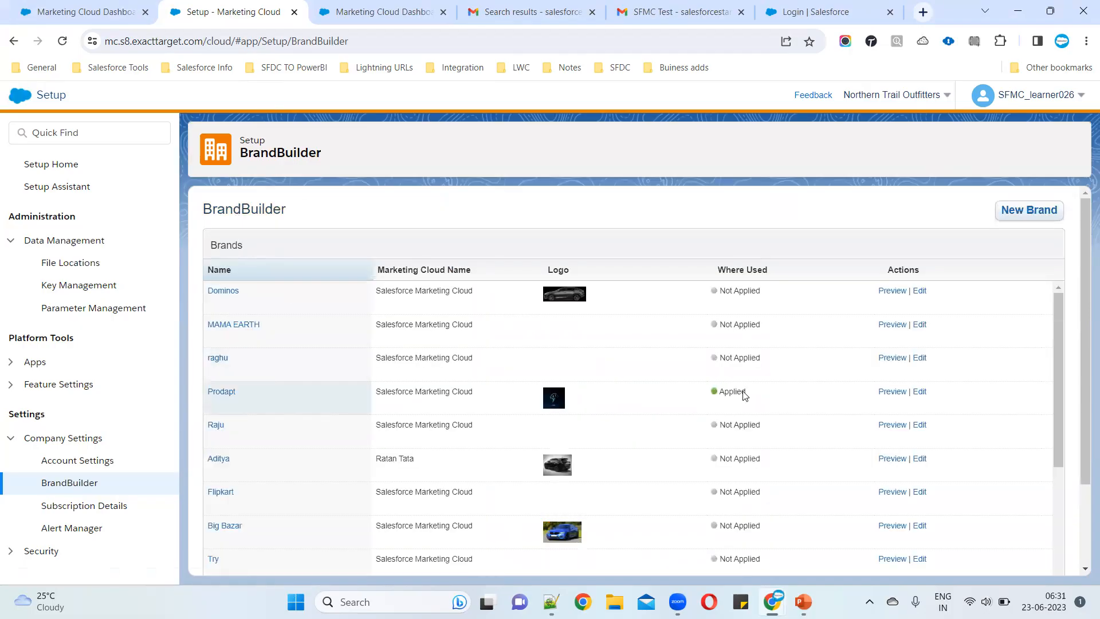
drag(726, 395, 544, 403)
scroll(558, 427, down, 6)
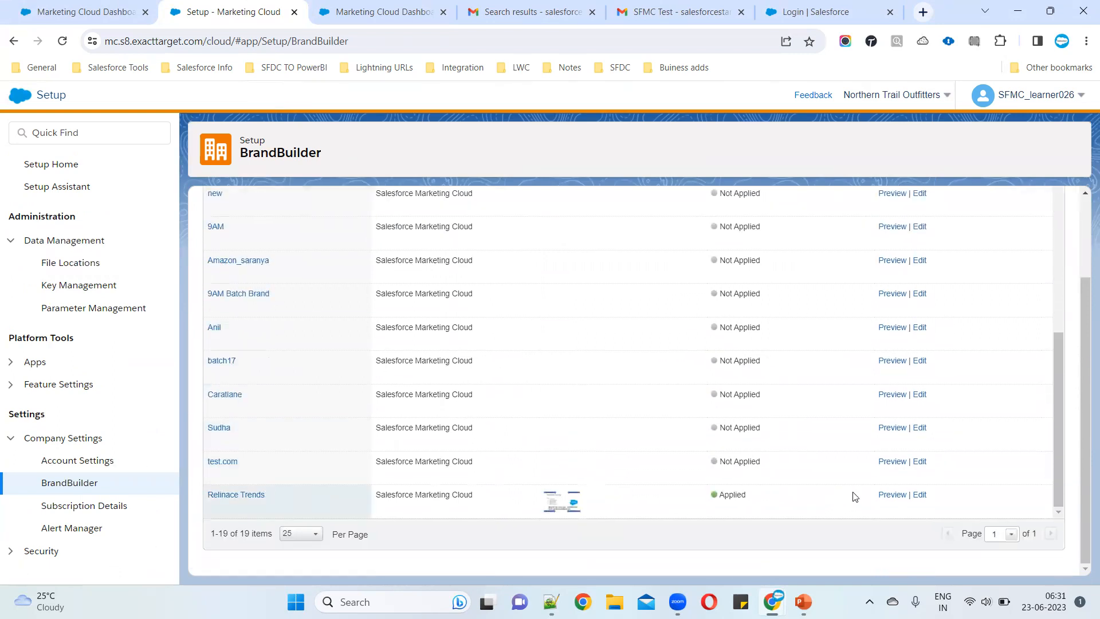
Preview the Relinace Trends login, email login, application and Subscription Center pages, and view the dashboard opened from the brand's login link
click(889, 496)
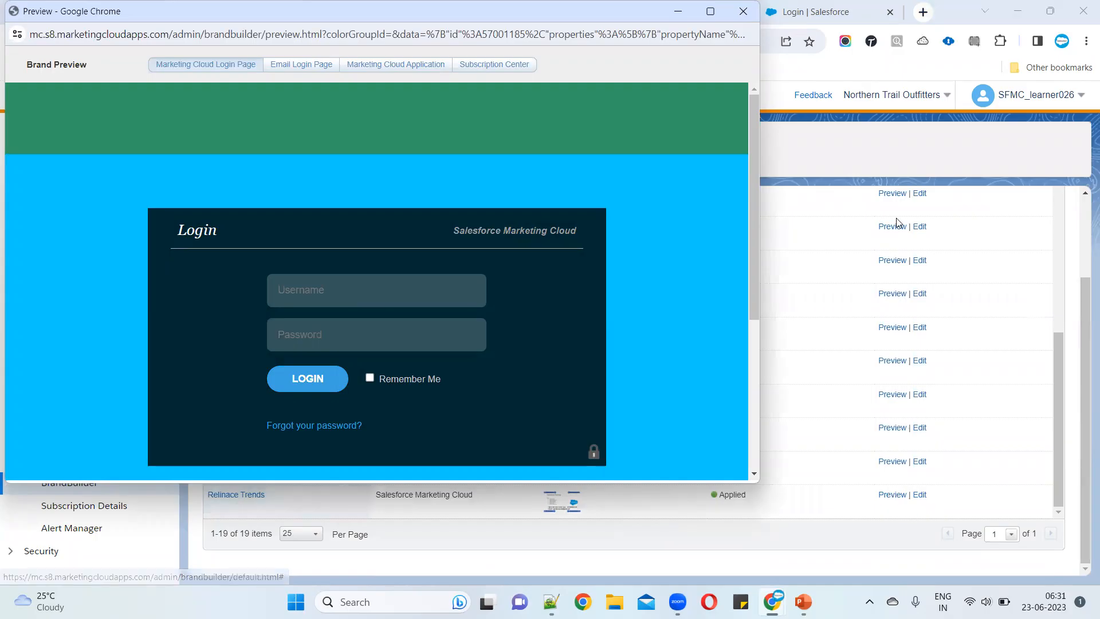
click(705, 13)
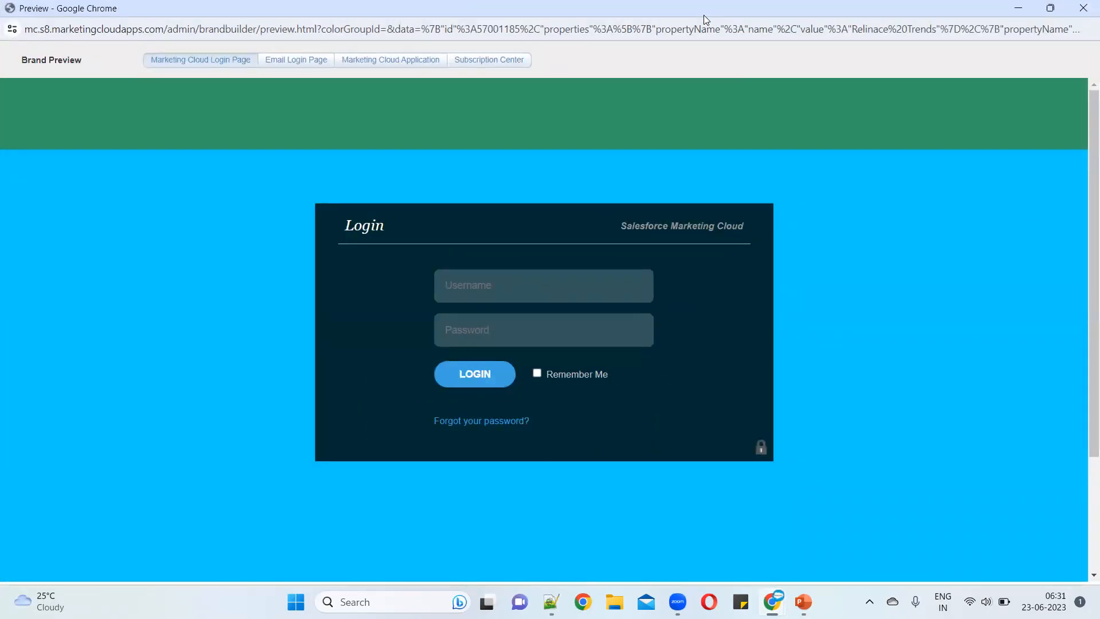
click(288, 63)
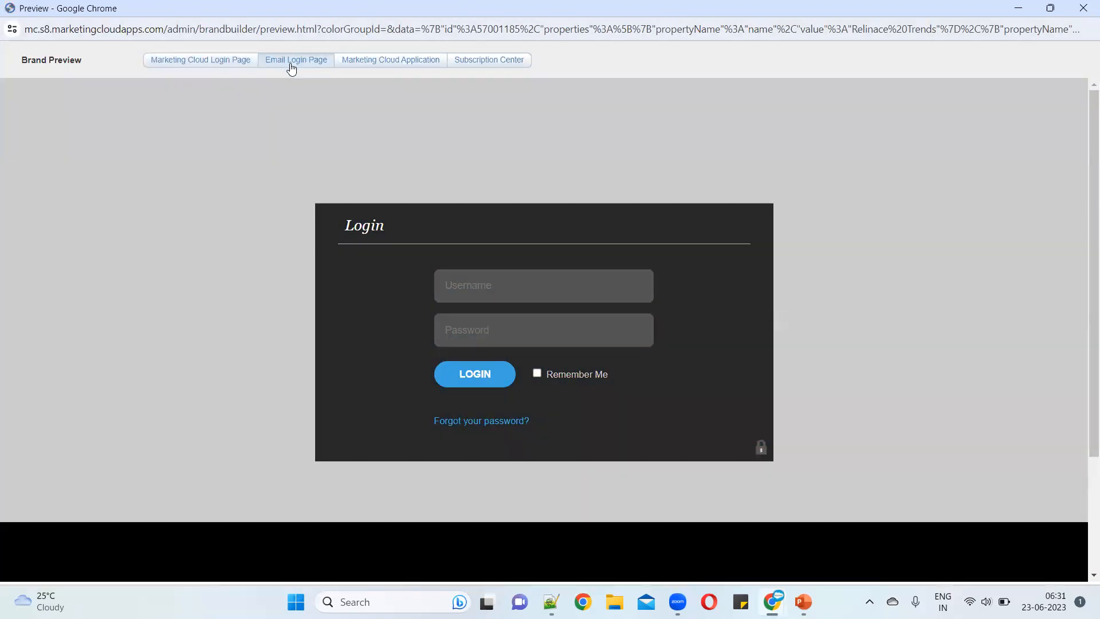
click(372, 62)
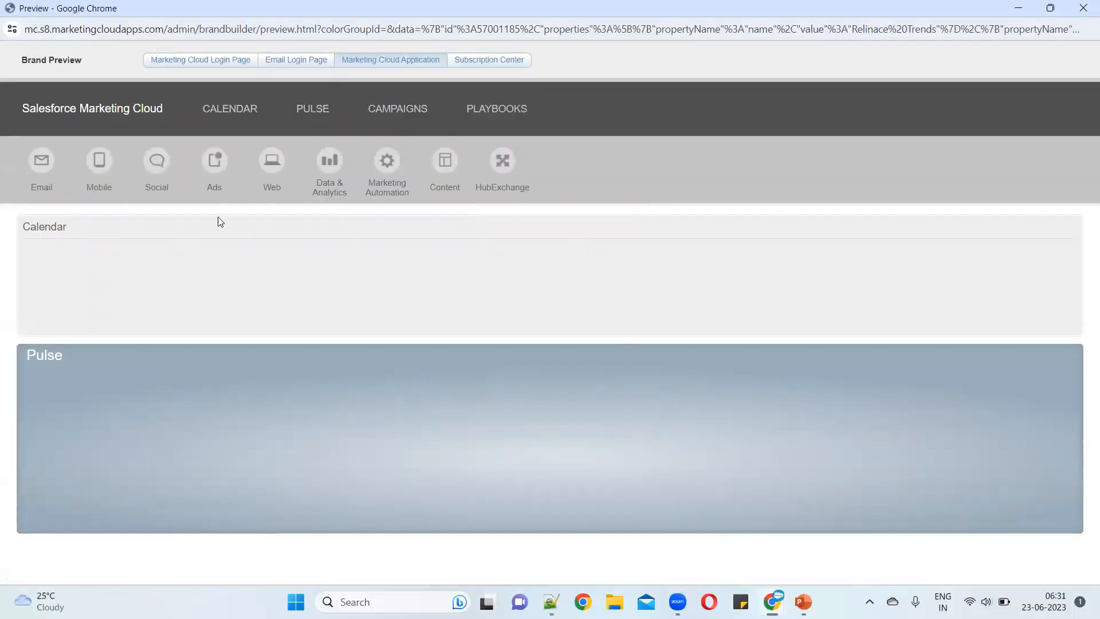
click(479, 62)
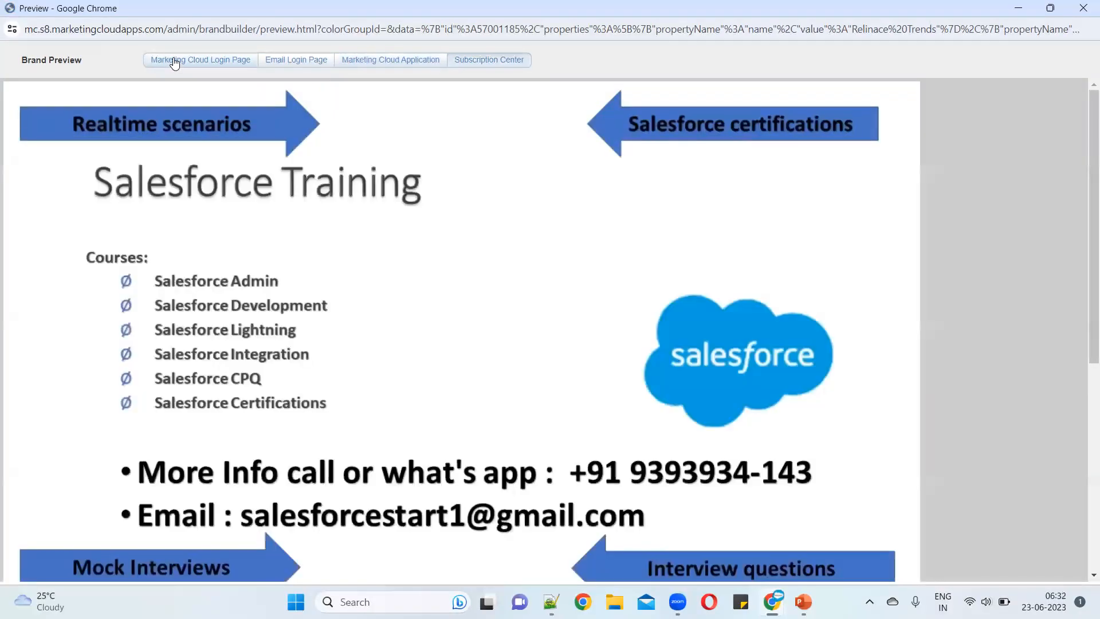
scroll(473, 381, down, 5)
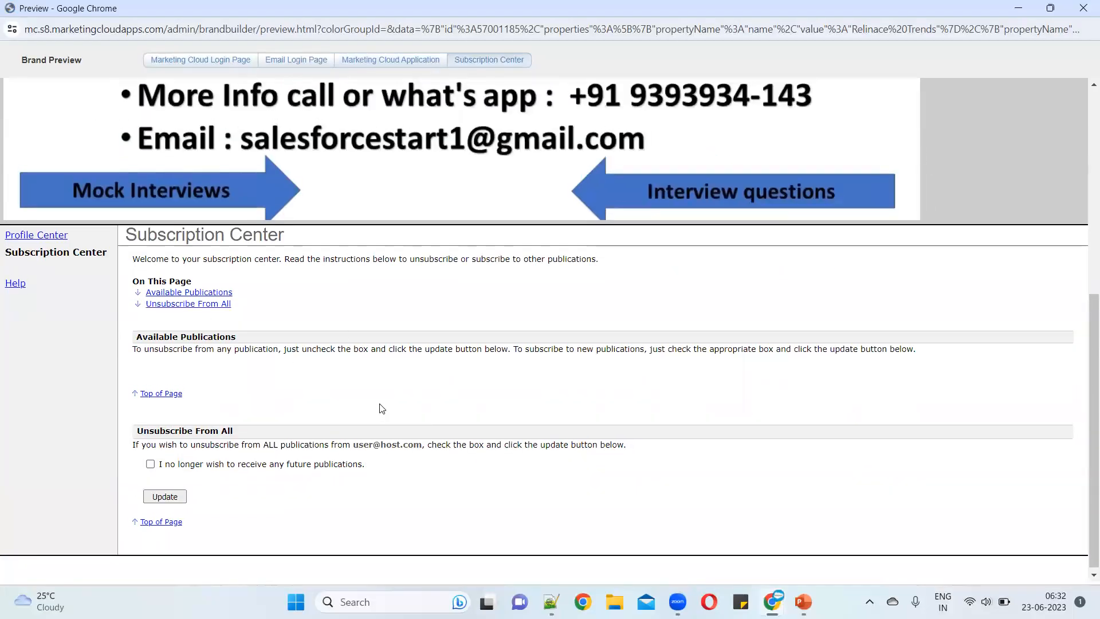
scroll(380, 407, up, 5)
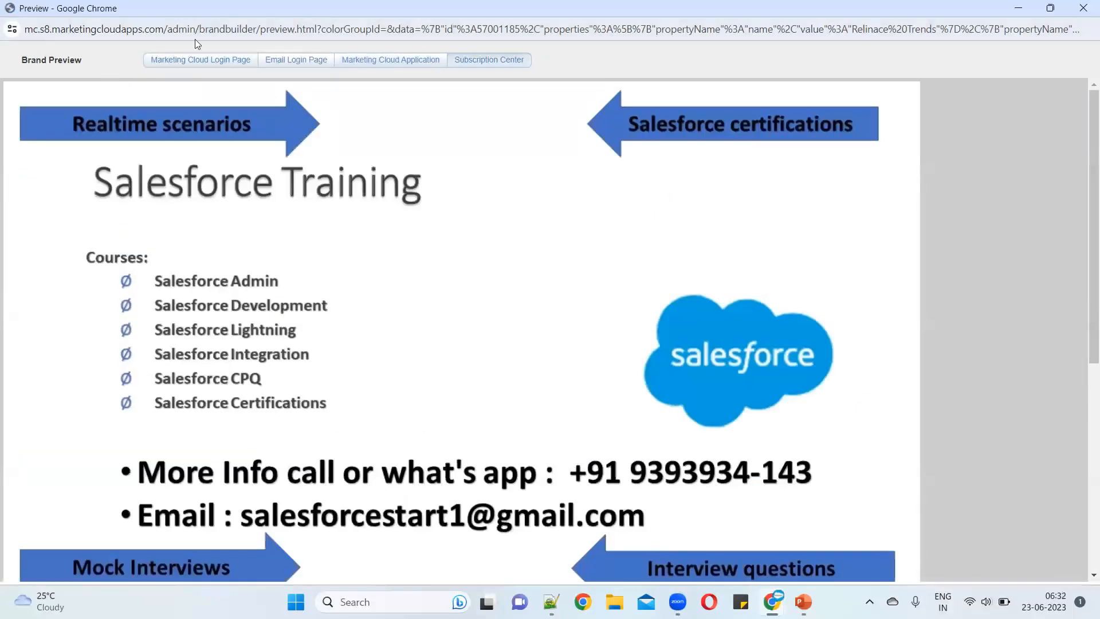
click(1081, 9)
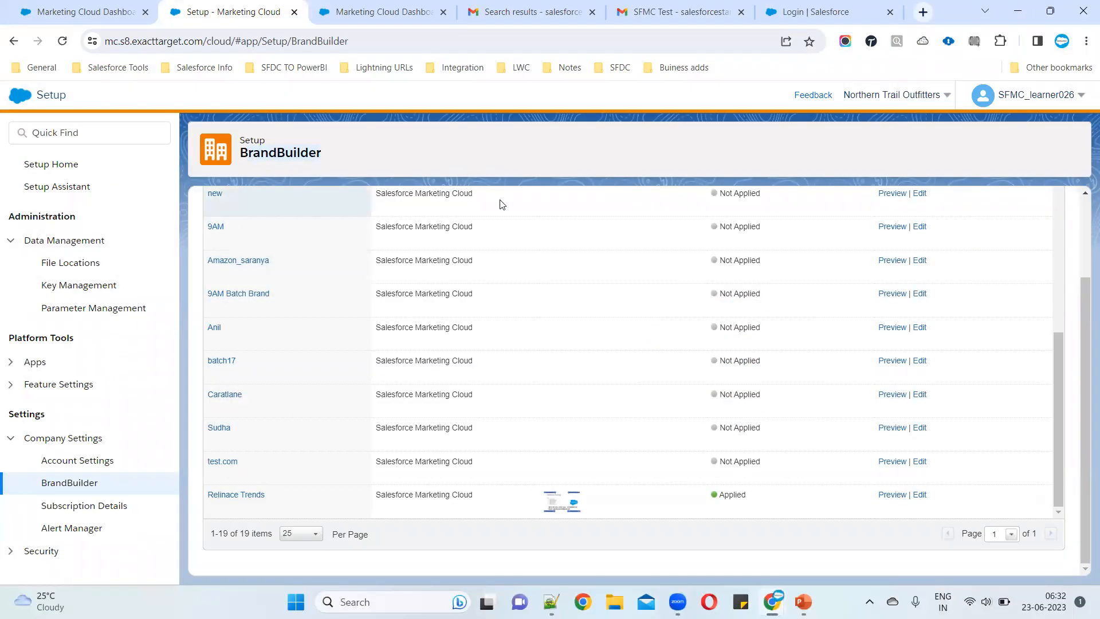
click(358, 12)
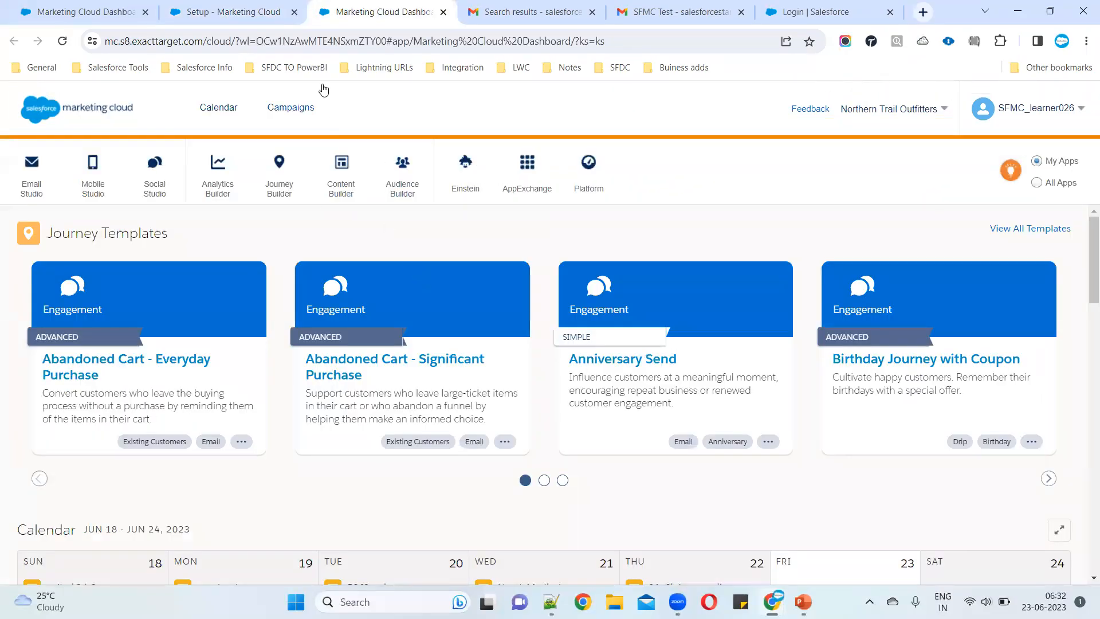
click(263, 8)
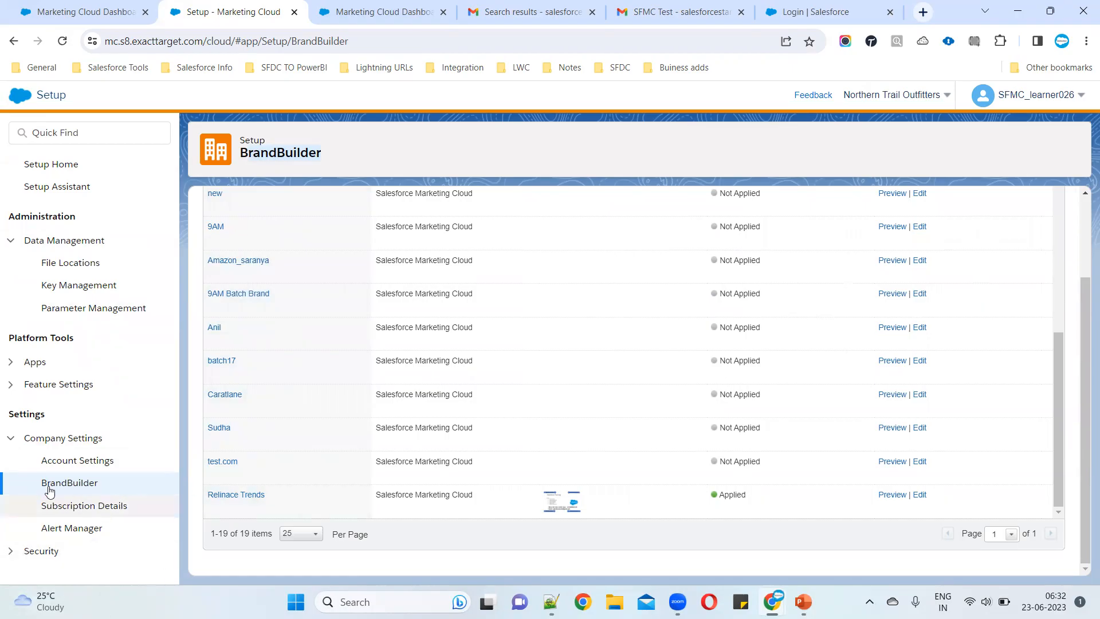
Open Subscription Details and review the subscription begin date, end date and Emails Sent description
click(114, 507)
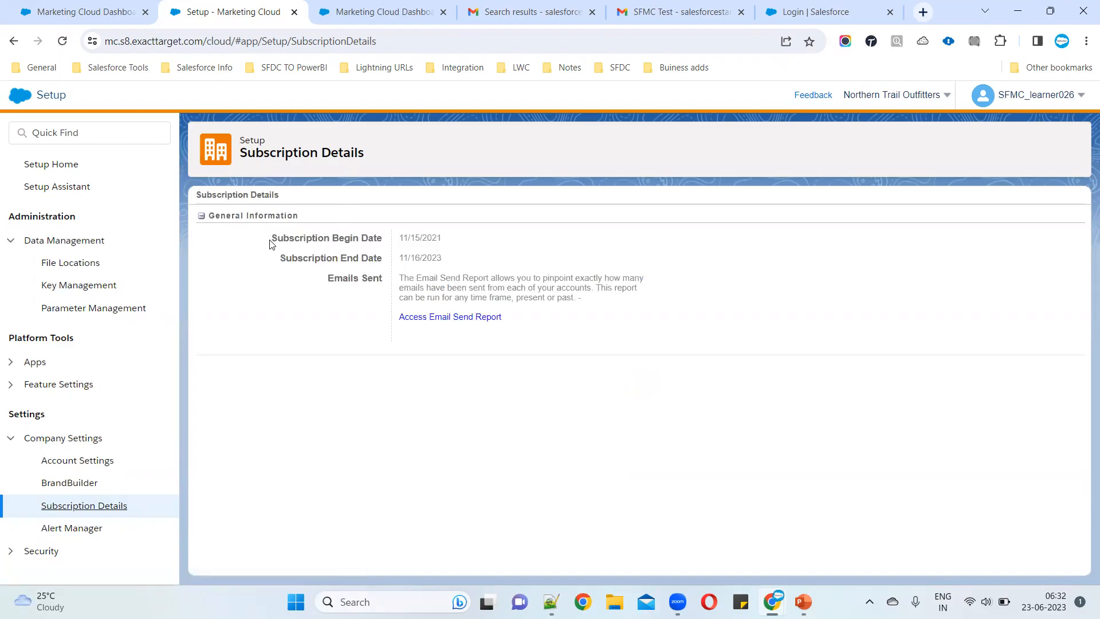
drag(269, 239, 486, 243)
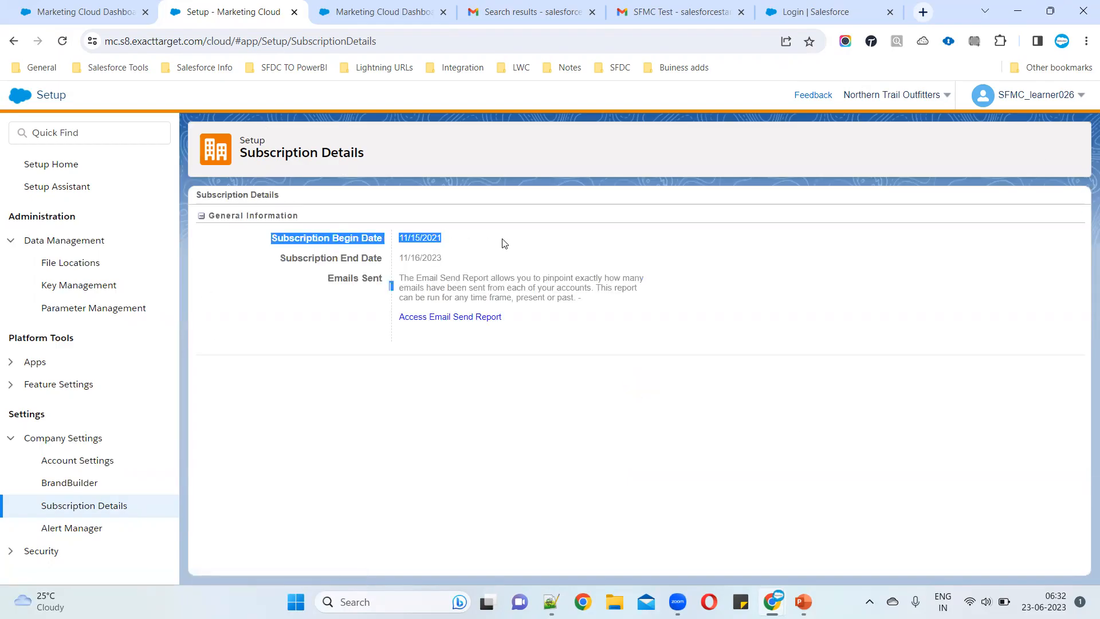
click(453, 232)
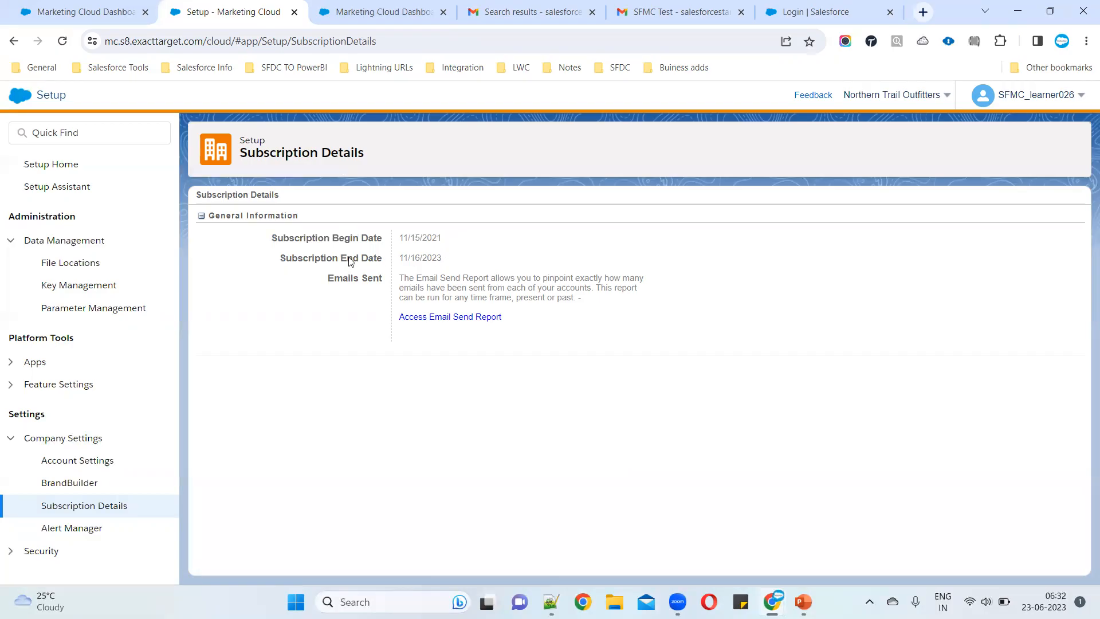
drag(278, 258, 541, 259)
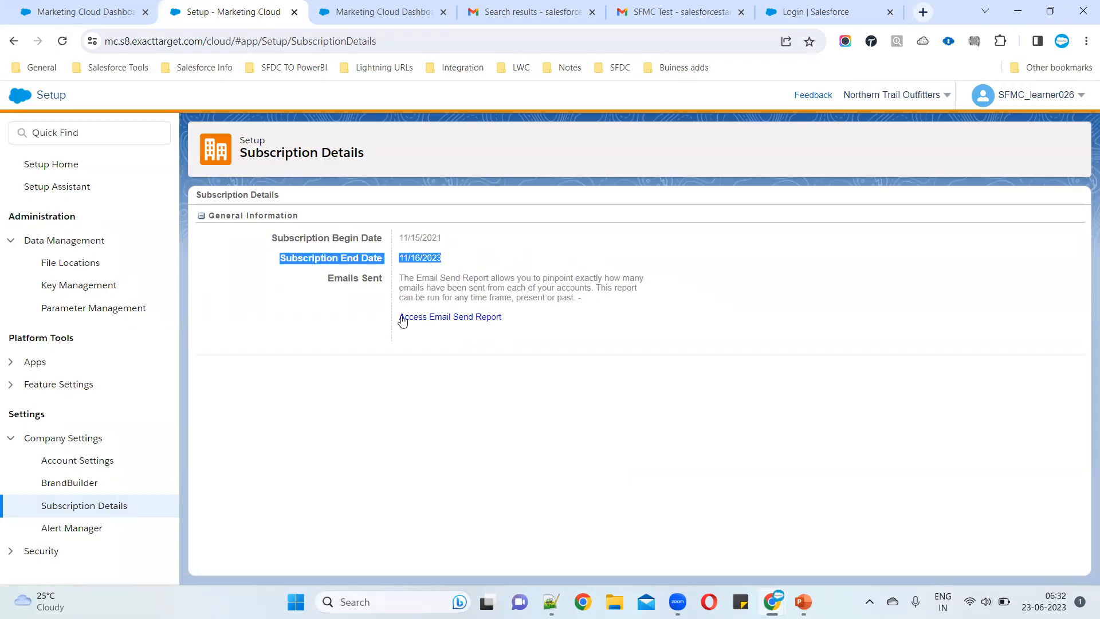
drag(314, 278, 451, 278)
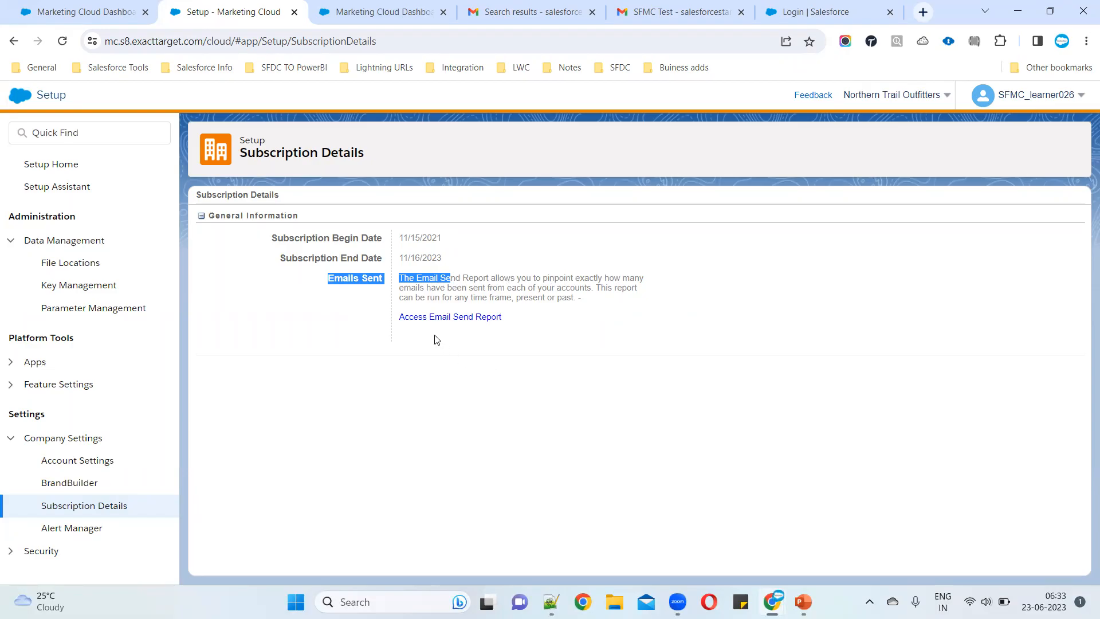
Open Alert Manager, switch to PowerPoint to present slide 19 with the Email Job Error Alert example, and return to Marketing Cloud Setup
click(87, 528)
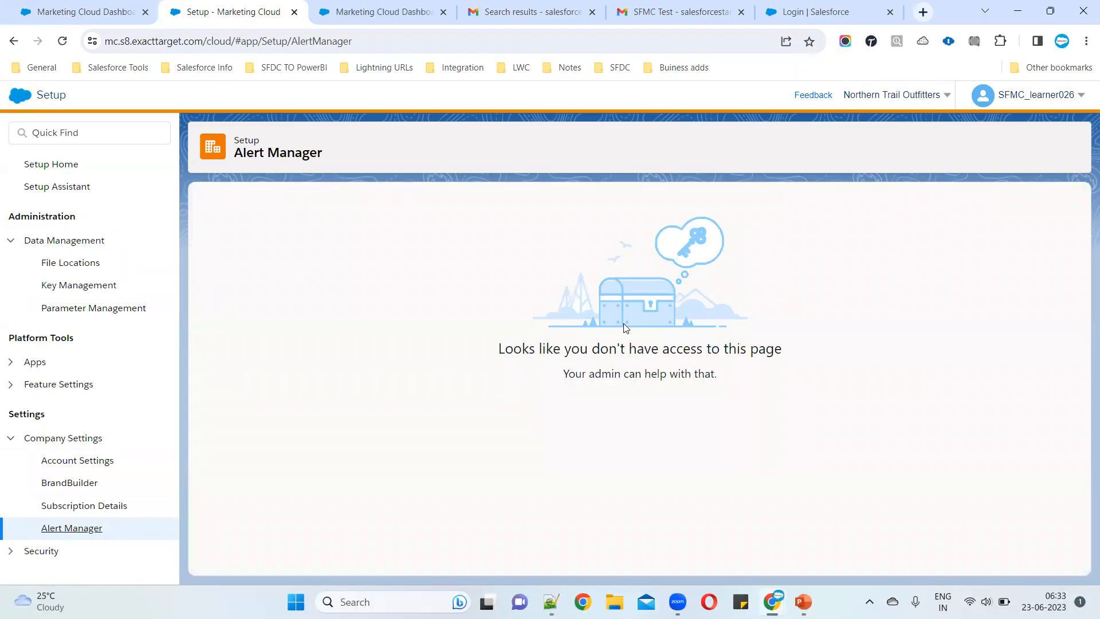
key(alt+Tab)
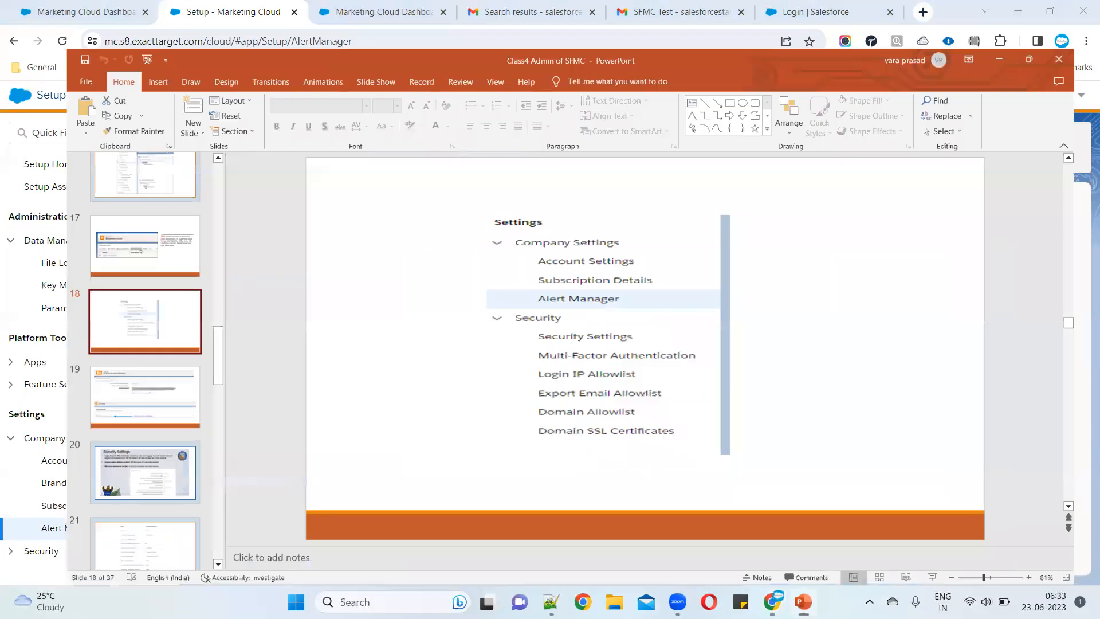
click(102, 401)
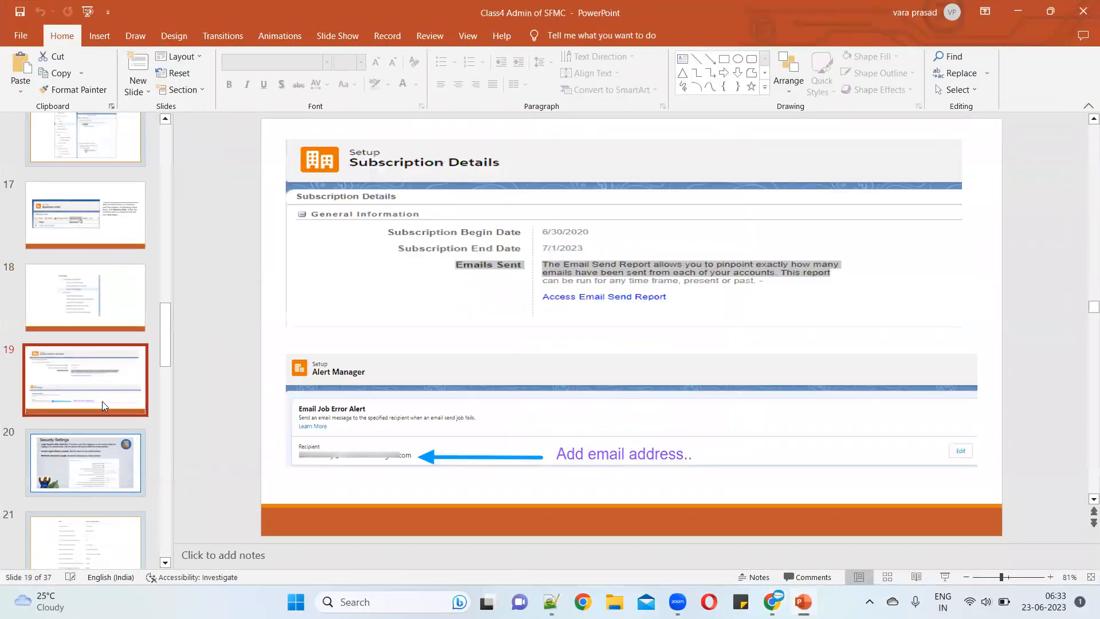
scroll(100, 424, down, 1)
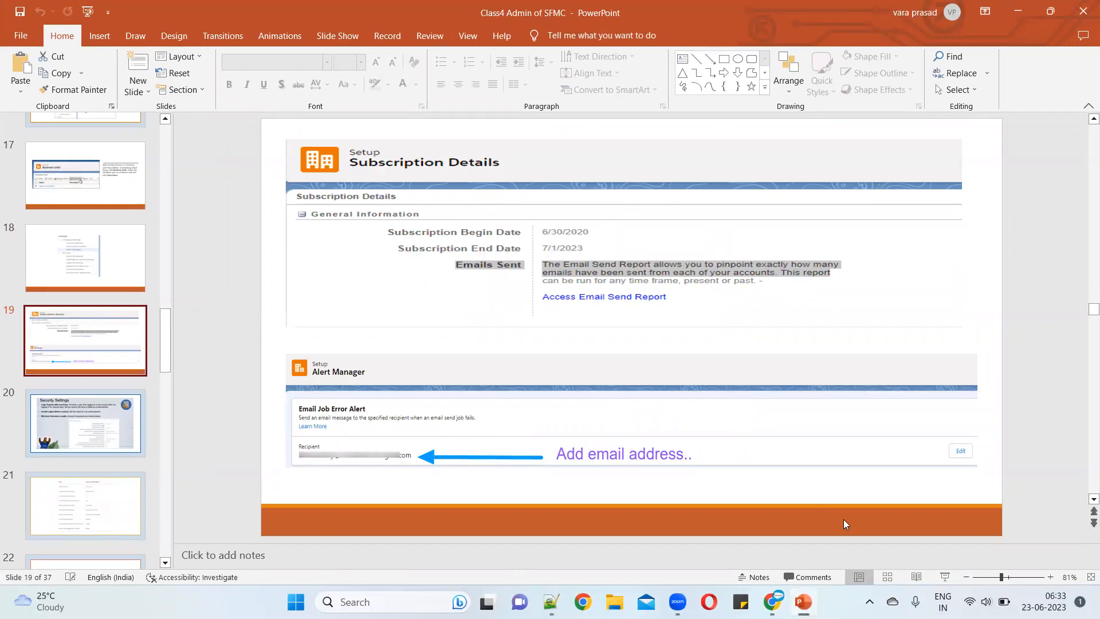
click(945, 577)
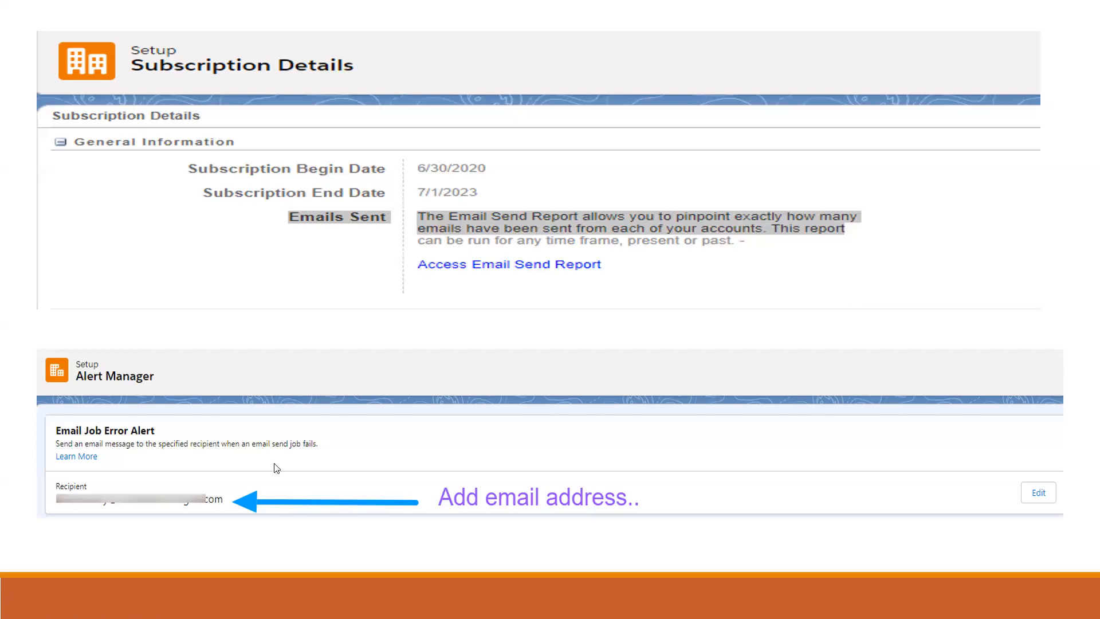
key(Escape)
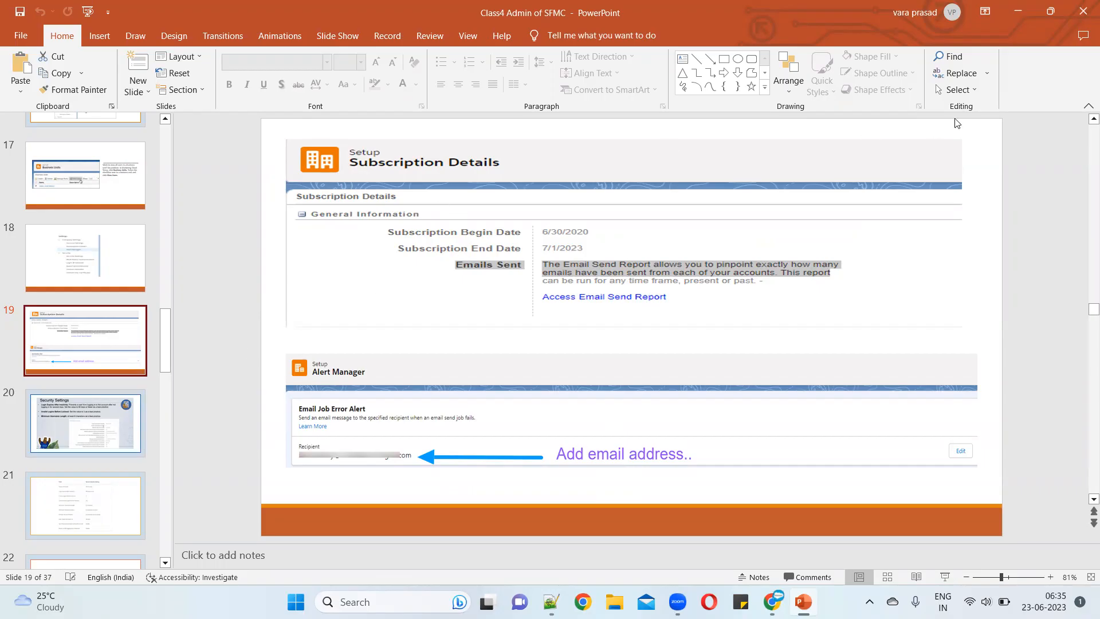
click(1018, 12)
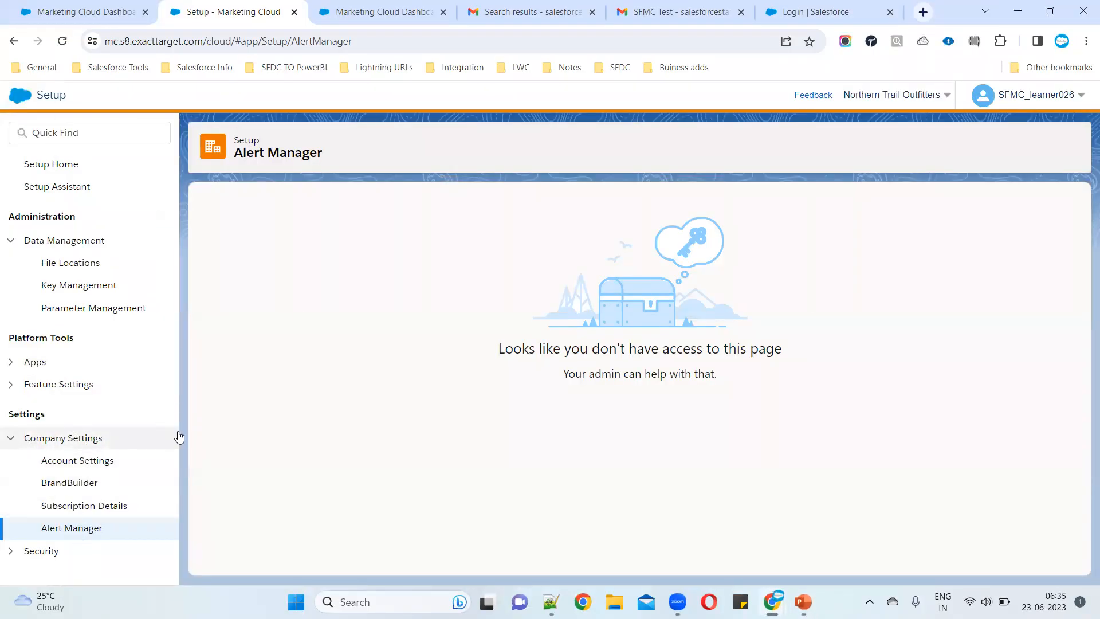
Collapse Company Settings, expand the Security group and open the Security Settings page
click(9, 439)
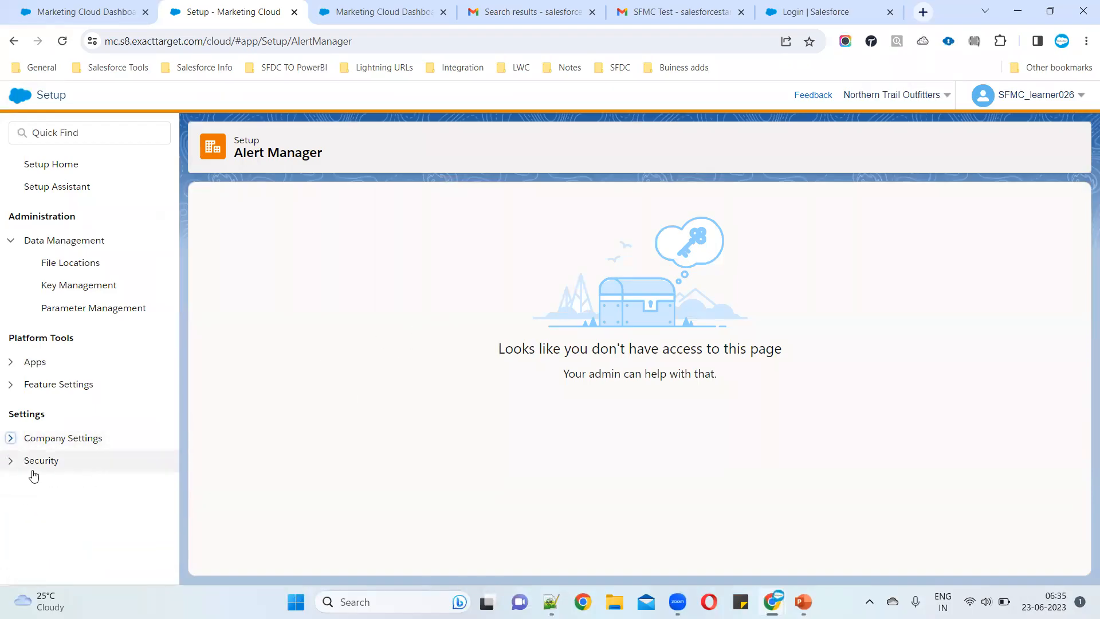
click(10, 461)
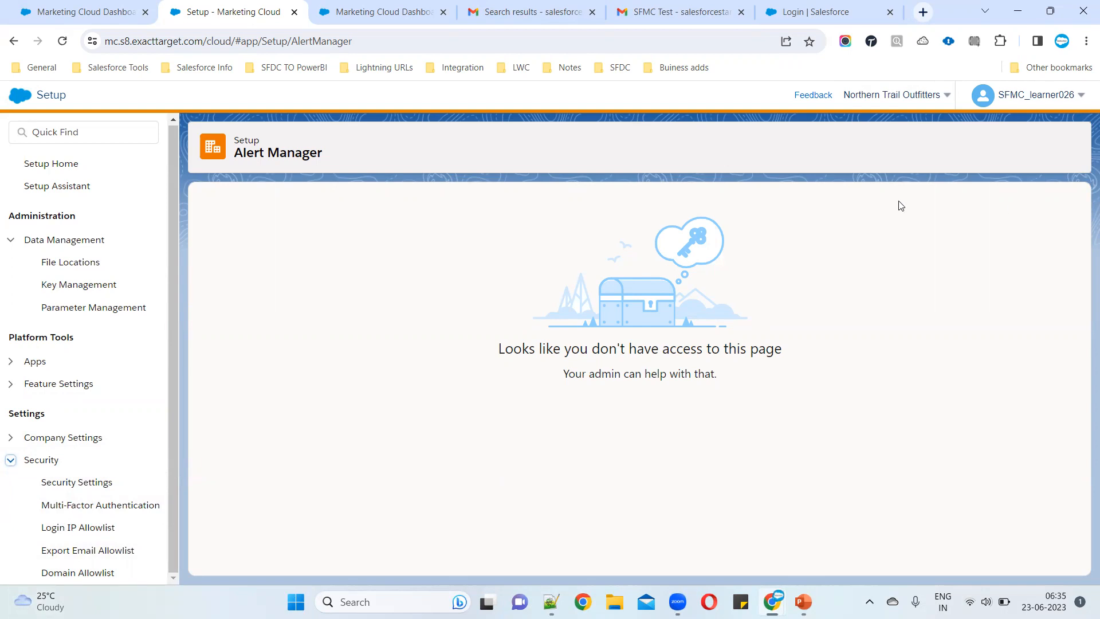
click(66, 492)
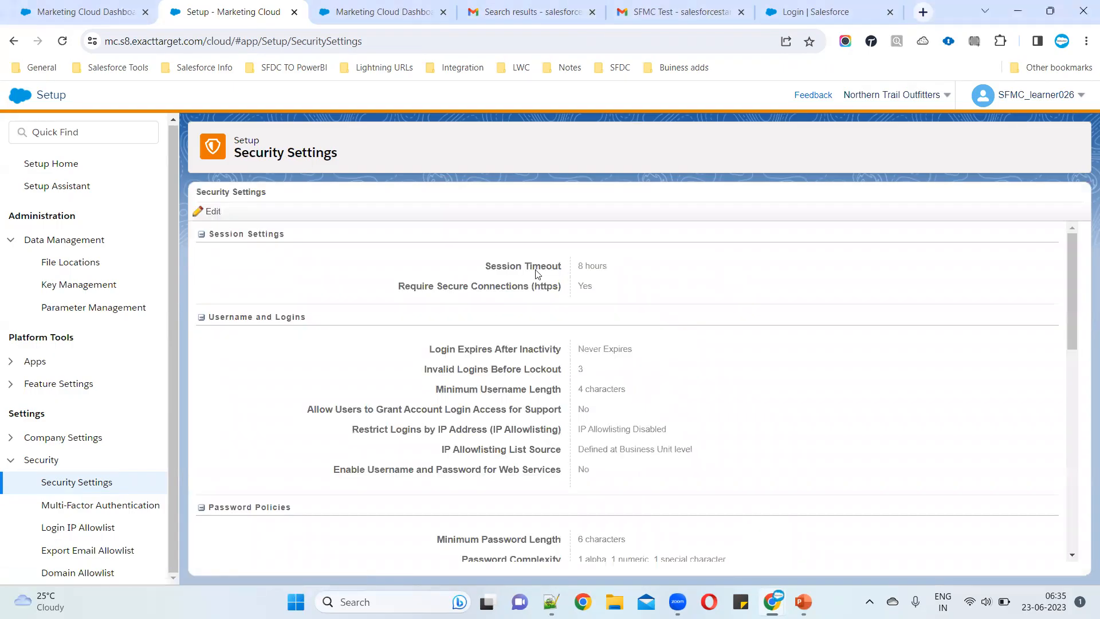
Put the security settings into edit mode and review the available Session Timeout durations without changing the selection
drag(467, 270, 741, 265)
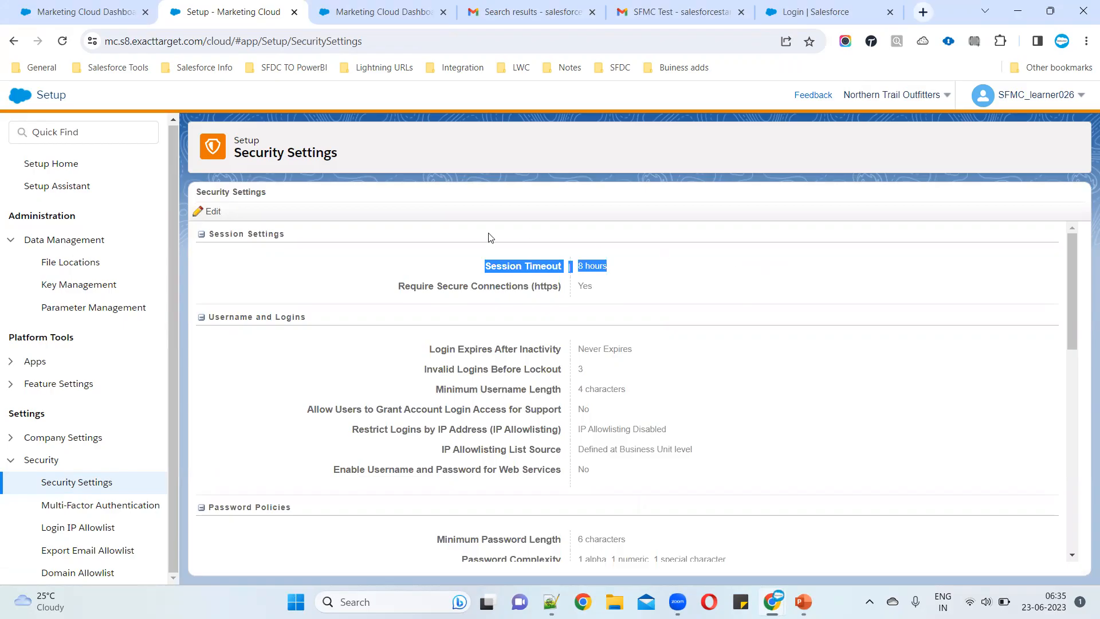
click(209, 212)
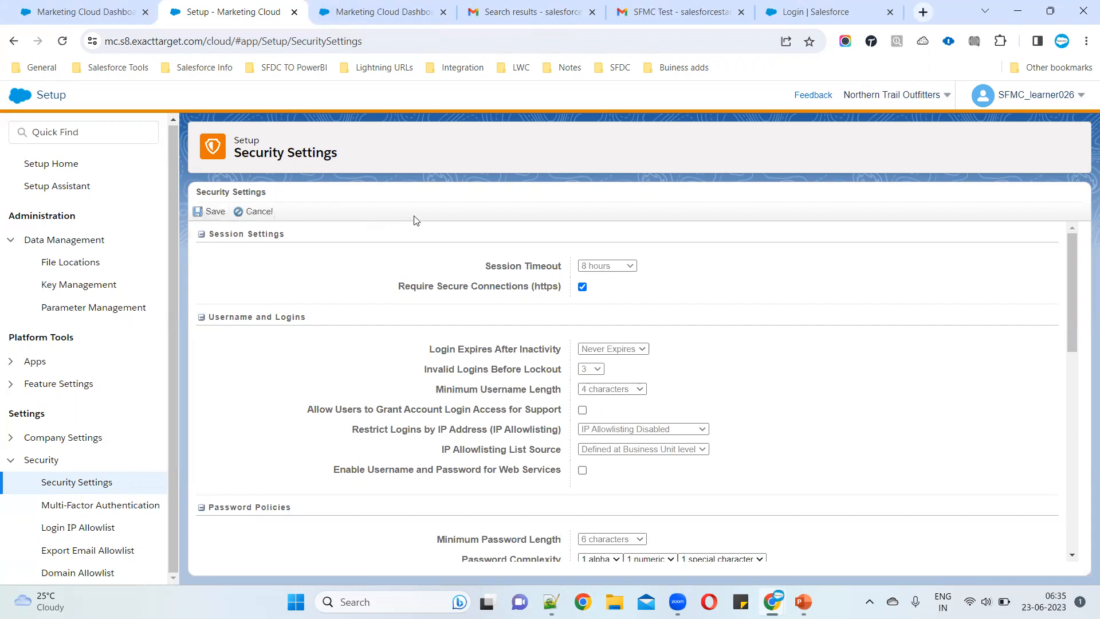
click(606, 266)
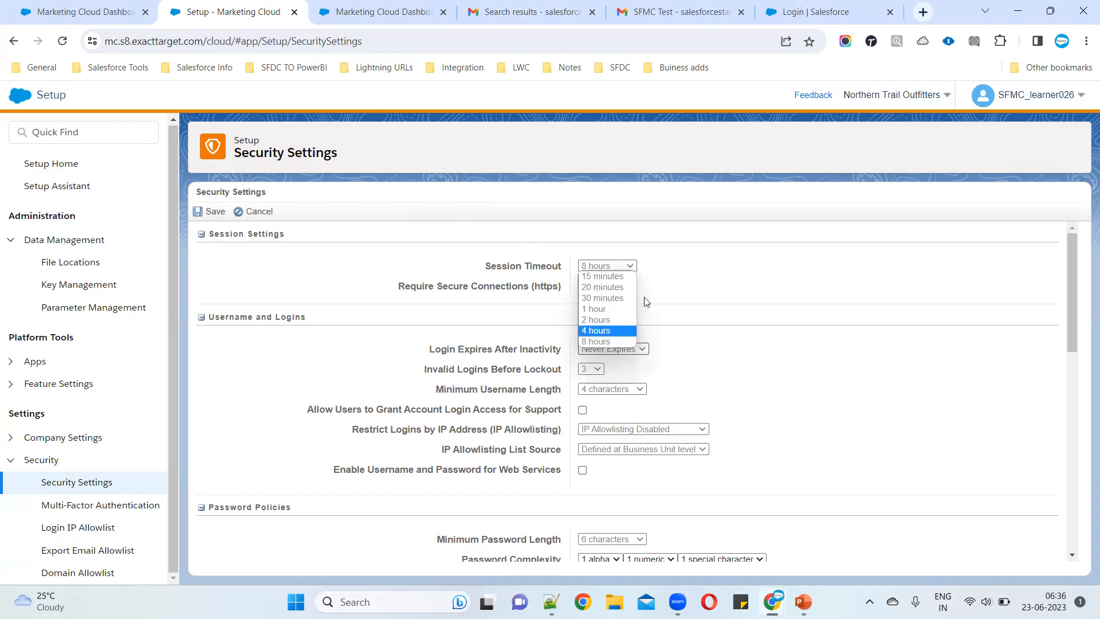
click(720, 271)
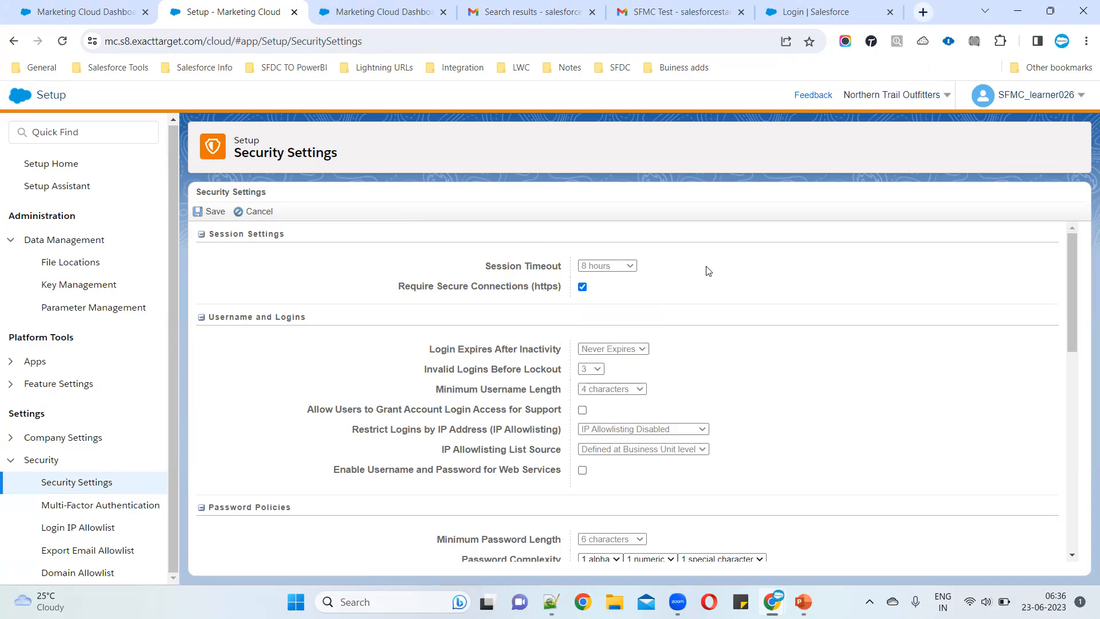
drag(468, 270, 759, 269)
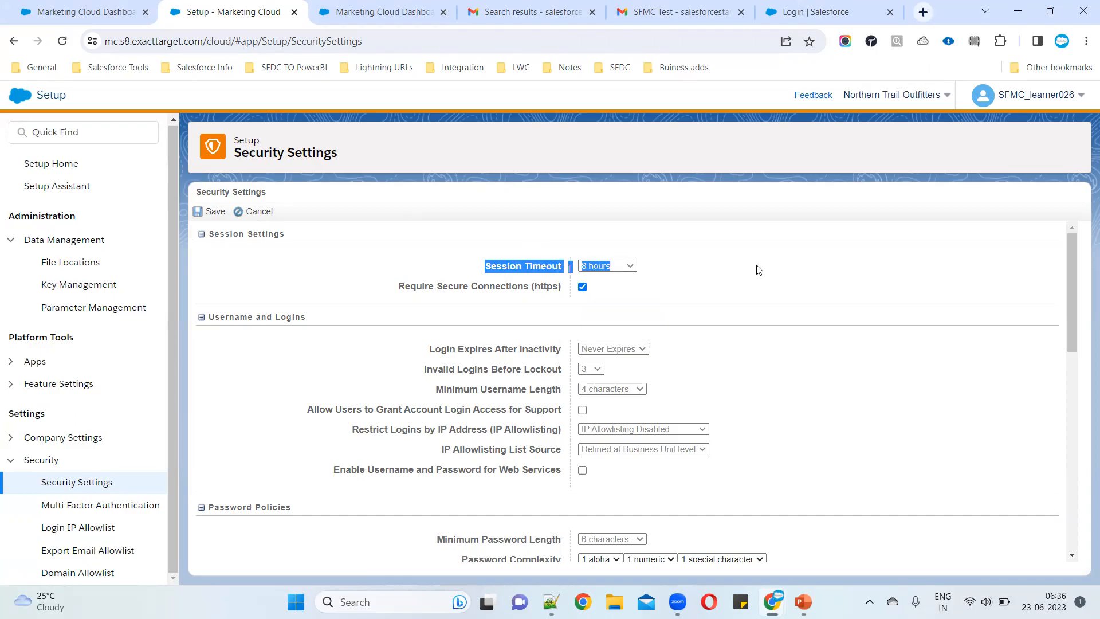
click(762, 299)
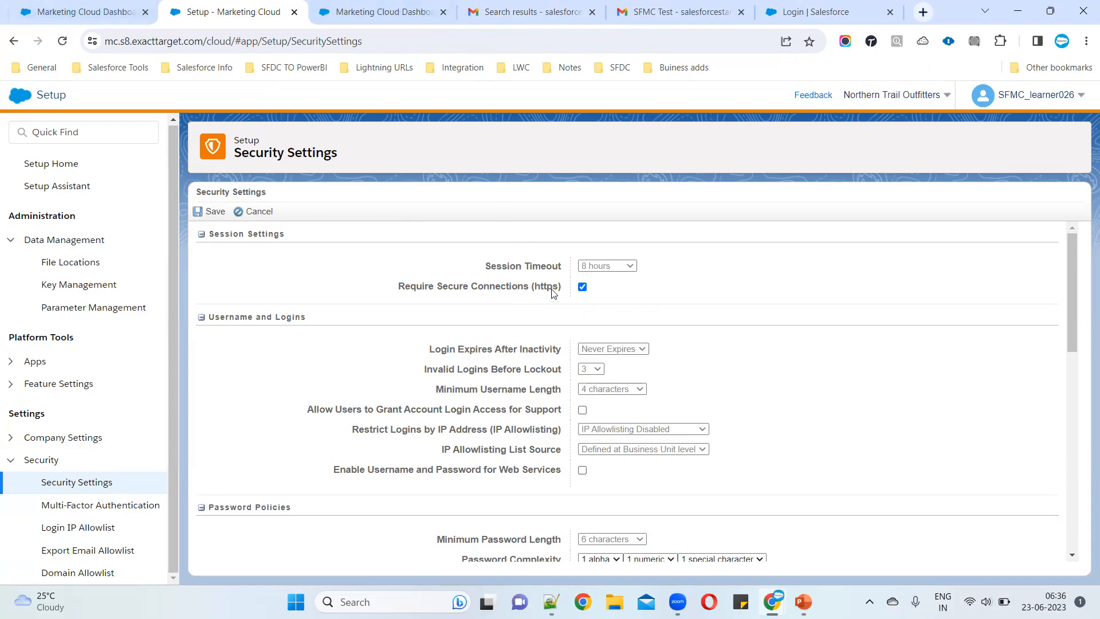
Look over all the options in the Username and Logins section, from login expiry to web services access
scroll(723, 279, down, 1)
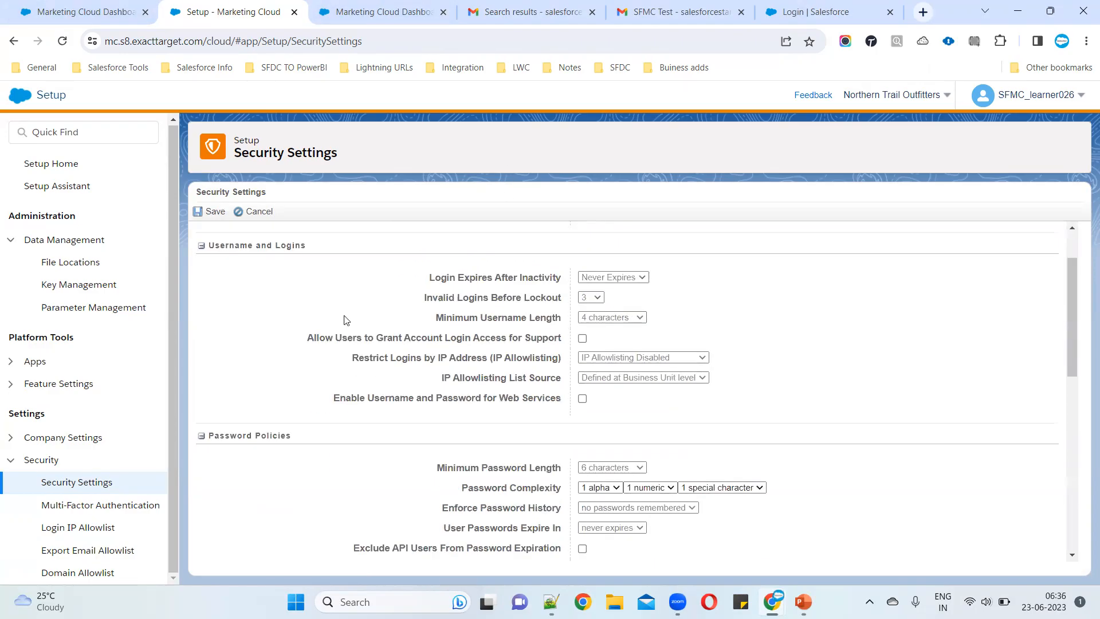
drag(411, 273, 852, 396)
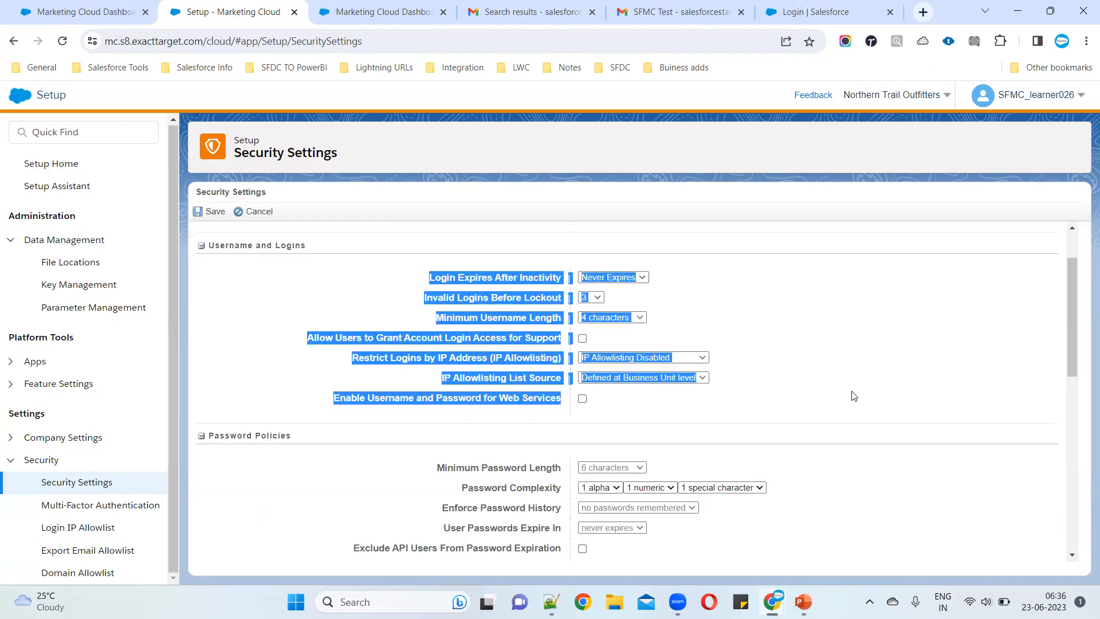
click(834, 347)
scroll(829, 344, up, 1)
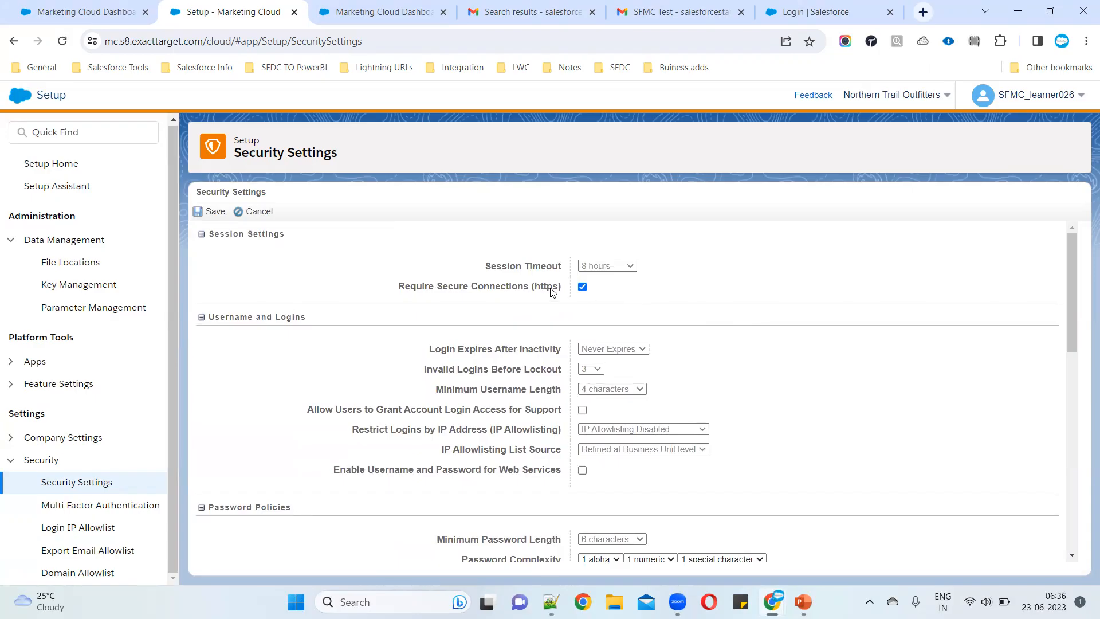
Check the web addresses of the open Salesforce login and Gmail pages for https, and return to the Security Settings page
click(834, 17)
click(210, 37)
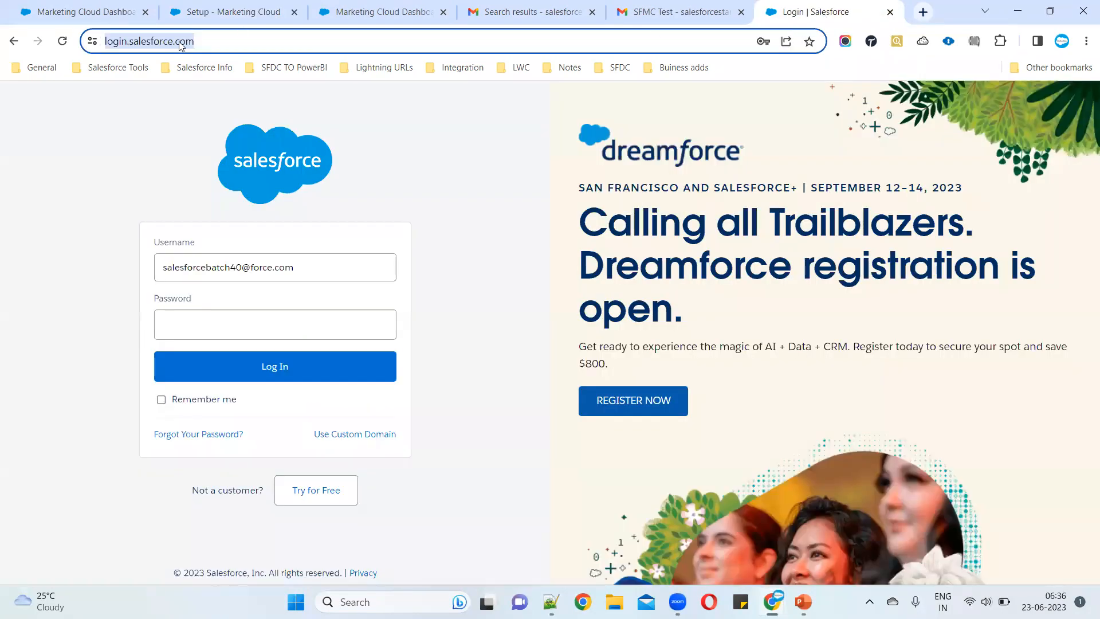
key(End)
drag(127, 41, 92, 42)
click(660, 9)
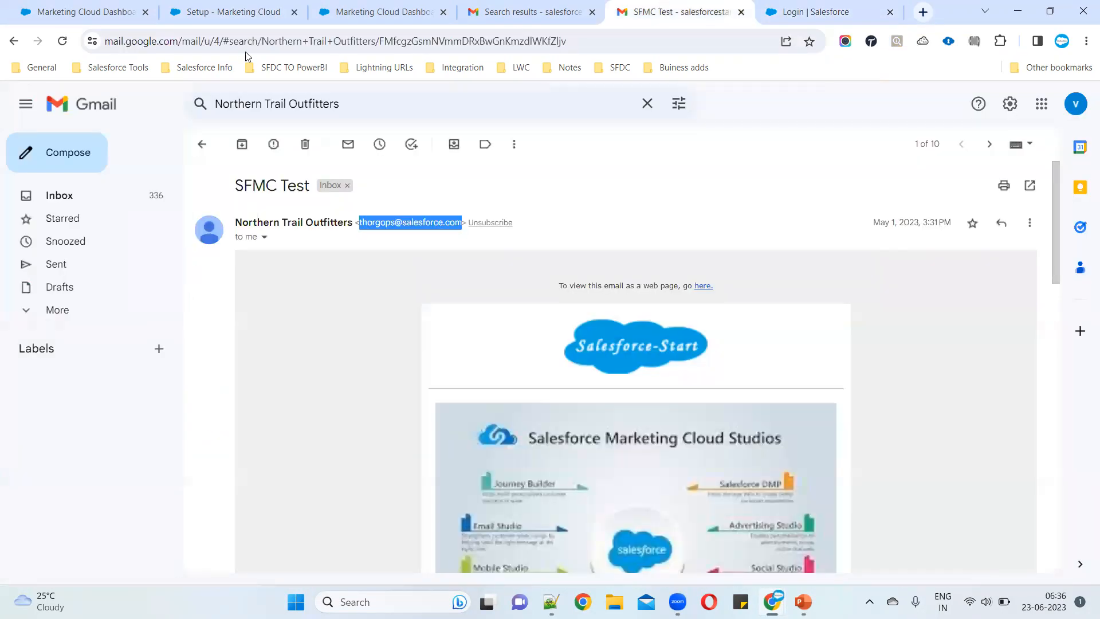
click(251, 9)
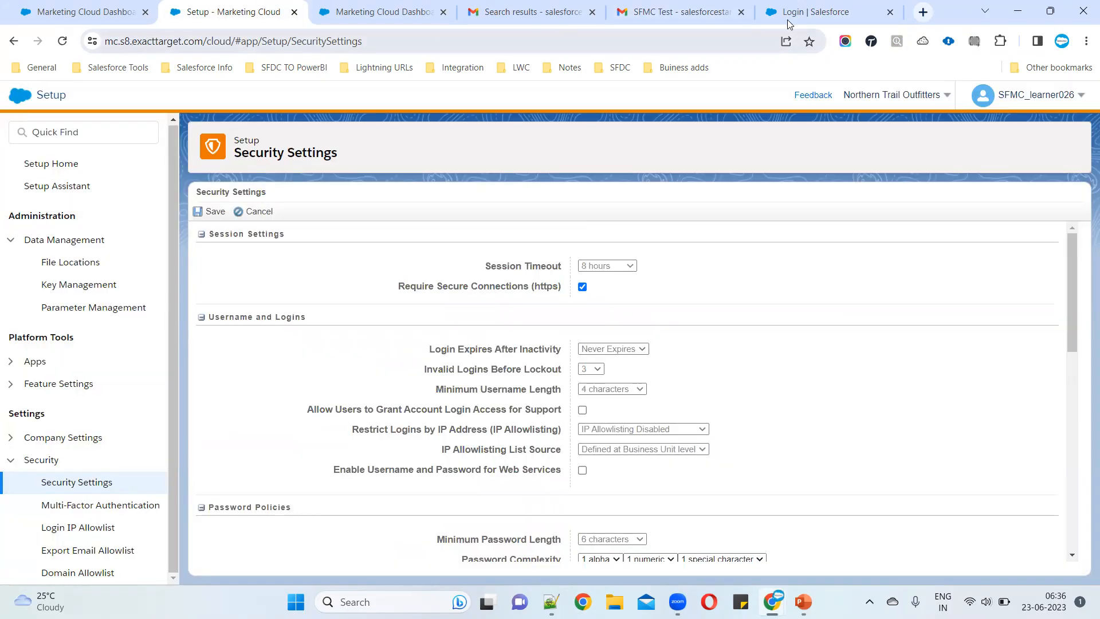
click(802, 12)
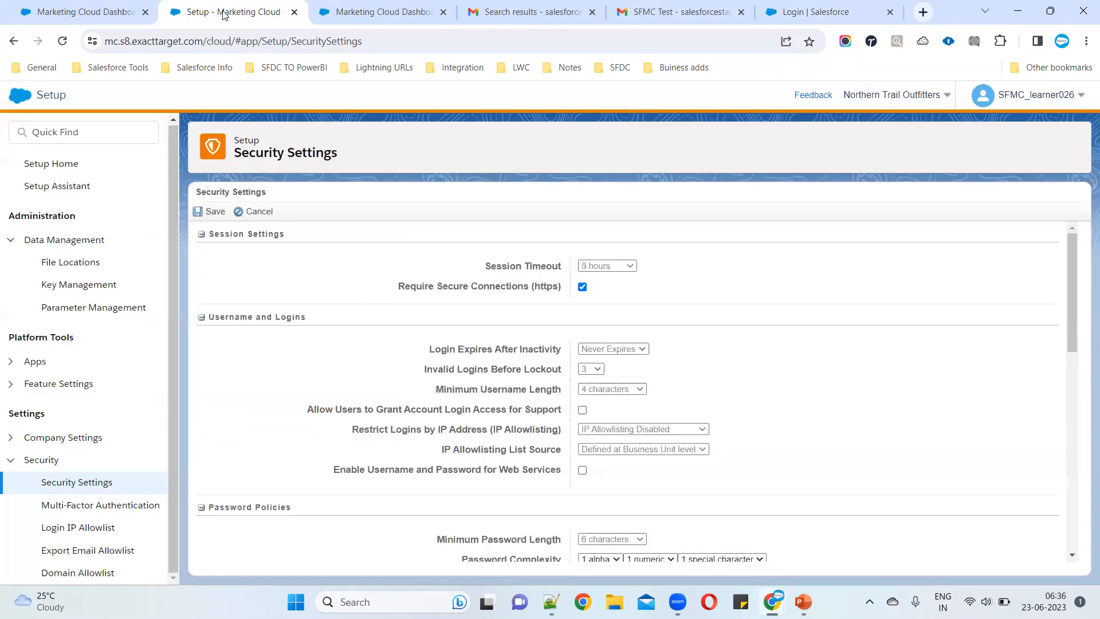
click(225, 12)
Load youtube.com in a new browser tab to demonstrate the https address, and close that tab
click(921, 16)
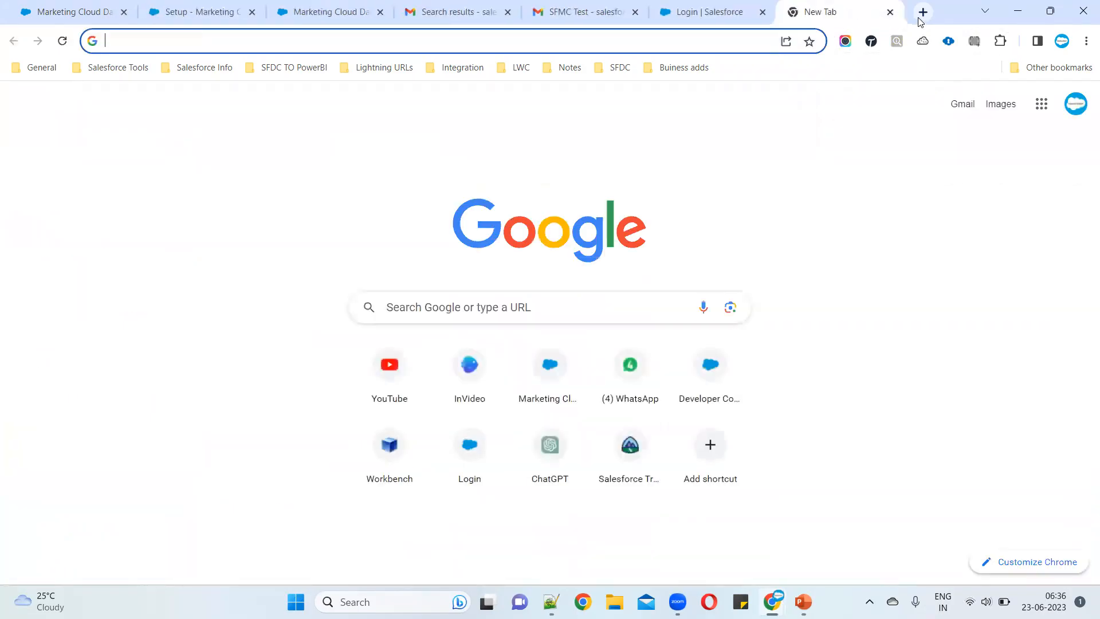
text(htt)
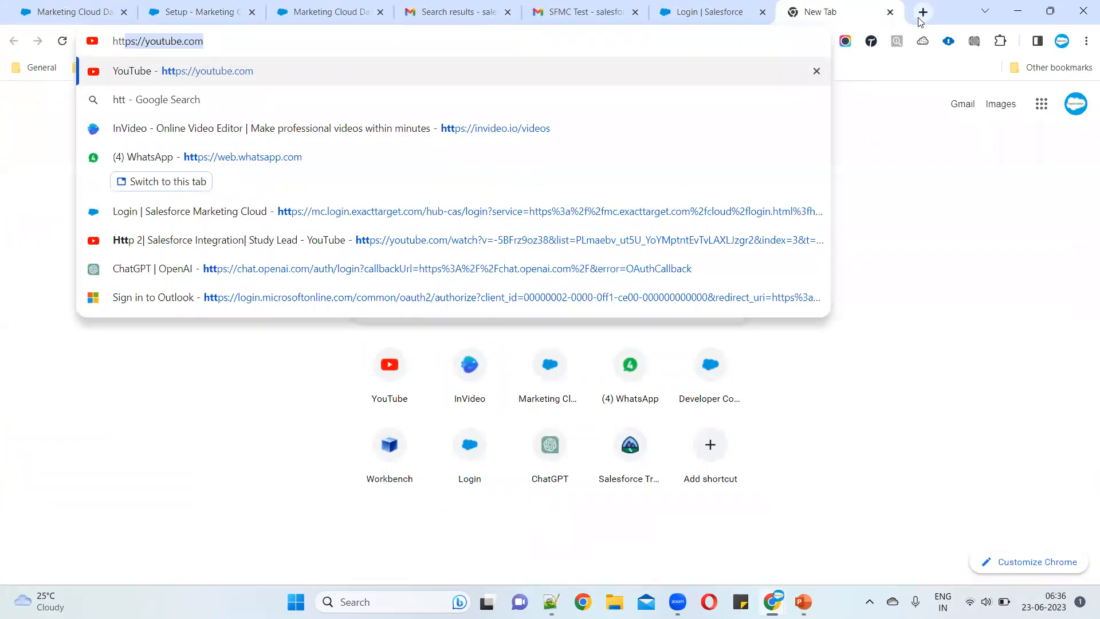
text(p)
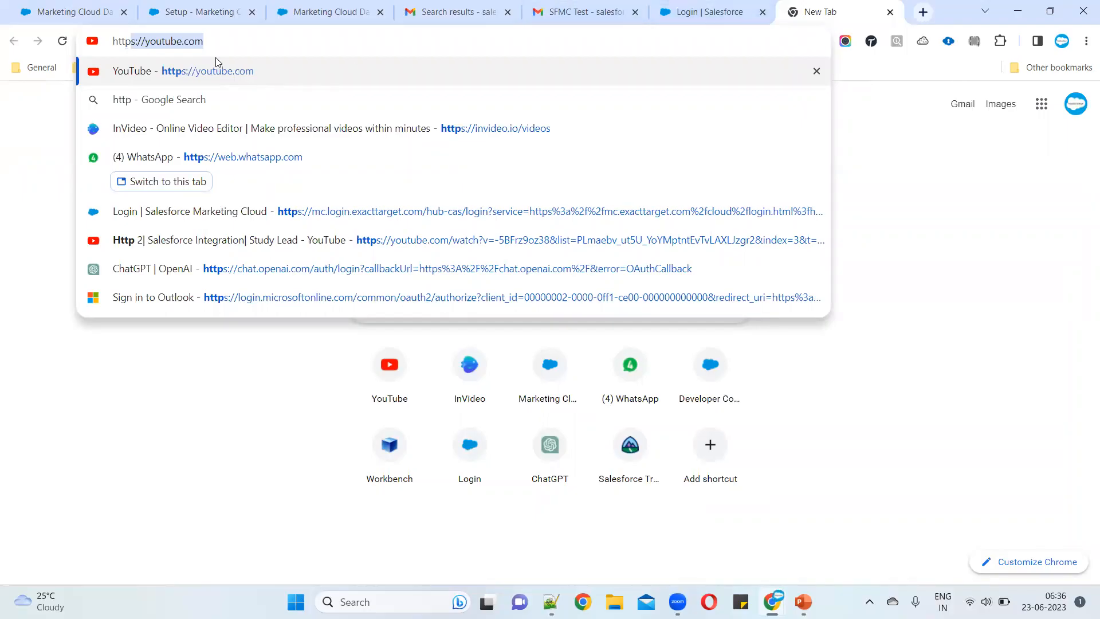
click(133, 44)
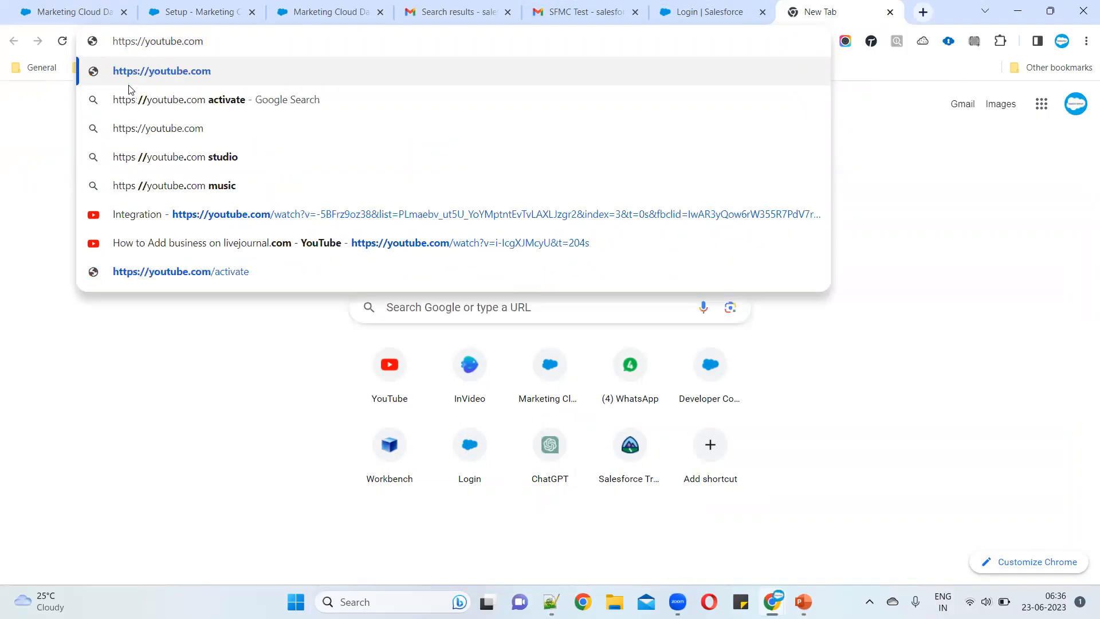
key(BackSpace)
text(:)
key(Return)
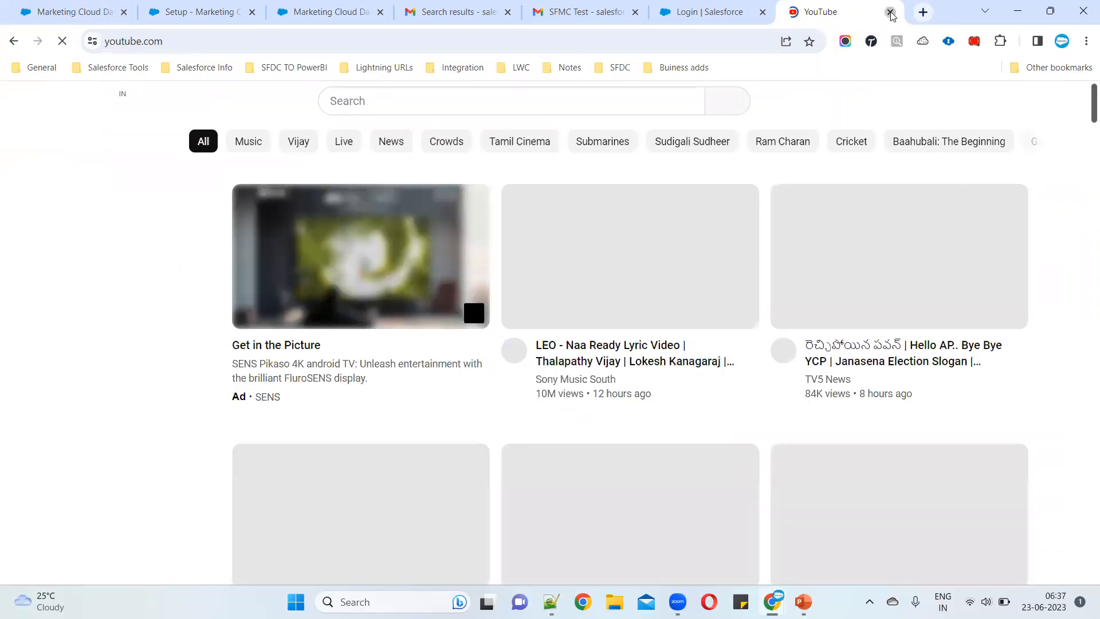
click(890, 12)
Compare the https prefix in the Salesforce login page's address with the Require Secure Connections (https) setting in Security Settings
click(923, 13)
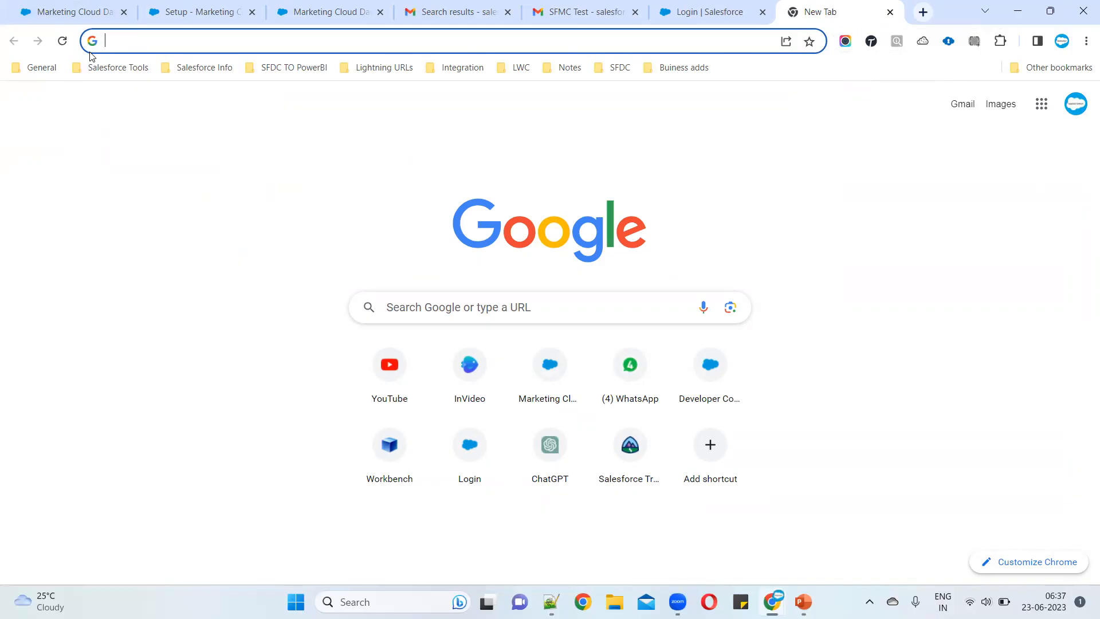
click(702, 12)
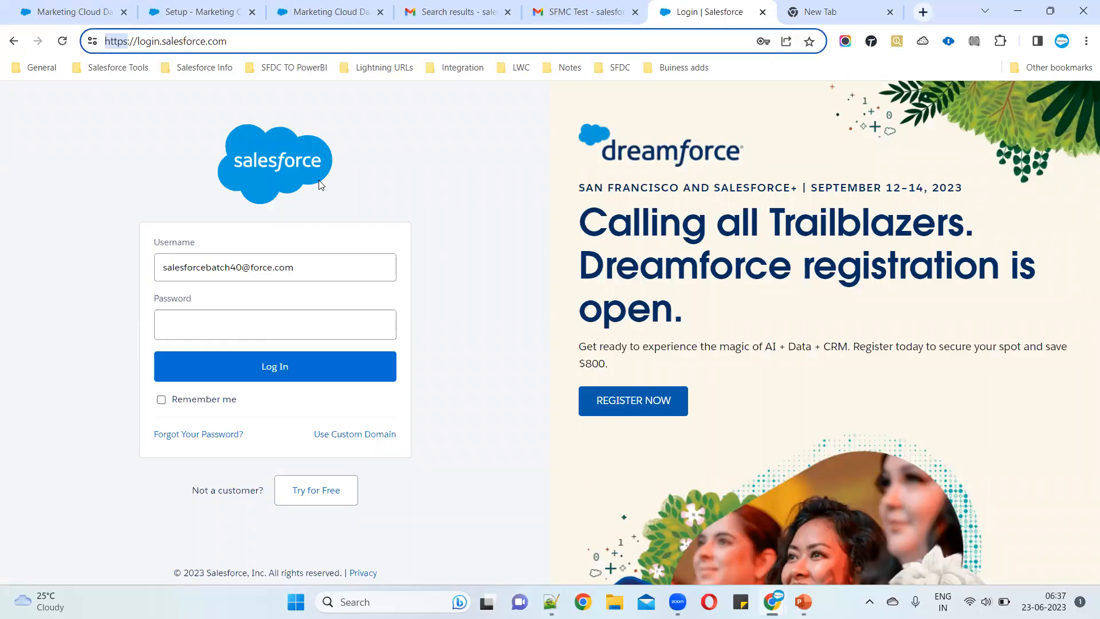
click(341, 12)
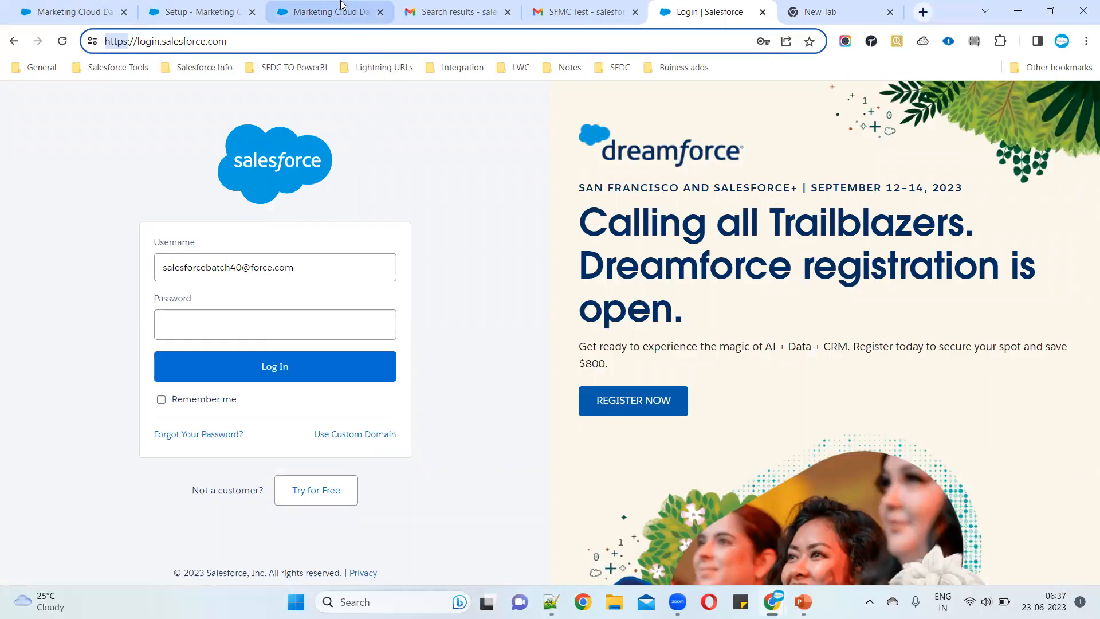
click(201, 12)
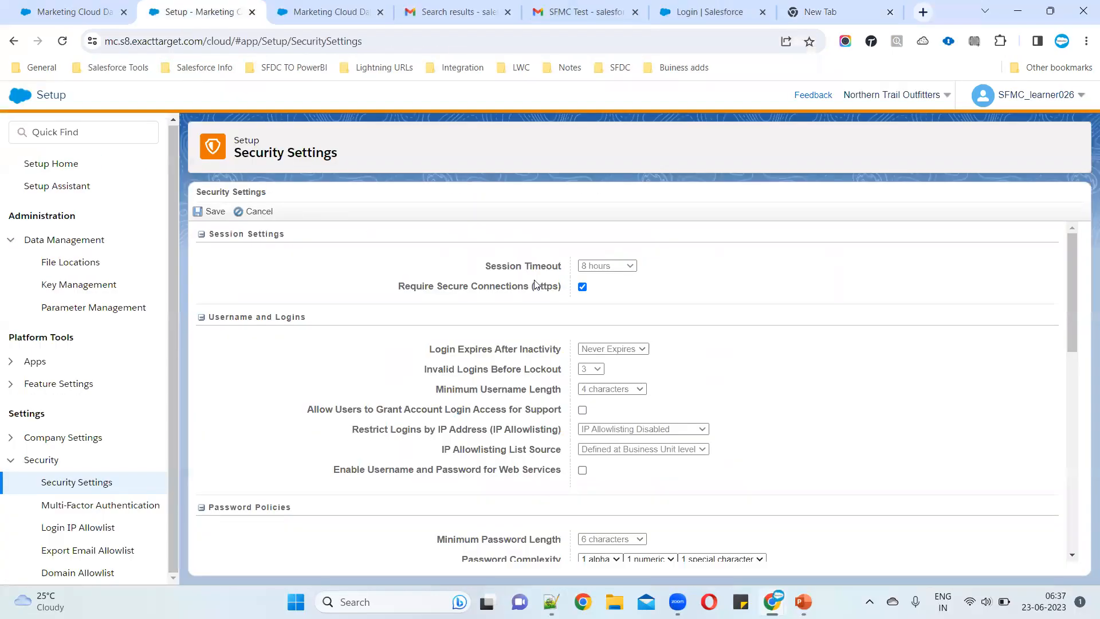
drag(397, 288, 567, 288)
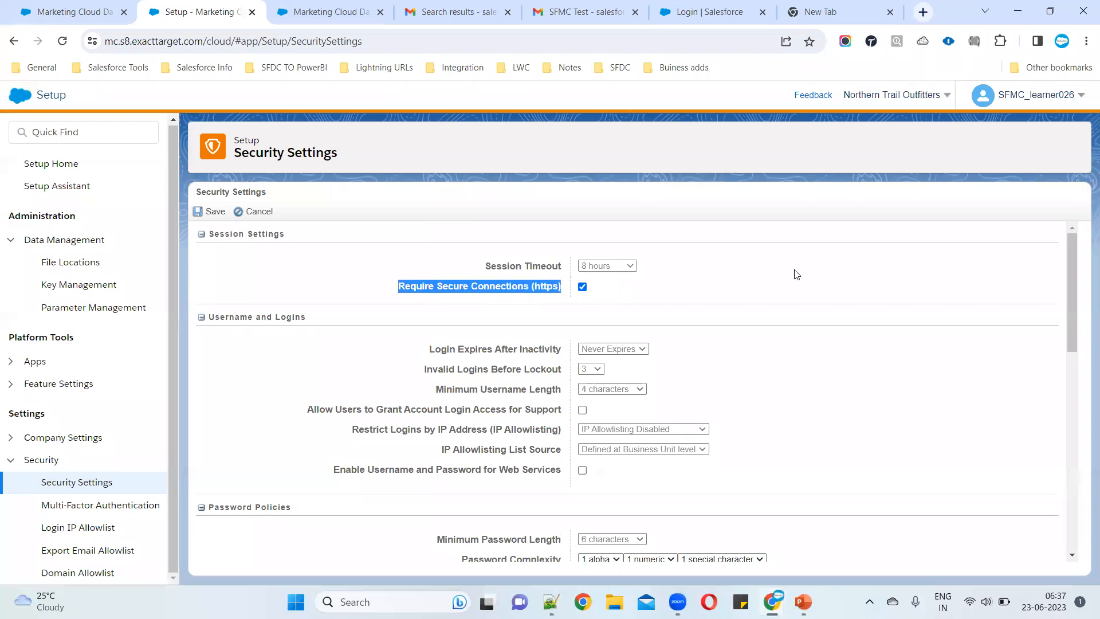
Browse the remaining security settings and locate the Username and Logins section
scroll(692, 337, down, 6)
scroll(693, 345, up, 5)
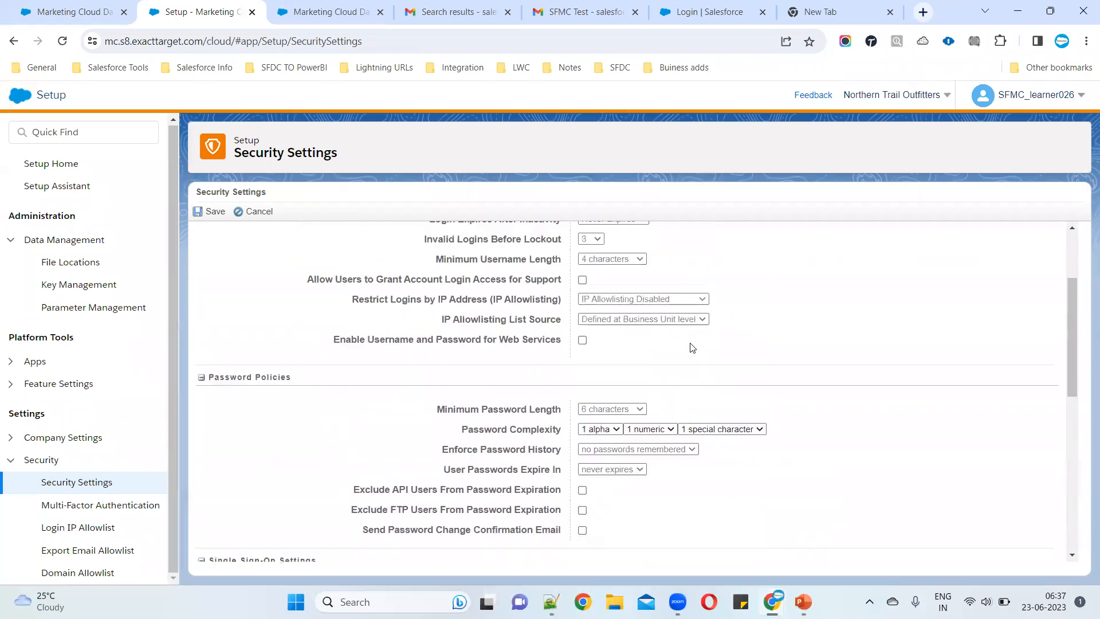
drag(210, 248, 342, 253)
click(342, 253)
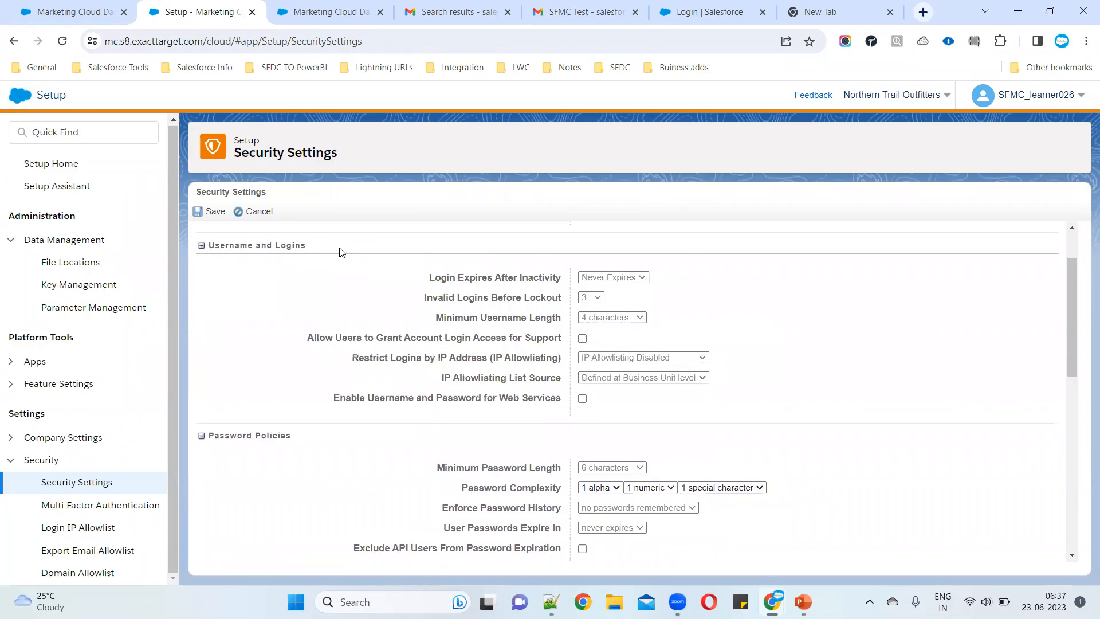
Try One Year for Login Expires After Inactivity and set it back to Never Expires
drag(427, 284, 596, 281)
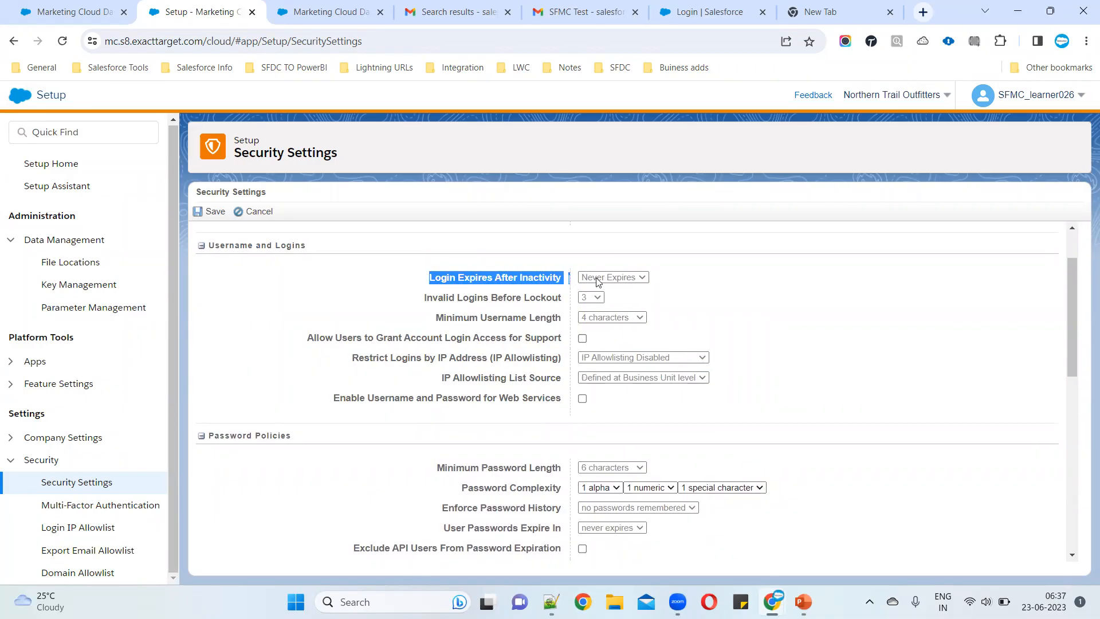
click(627, 278)
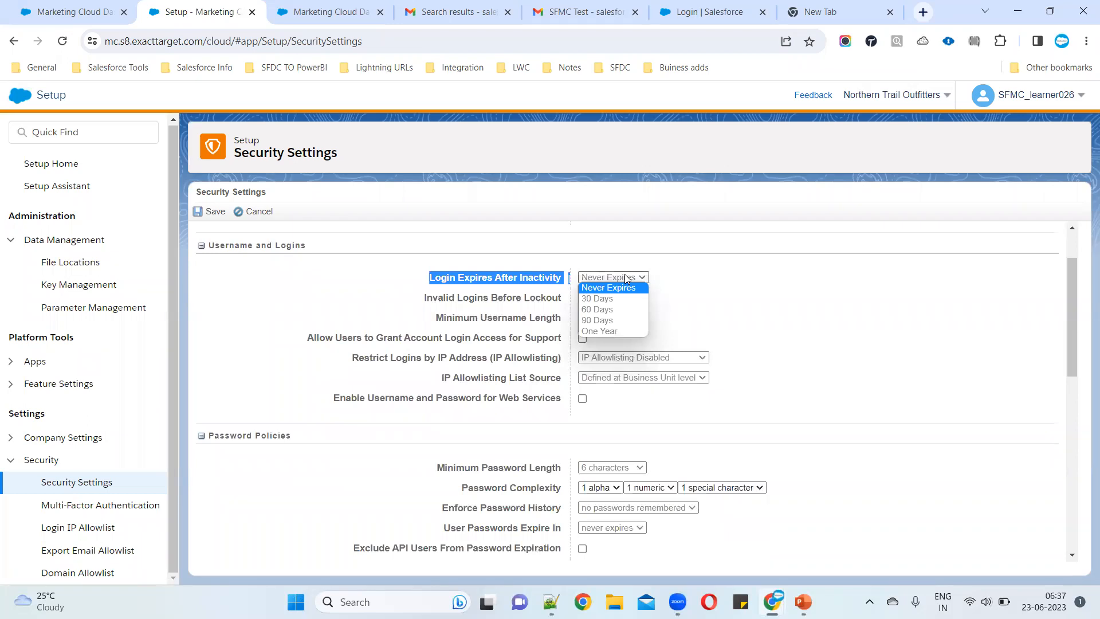
click(600, 331)
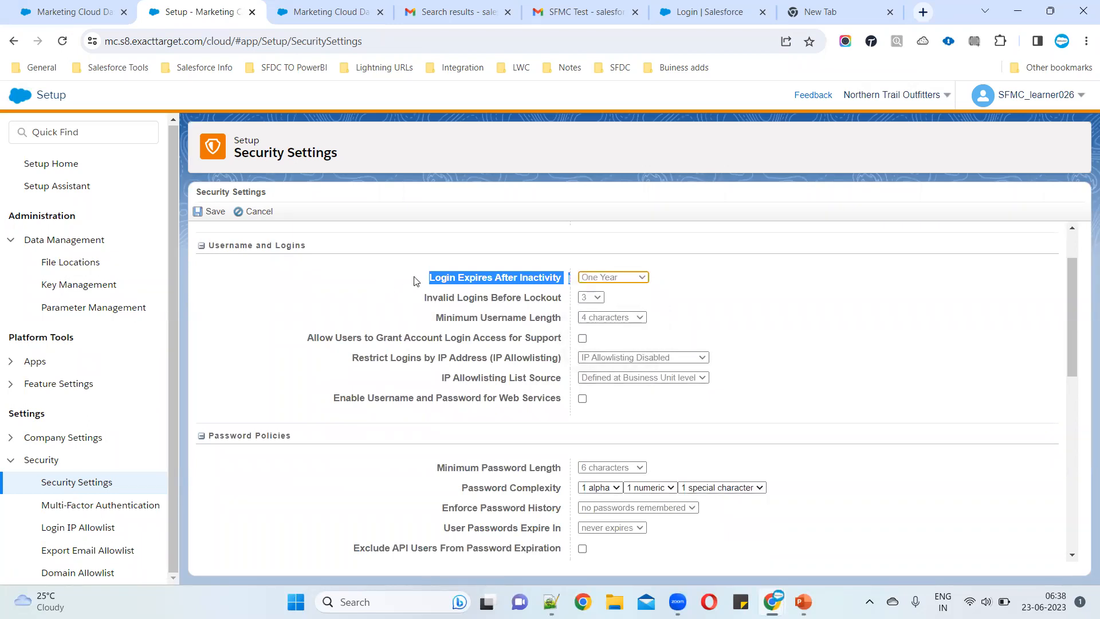
click(623, 279)
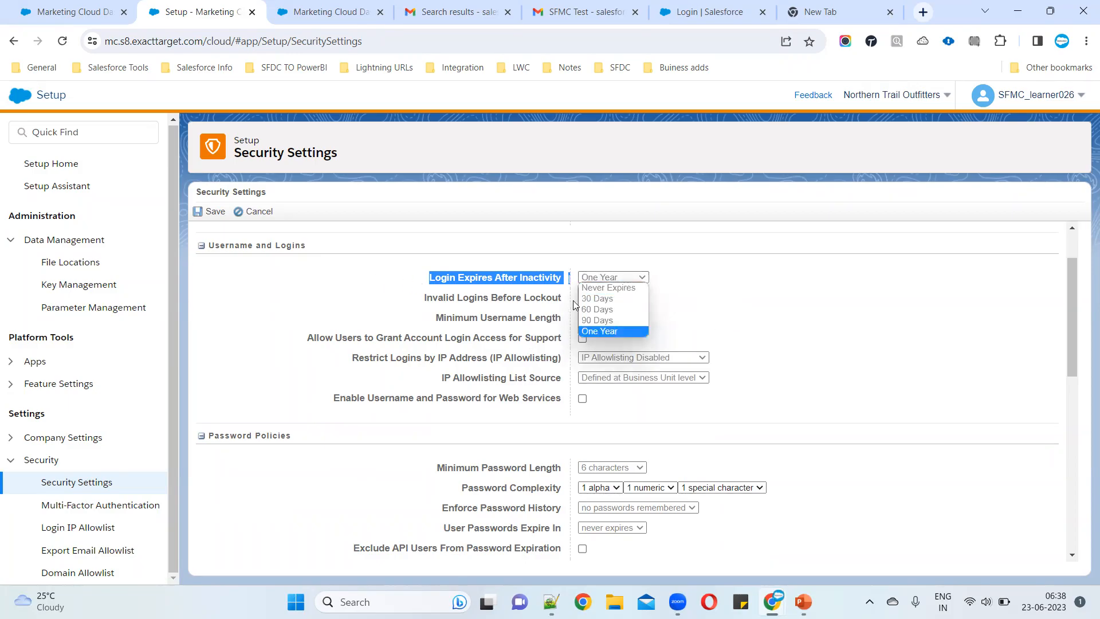
click(595, 291)
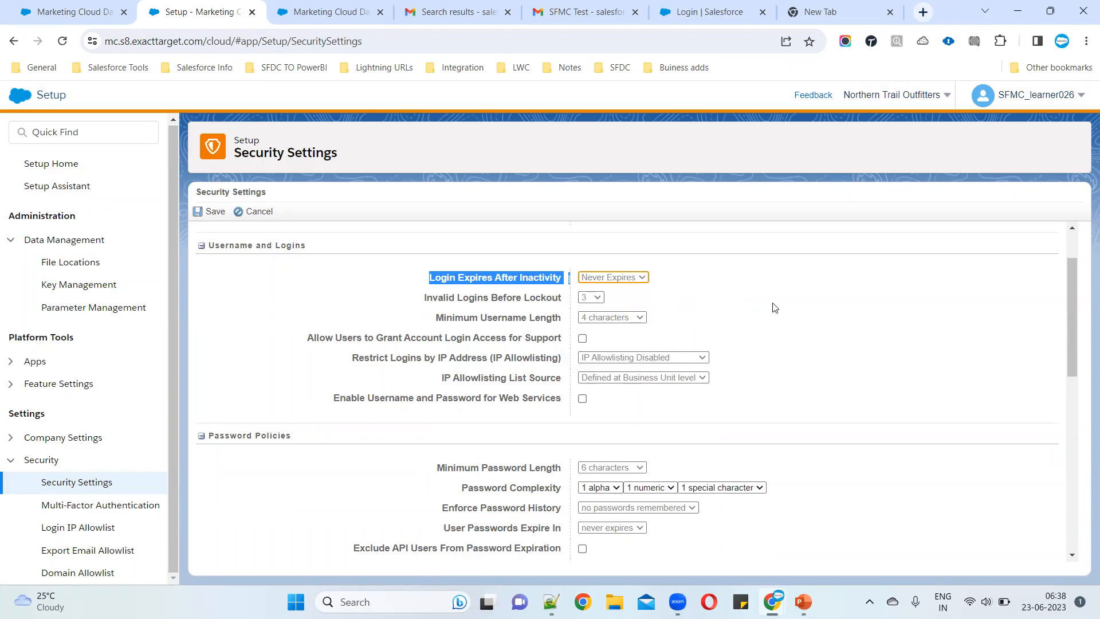
click(808, 309)
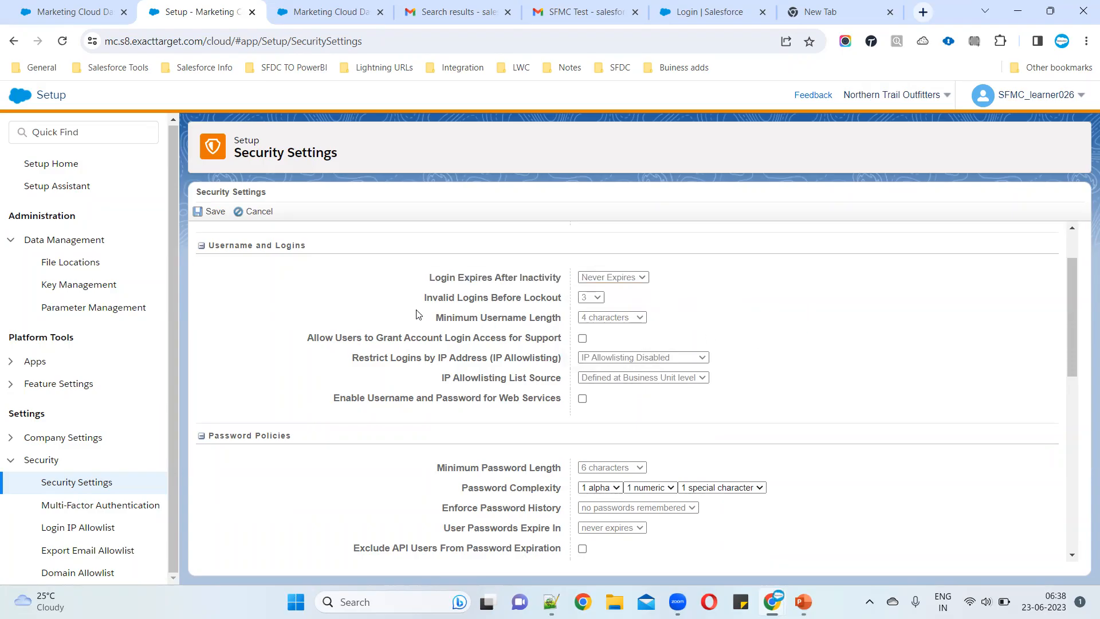
Review the choices for Invalid Logins Before Lockout and highlight the Minimum Username Length setting
drag(420, 297, 731, 298)
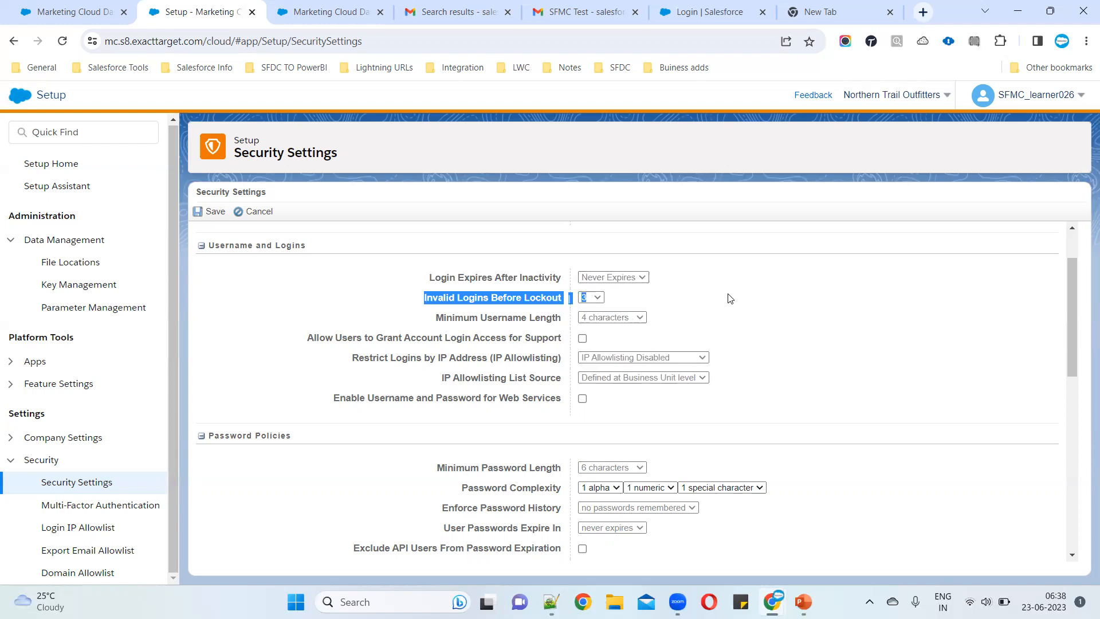
click(596, 298)
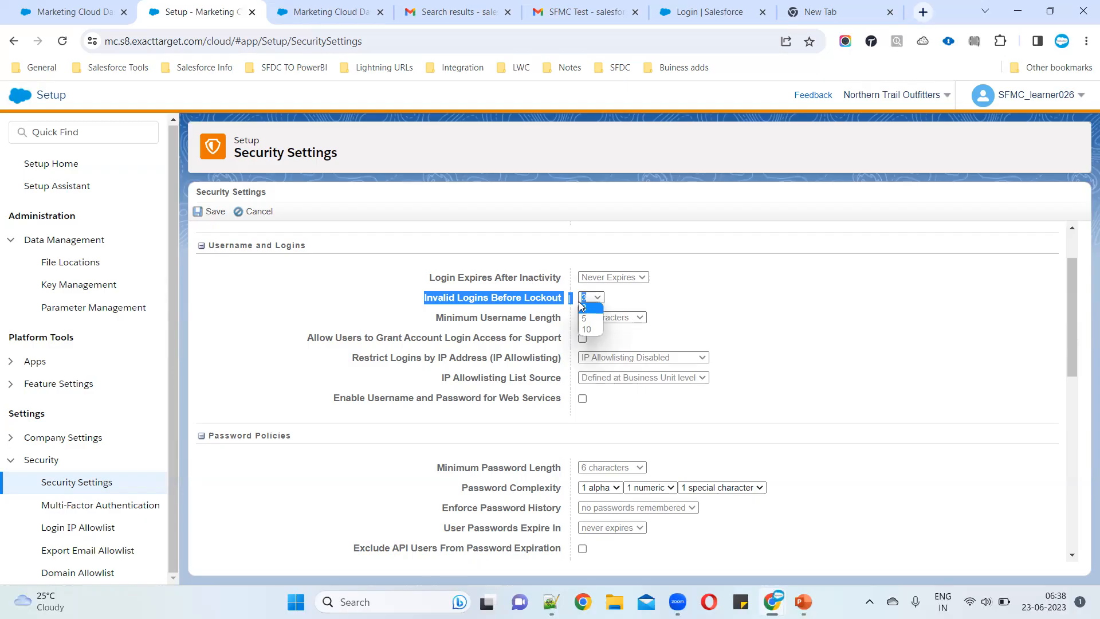
click(669, 305)
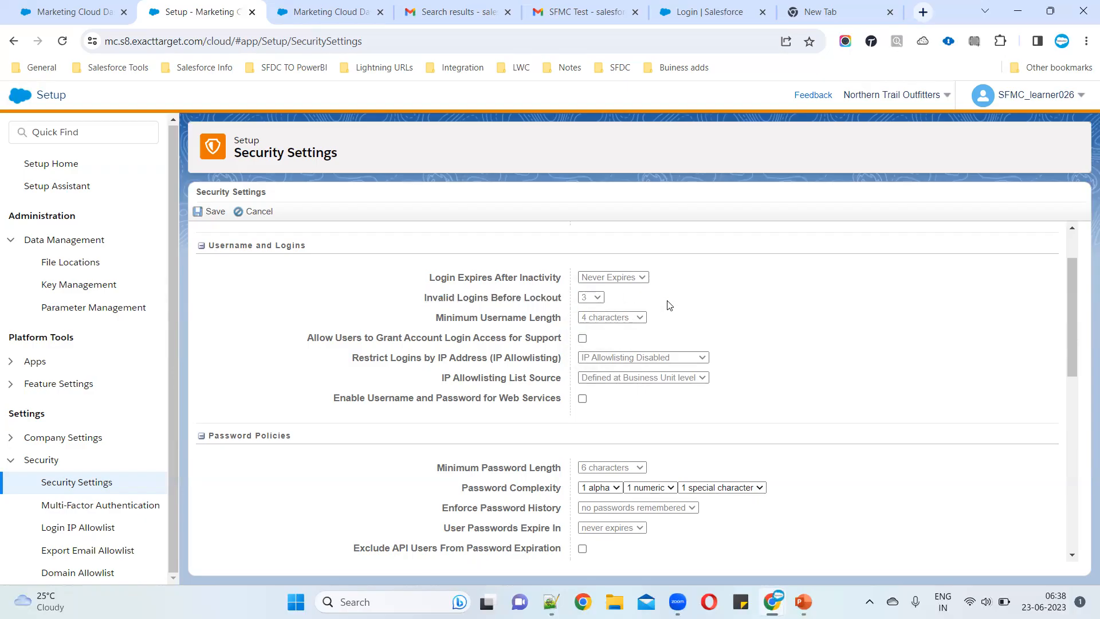
drag(434, 318, 587, 318)
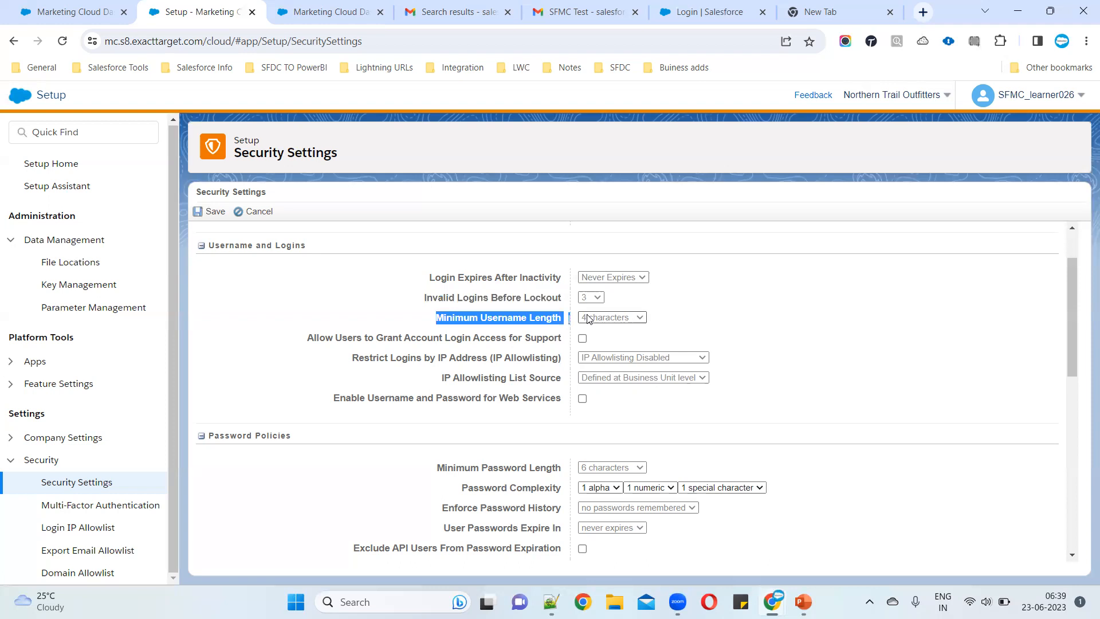
Try the choices for Minimum Username Length in the Username and Logins section and set it to 10 characters
click(616, 315)
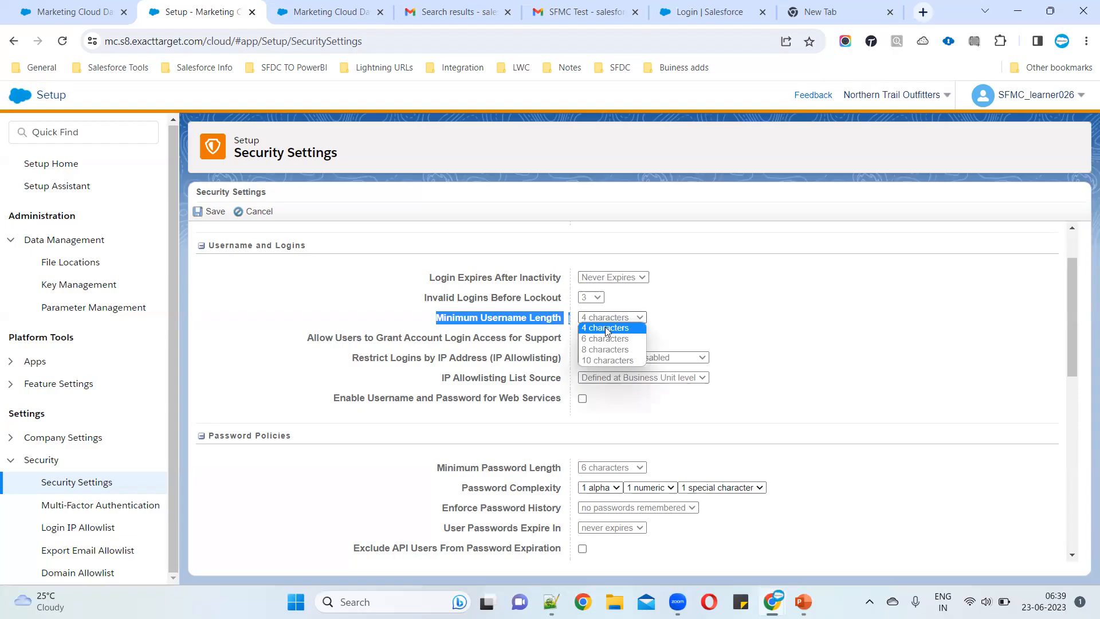
click(623, 364)
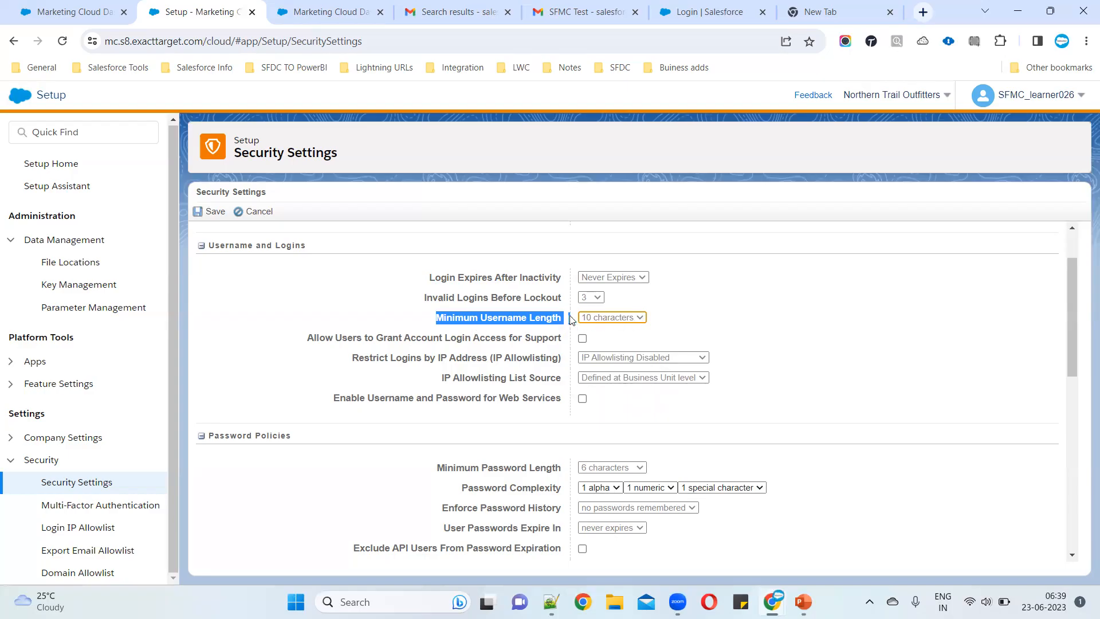
click(629, 319)
click(609, 330)
click(614, 319)
click(611, 360)
click(676, 322)
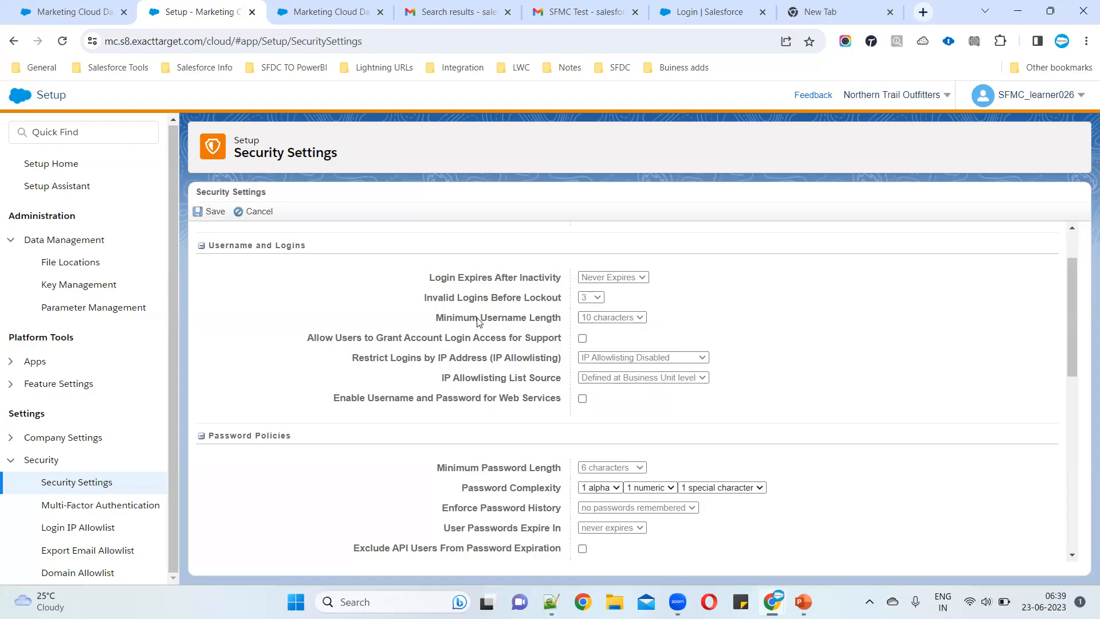
Highlight the Minimum Username Length label and review its available character lengths
drag(436, 317, 562, 324)
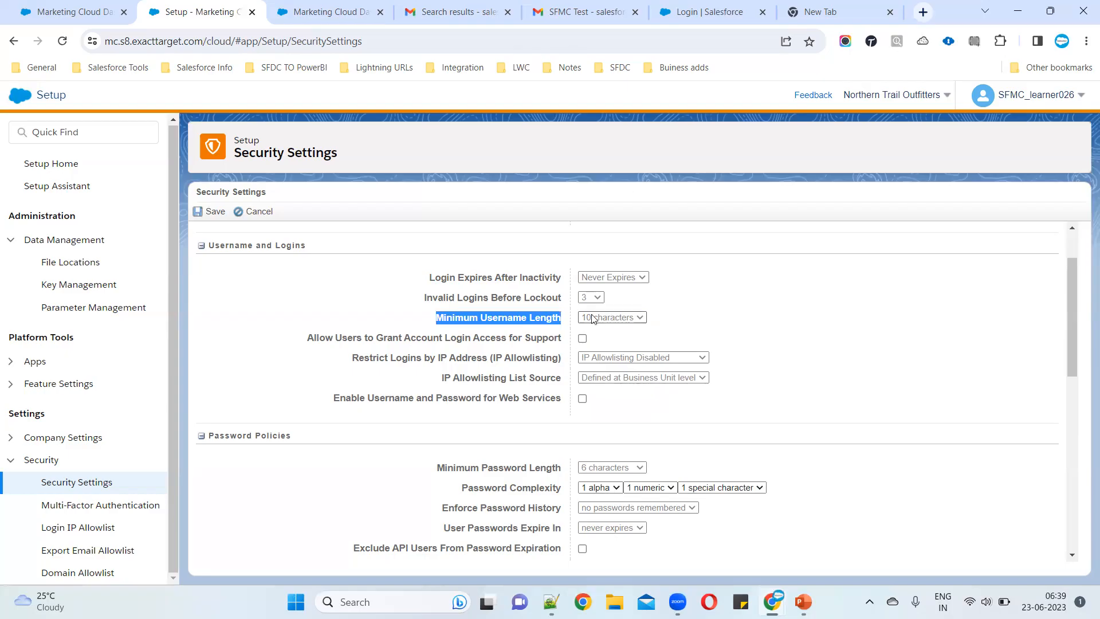
click(627, 320)
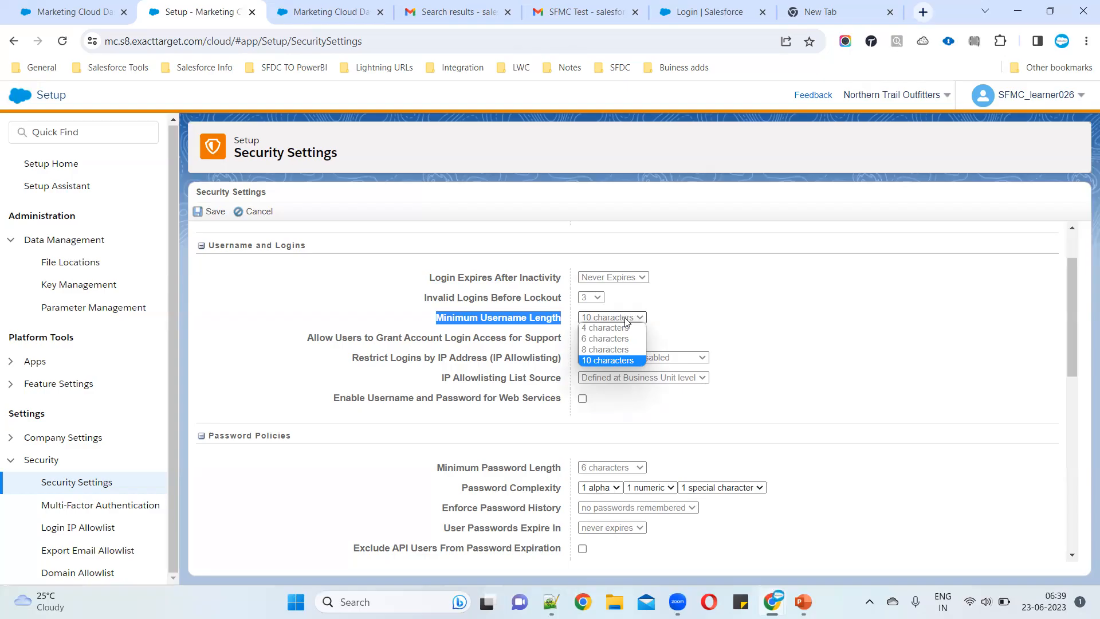
click(635, 320)
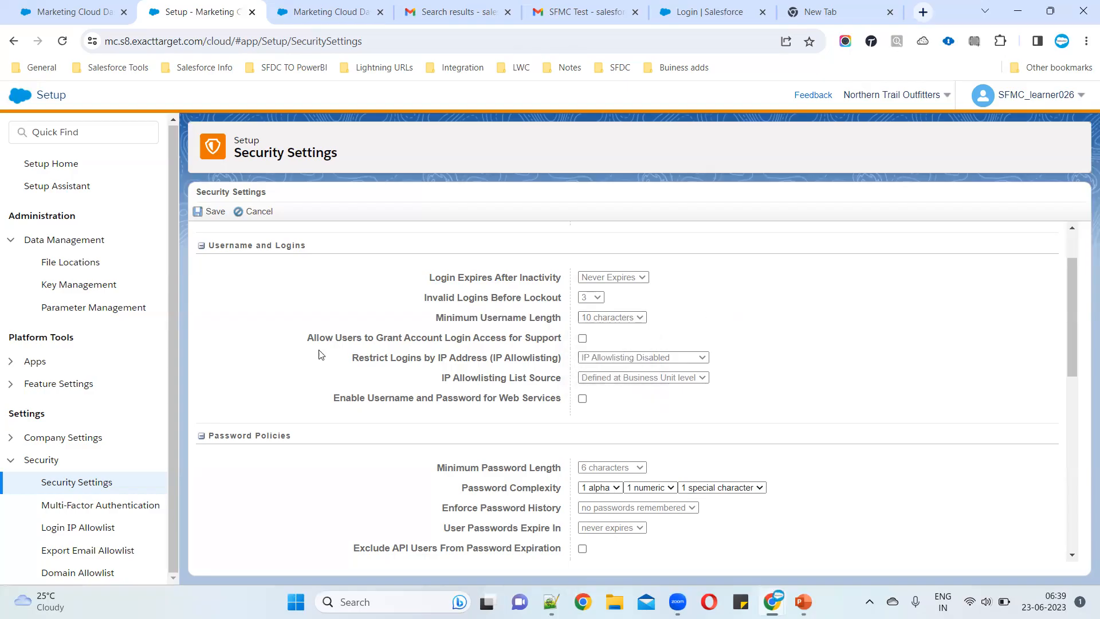
Highlight Allow Users to Grant Account Login Access for Support, try enabling it, and clear it again
drag(305, 343, 630, 342)
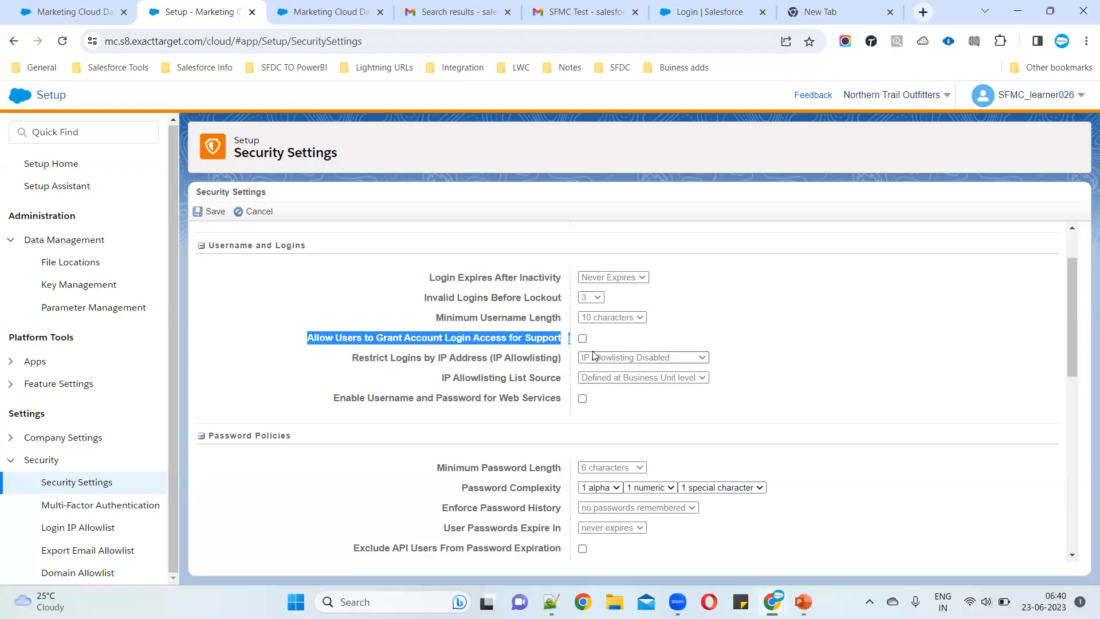
double_click(538, 339)
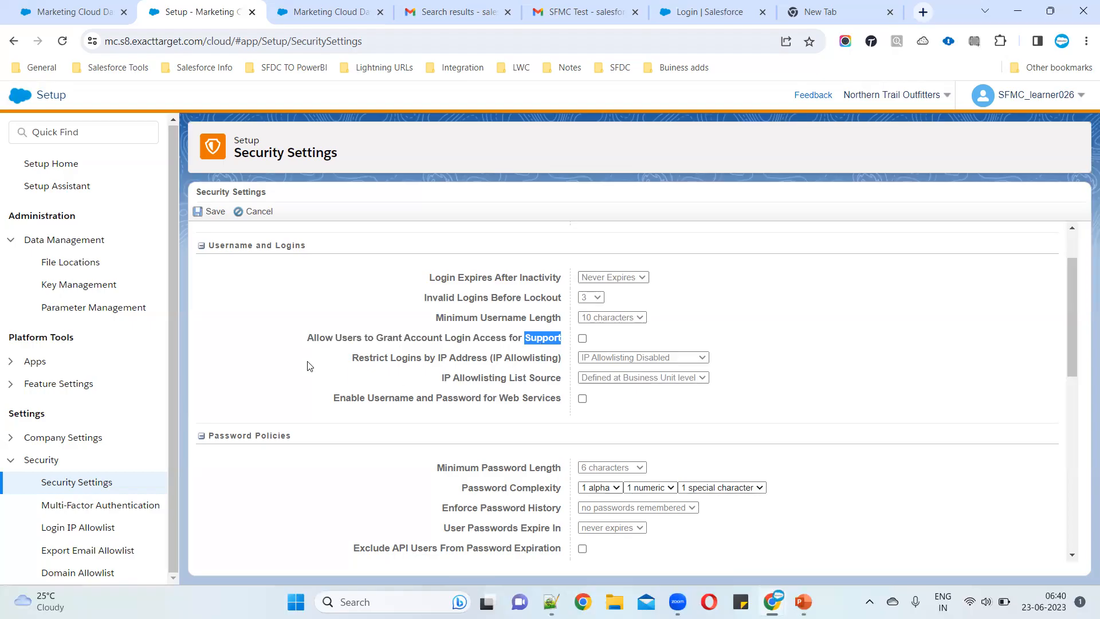
click(583, 338)
drag(308, 342, 580, 342)
click(686, 334)
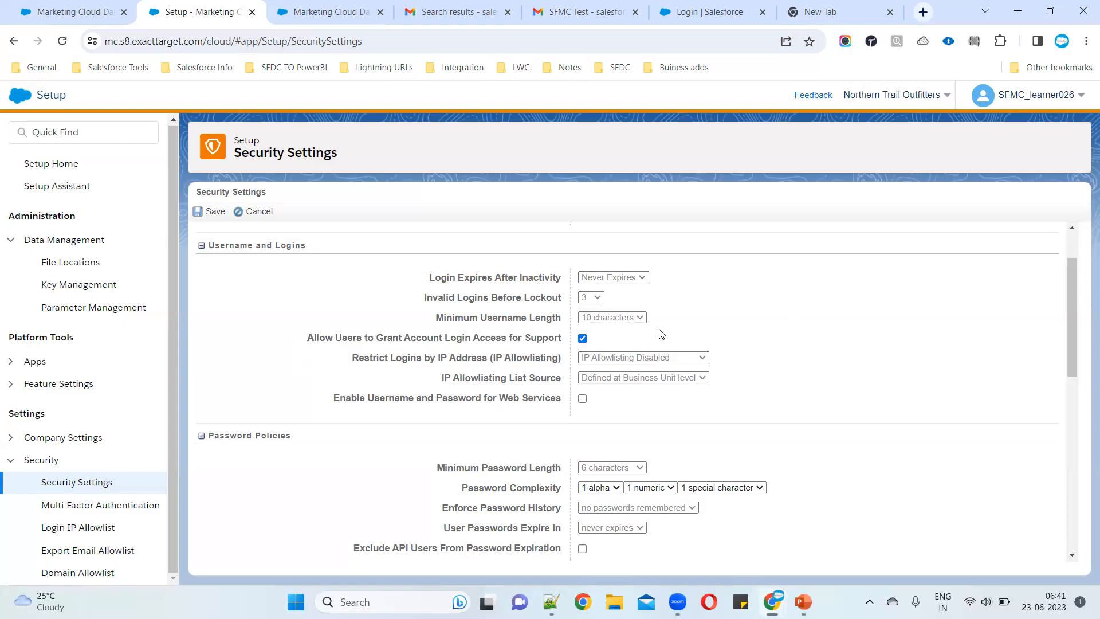
click(583, 339)
Highlight the two IP allowlisting settings and the Enable Username and Password for Web Services setting
drag(353, 361, 774, 376)
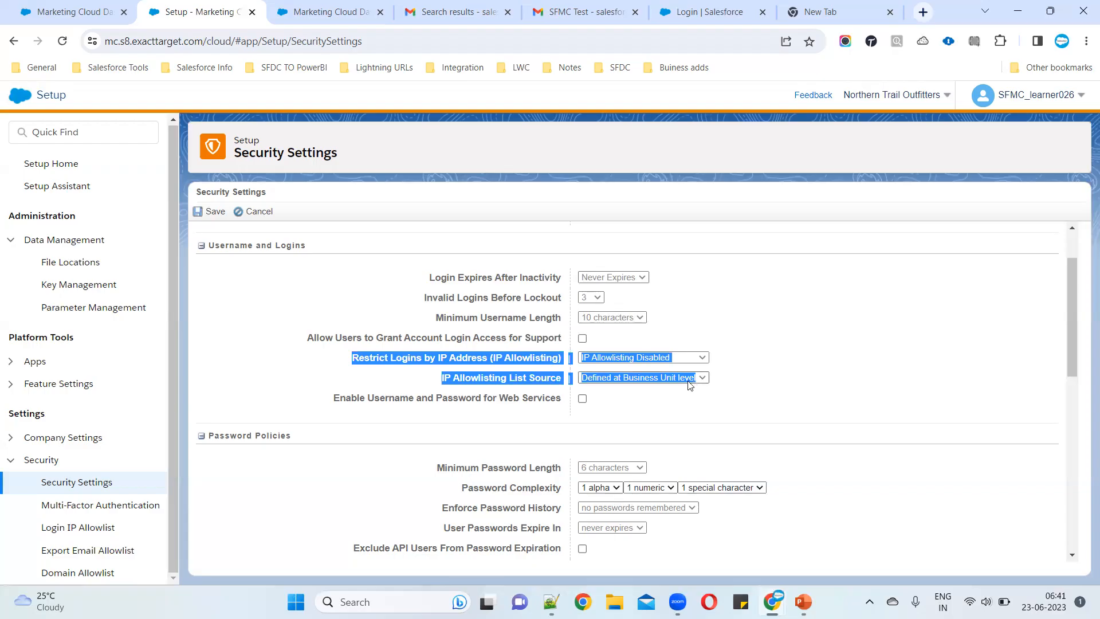
click(422, 417)
drag(330, 397, 695, 405)
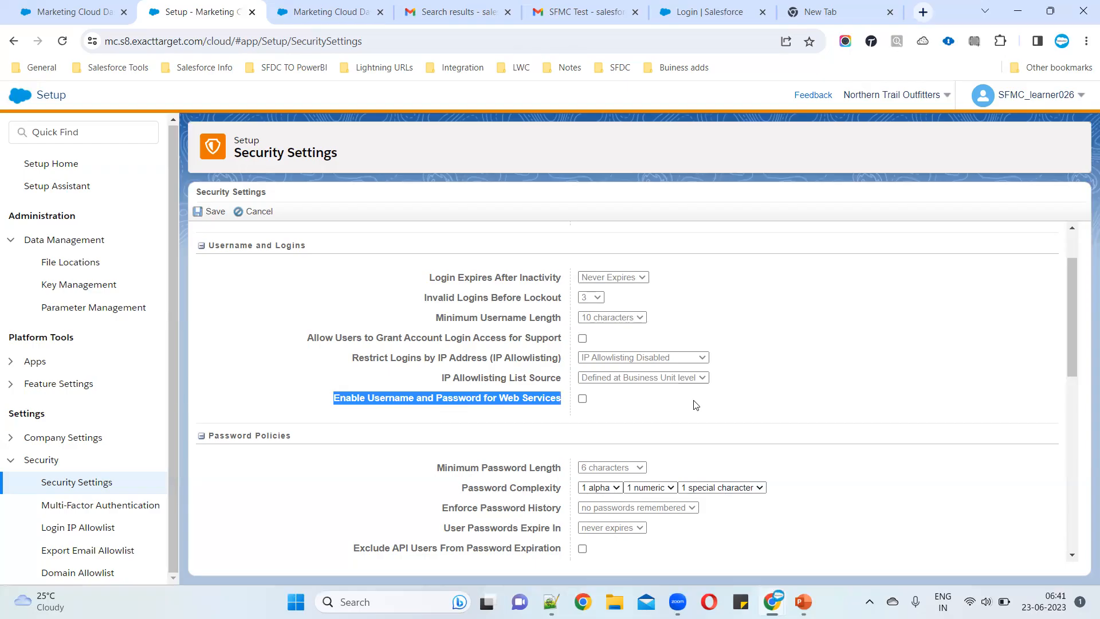
Try turning on Enable Username and Password for Web Services and turn it off again
scroll(688, 395, up, 1)
scroll(631, 321, down, 4)
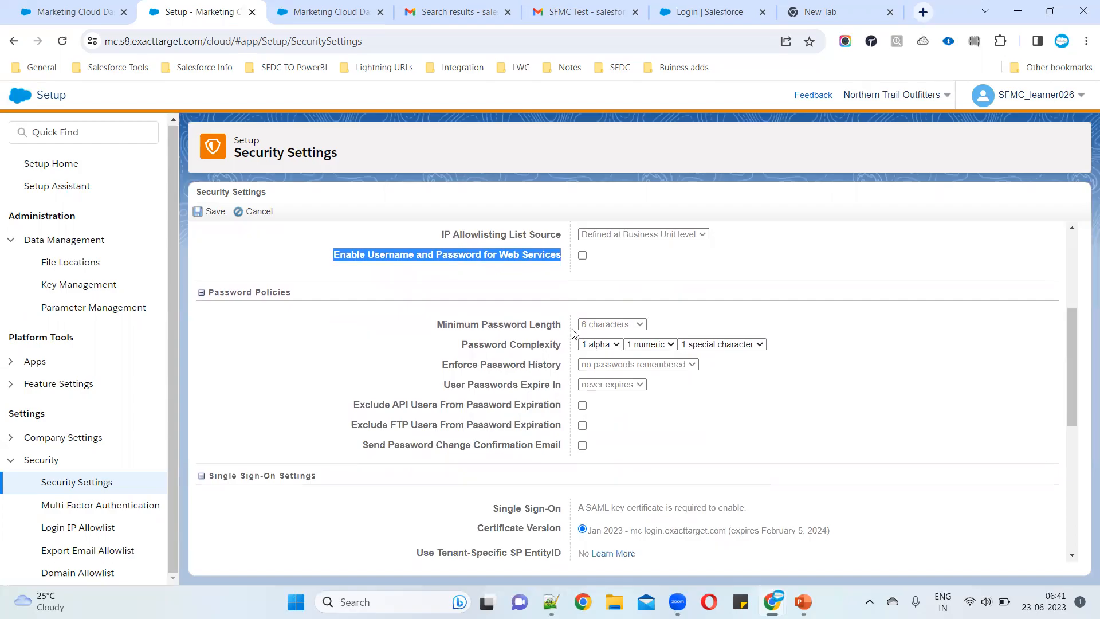
click(582, 255)
click(582, 255)
drag(319, 255, 417, 256)
drag(592, 261, 674, 264)
click(674, 264)
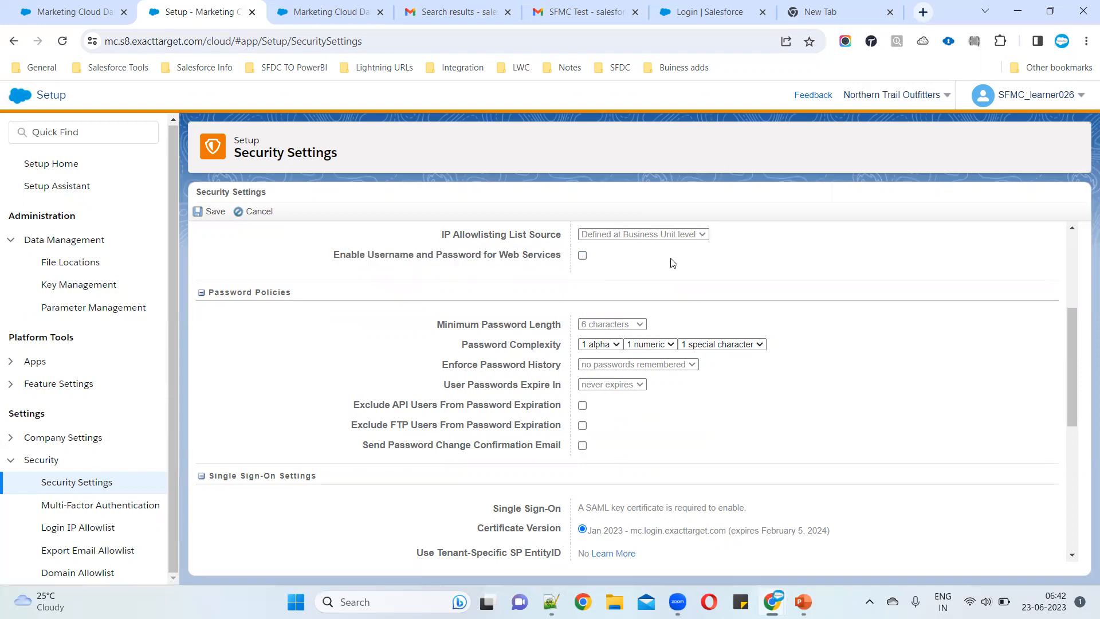
Highlight the whole block of Username and Logins settings to recap them
scroll(312, 272, up, 4)
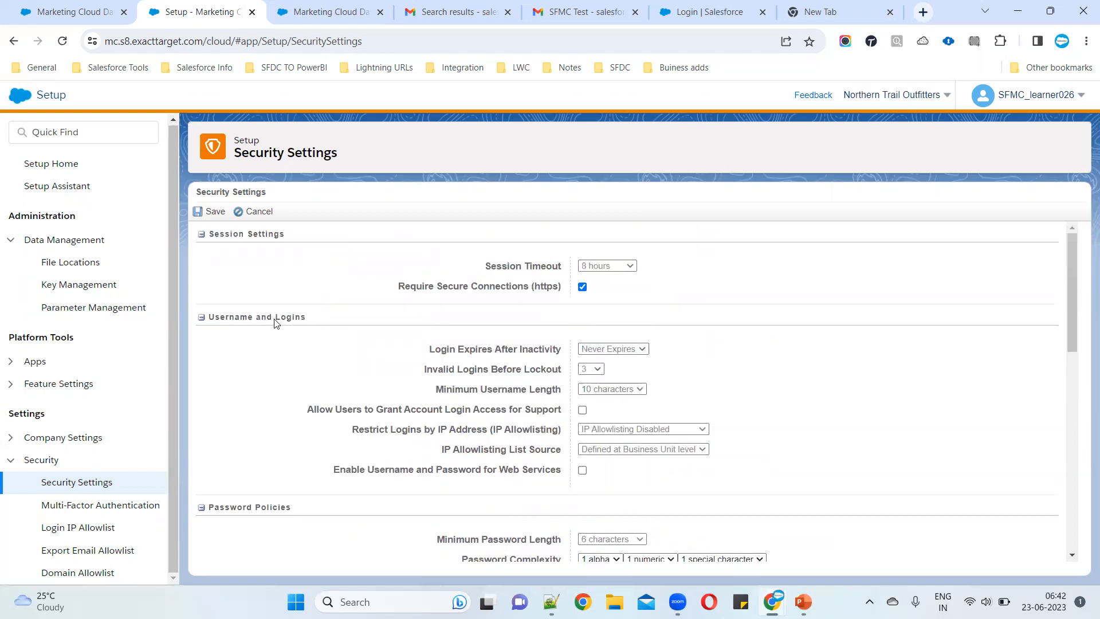
drag(395, 345, 848, 506)
click(816, 445)
Set the Minimum Password Length under Password Policies to 8 characters
scroll(749, 448, down, 4)
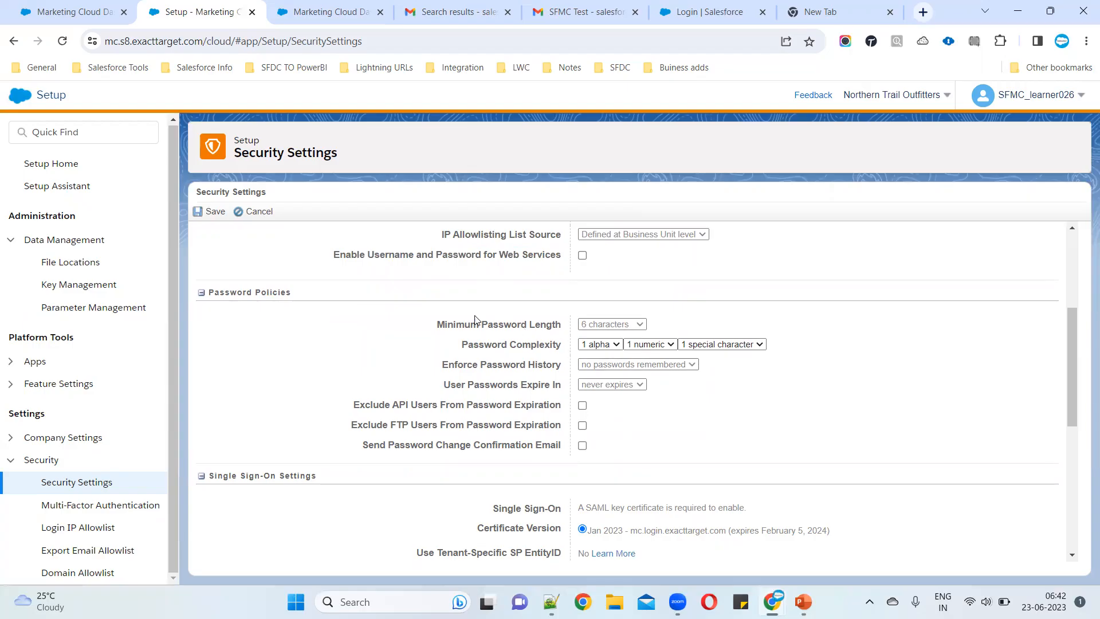
drag(436, 324, 655, 327)
click(723, 312)
click(633, 324)
click(607, 345)
Highlight Password Complexity and review its choices for alpha, numeric and special characters
drag(462, 346, 613, 339)
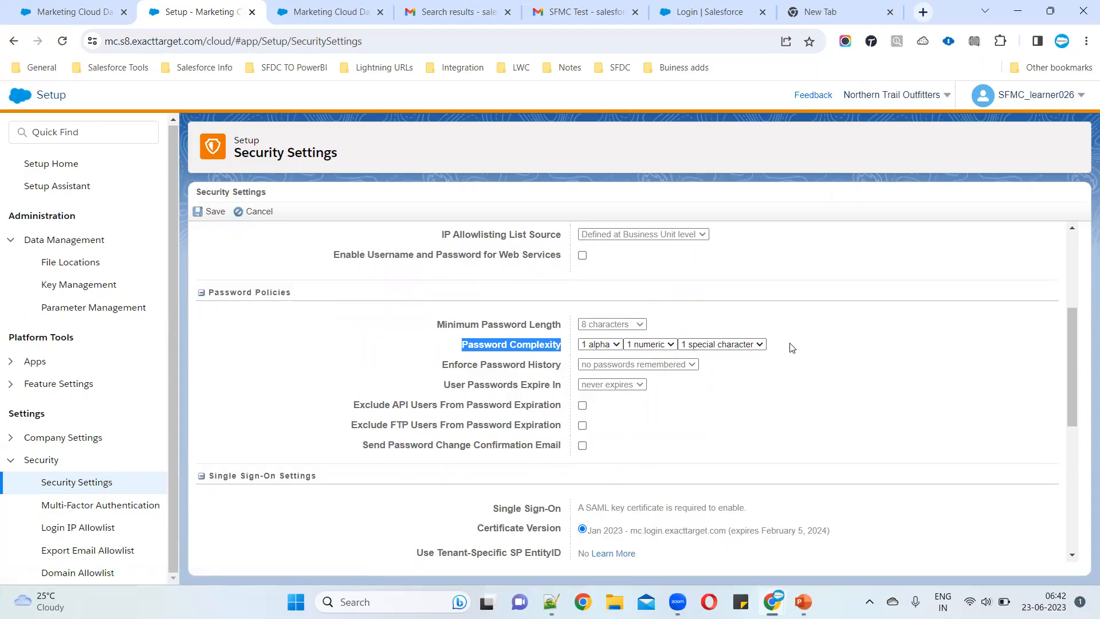
click(600, 344)
click(650, 343)
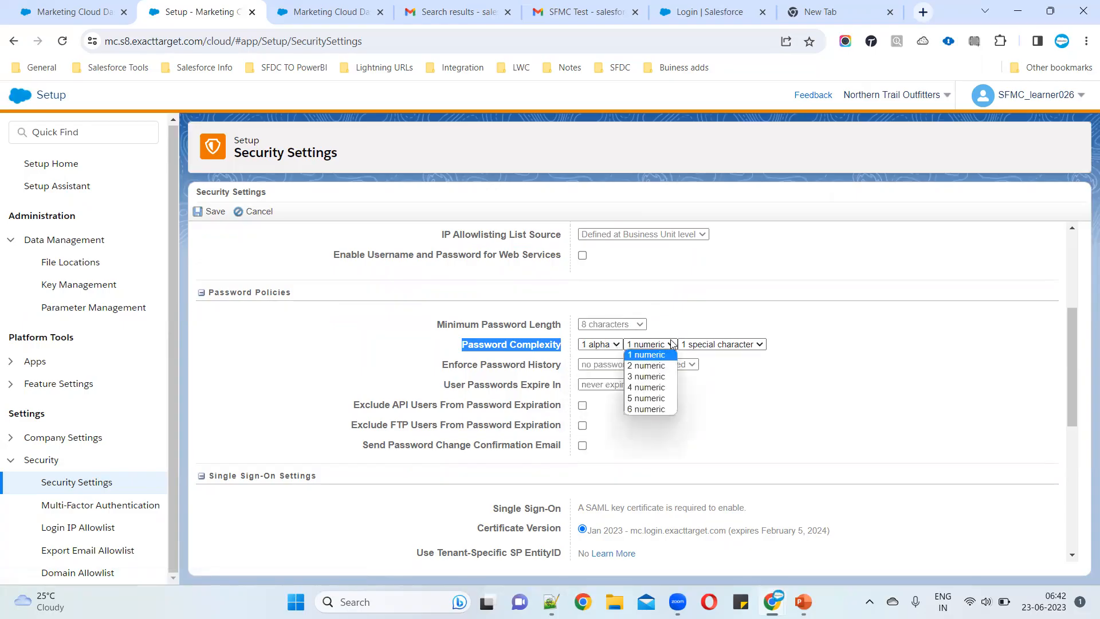
click(736, 344)
click(704, 319)
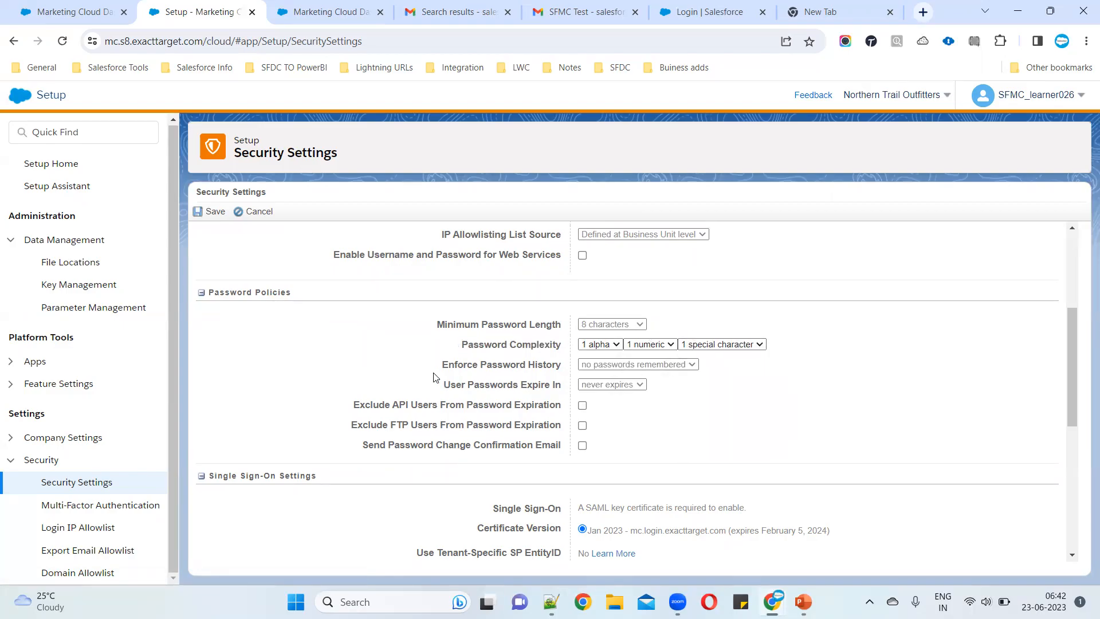
Review the choices for Enforce Password History and User Passwords Expire In
click(619, 365)
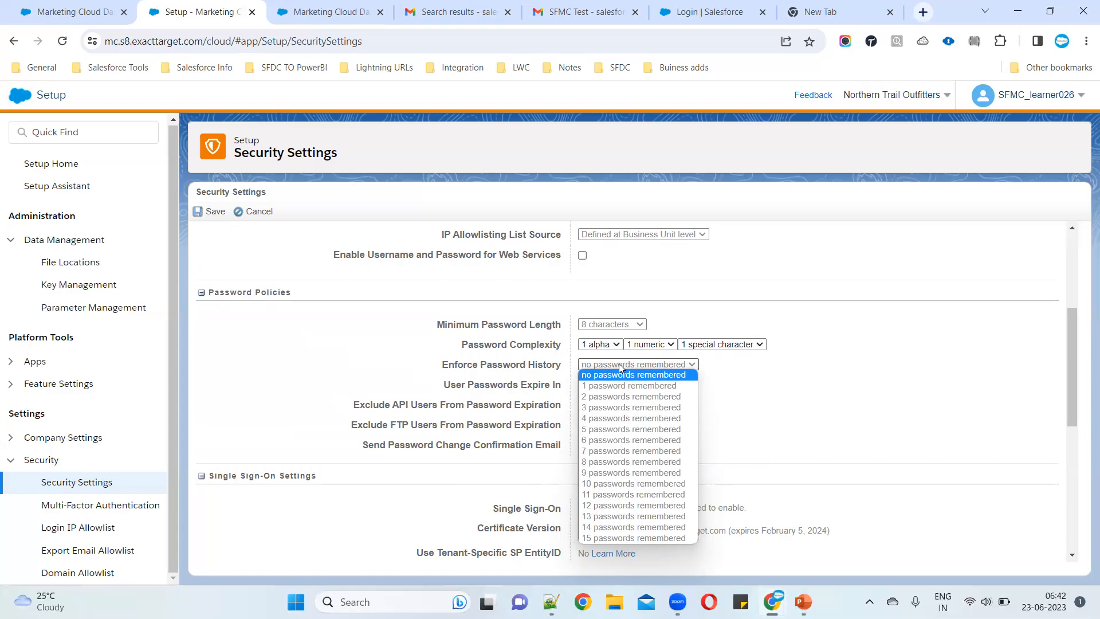
click(425, 366)
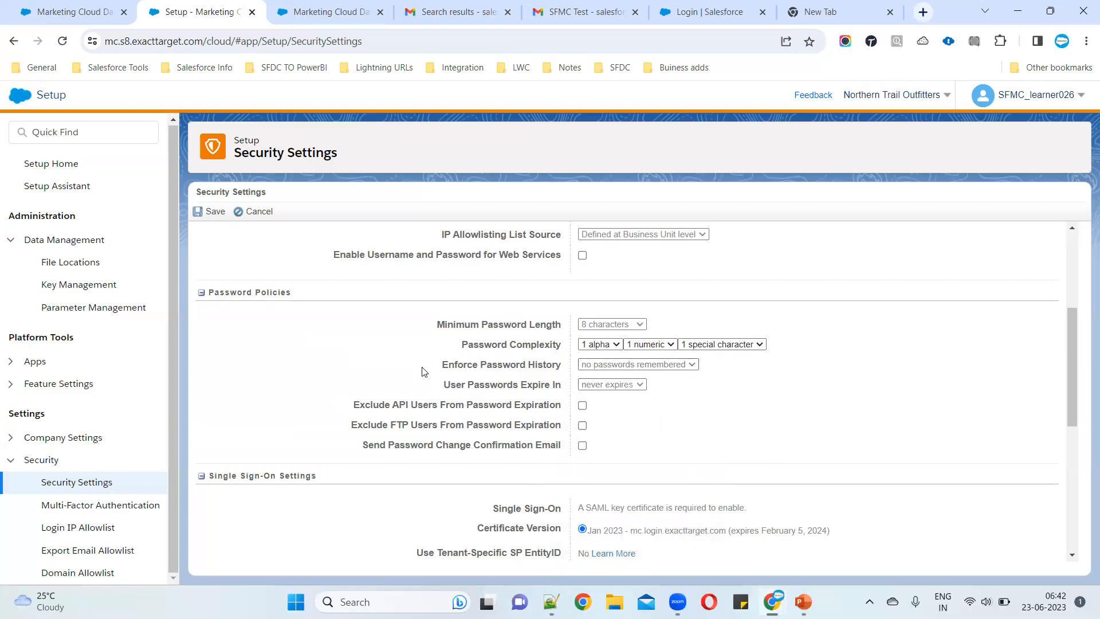
drag(443, 387, 607, 385)
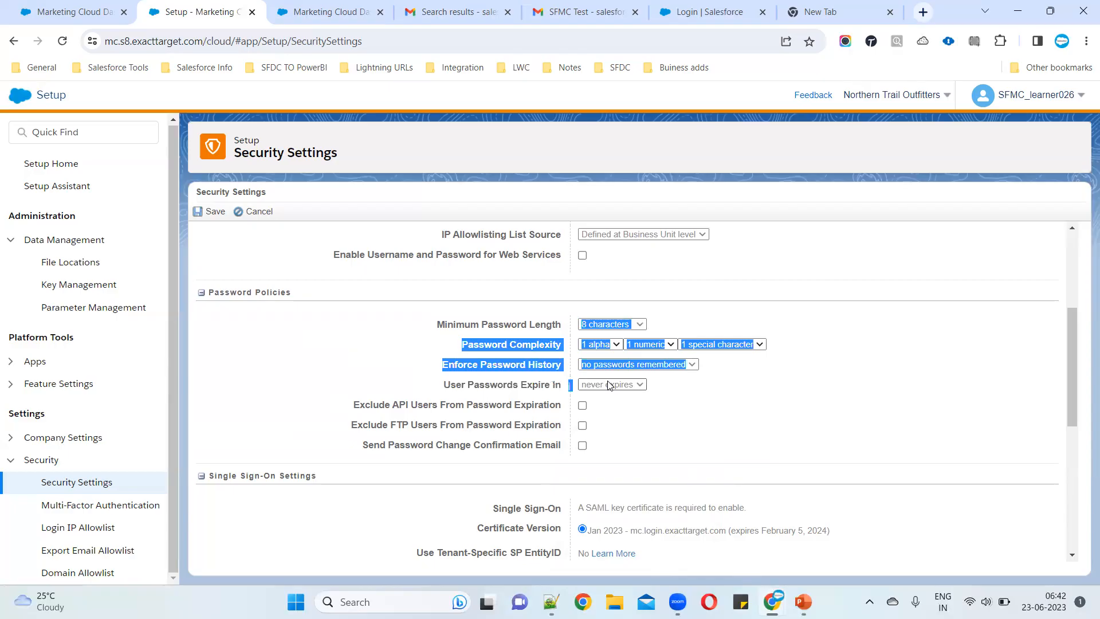
click(613, 384)
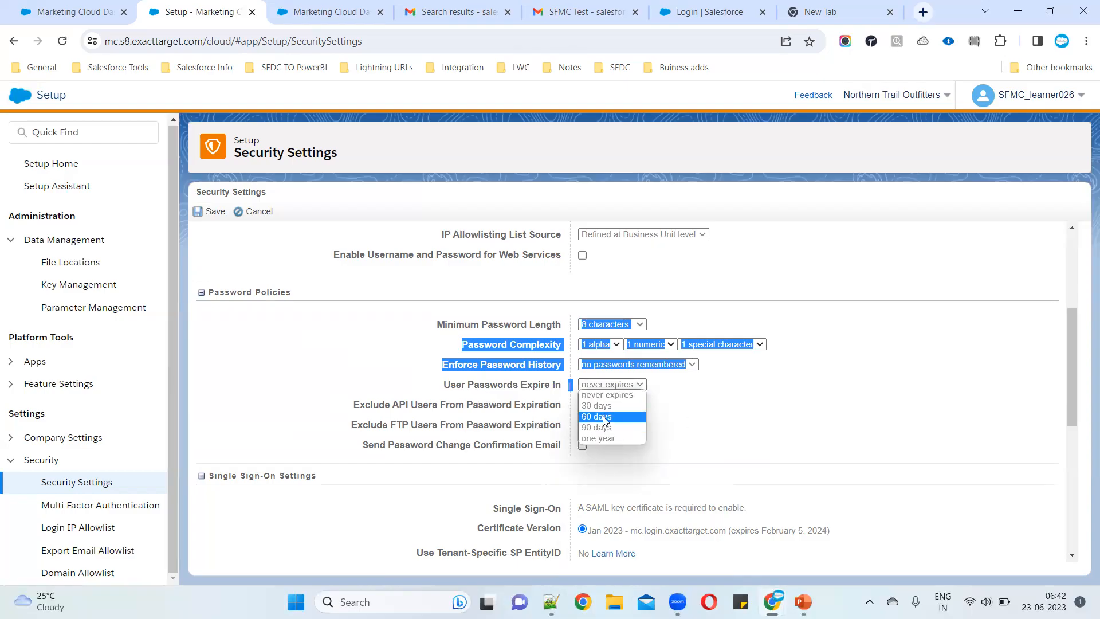
click(720, 419)
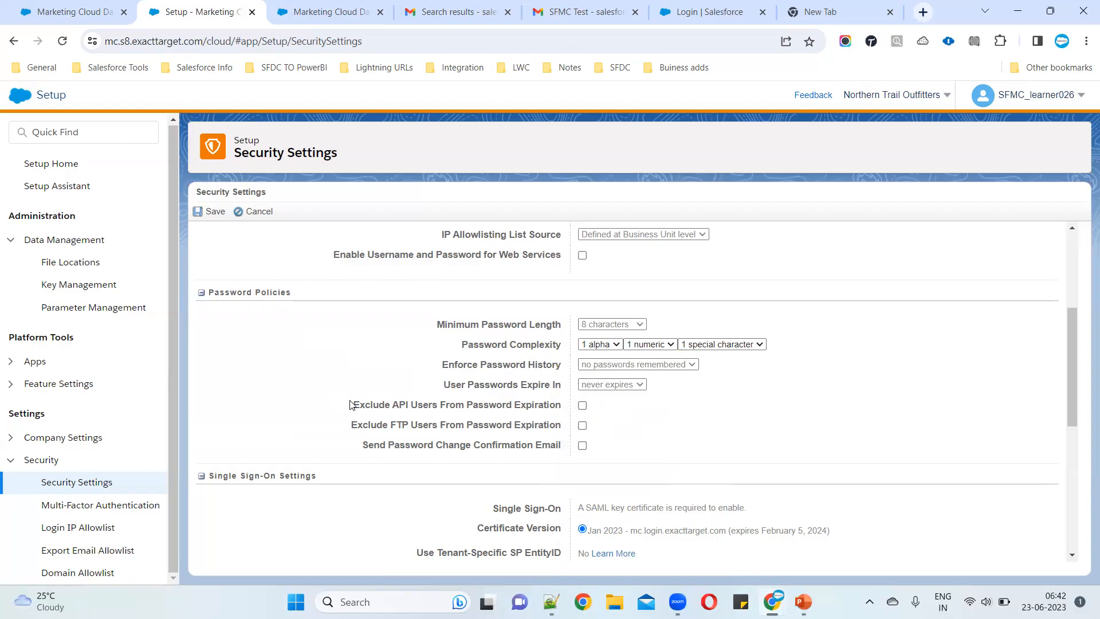
Highlight the API and FTP password expiration exclusions and the password change confirmation email setting, ending with the whole Password Policies block
double_click(371, 405)
drag(411, 408, 598, 411)
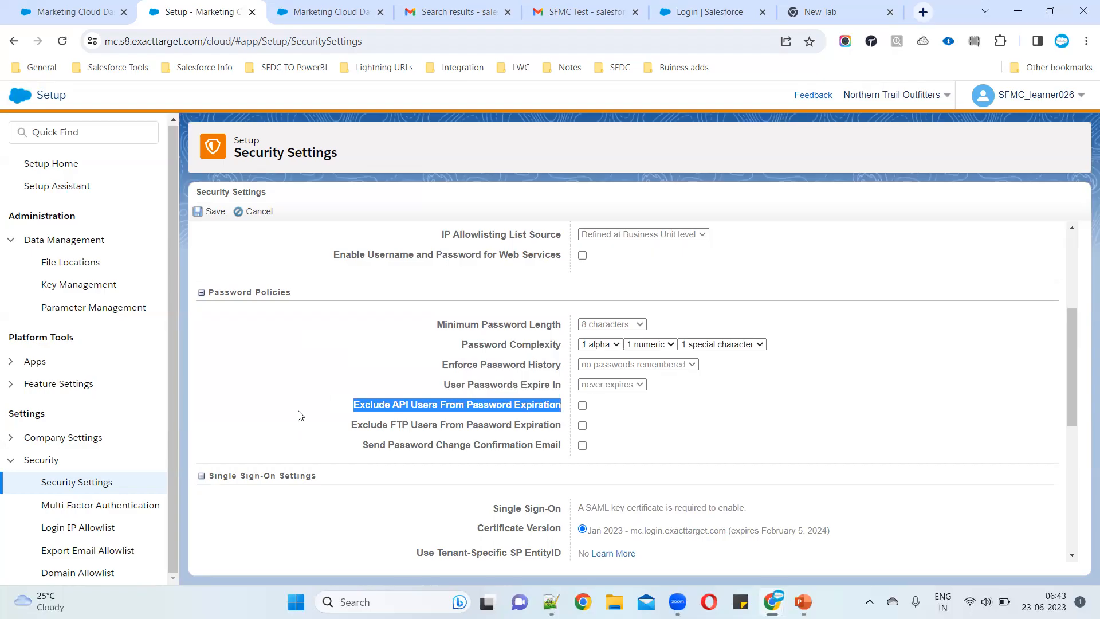
drag(350, 428, 567, 434)
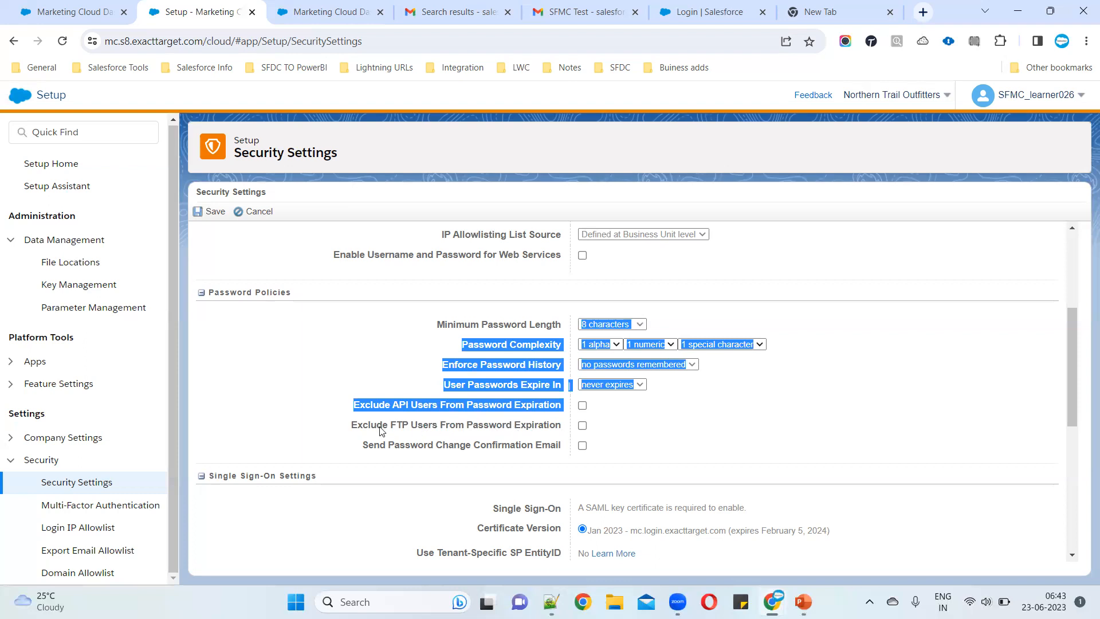
click(682, 425)
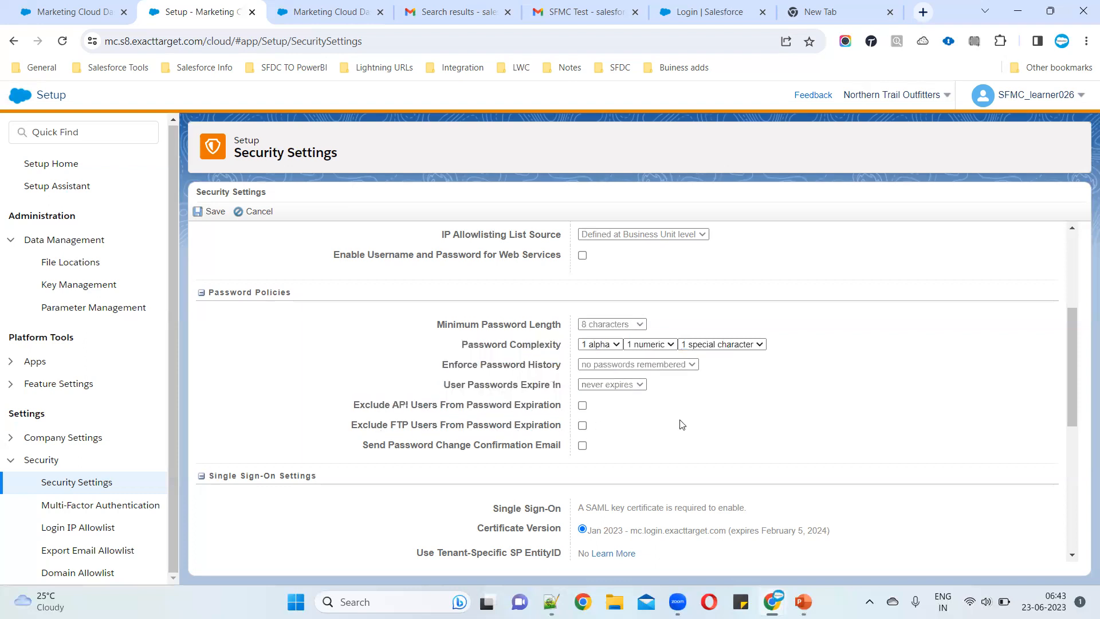
drag(361, 446, 566, 457)
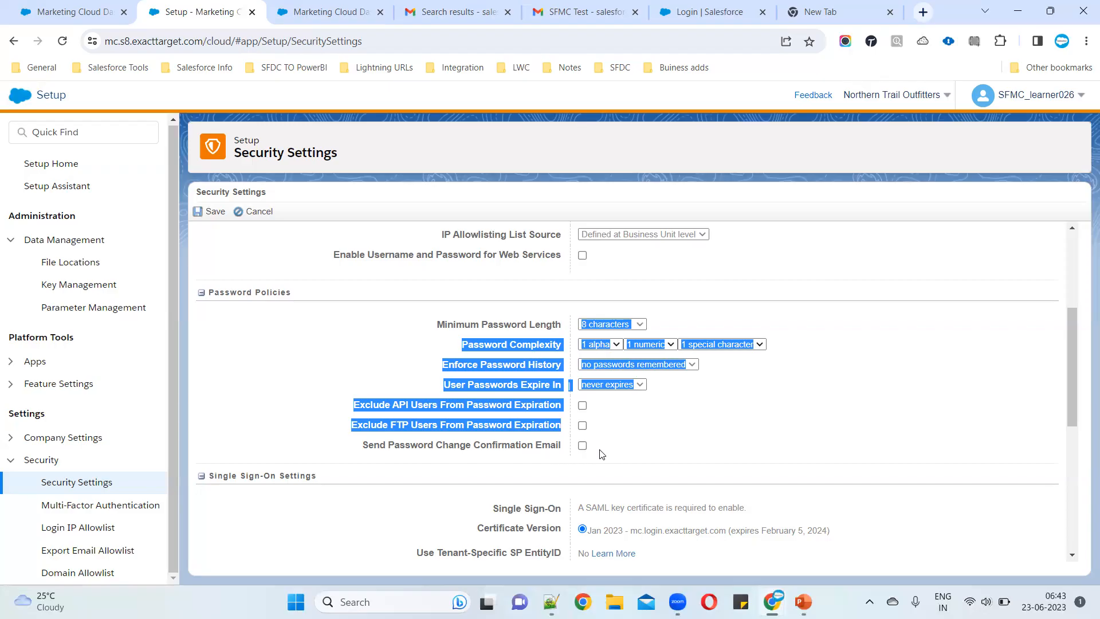
click(615, 439)
drag(406, 319, 695, 448)
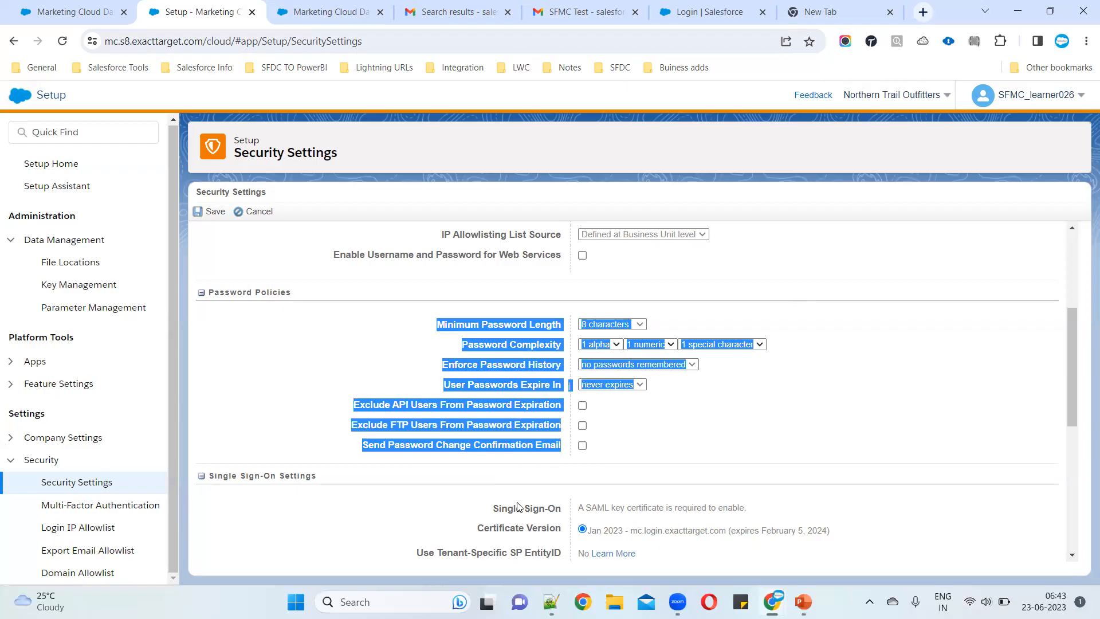
Switch to the PowerPoint deck, present slide 21 with the recommended security settings, and leave the slide show
mouse_move(775, 593)
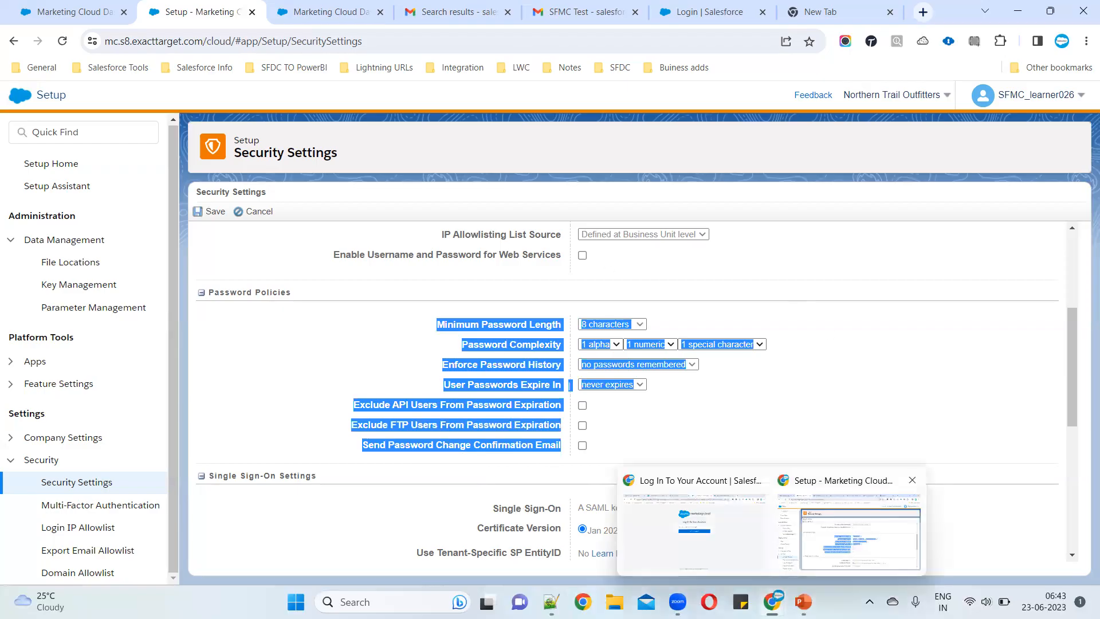
click(804, 601)
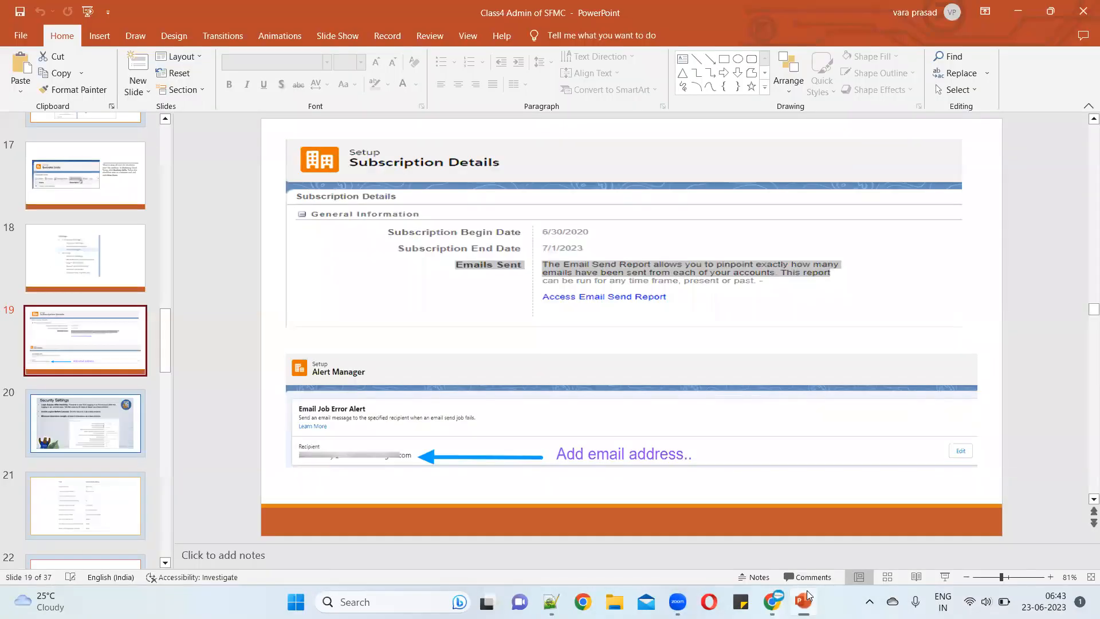
click(100, 496)
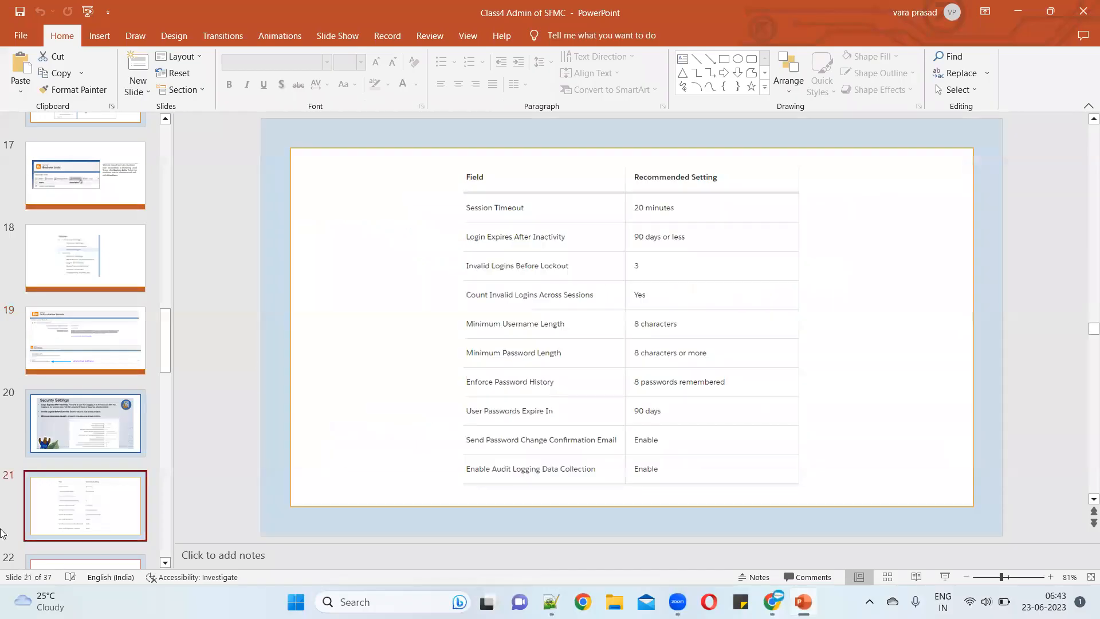
click(945, 577)
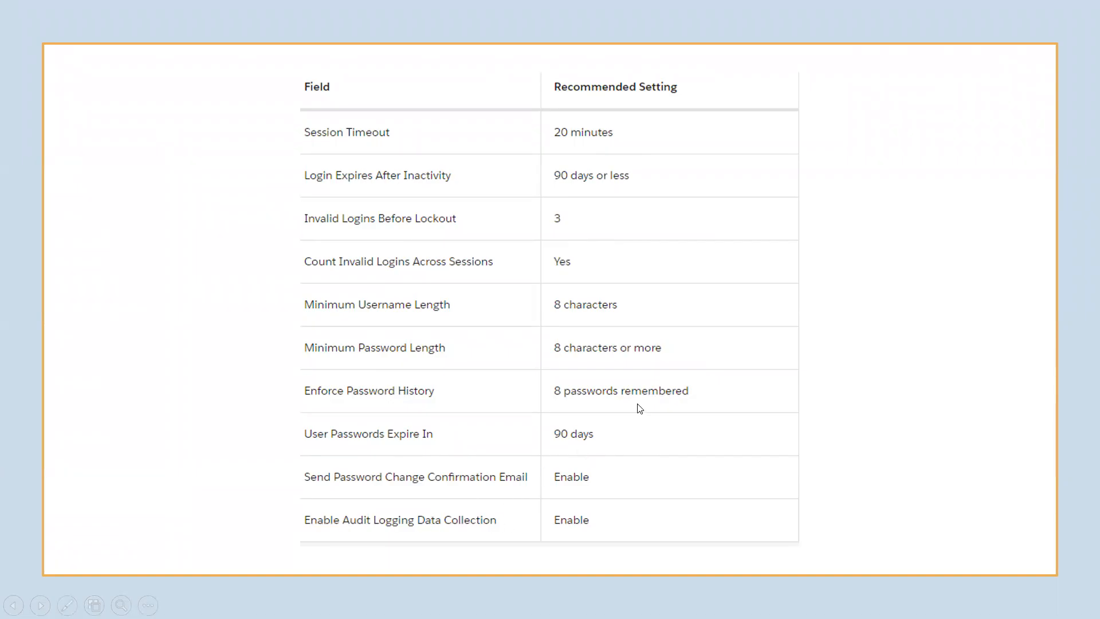
key(Escape)
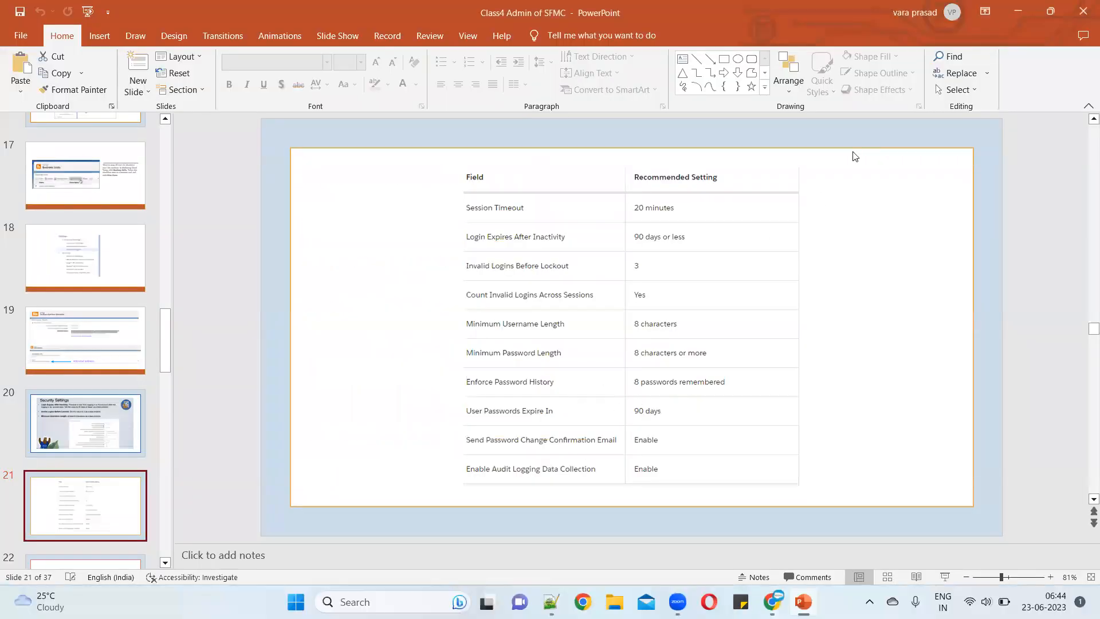
Return to Security Settings in the browser and highlight Enable Audit Trail Data Collection in the Audit Trail section
click(1010, 8)
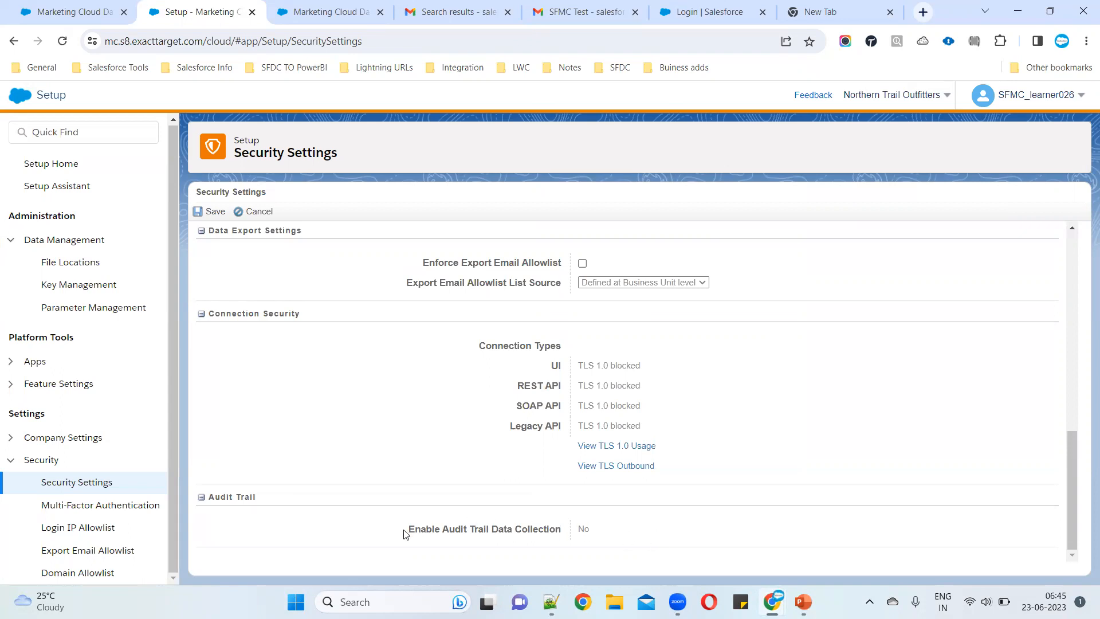
drag(405, 531, 674, 537)
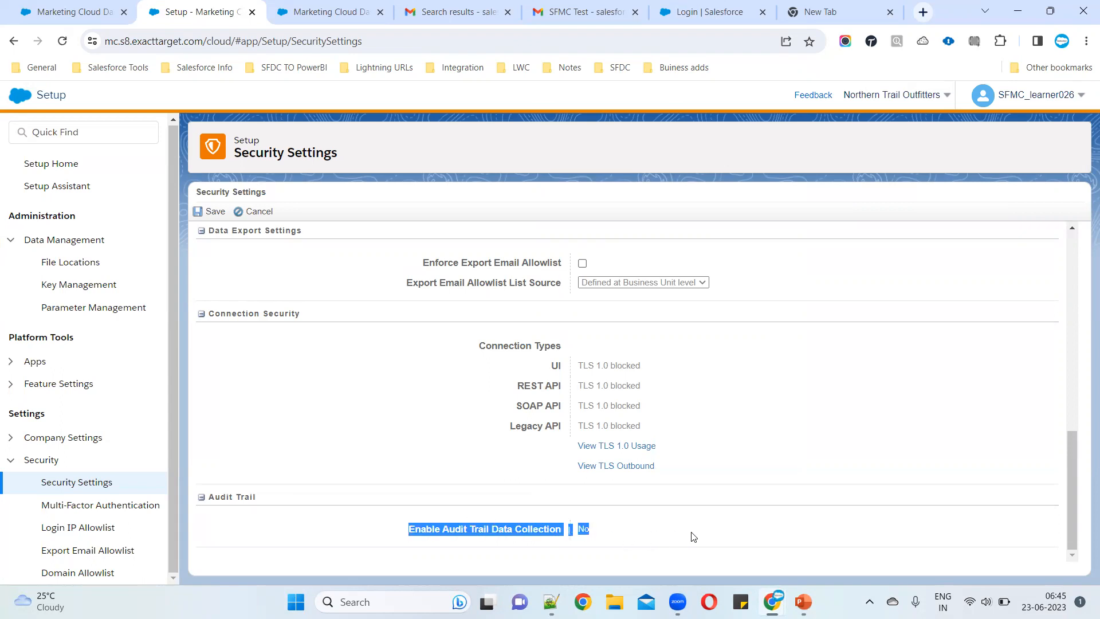
Highlight the Enable Audit Trail Data Collection row again to emphasize the audit trail option
click(694, 537)
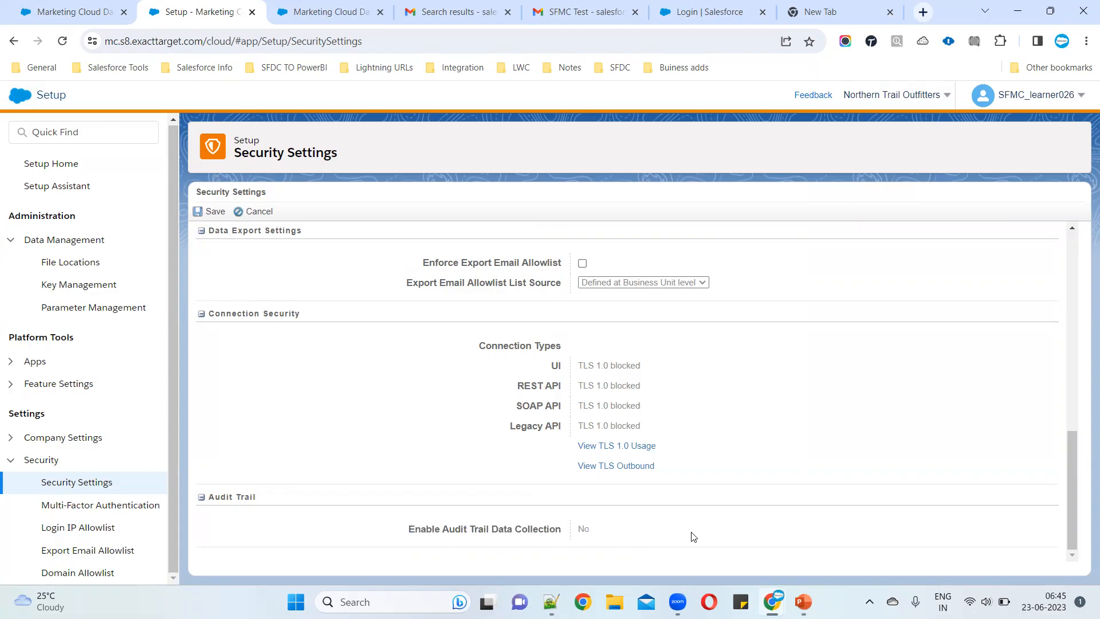
drag(595, 530, 388, 537)
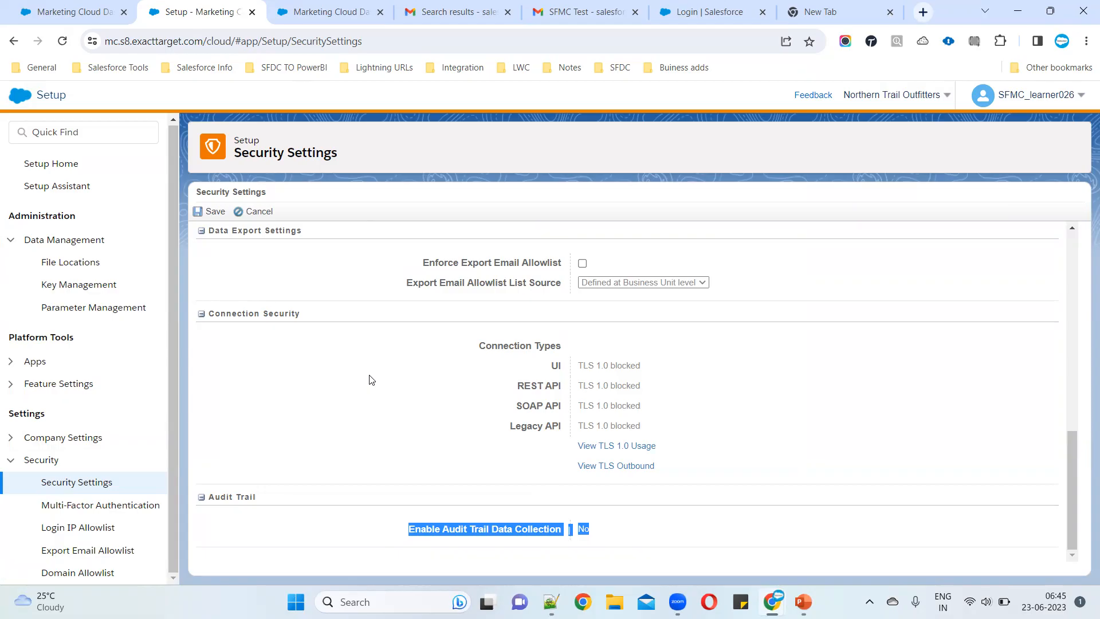
click(614, 555)
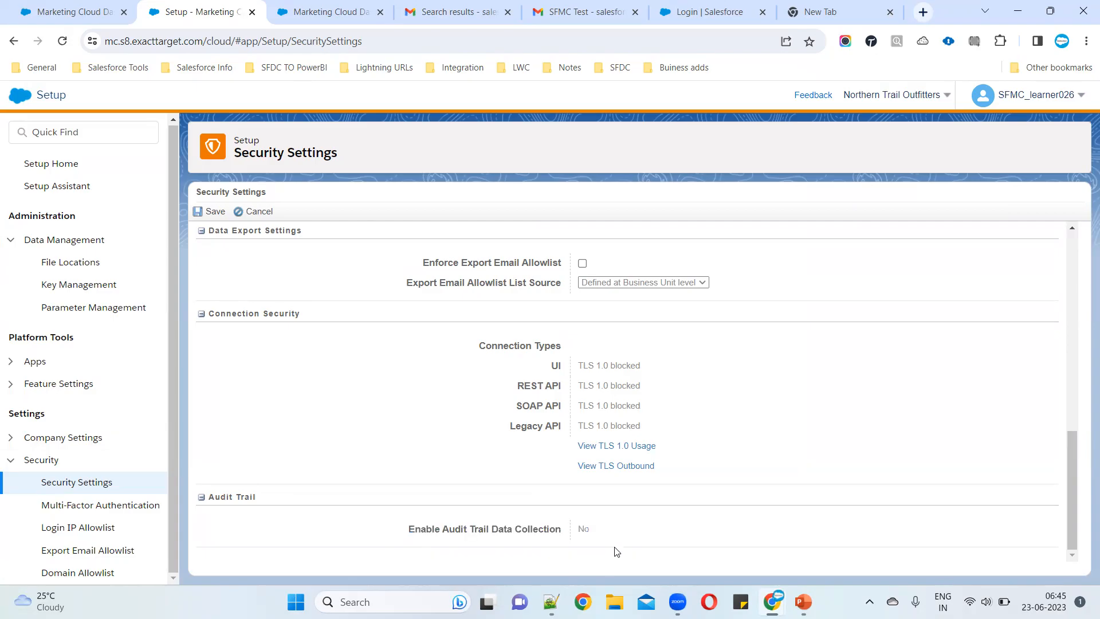
drag(605, 534, 293, 523)
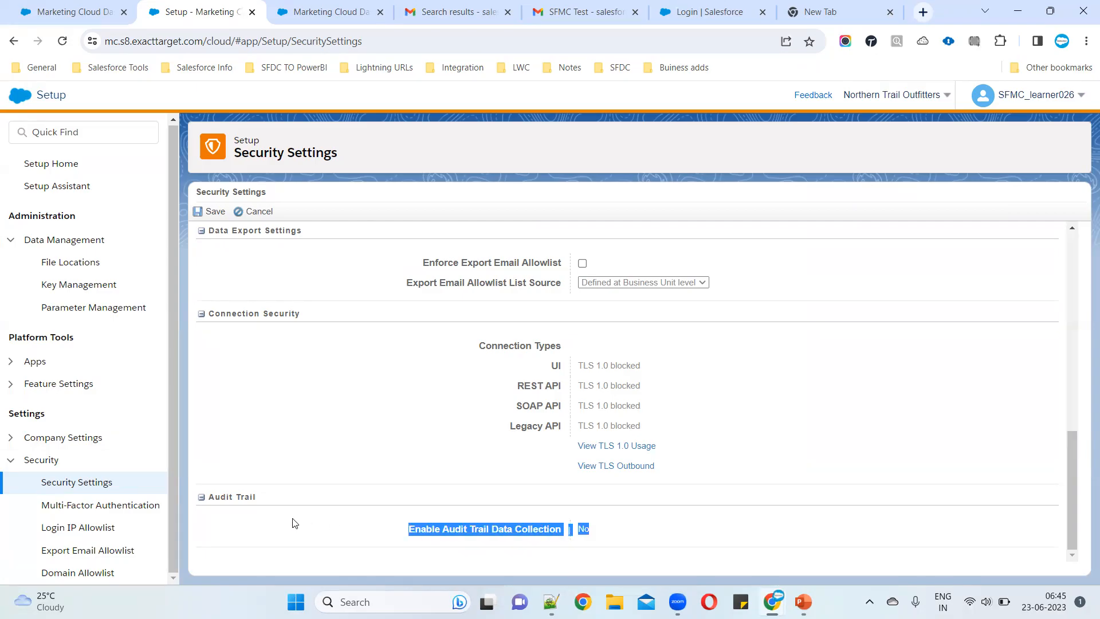
Expand Single Sign-On Settings and highlight its Single Sign-On and Certificate Version rows
scroll(399, 428, up, 3)
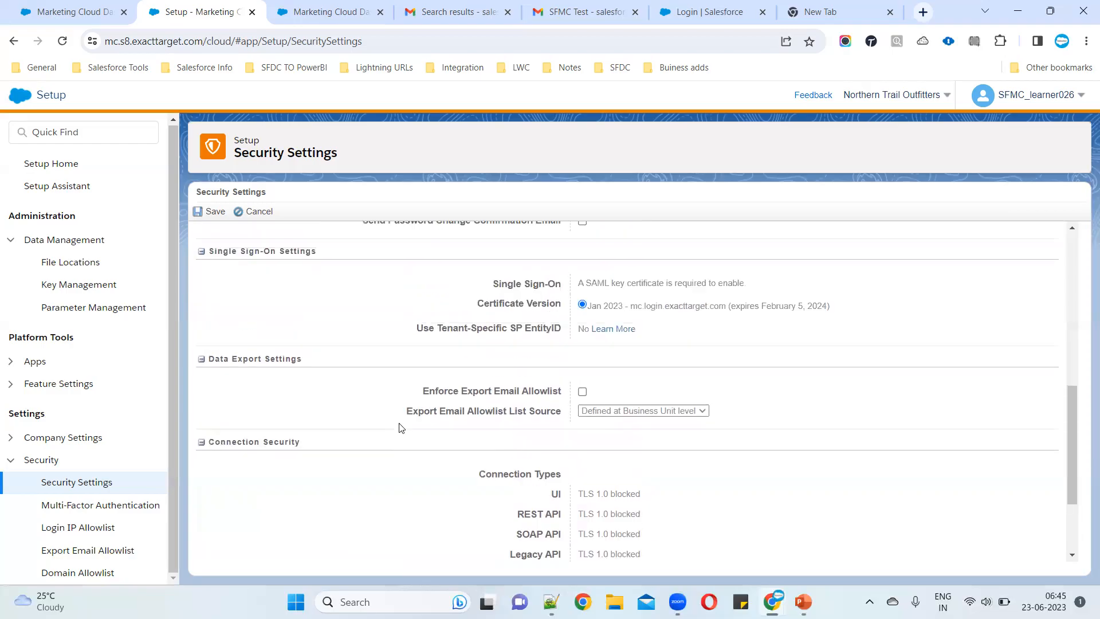
scroll(399, 426, up, 2)
scroll(374, 461, up, 1)
scroll(259, 420, down, 1)
drag(210, 409, 373, 414)
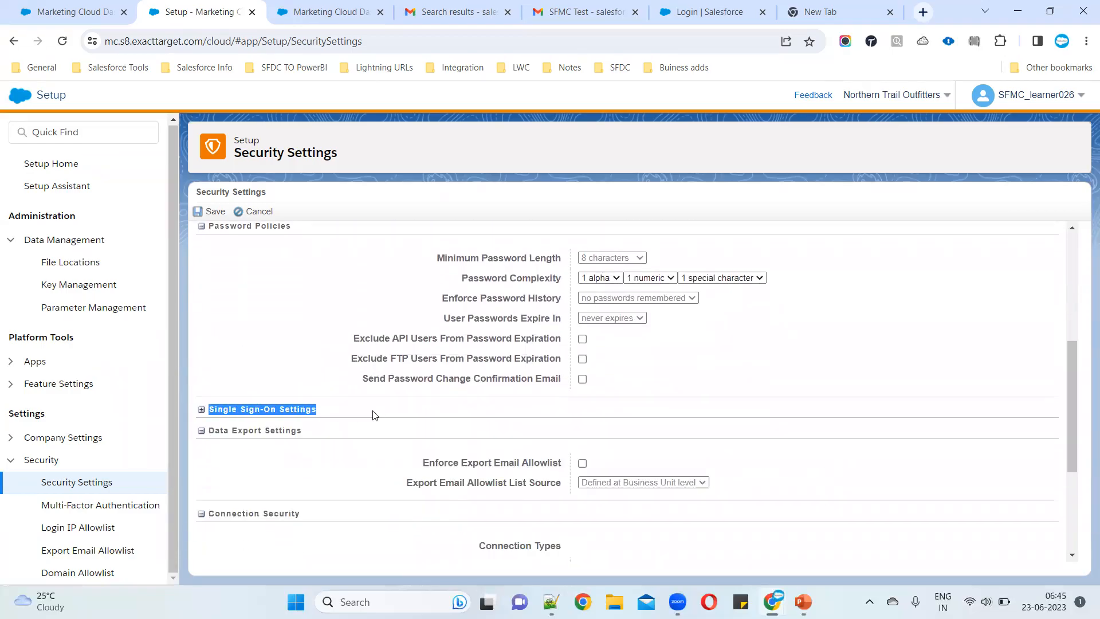
click(201, 410)
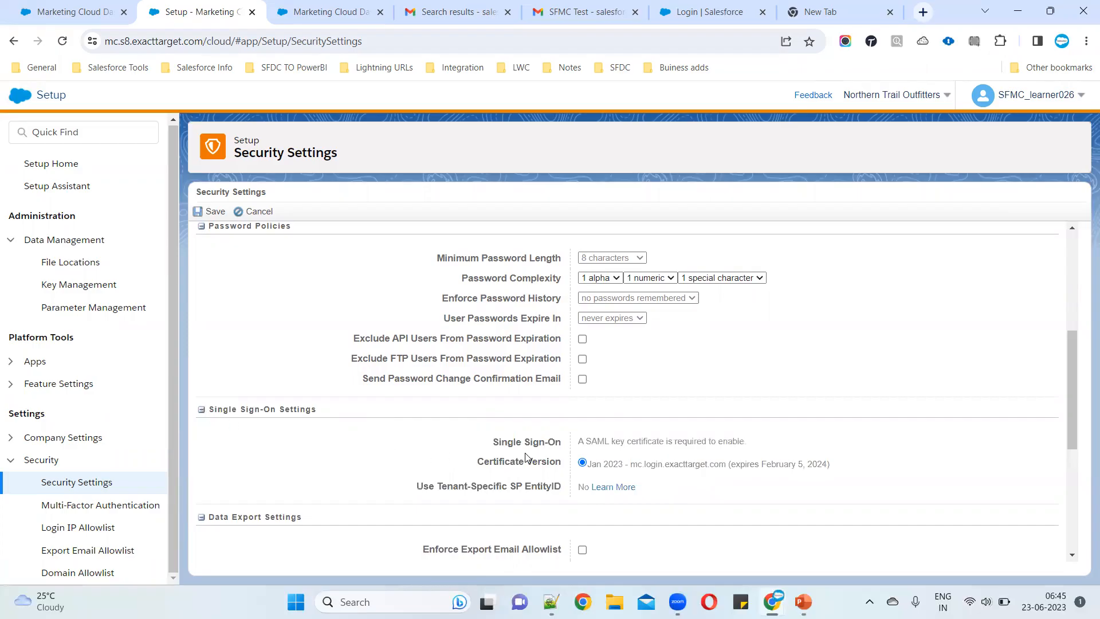
drag(487, 442, 828, 517)
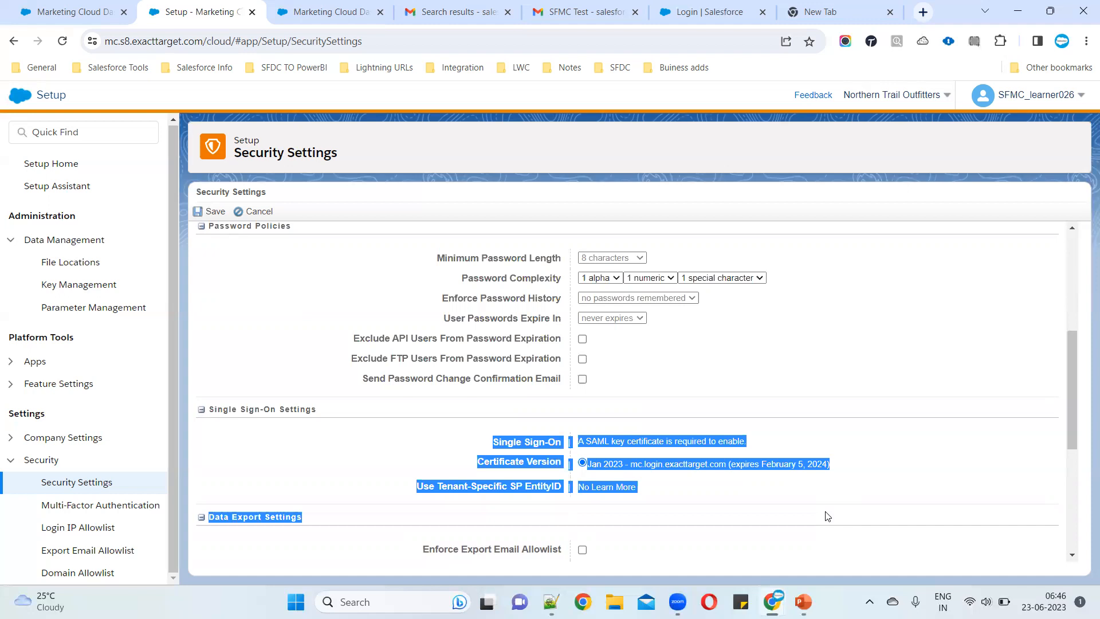
click(699, 518)
drag(464, 436, 963, 472)
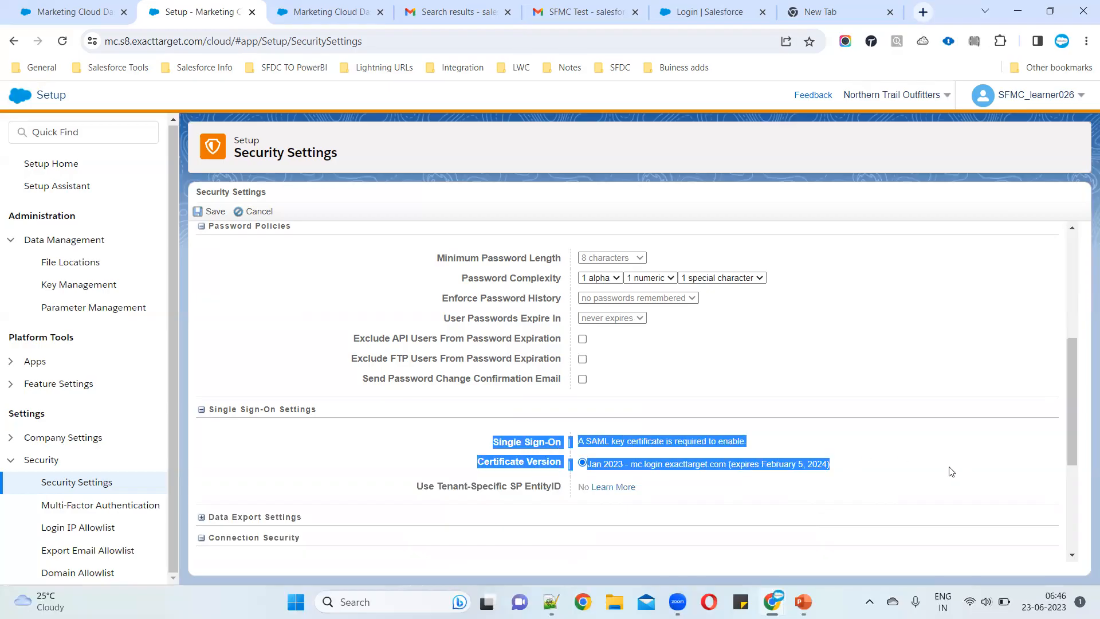
Expand Data Export Settings and highlight the Enforce Export Email Allowlist and Export Email Allowlist List Source rows
scroll(552, 492, down, 3)
click(201, 374)
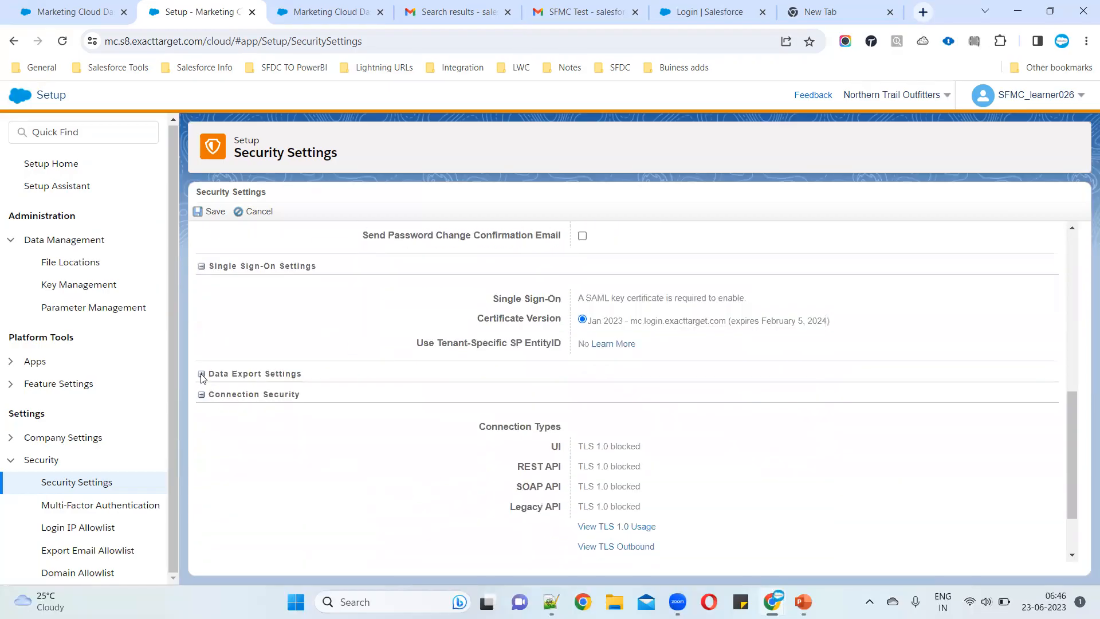
drag(347, 418, 791, 431)
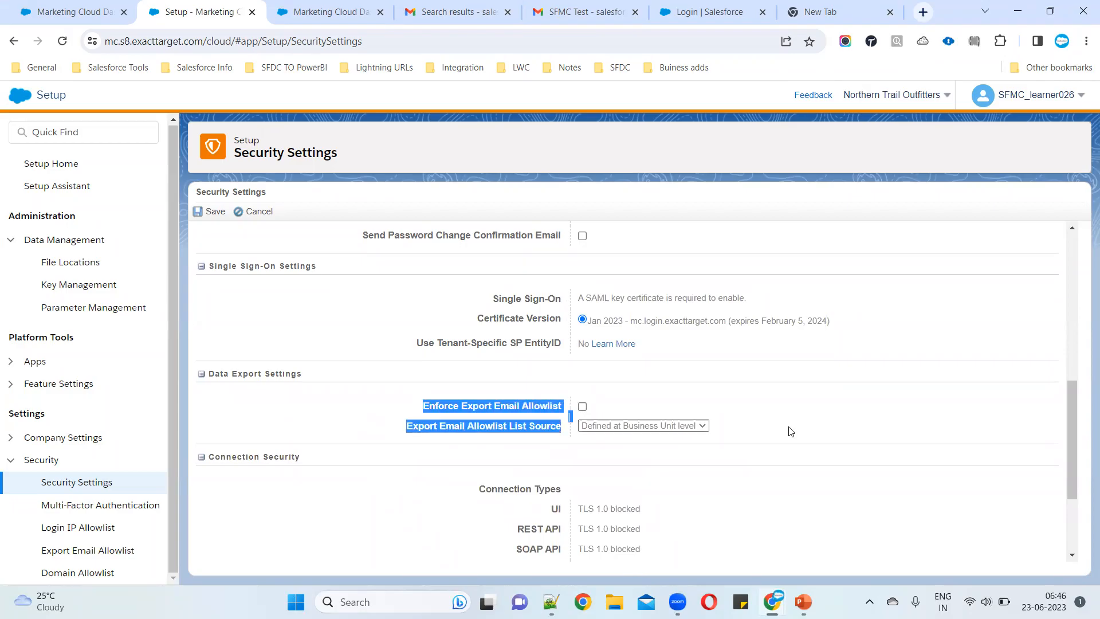
click(894, 437)
Highlight the connection types listed in the Connection Security section
scroll(239, 464, down, 2)
scroll(239, 465, down, 2)
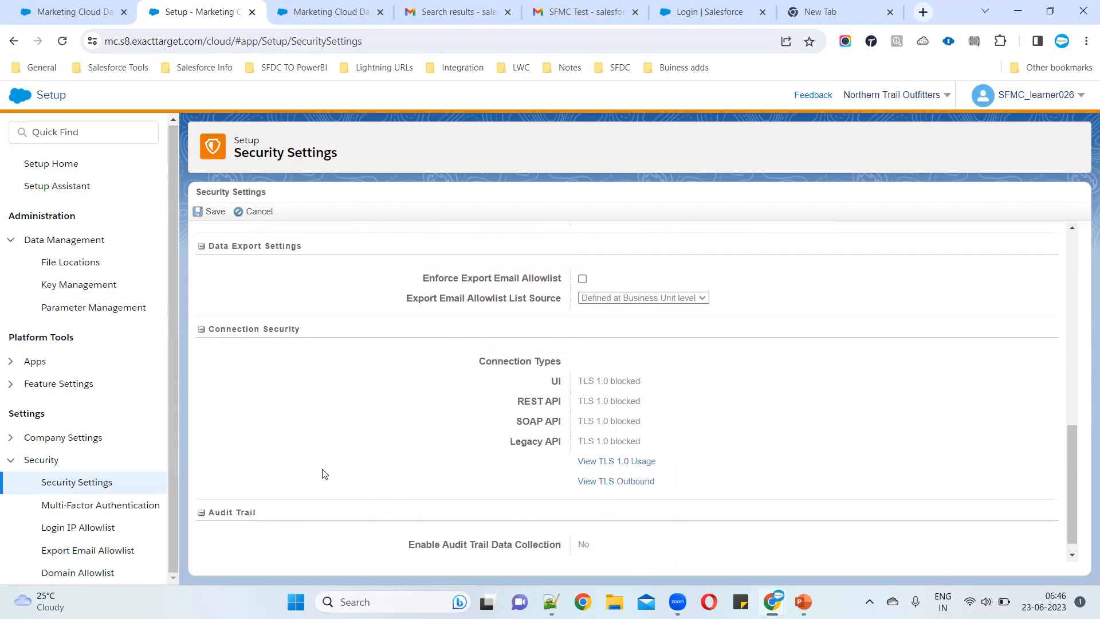
drag(462, 352, 818, 432)
click(575, 367)
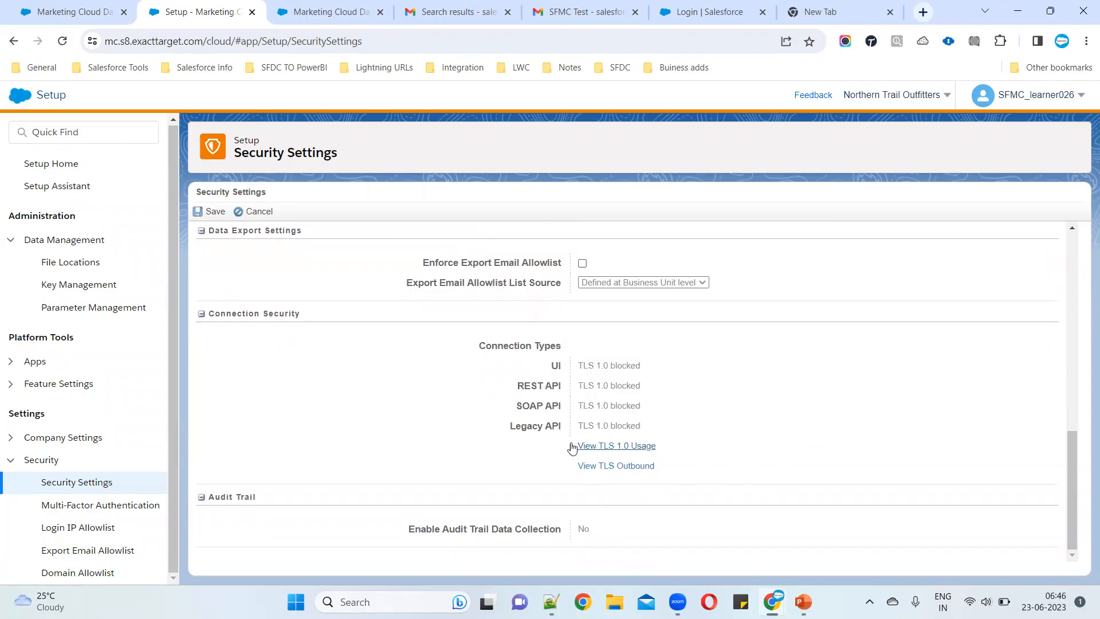
Skim the Security Settings page once more from Session Settings to Audit Trail and open the Multi-Factor Authentication page
scroll(469, 500, up, 10)
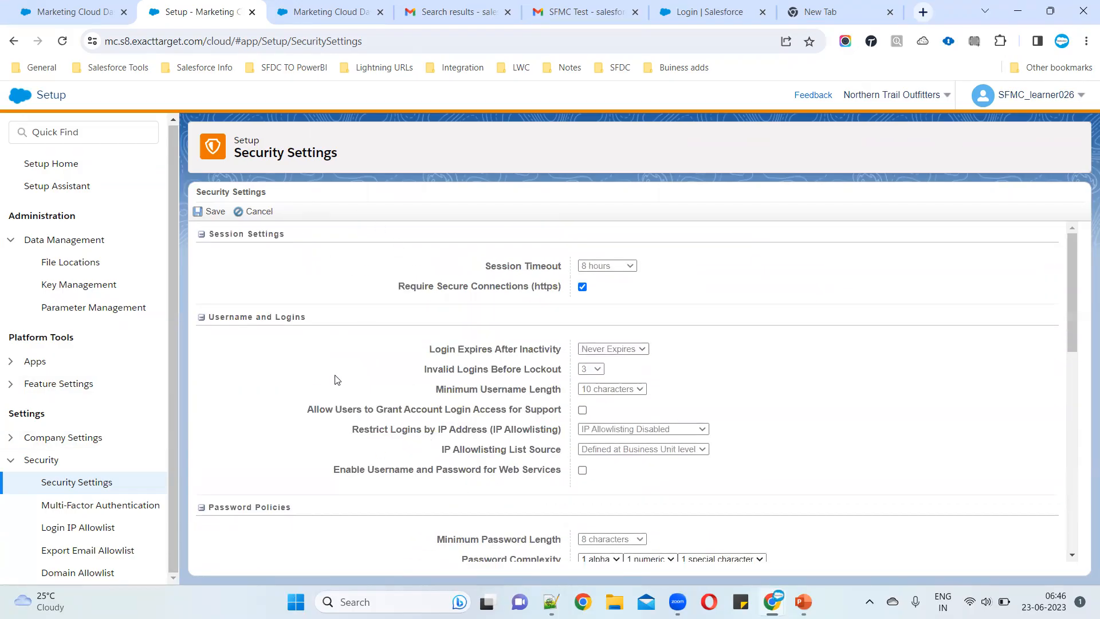
scroll(338, 381, down, 10)
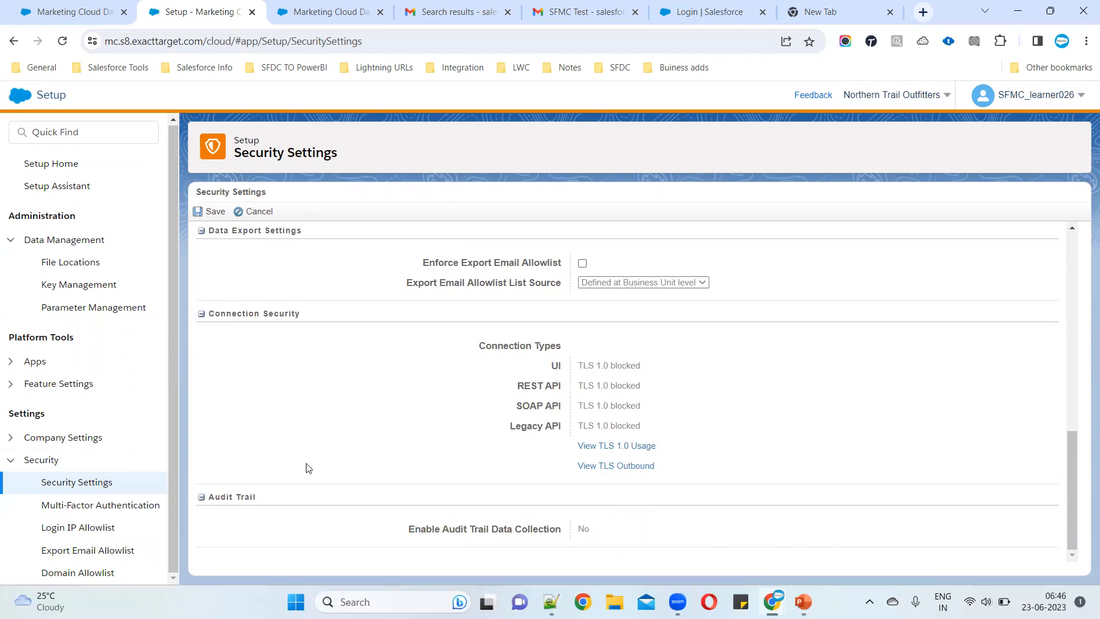
click(95, 508)
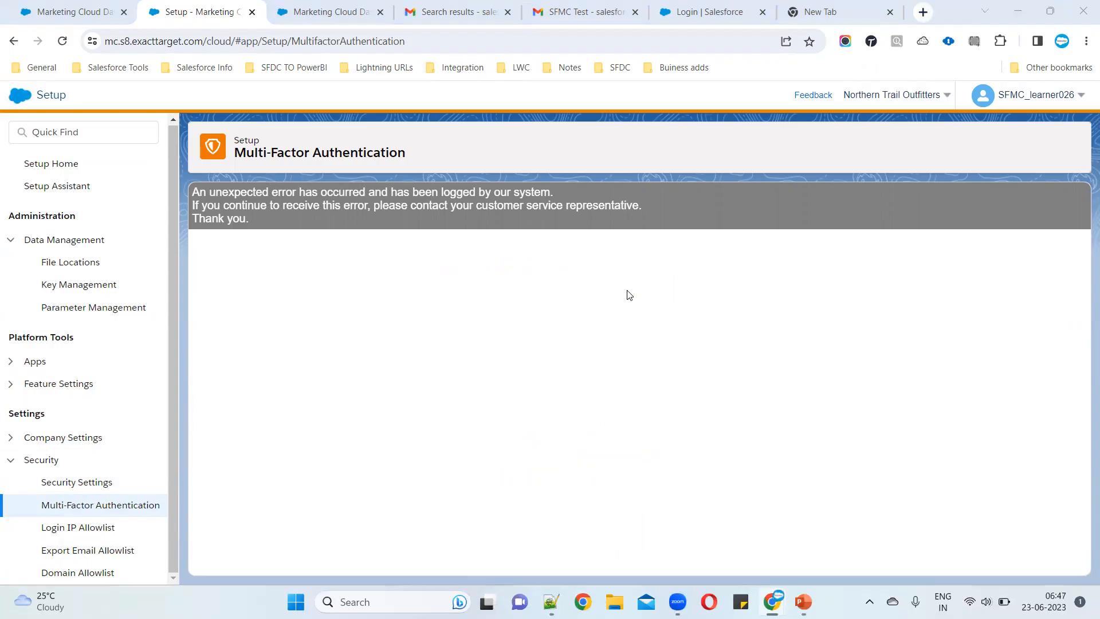
Show the Marketing Cloud dashboard briefly, and search Google for "salesforce authenticator app" in the empty browser tab
click(107, 7)
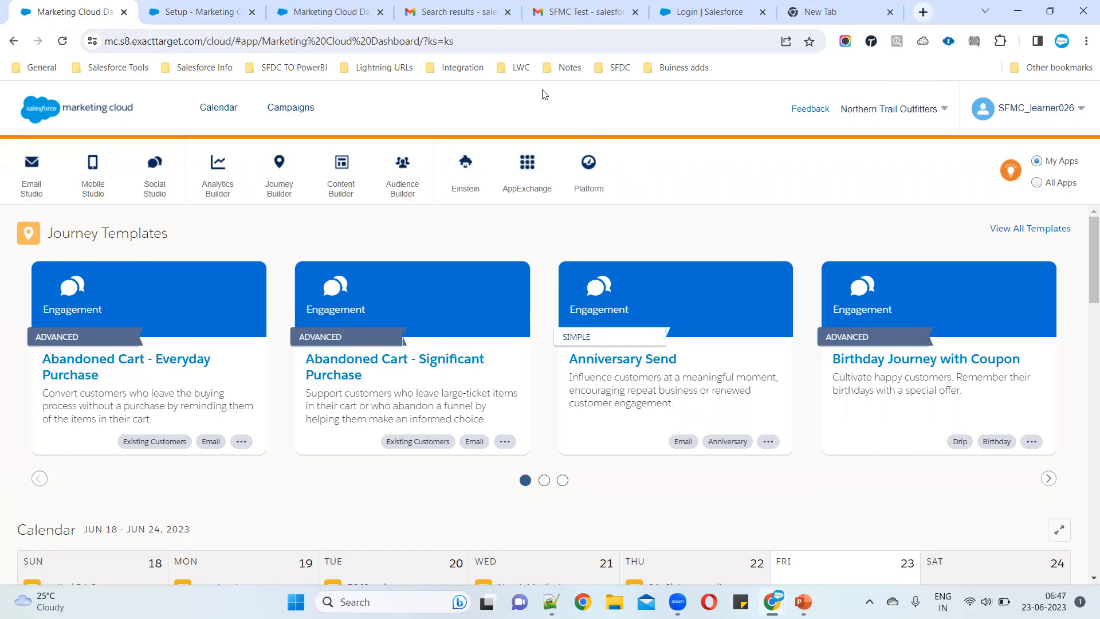
click(1070, 123)
click(825, 12)
click(681, 40)
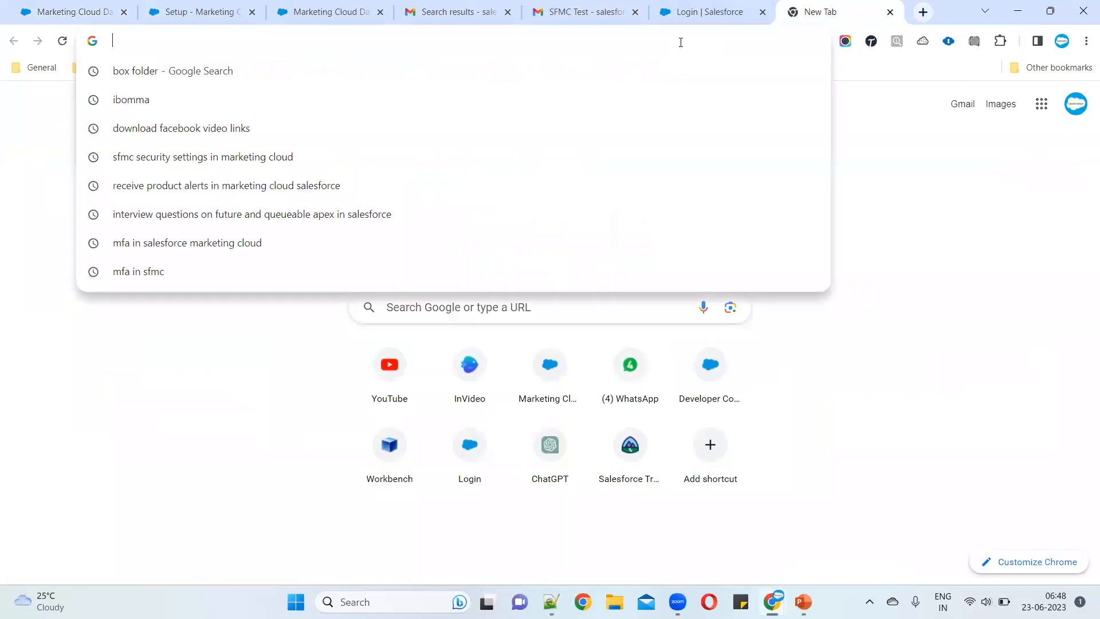
text(salesf)
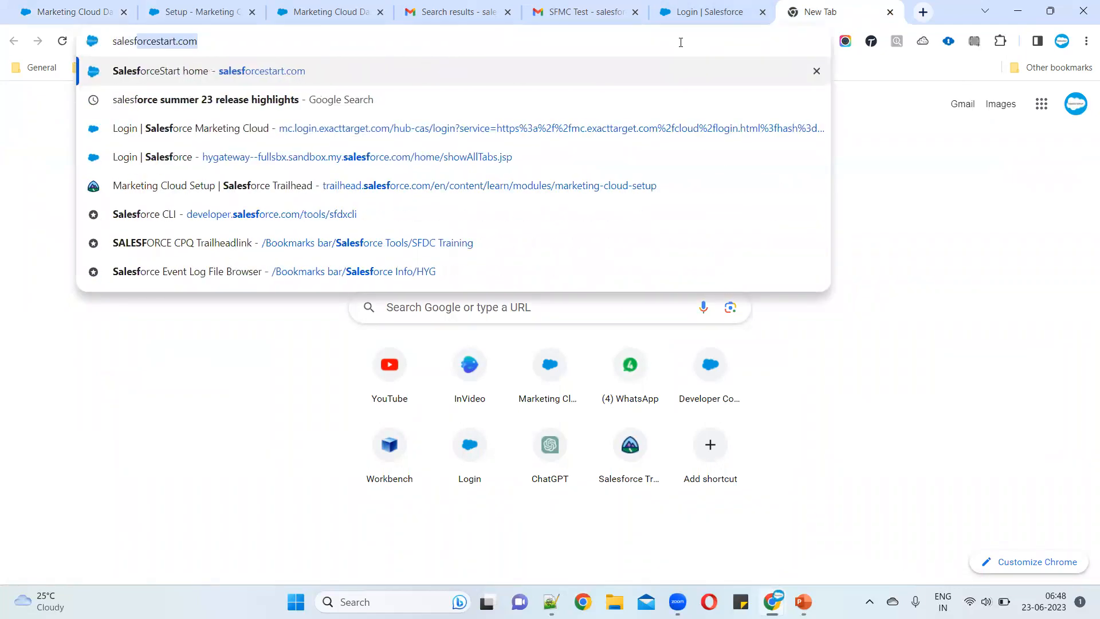
text(orce a)
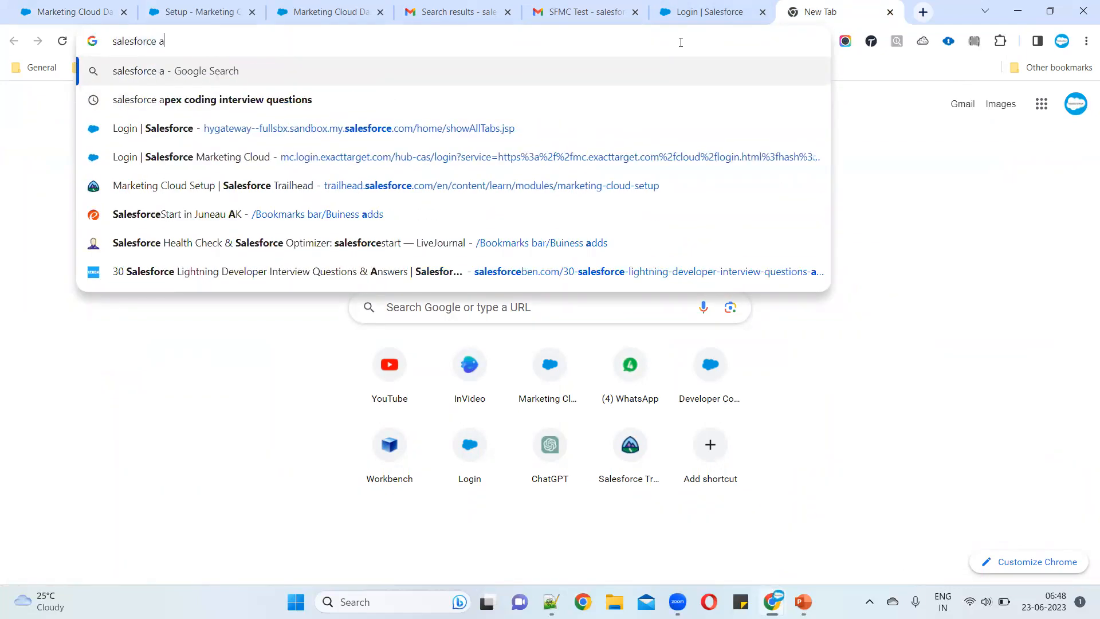
text(uthenticat)
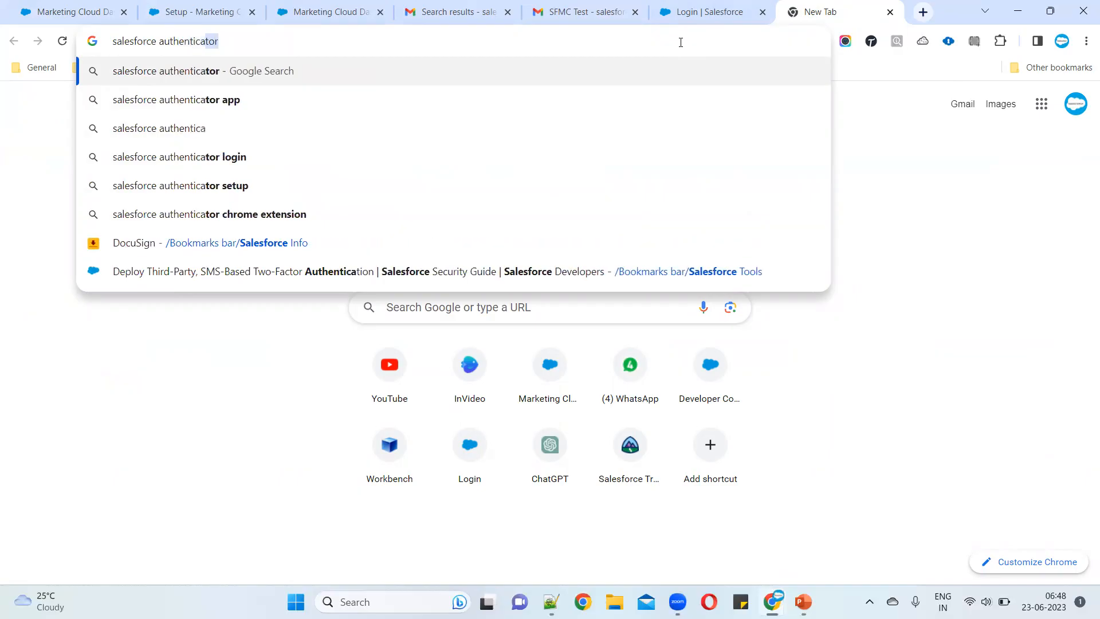
text(or app)
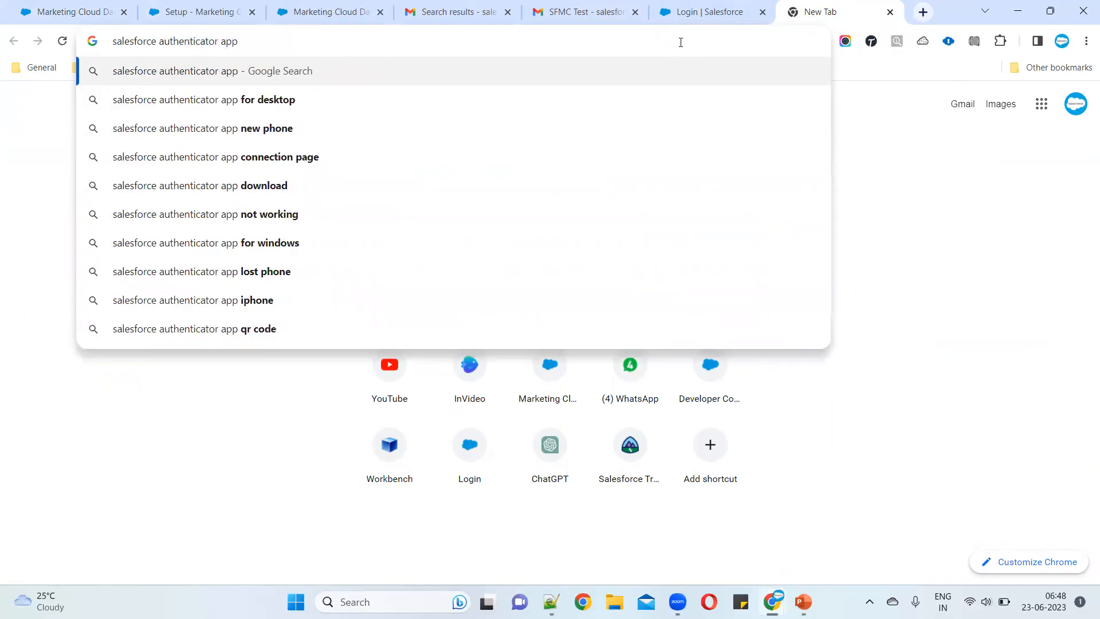
key(Return)
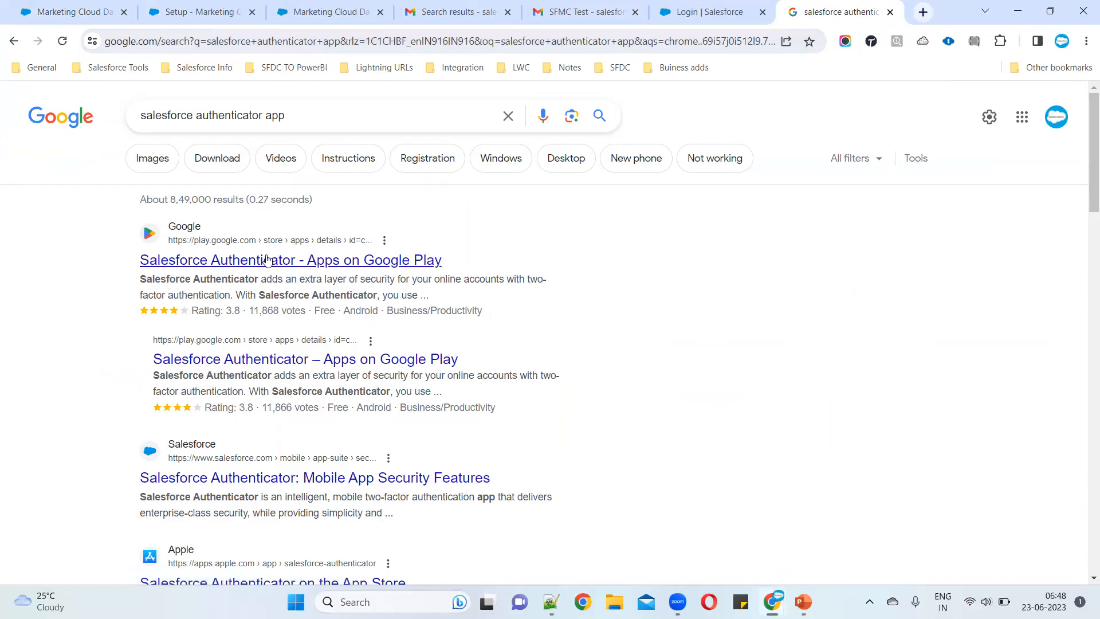
Open the Salesforce Authenticator listing on Google Play and view its app screenshots
click(321, 269)
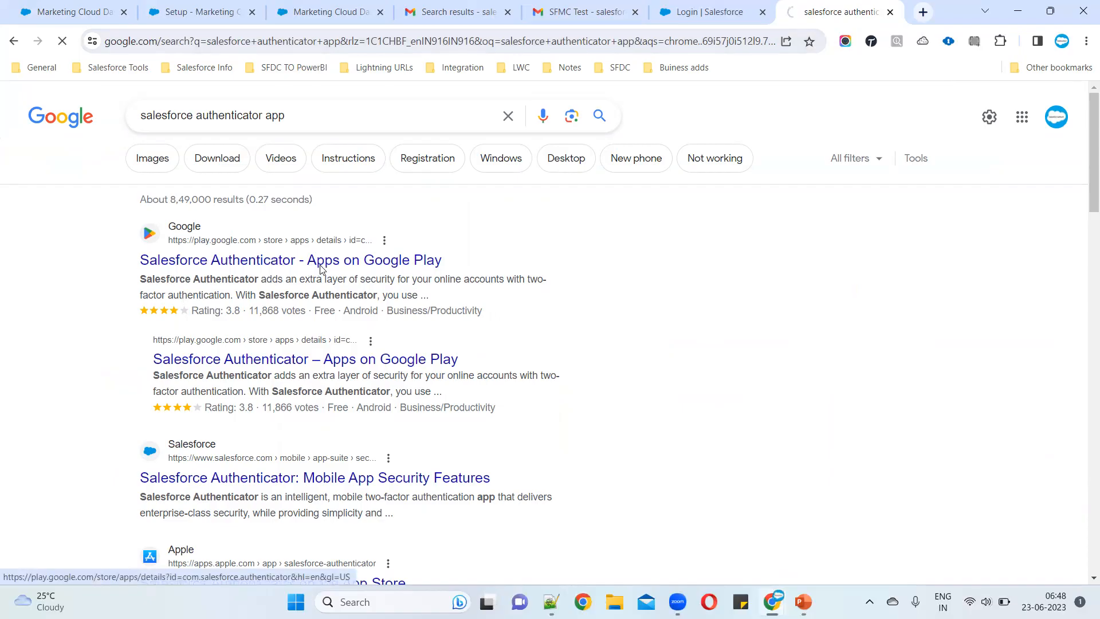
scroll(503, 371, down, 1)
scroll(502, 372, down, 2)
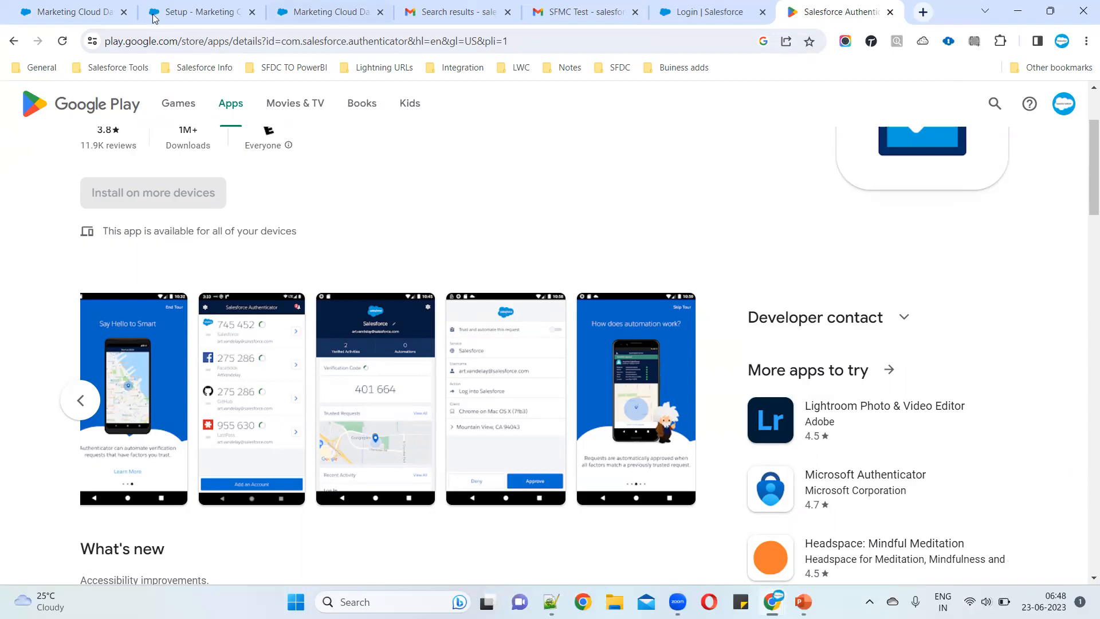
Alternate between the Marketing Cloud dashboard and the authenticator listing, and return to the Multi-Factor Authentication page in Setup
click(14, 10)
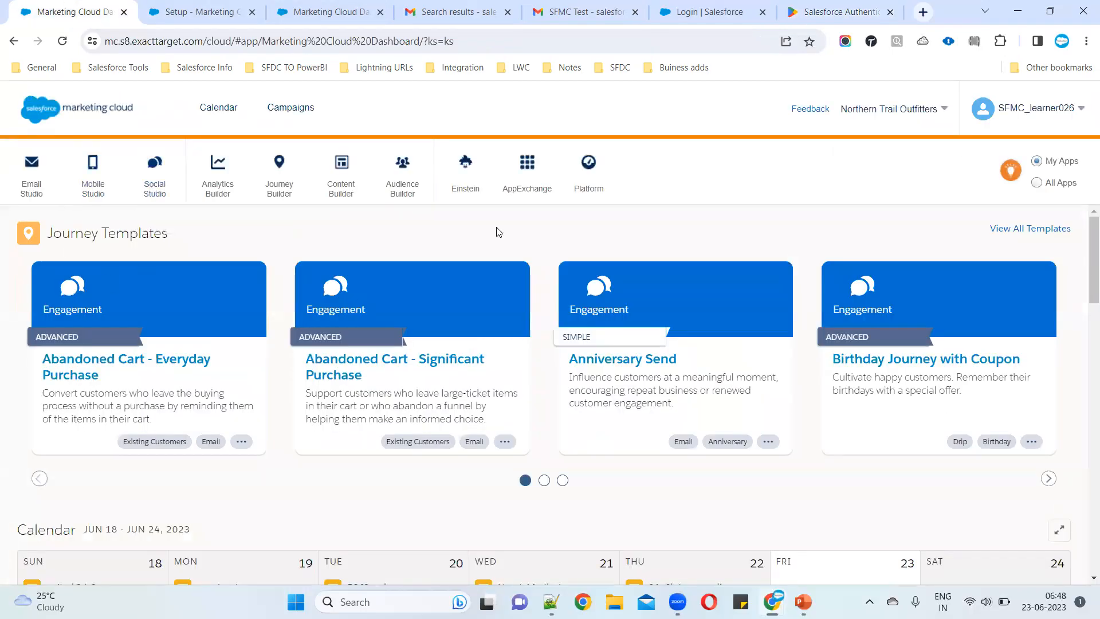
click(825, 16)
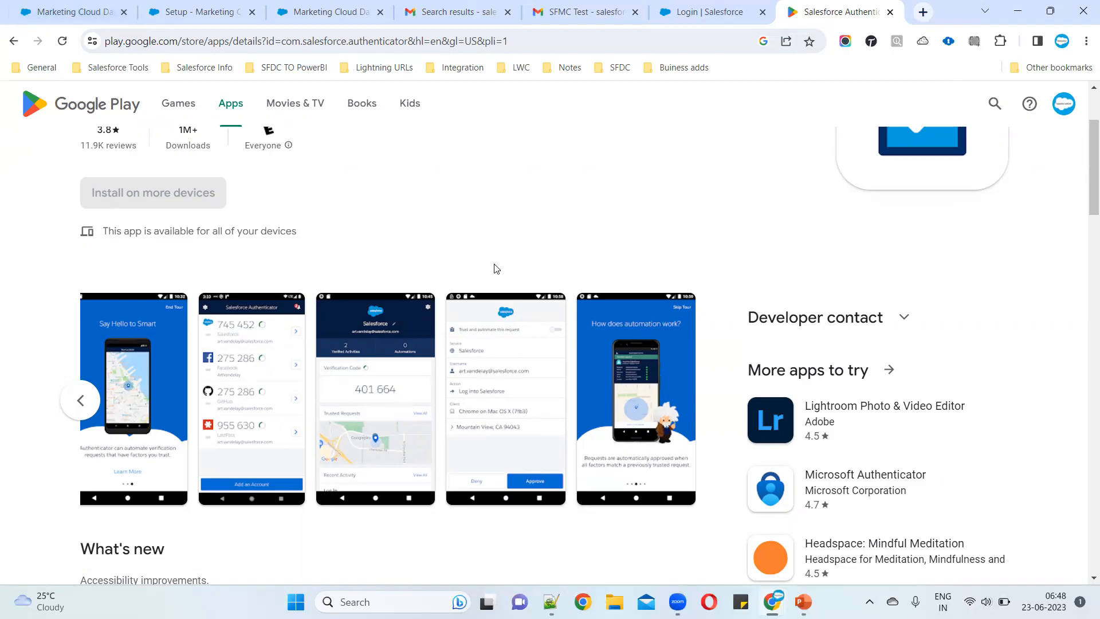
click(69, 15)
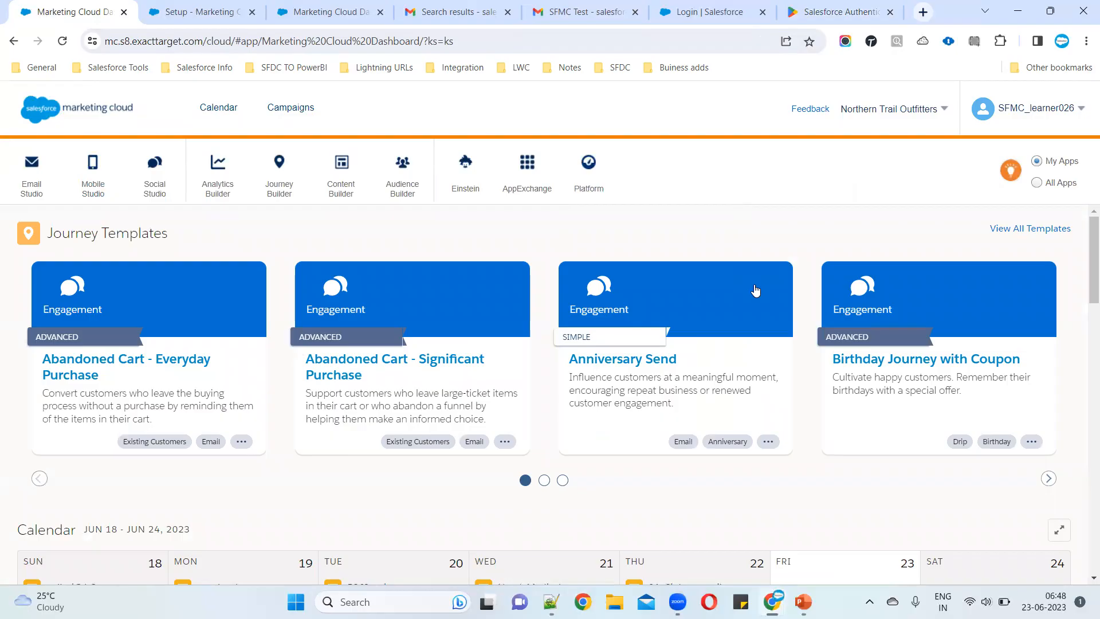
click(159, 8)
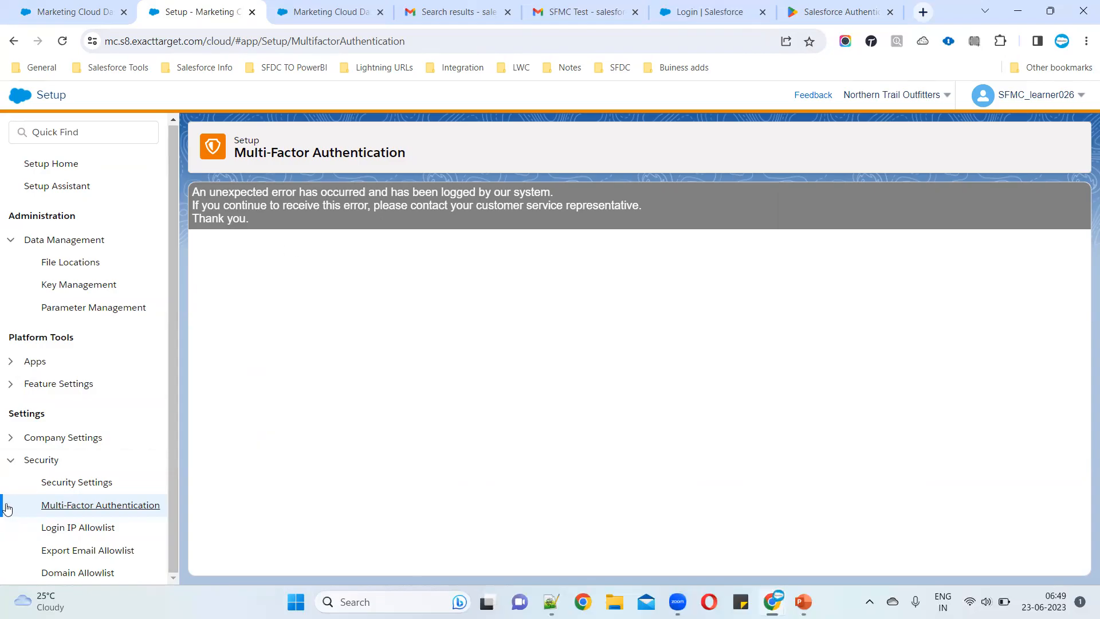
drag(137, 505, 36, 505)
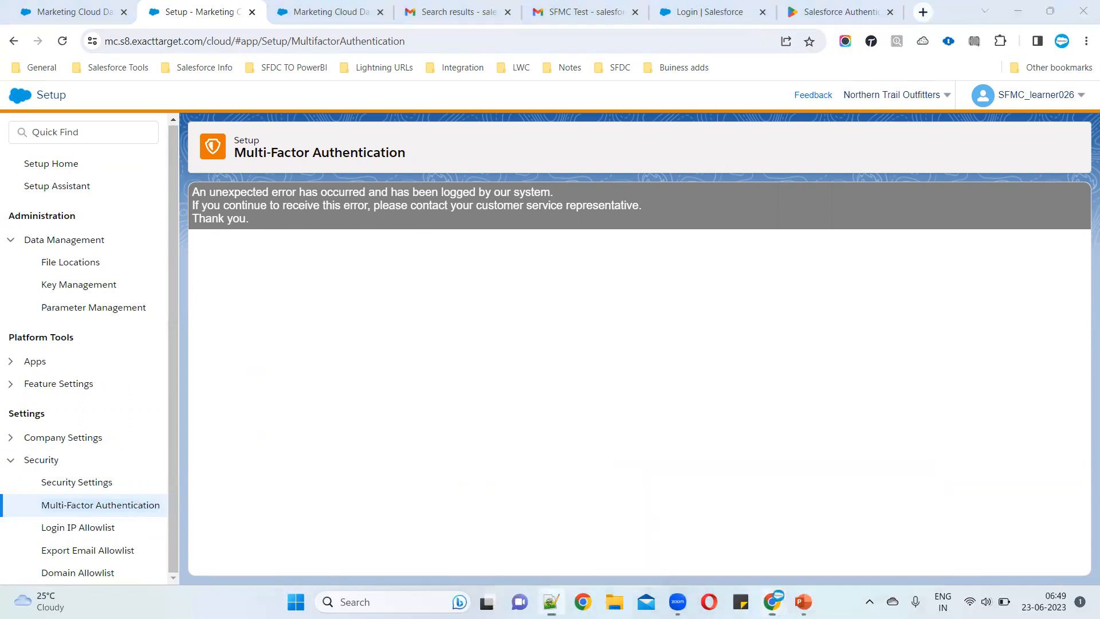
Switch to Notepad++ and add the line "MFA : Is enabled:" below Headers and Footers in MC Notes.txt, followed by blank lines
key(alt+Tab)
click(46, 552)
text(MFA : )
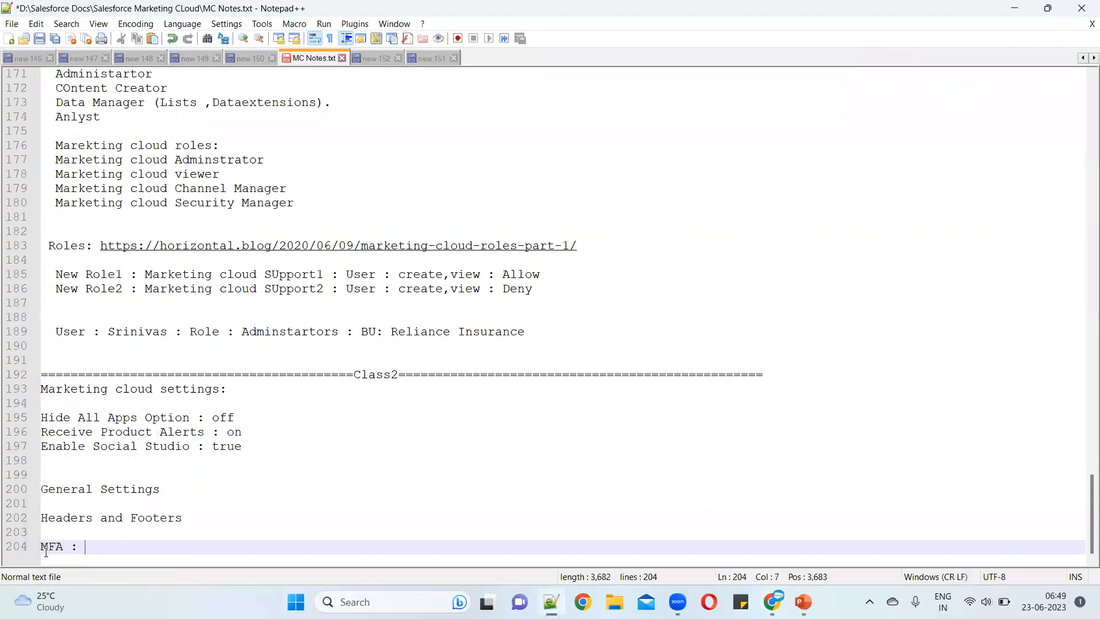
text(Is enabled:)
key(Return)
key(Return)
key(Return)
key(Return)
key(Return)
key(Up)
key(Up)
key(Up)
key(Up)
key(Return)
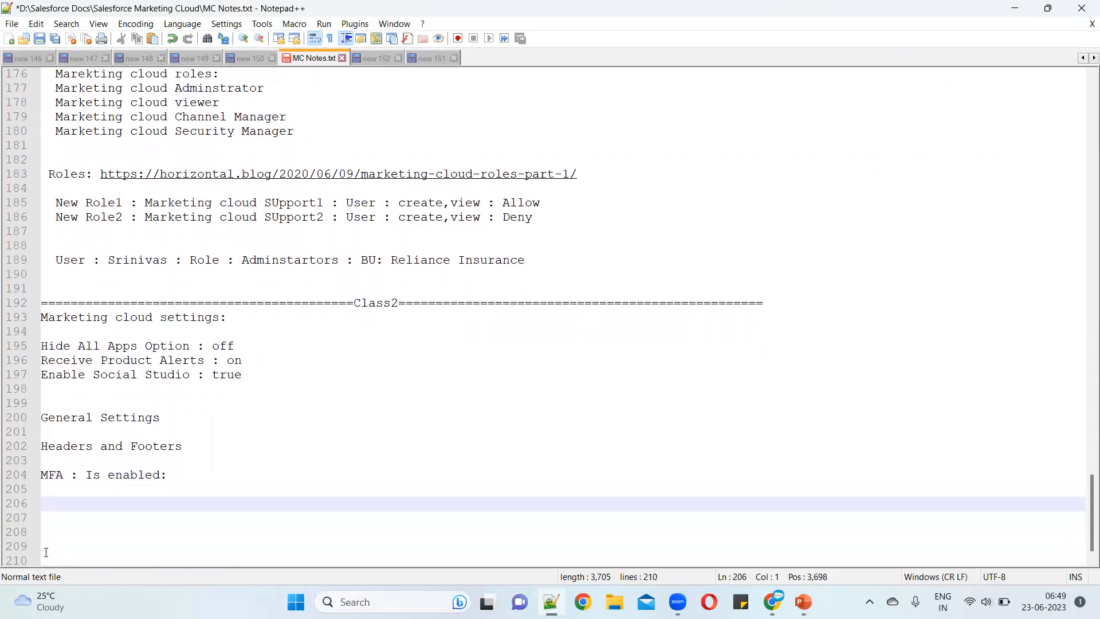
Add the note "Salesforce authentcator" beneath the MFA line, followed by four line breaks
text(Salesforc)
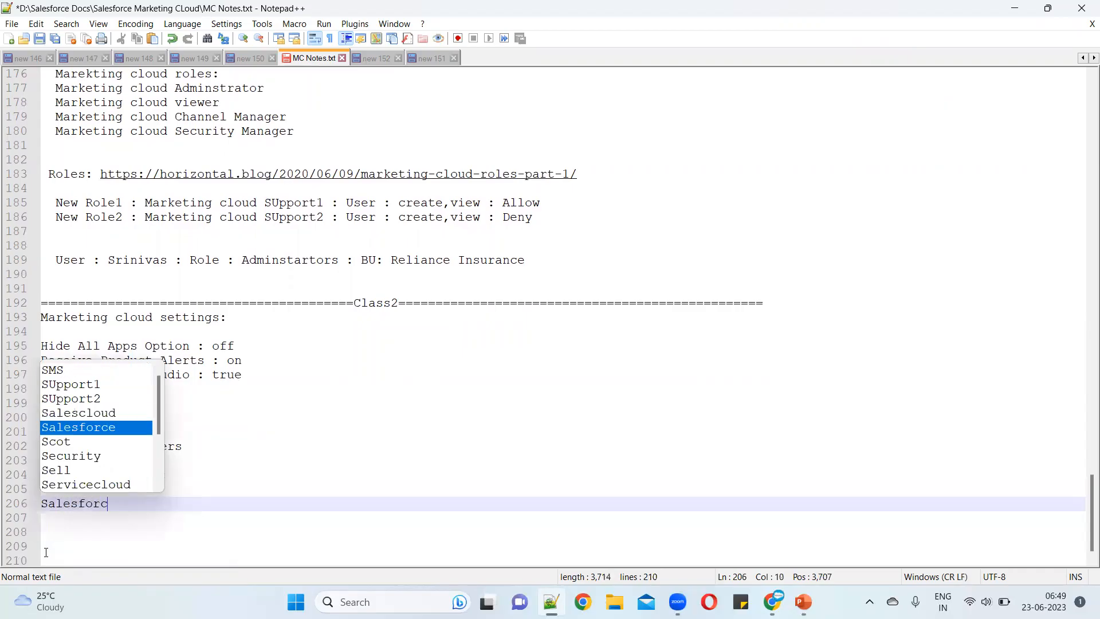
text(e authenti)
key(BackSpace)
text(cator)
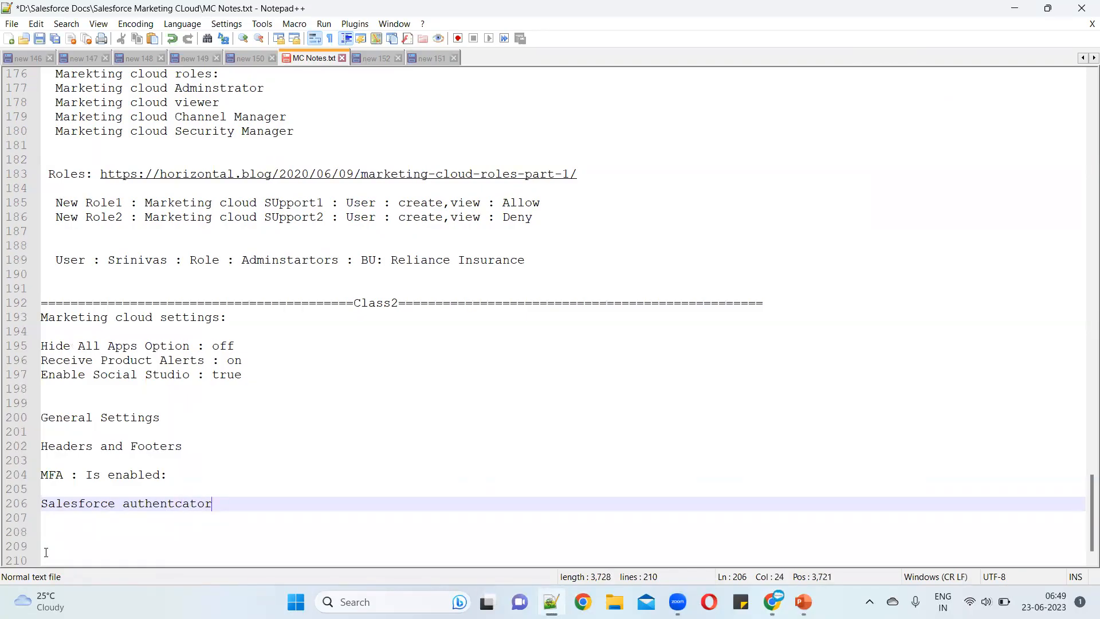
key(Return)
key(Return)
key(Return)
key(Return)
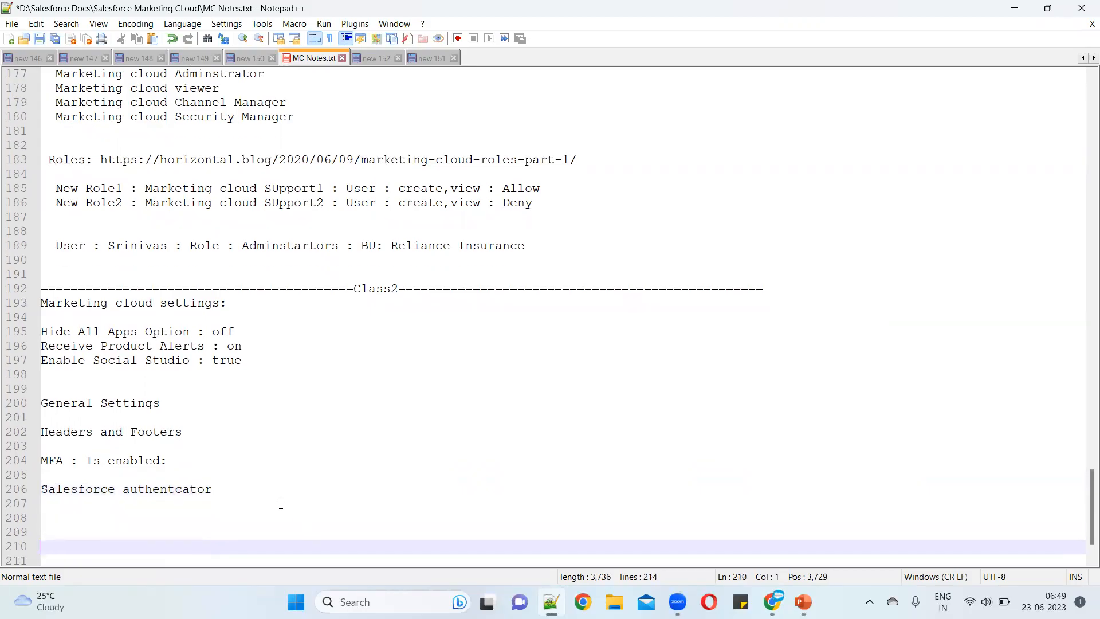
Extend the authenticator line in MC Notes.txt to "Salesforce authentcator Apps :" and add the line "2 wrods" two lines below it
click(238, 494)
text(App)
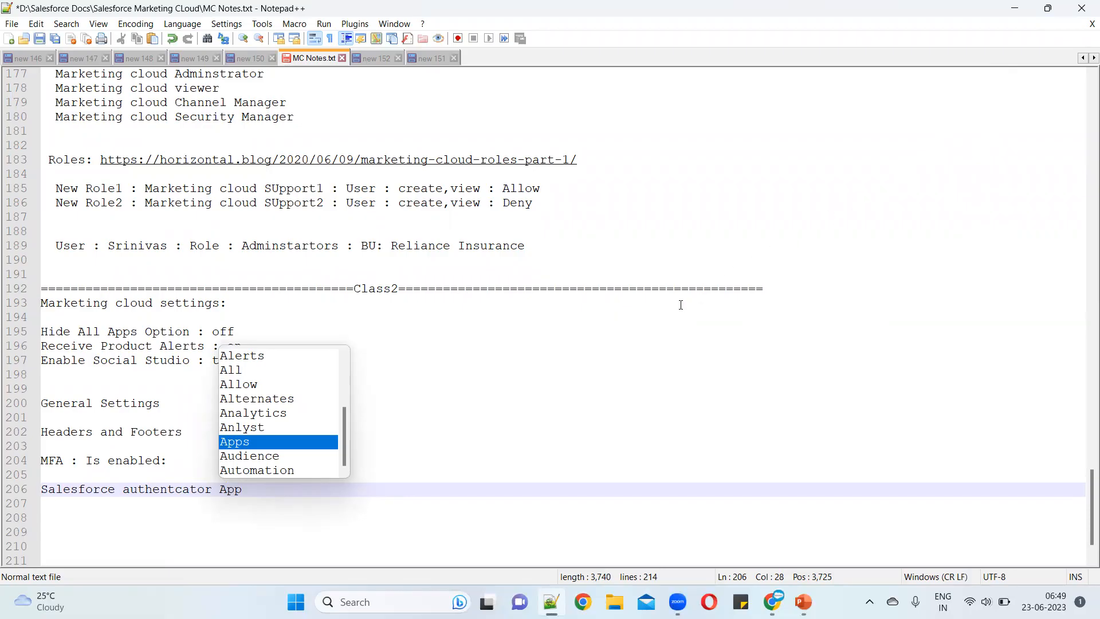
key(Return)
key(Return)
key(Return)
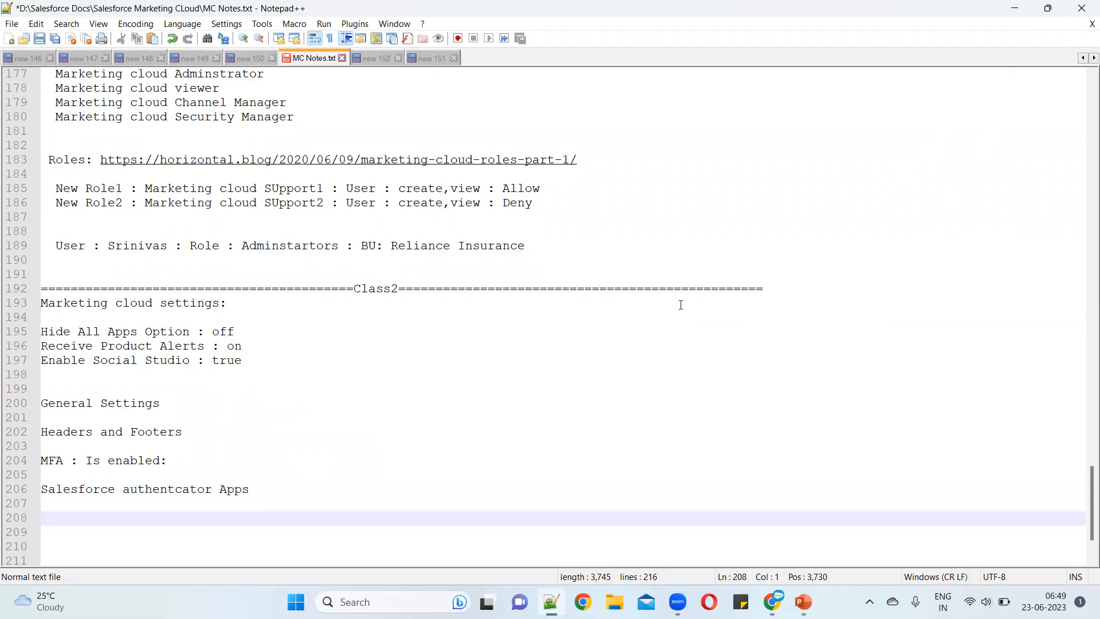
text(2 wrods)
drag(120, 518, 35, 518)
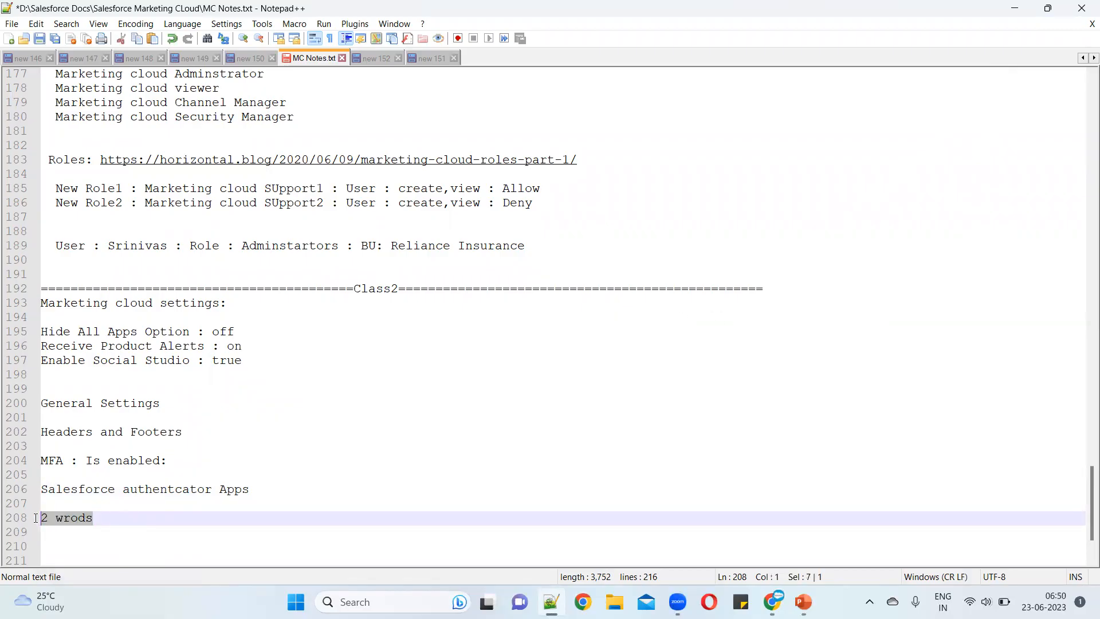
click(252, 491)
text(:)
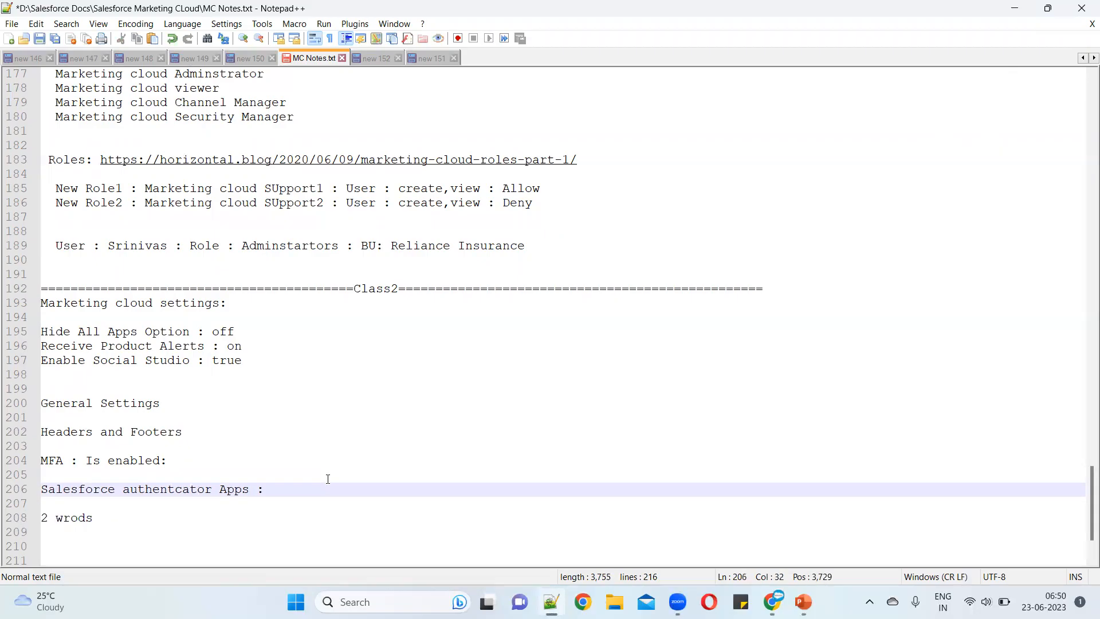
drag(103, 518, 38, 518)
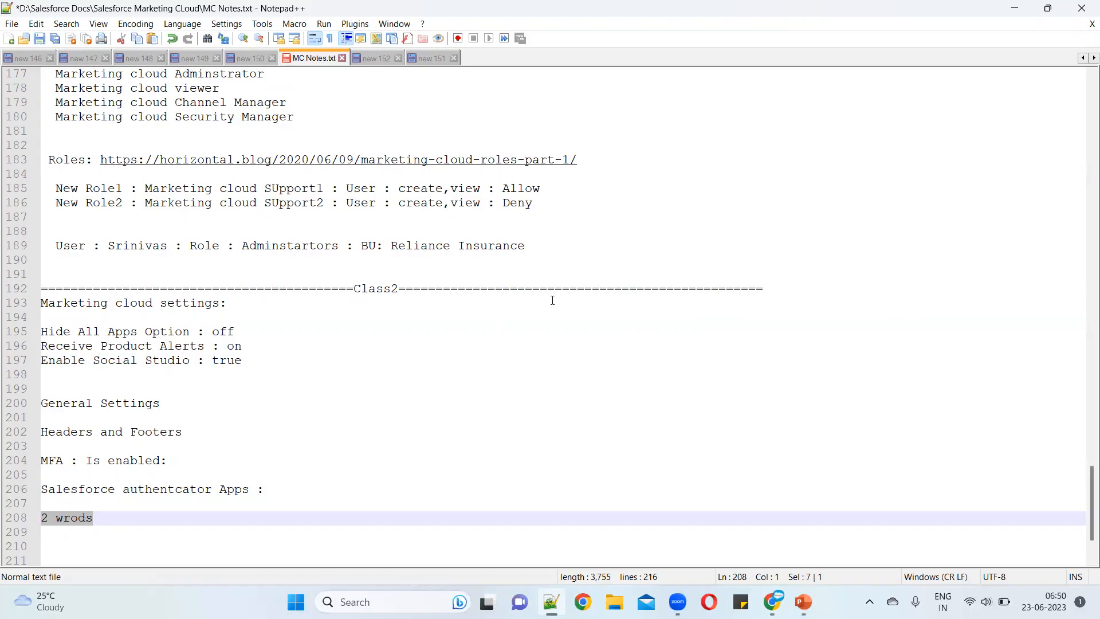
drag(43, 491, 292, 484)
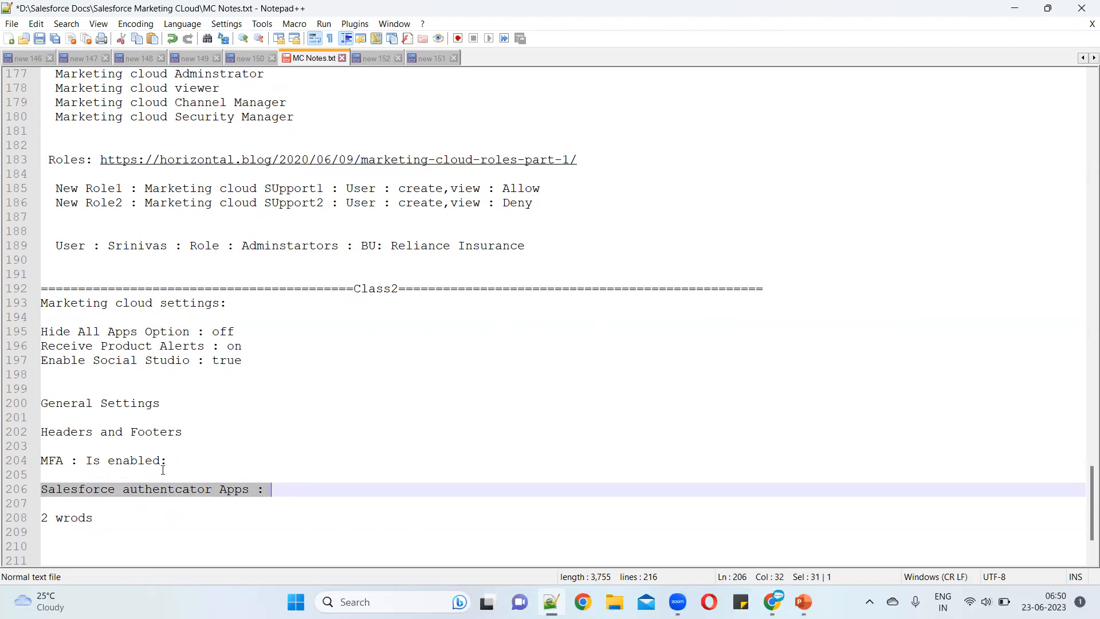
Append "User" to the "MFA : Is enabled:" line in the notes and highlight the whole line
drag(84, 460, 208, 461)
click(212, 461)
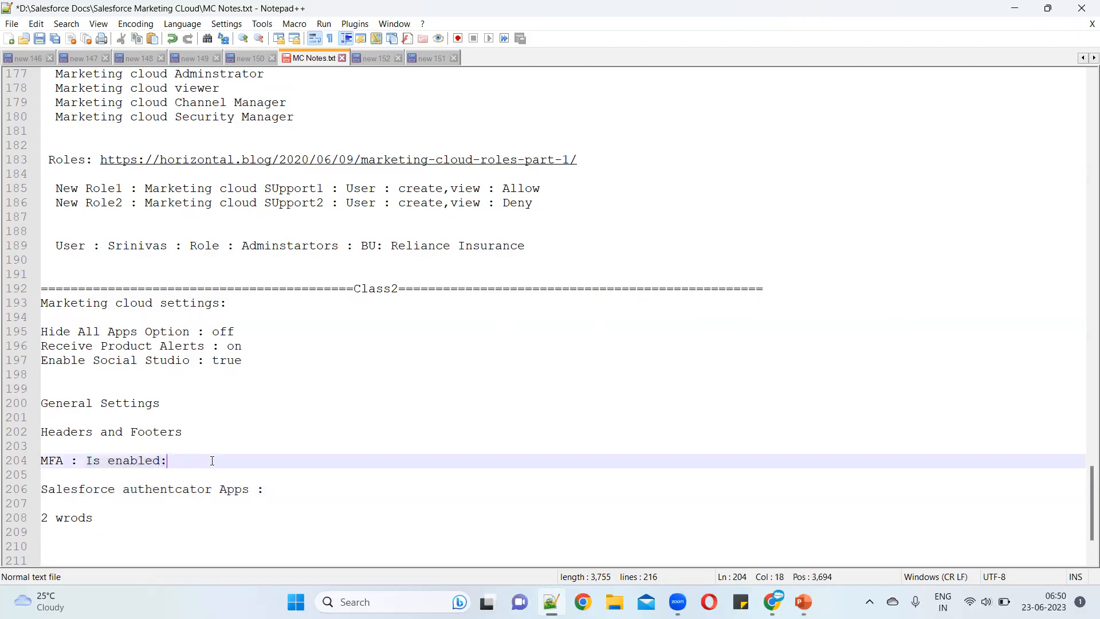
text(User)
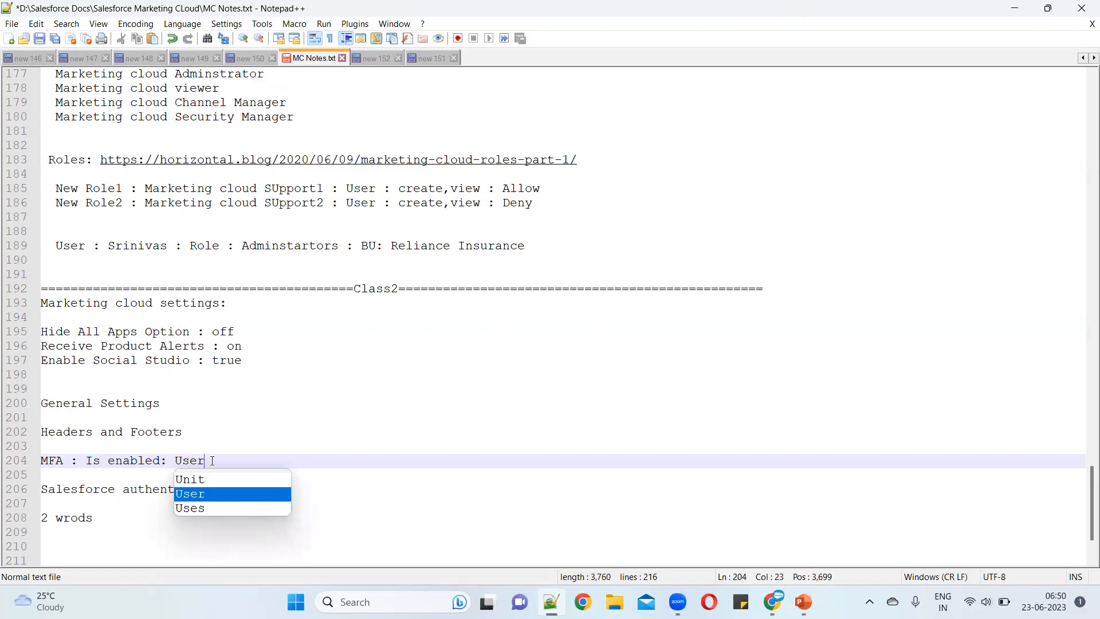
click(222, 462)
drag(222, 462, 29, 466)
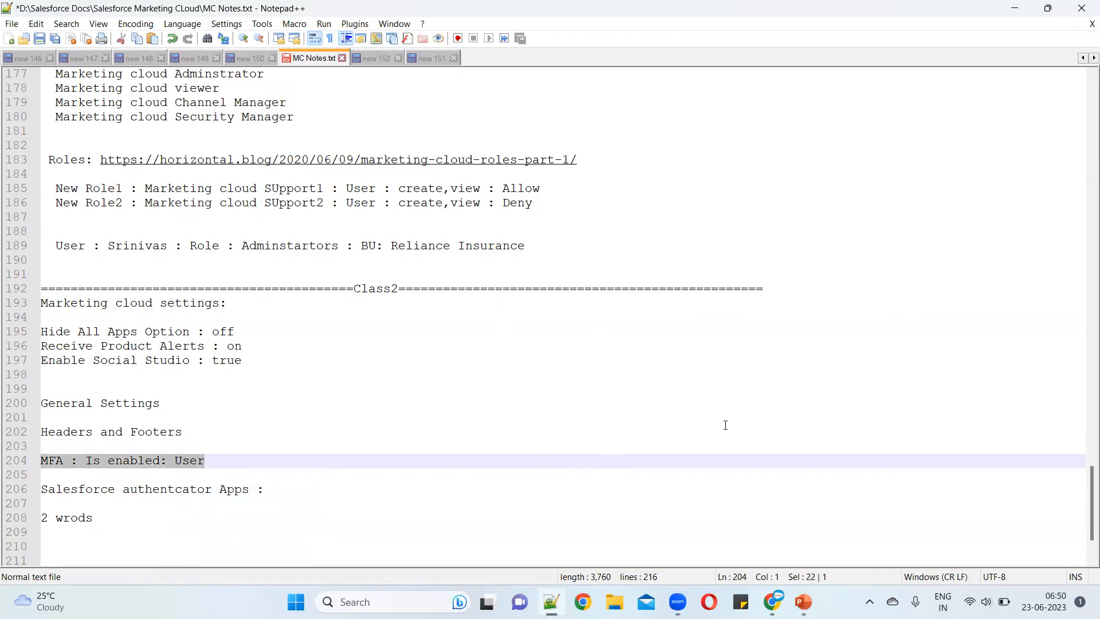
Return to Marketing Cloud Setup in the browser and open Cloud Preferences for the logged-in account
click(1014, 9)
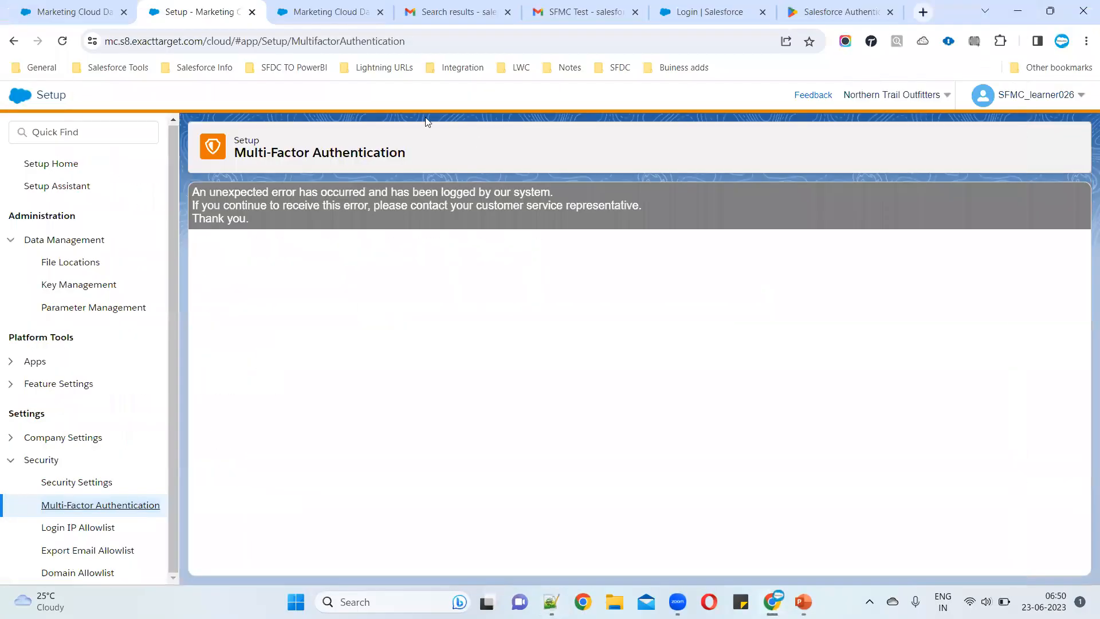
click(1077, 96)
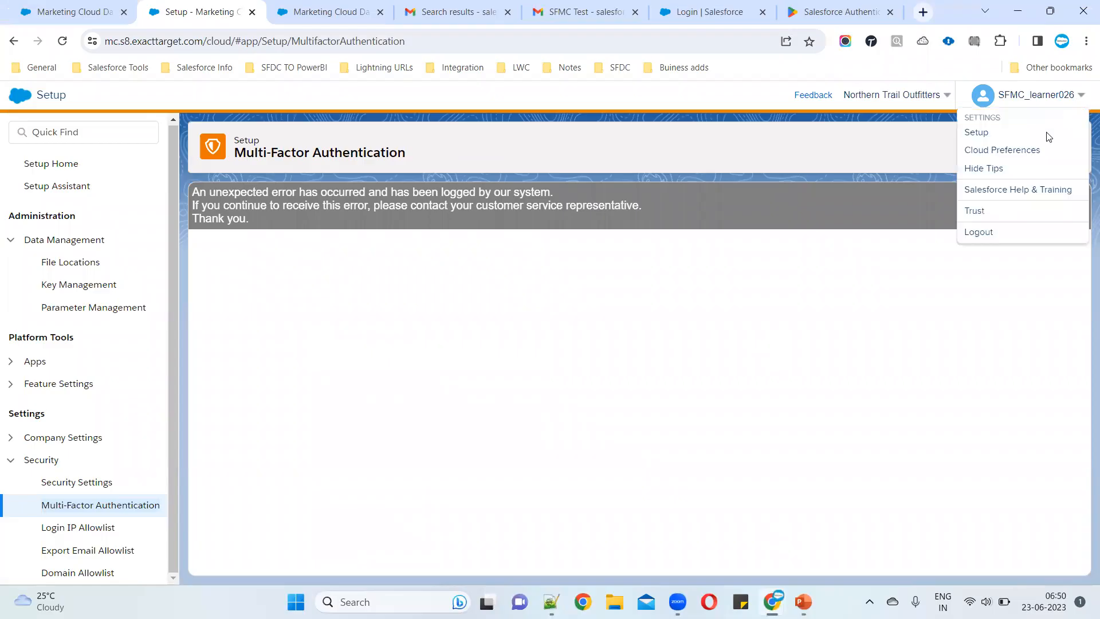
click(985, 152)
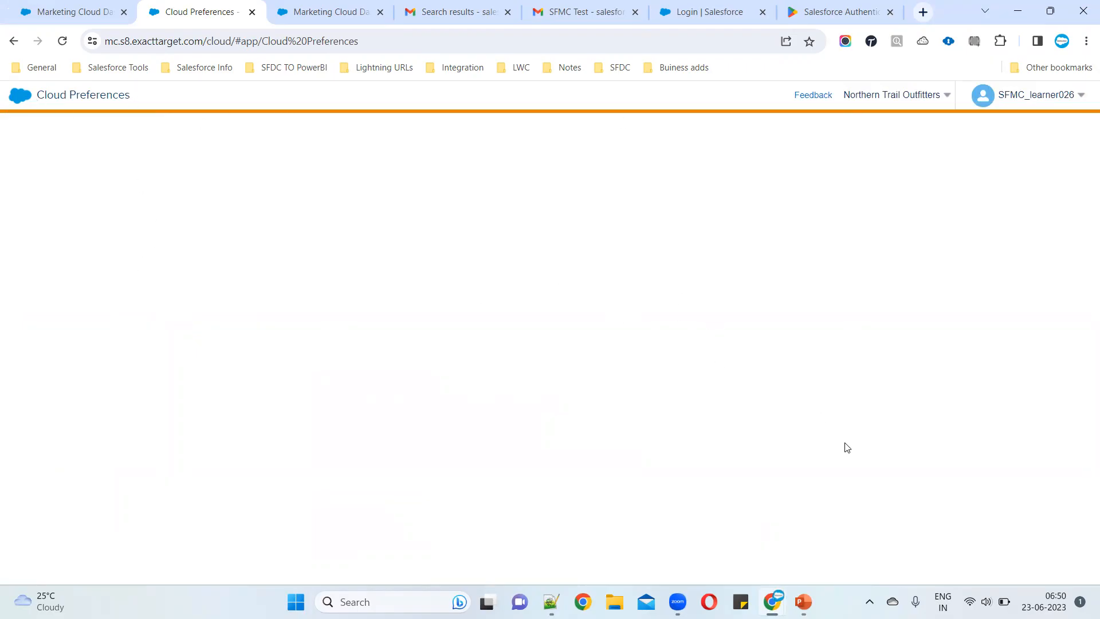
Switch to the Class4 Admin of SFMC presentation in PowerPoint, view the "What is MFA?" slide and open slide 28
mouse_move(803, 602)
click(802, 527)
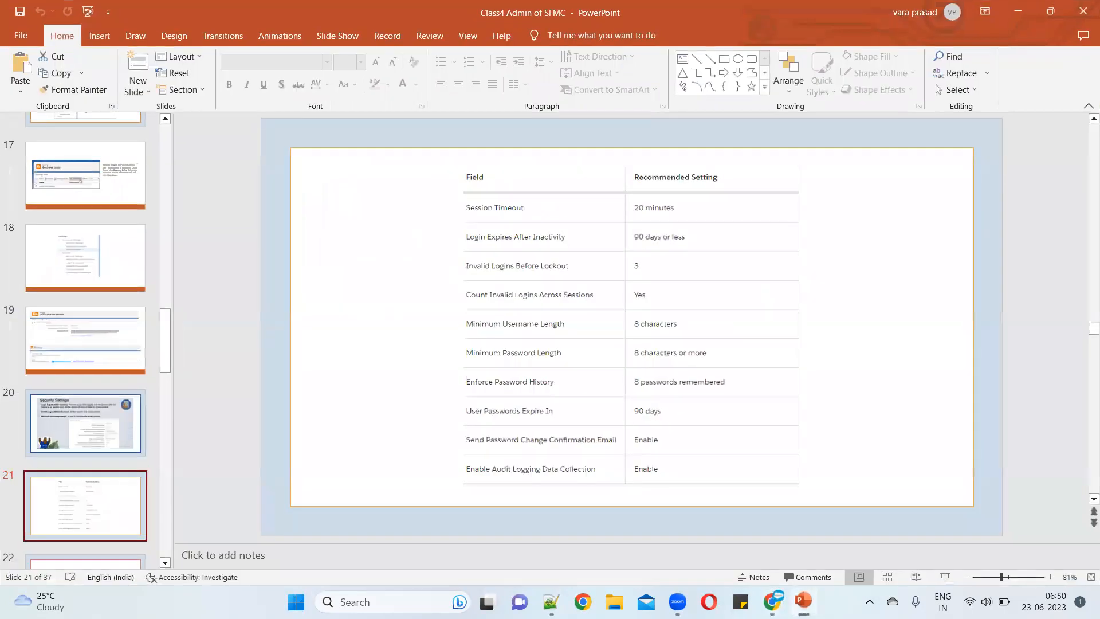
scroll(77, 499, down, 2)
click(75, 500)
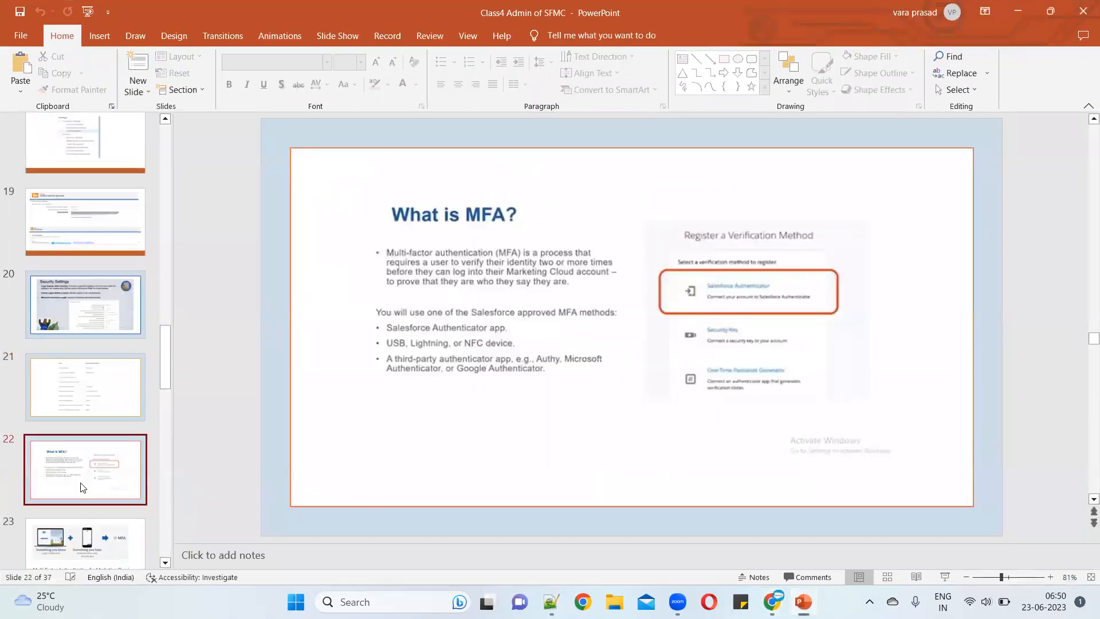
scroll(58, 538, down, 3)
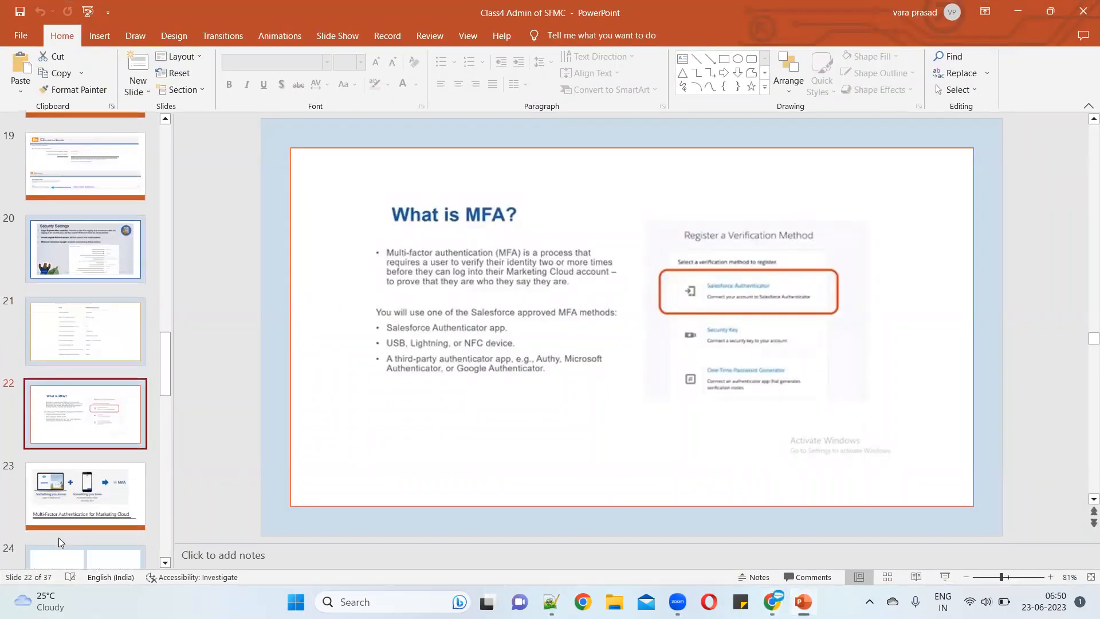
scroll(59, 542, down, 4)
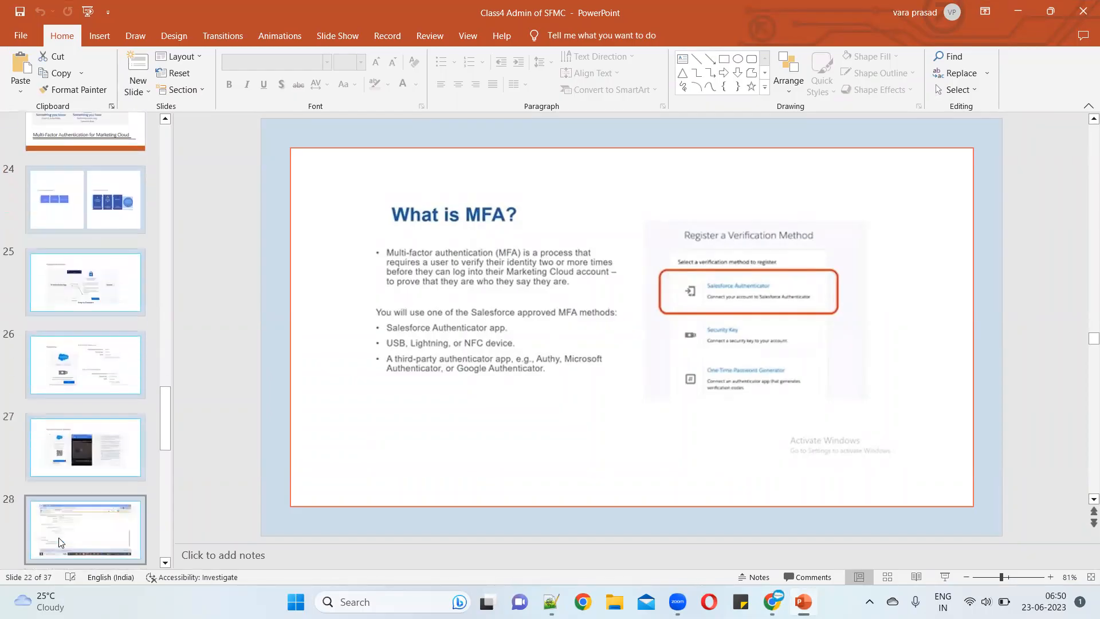
click(59, 542)
scroll(59, 542, down, 2)
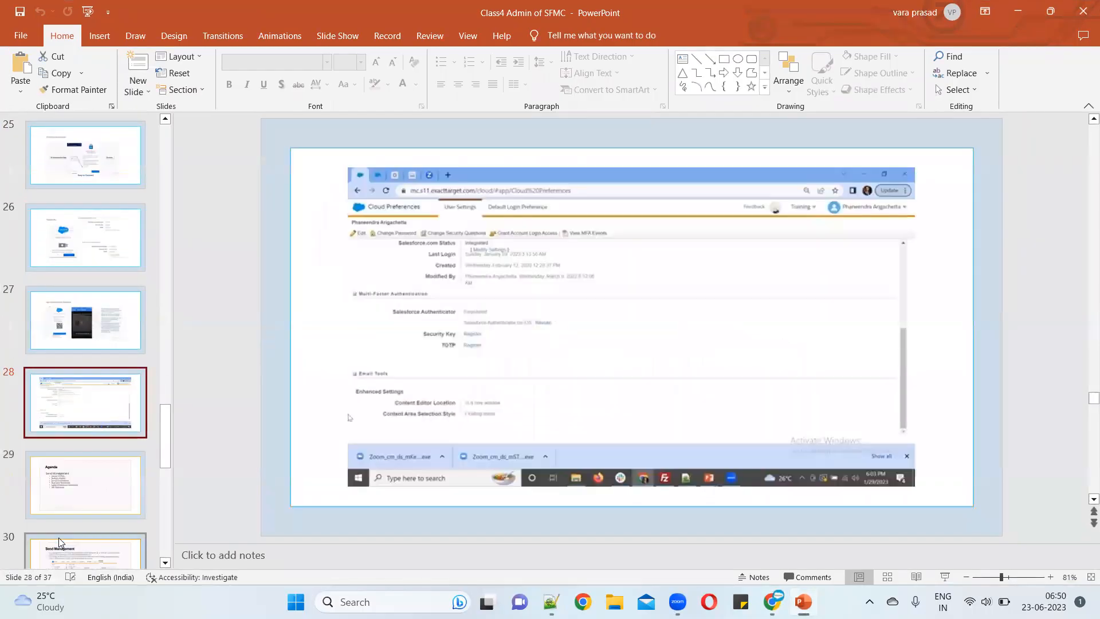
Present slide 28 full screen to examine the Multi-Factor Authentication registration options, and return to Cloud Preferences in the browser
click(946, 577)
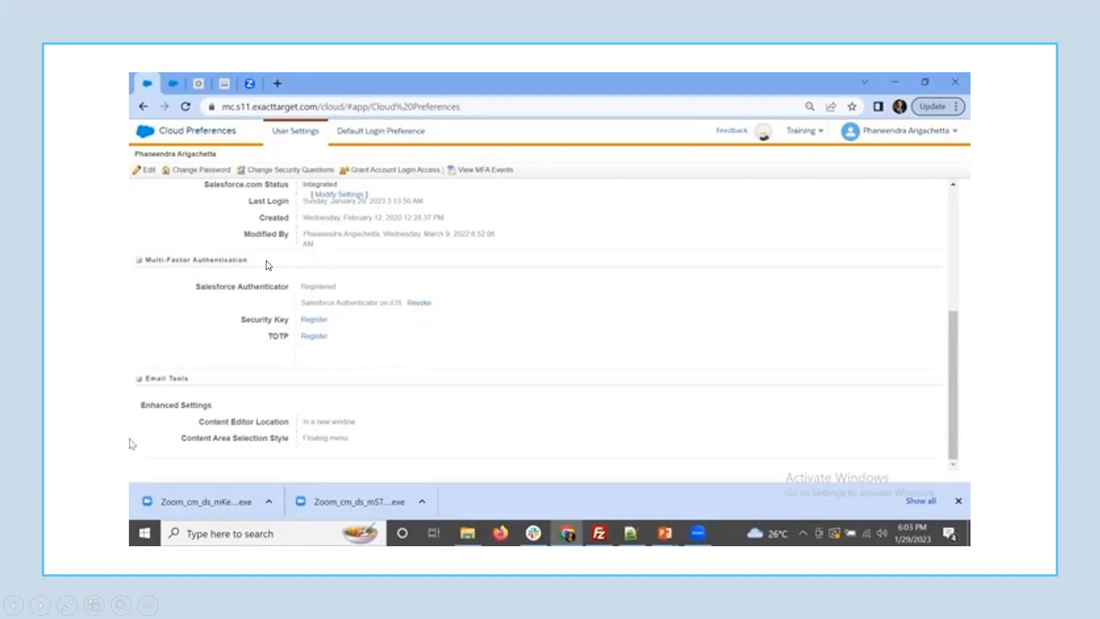
key(Escape)
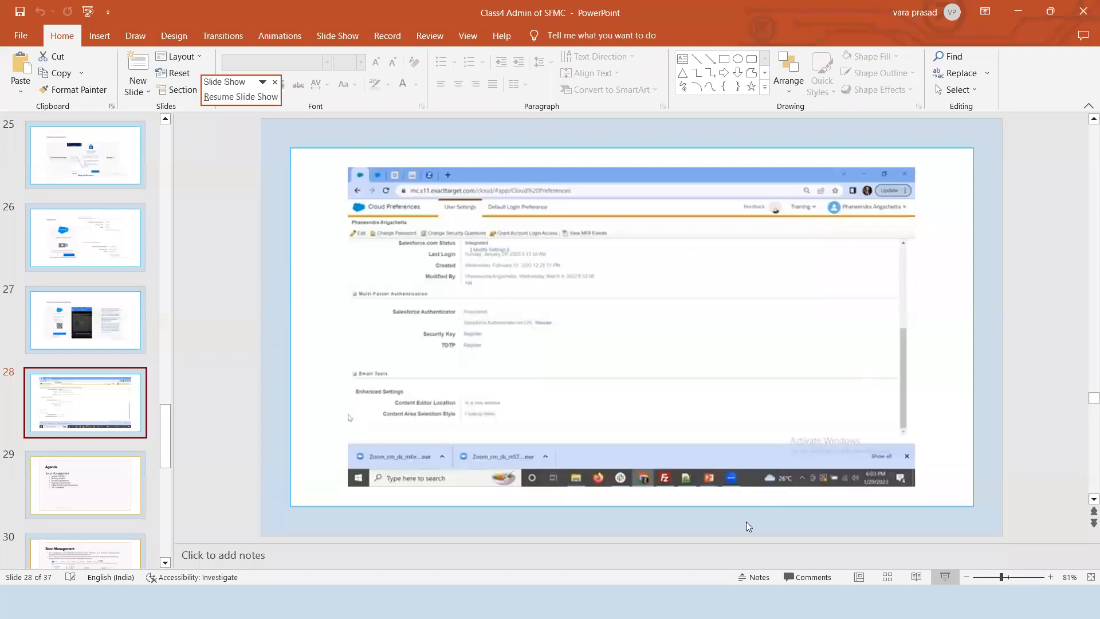
click(1018, 11)
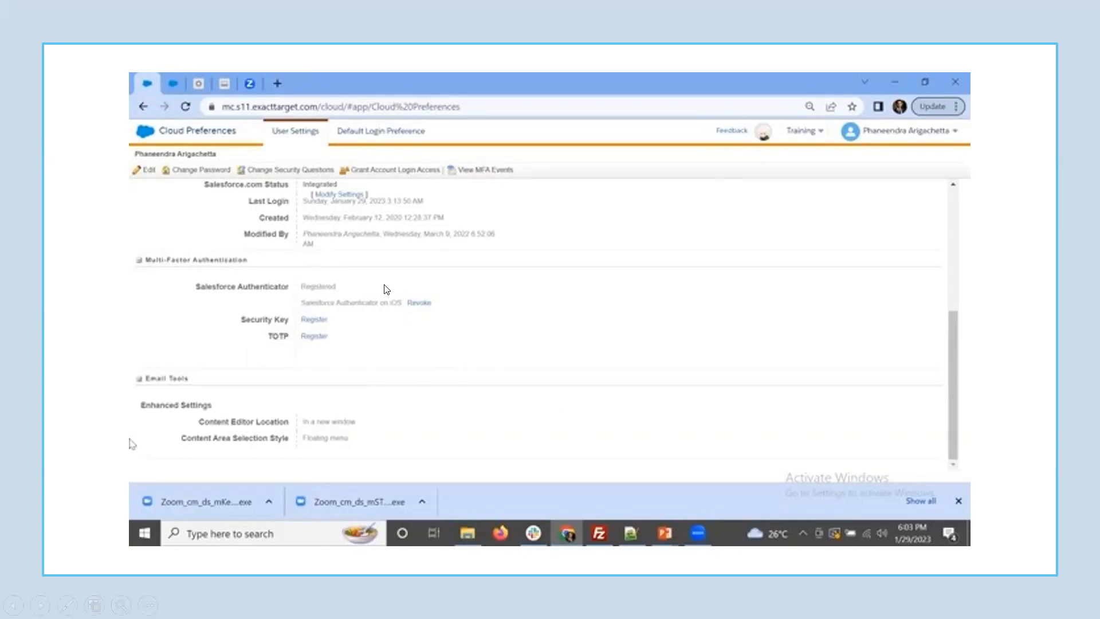
key(Escape)
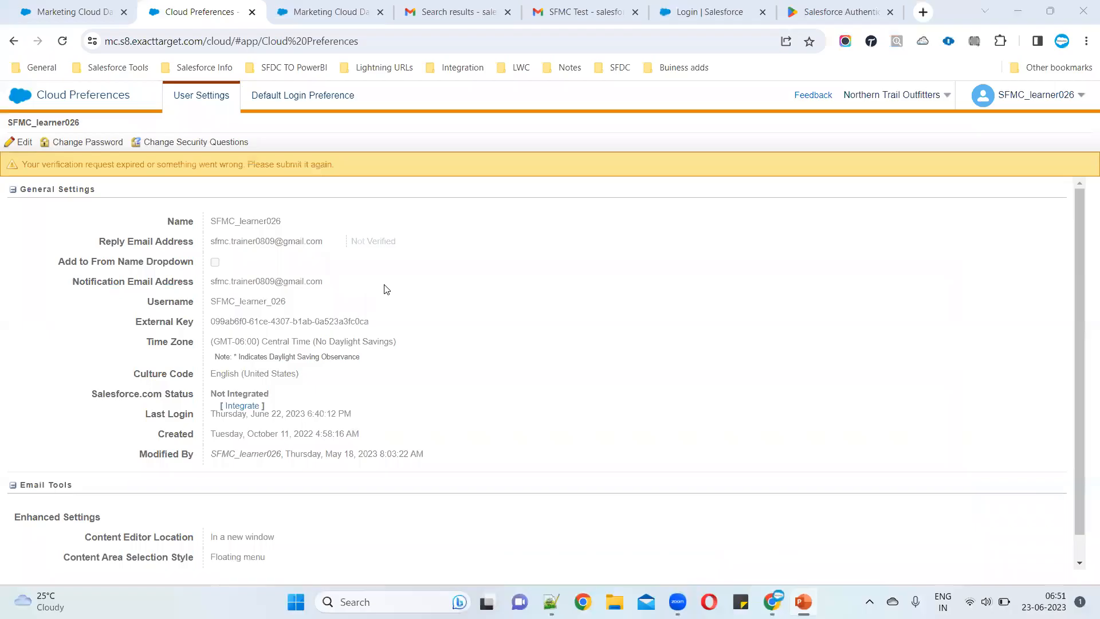
Look through the General Settings and Email Tools sections on the User Settings page of Cloud Preferences
scroll(415, 315, down, 1)
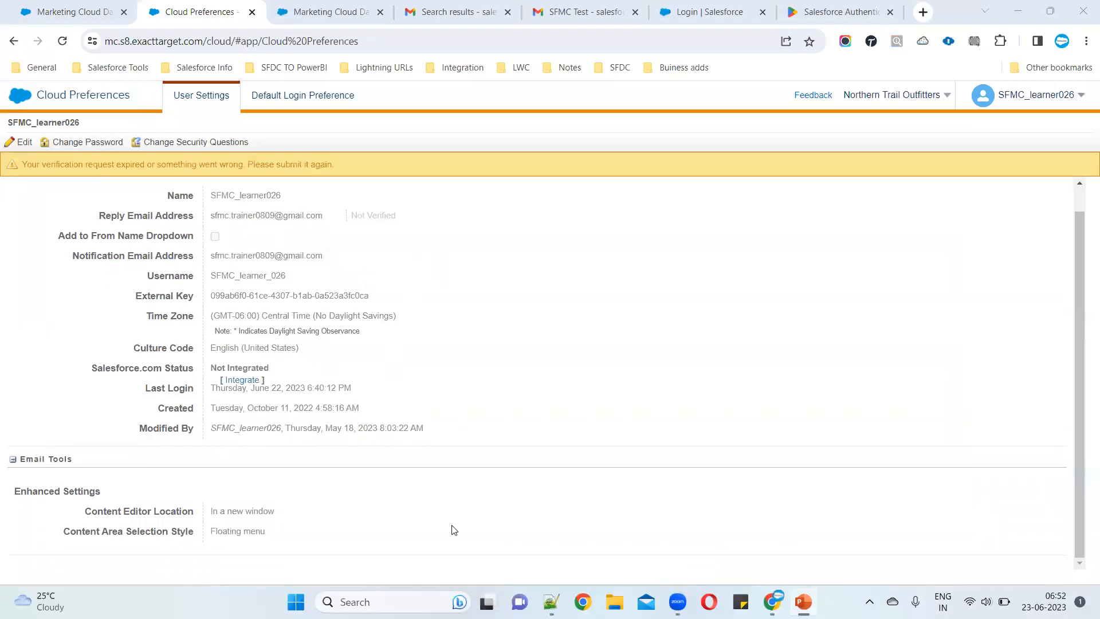
scroll(246, 361, up, 1)
scroll(293, 419, down, 1)
scroll(80, 255, up, 1)
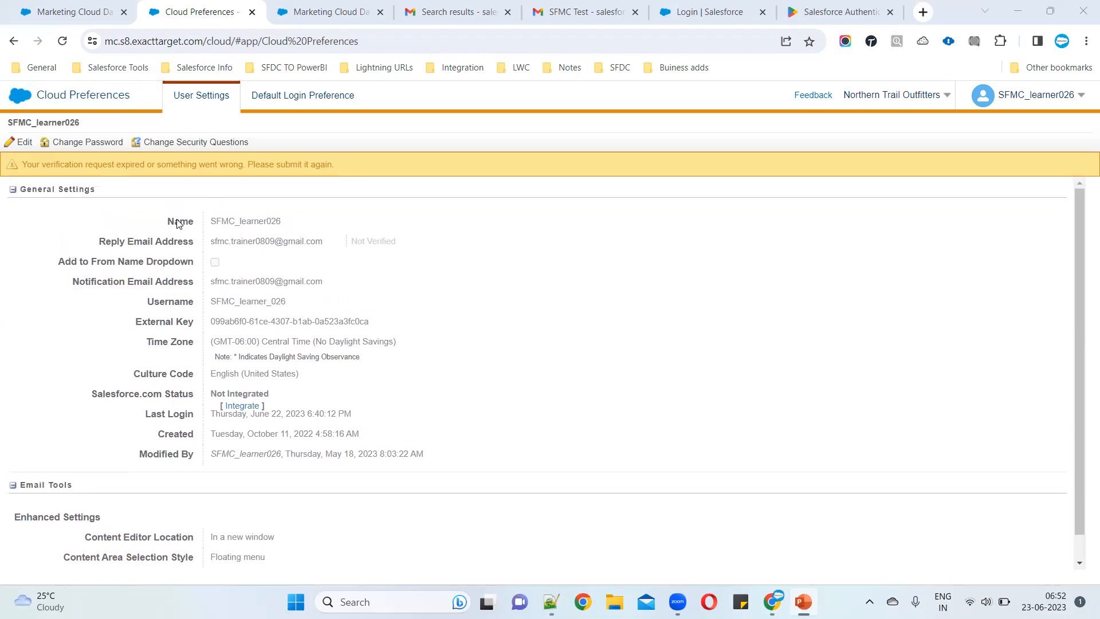
Switch back to PowerPoint, show the Cloud Preferences screenshot on slide 28 full screen once more, and end the slide show
click(804, 602)
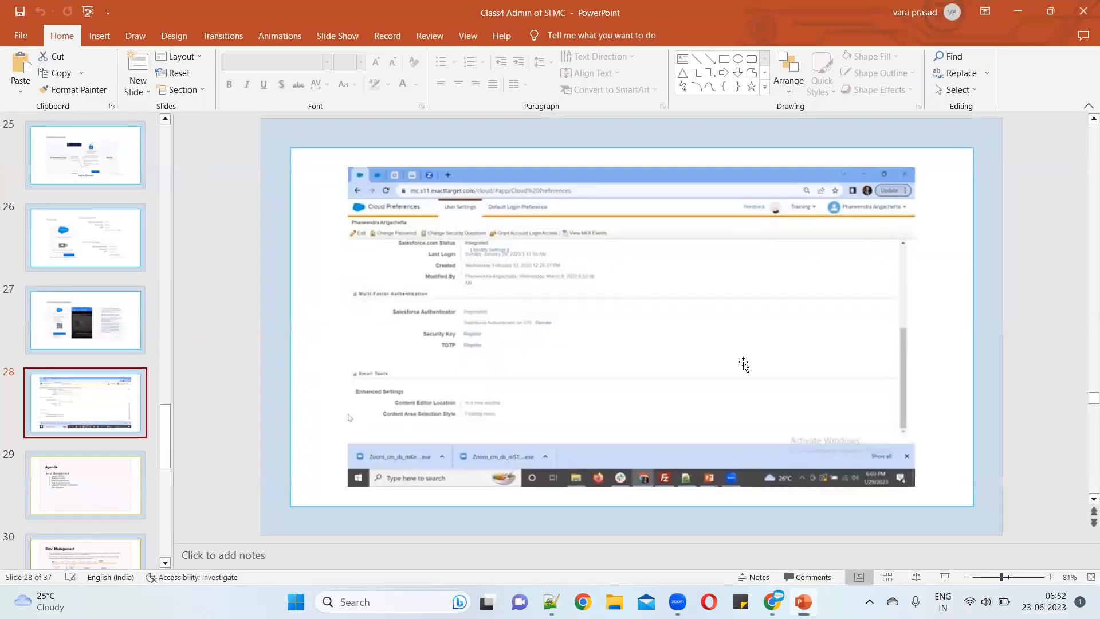
click(945, 578)
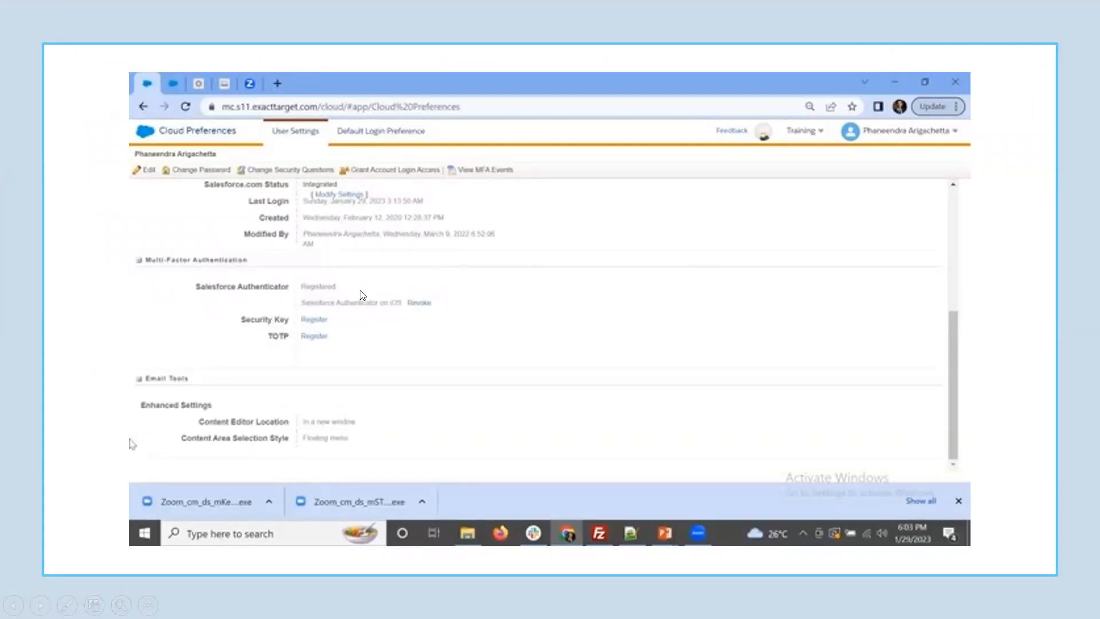
key(Escape)
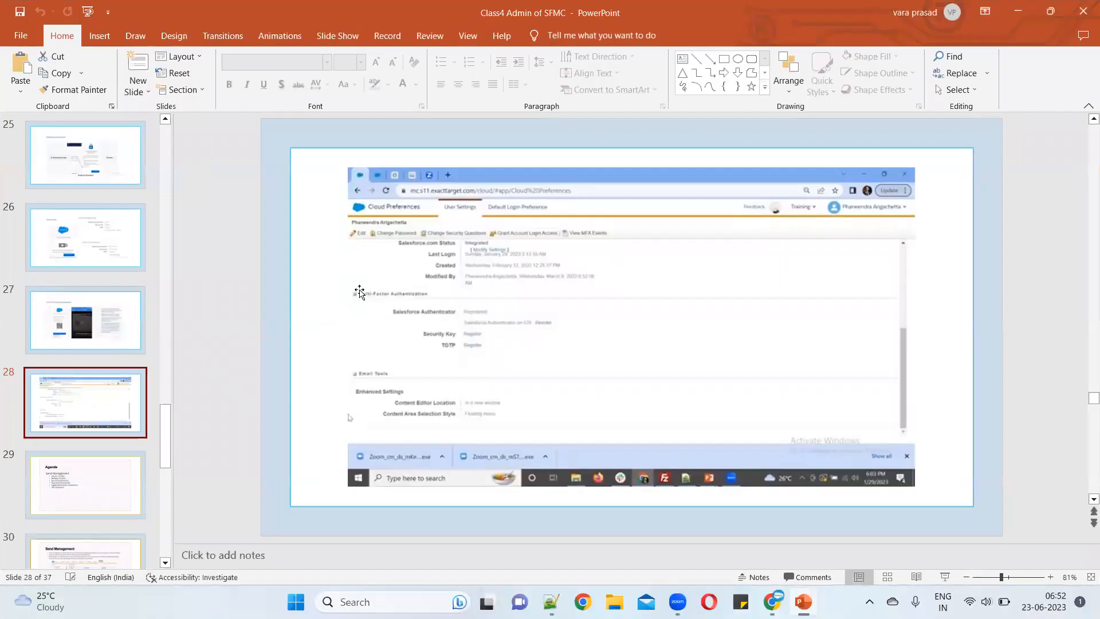
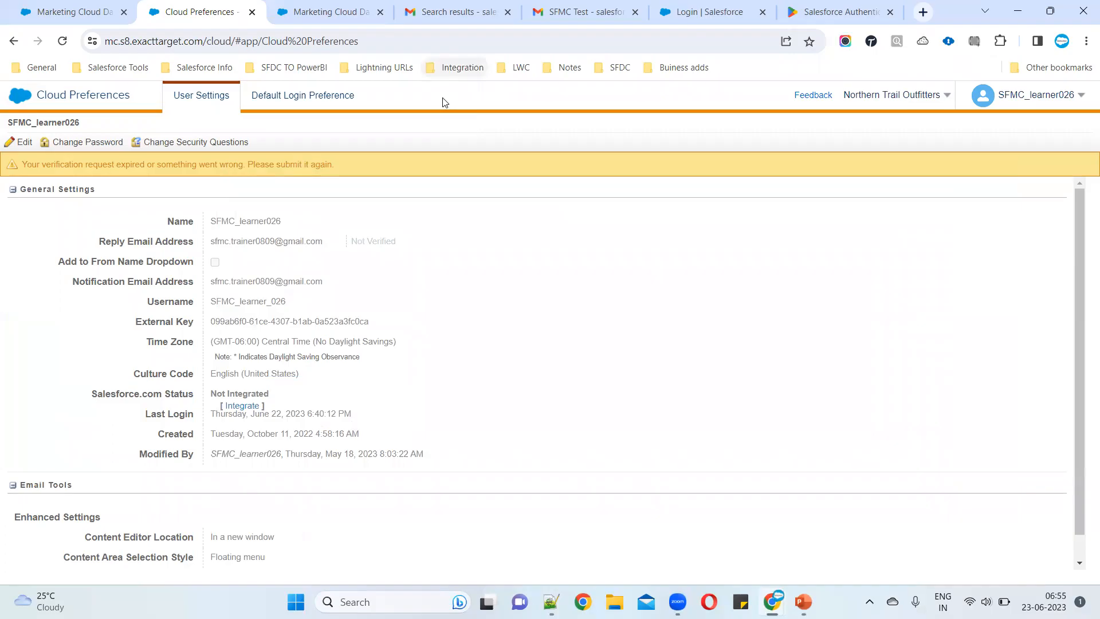
Open developer.salesforce.com in a new browser tab
click(923, 12)
text(deve)
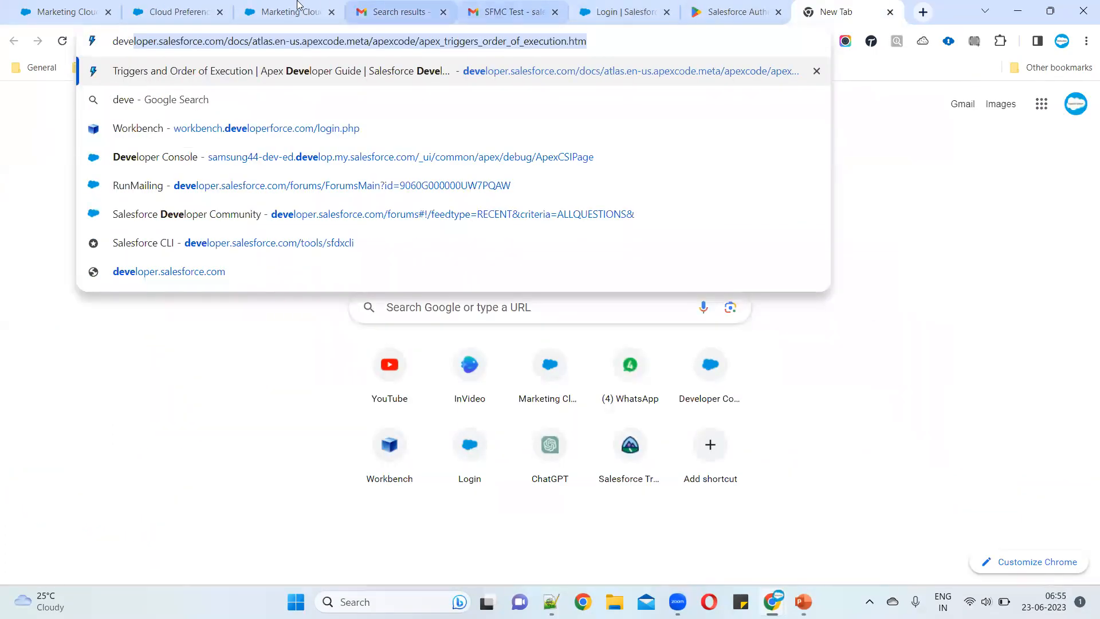
click(228, 38)
drag(226, 38, 1042, 27)
key(BackSpace)
key(Return)
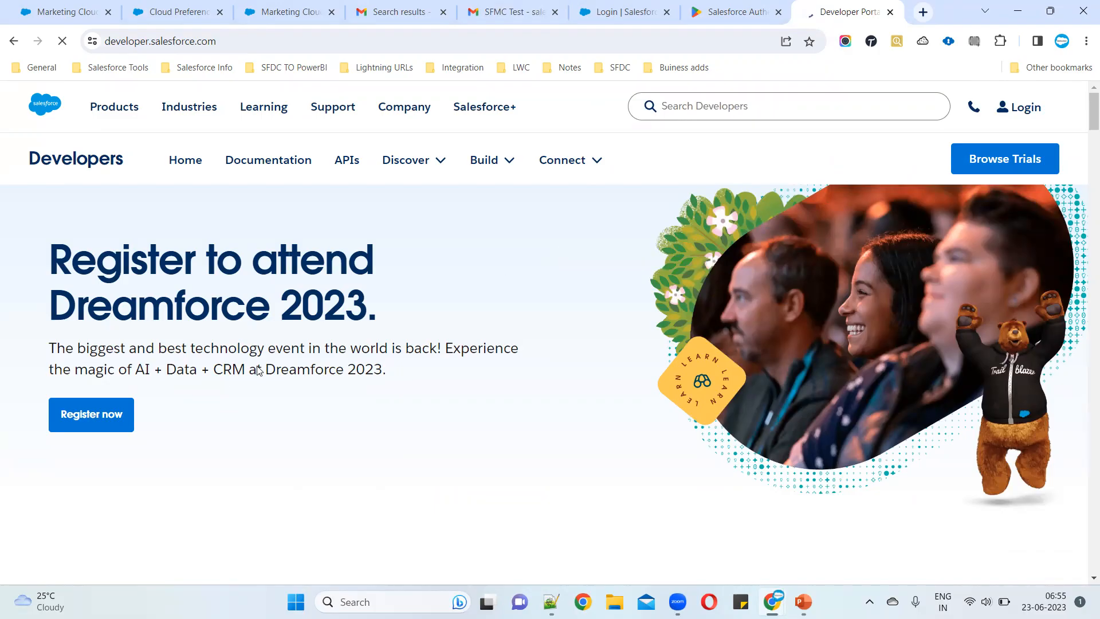
Browse the Salesforce Developers home page, go to the Salesforce login page and open its free trial signup form
scroll(643, 363, down, 15)
scroll(645, 366, down, 10)
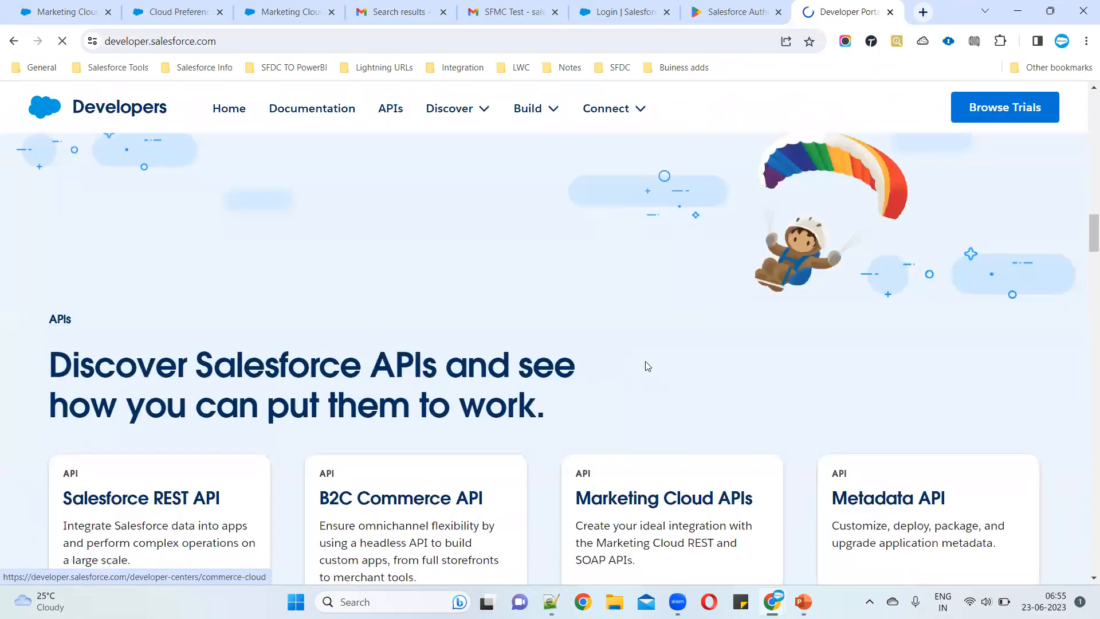
scroll(646, 367, down, 3)
scroll(646, 367, up, 12)
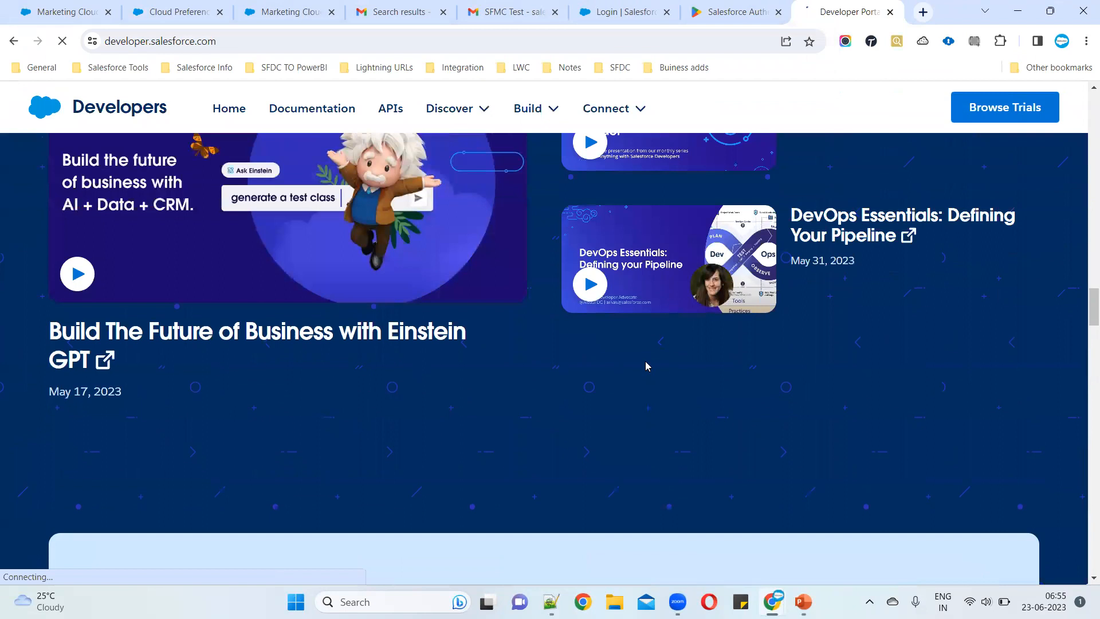
scroll(646, 366, up, 12)
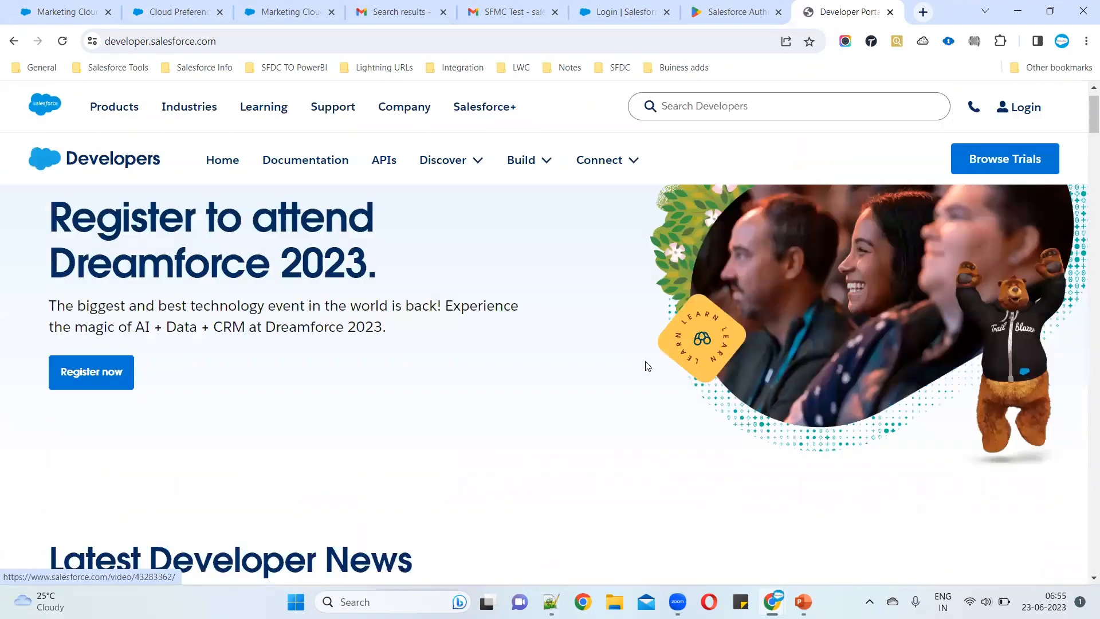
click(1037, 115)
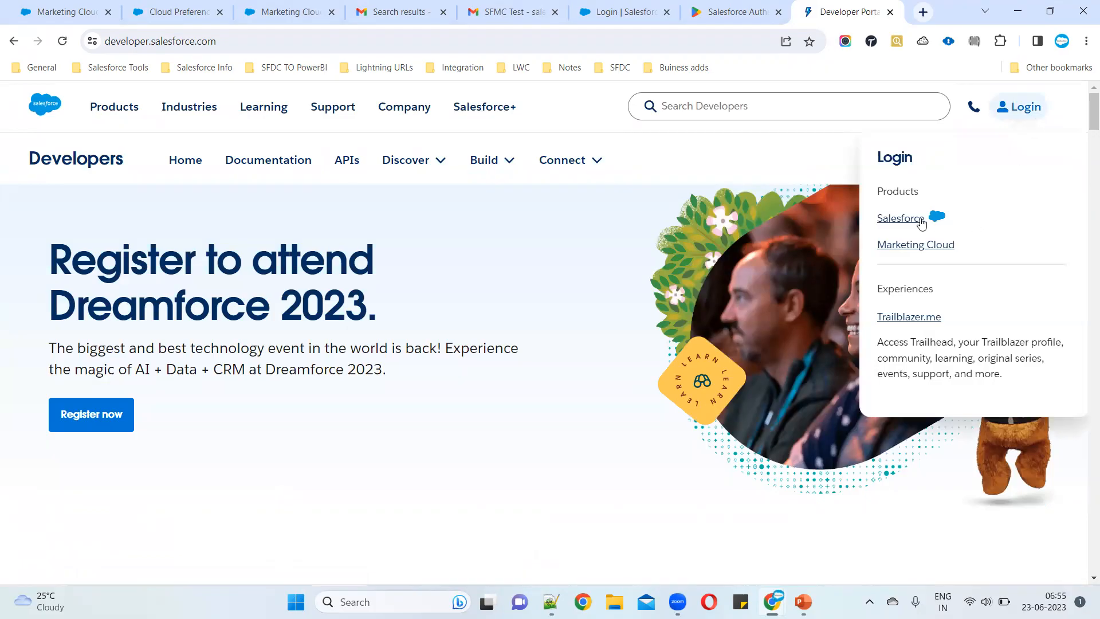
click(897, 220)
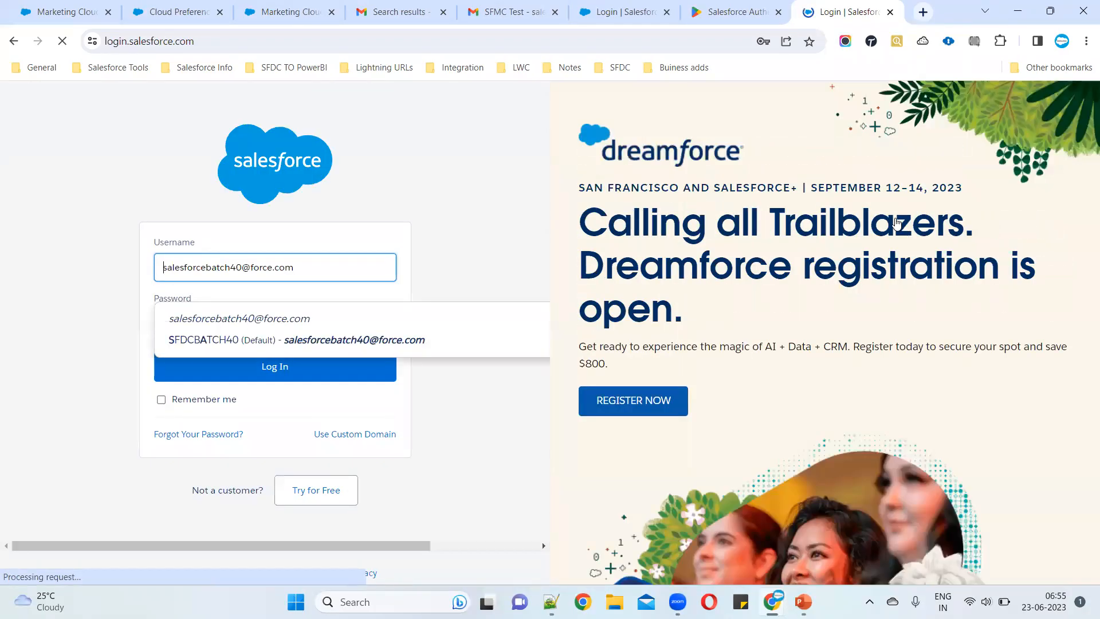
click(340, 496)
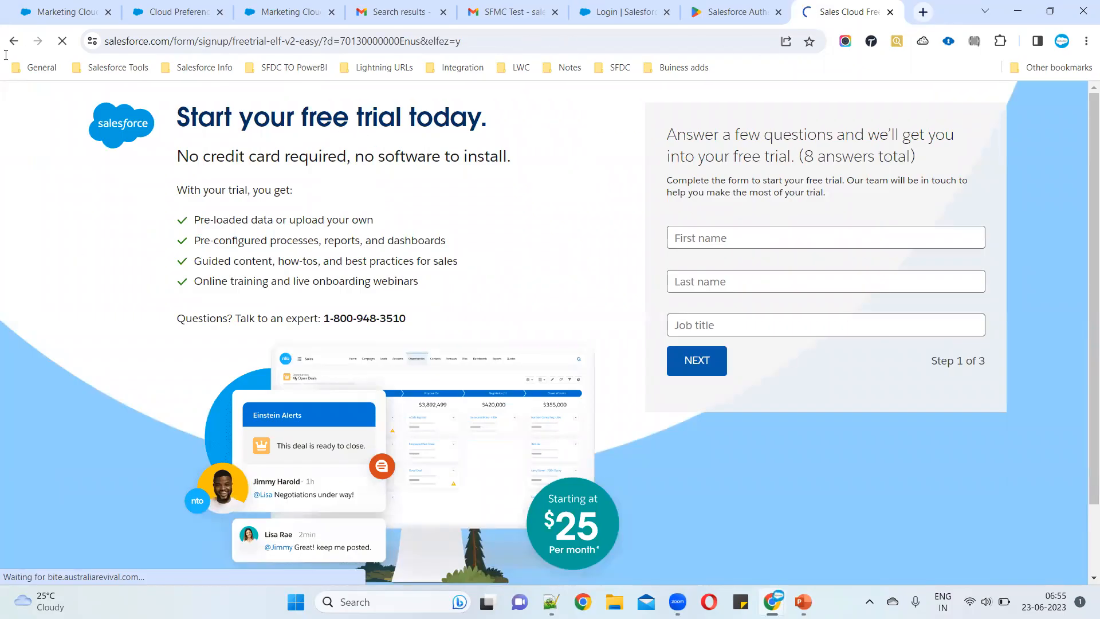
Return to the developer.salesforce.com home page in the current browser tab
click(183, 47)
text(deve)
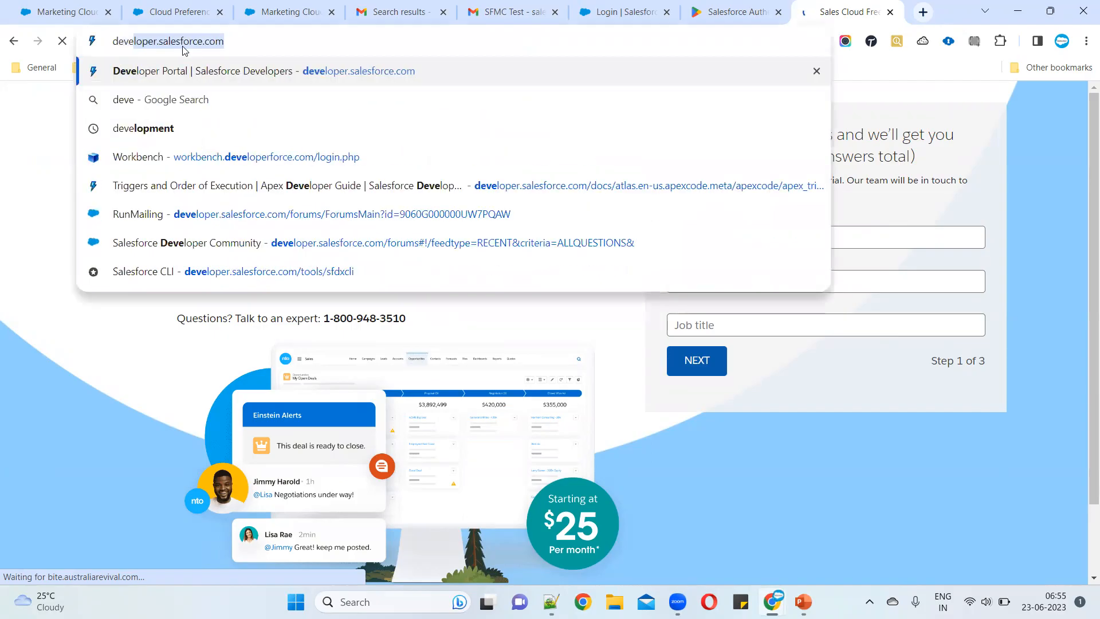
key(Return)
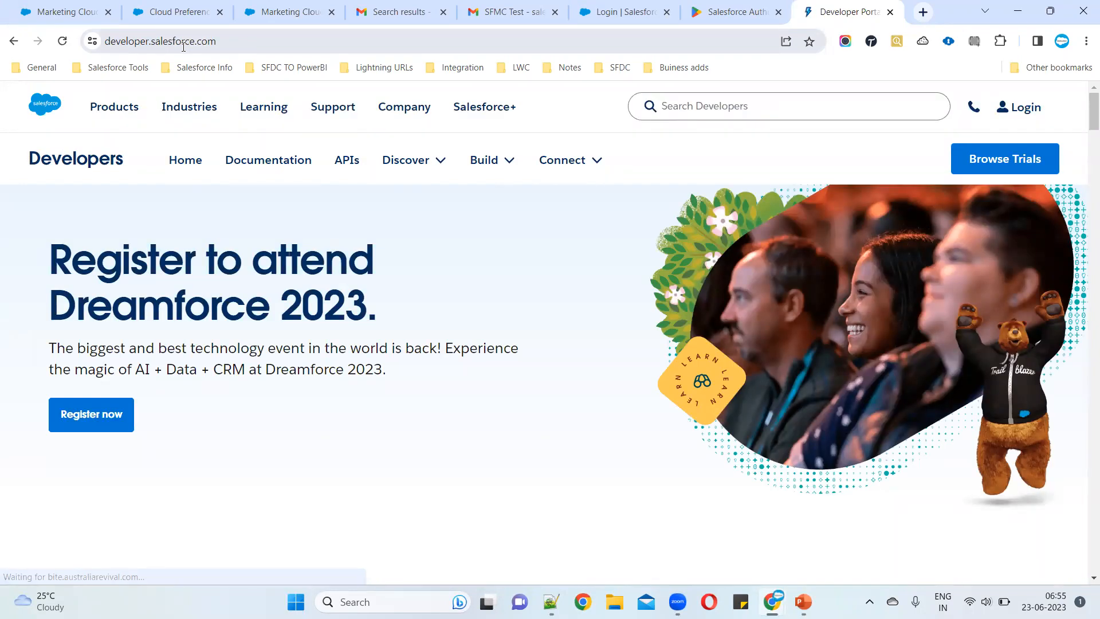
Look through the whole Salesforce Developers home page, from the news and developer centers down to the footer and back
scroll(196, 331, down, 10)
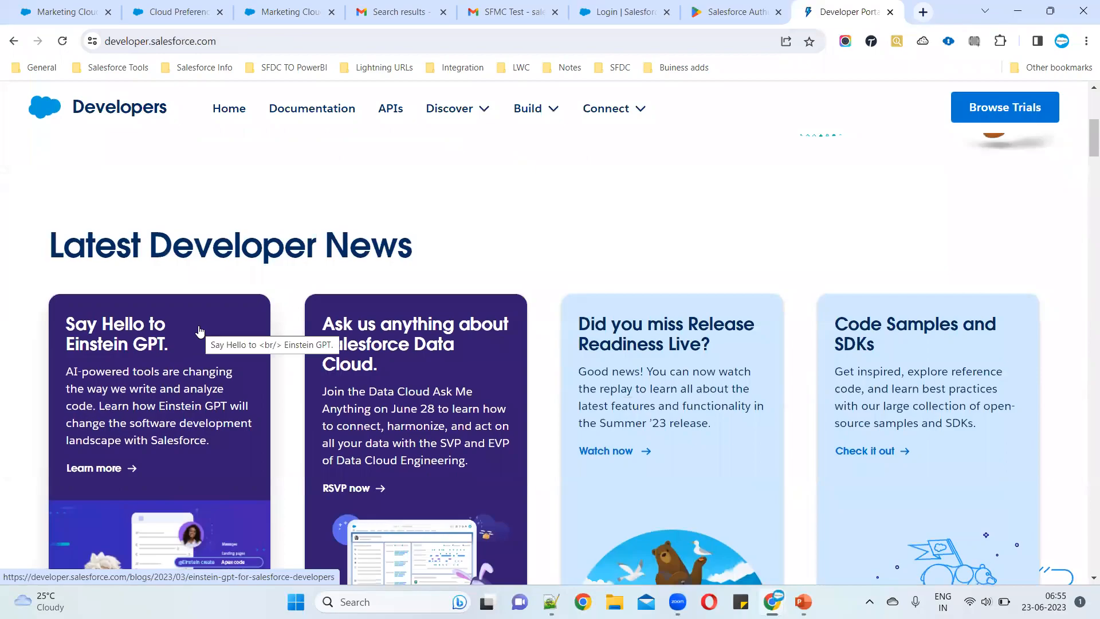
scroll(201, 331, down, 2)
scroll(201, 331, down, 3)
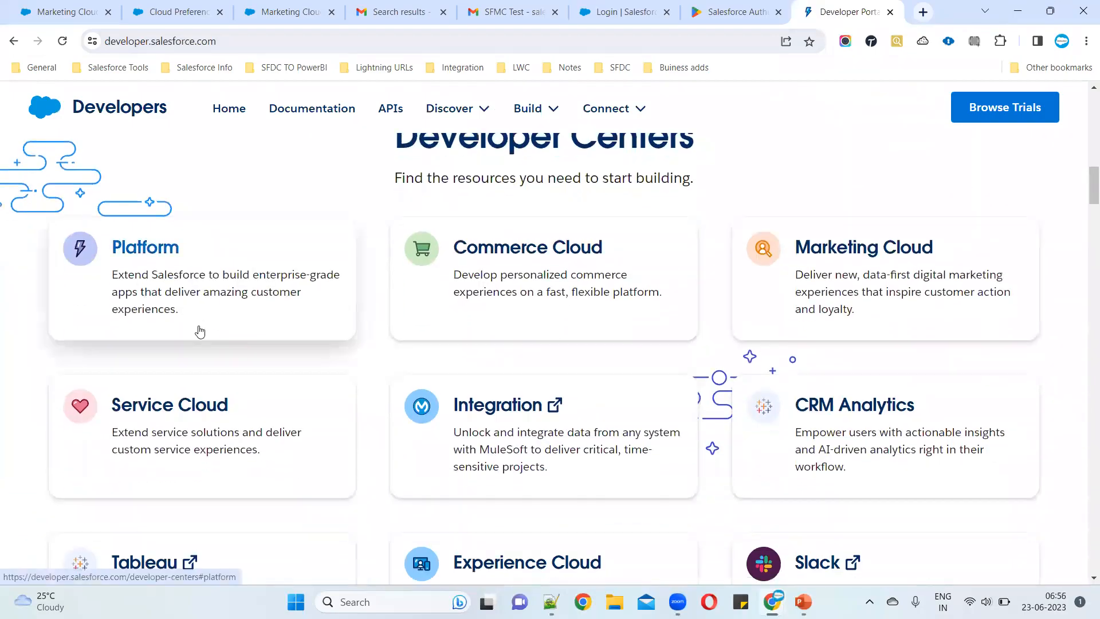
scroll(200, 331, down, 6)
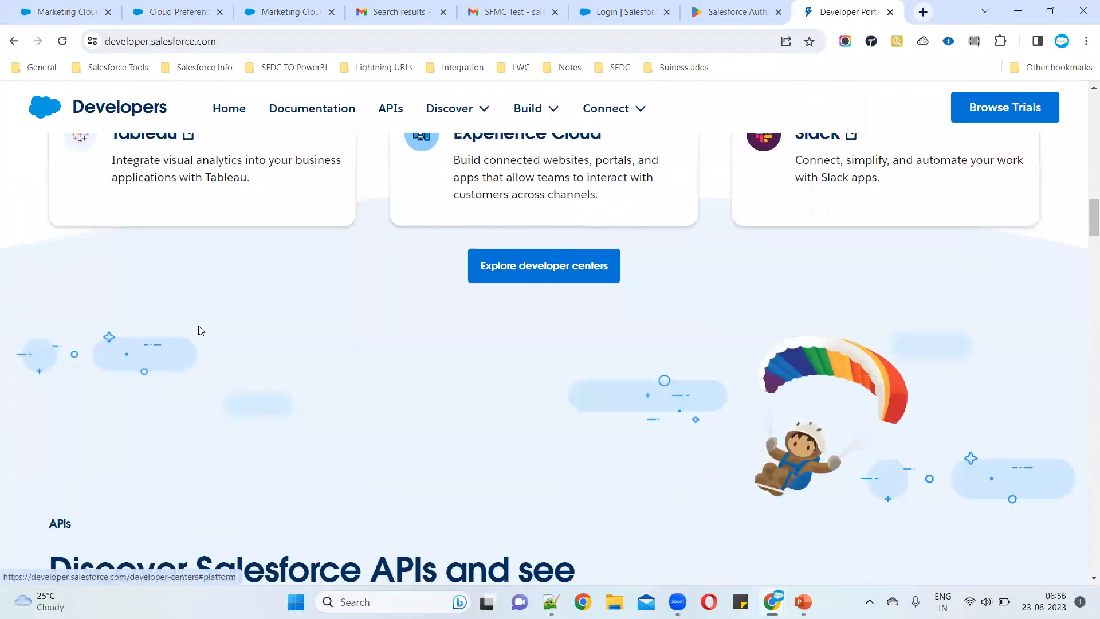
scroll(201, 331, down, 4)
scroll(201, 331, down, 6)
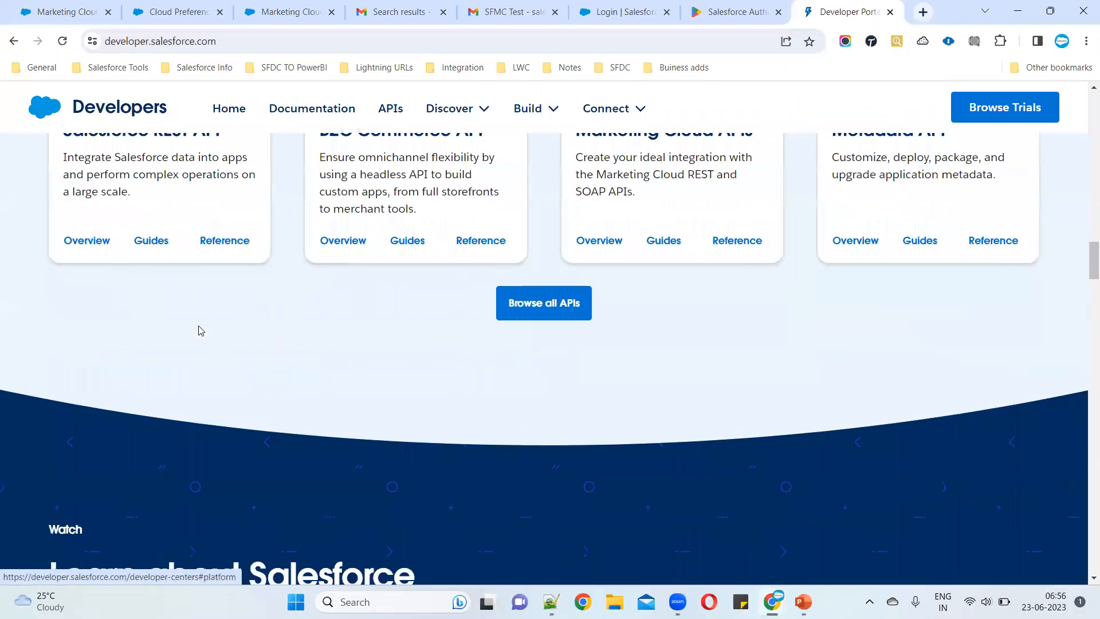
scroll(200, 331, down, 8)
scroll(201, 330, down, 7)
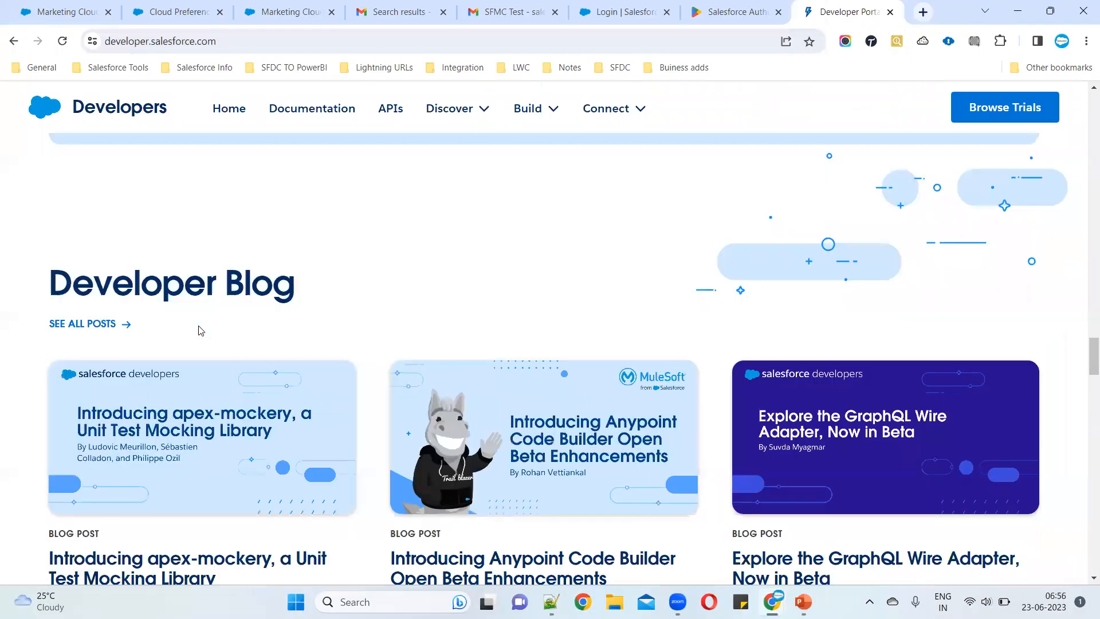
scroll(201, 330, down, 10)
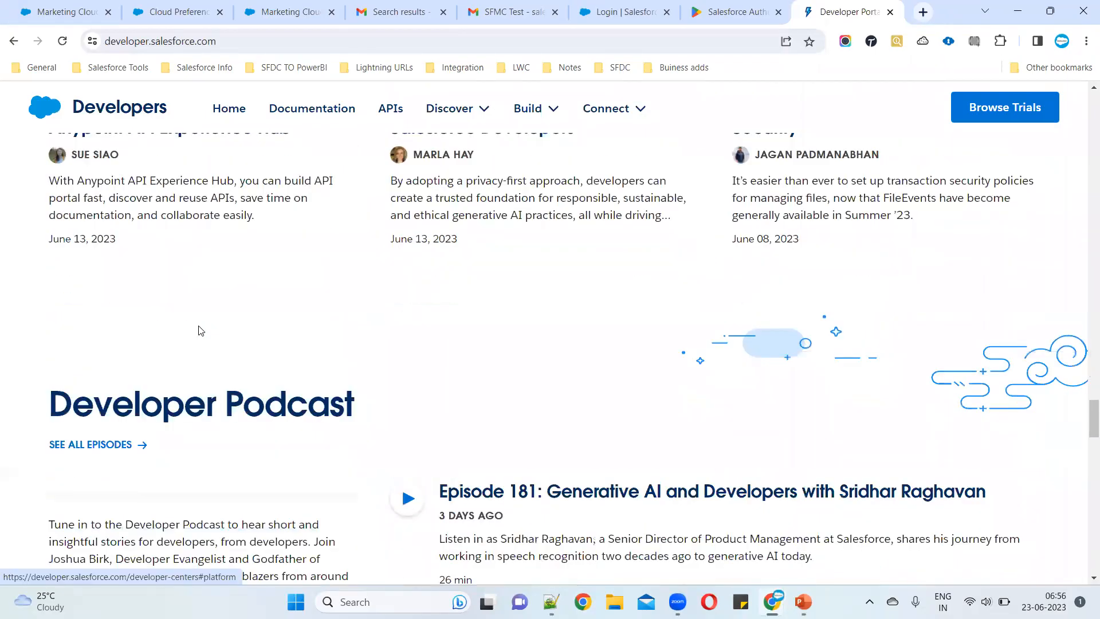
scroll(200, 331, down, 7)
scroll(201, 330, down, 10)
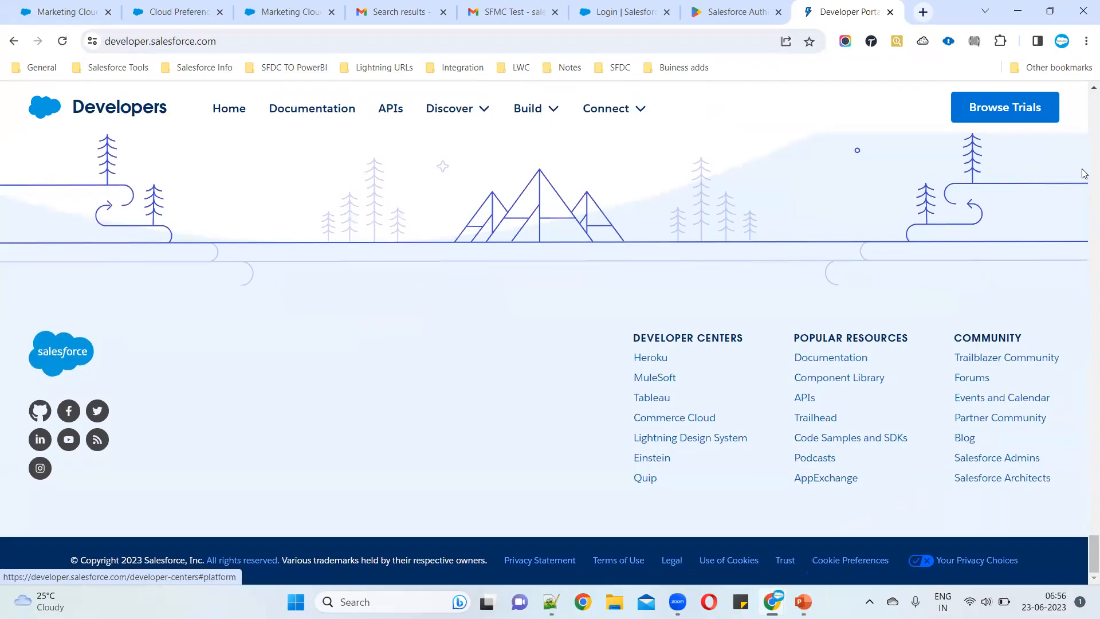
scroll(1084, 173, up, 15)
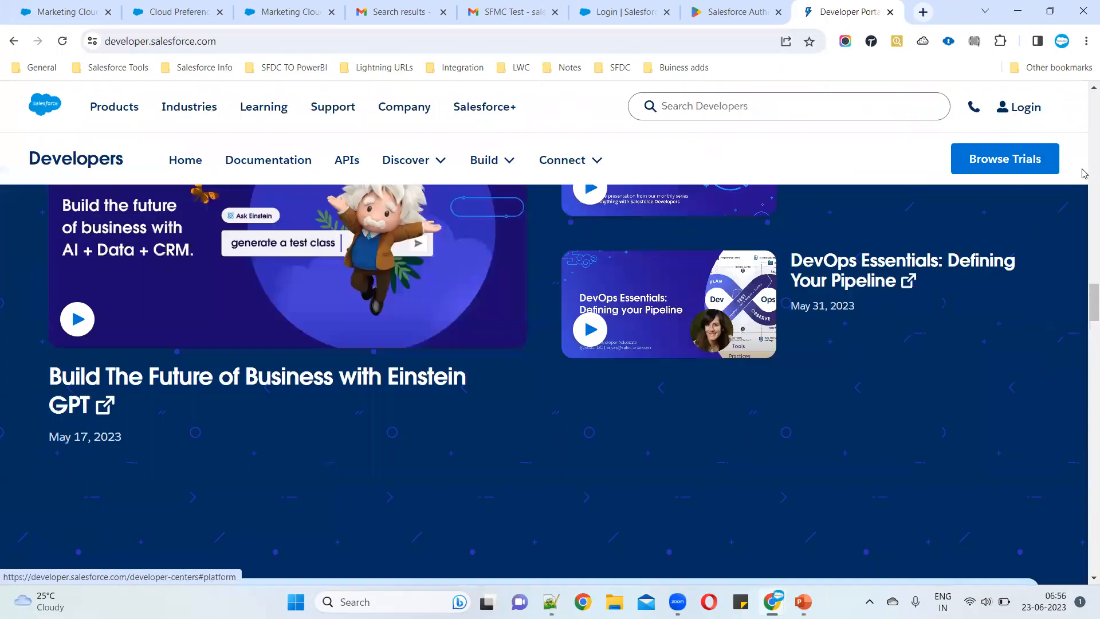
scroll(1085, 227, up, 5)
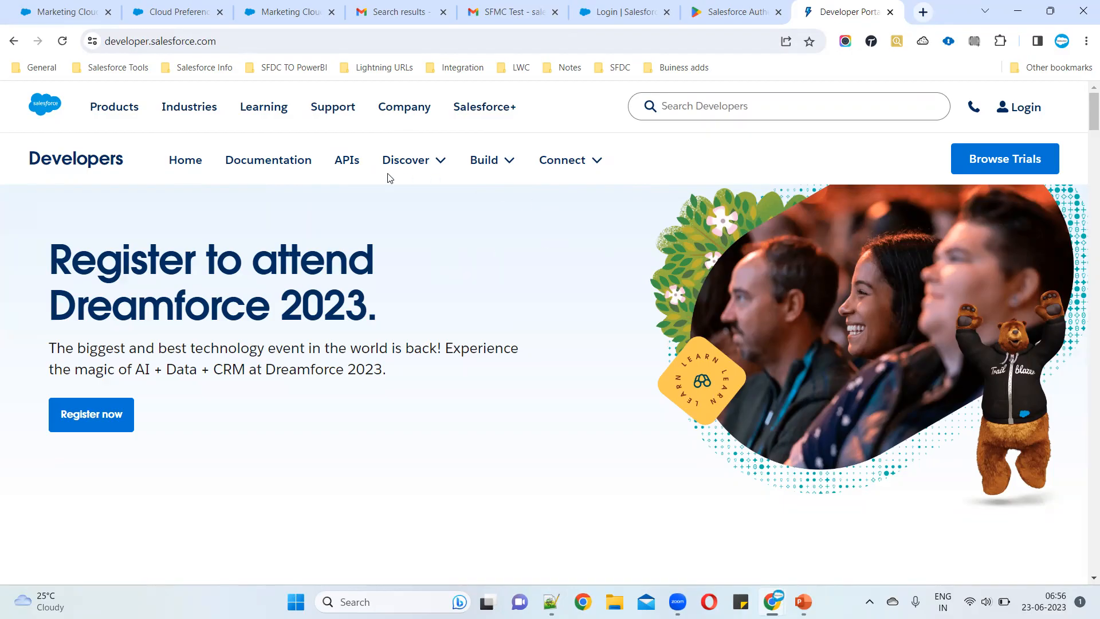
Reload the Salesforce Developers home page and view its Salesforce+ and Products navigation entries
click(186, 162)
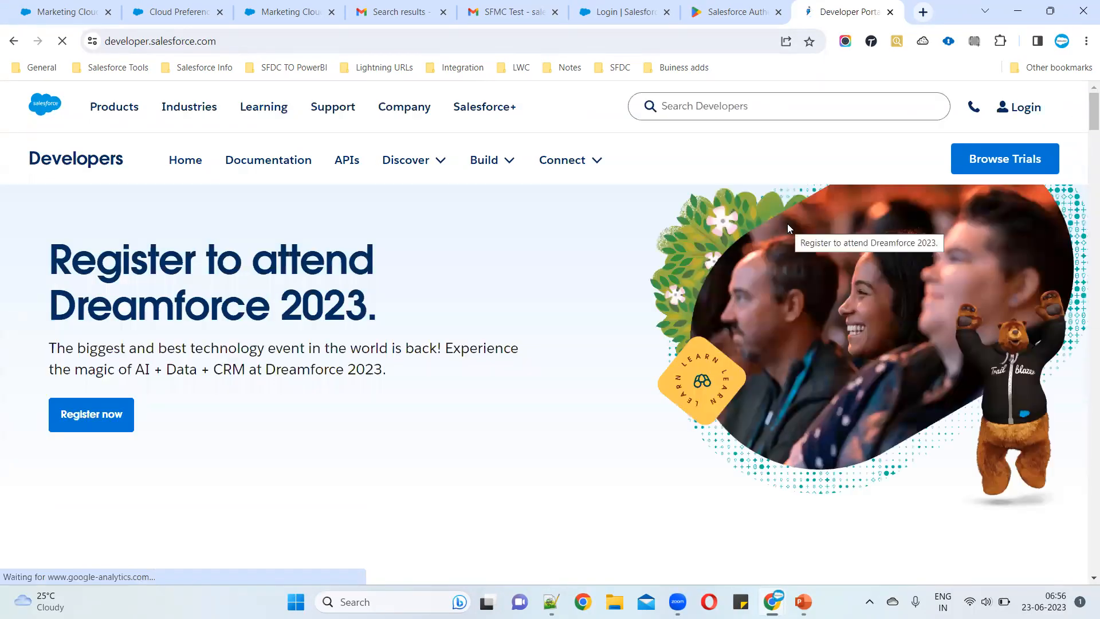
click(472, 110)
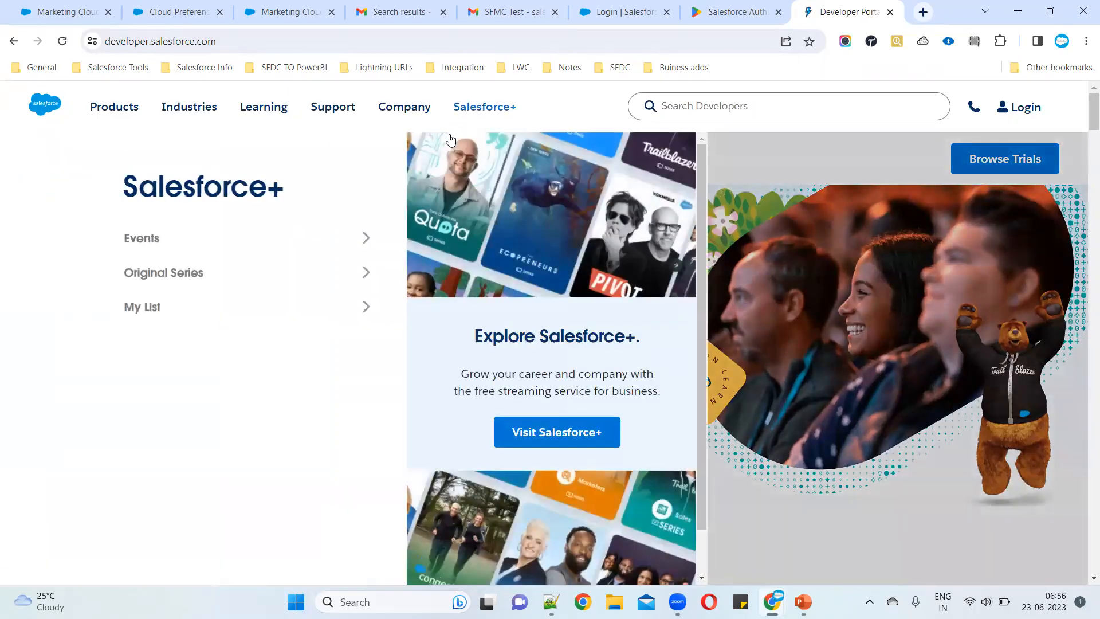
drag(704, 285, 697, 325)
click(754, 237)
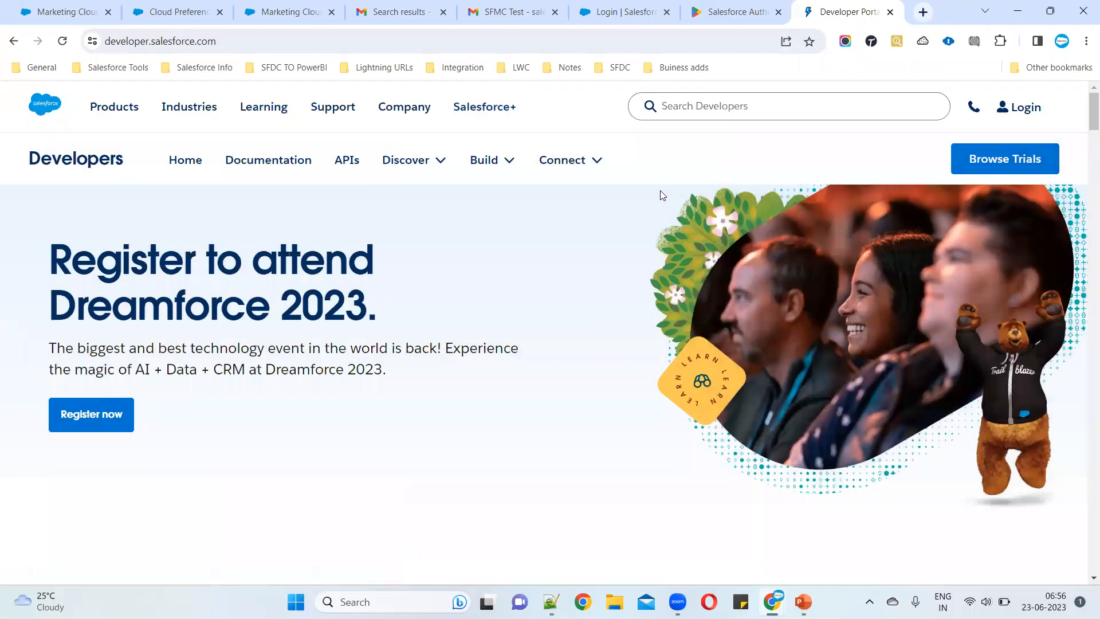
click(121, 109)
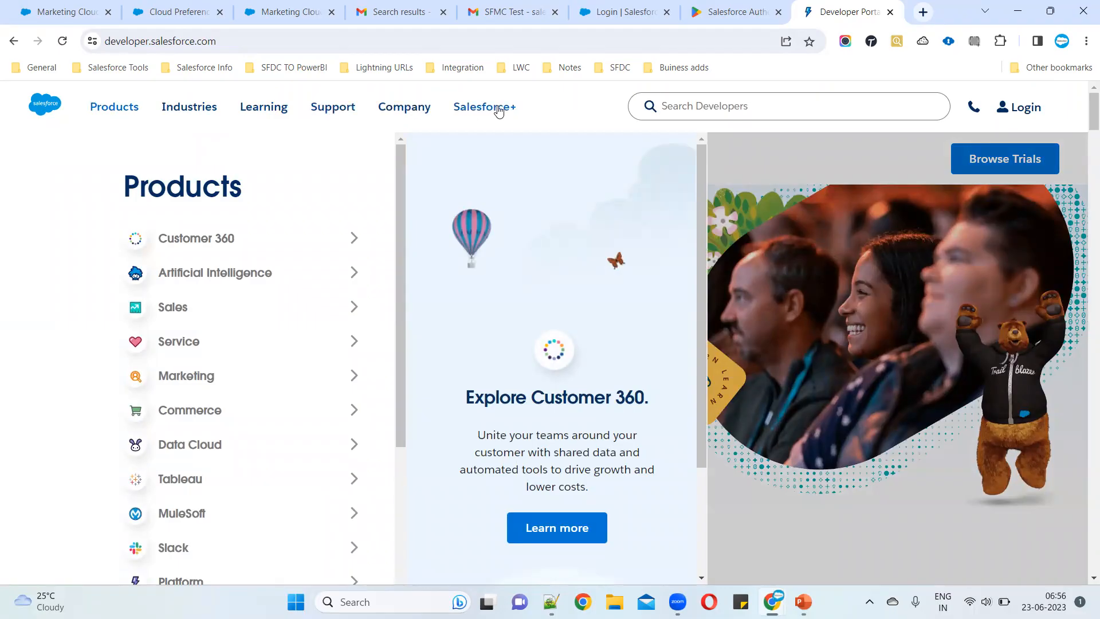
Go to the main Salesforce home page, start a free trial from it and look over the signup form
click(47, 114)
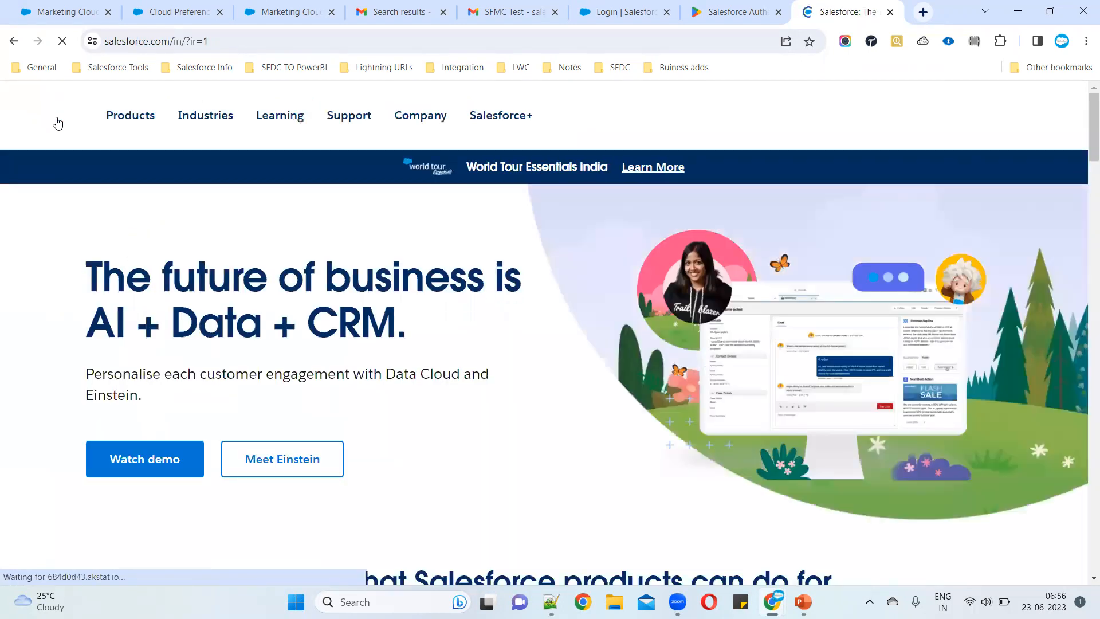
scroll(542, 197, down, 5)
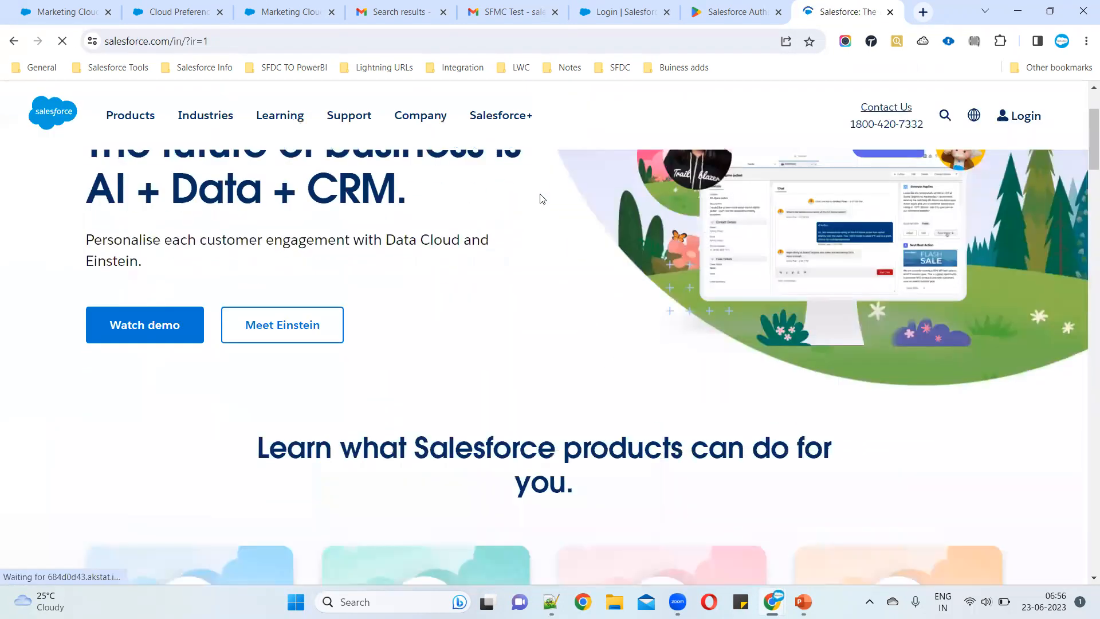
scroll(541, 197, down, 15)
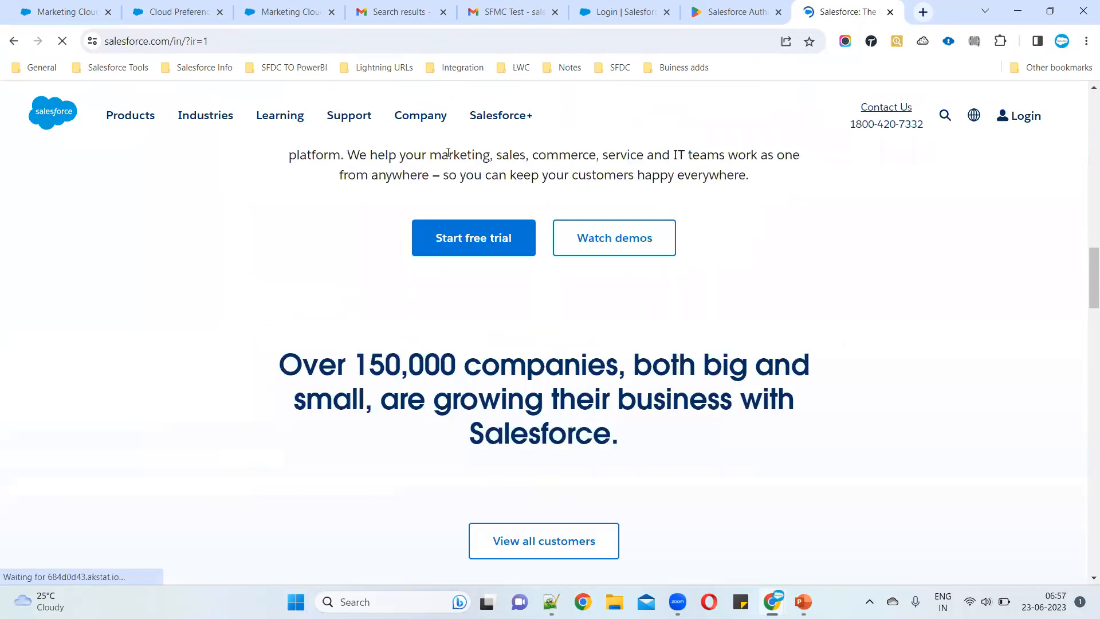
click(468, 240)
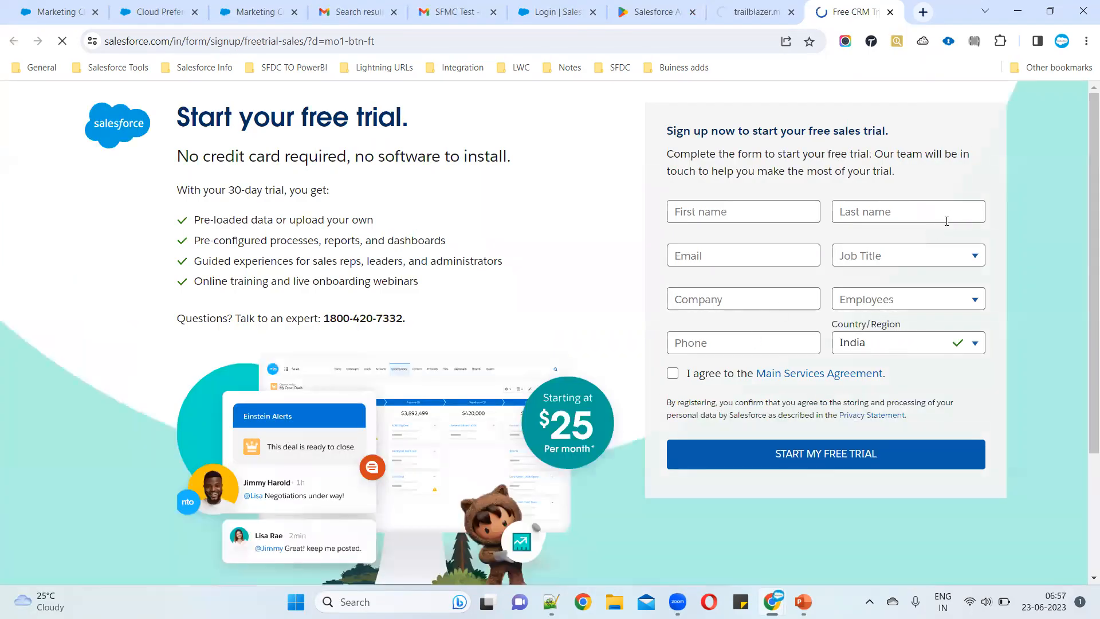
scroll(406, 290, down, 3)
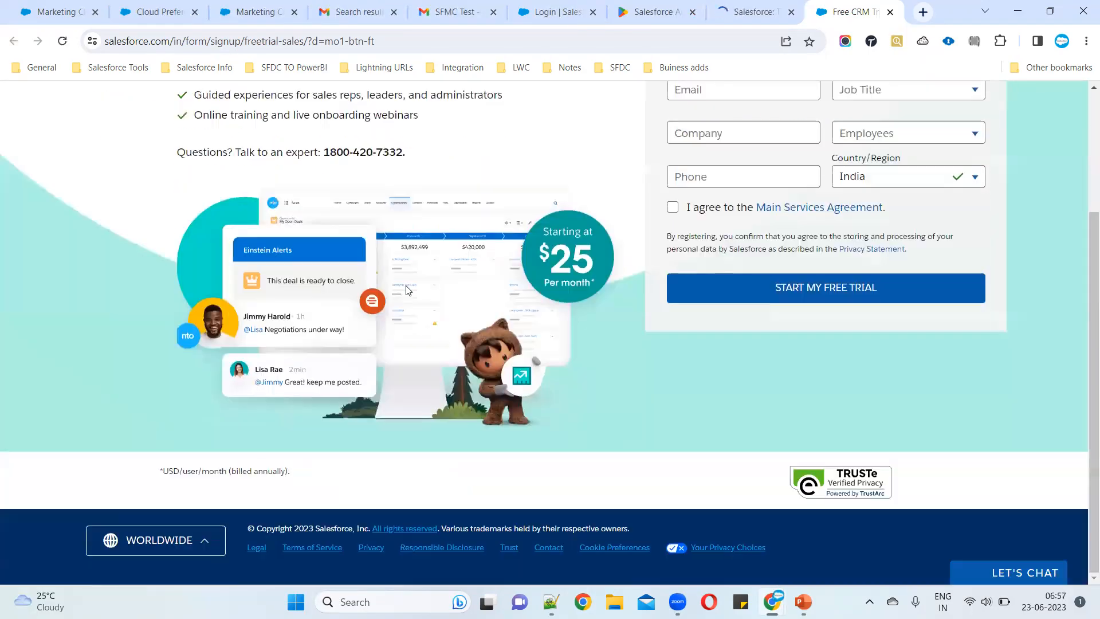
Search Google for "developer.salesforce.com create account"
click(265, 44)
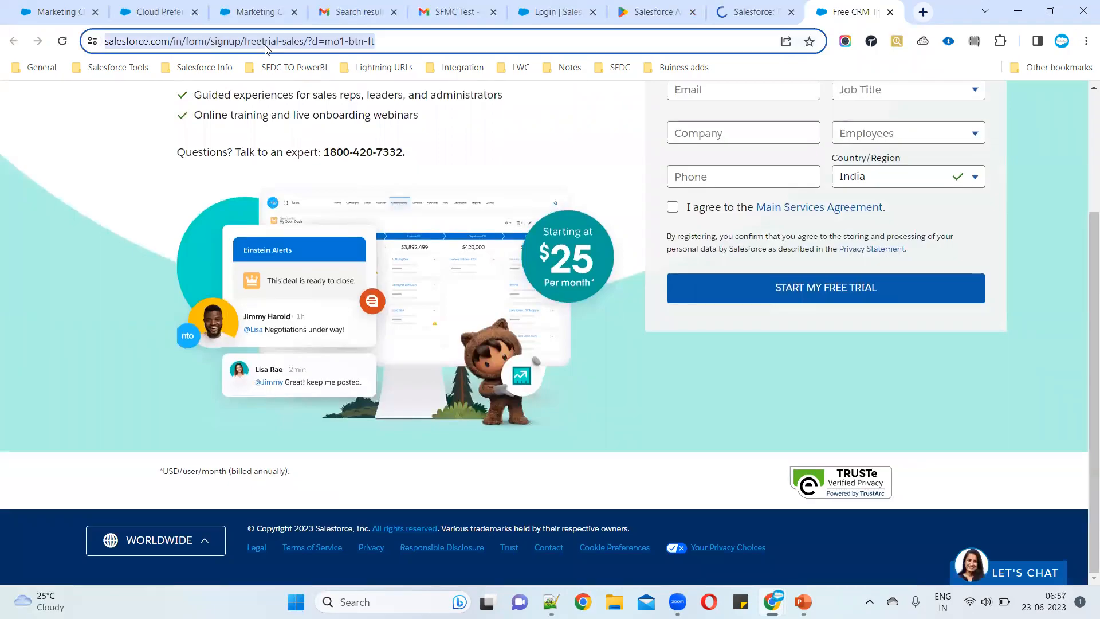
text(dev)
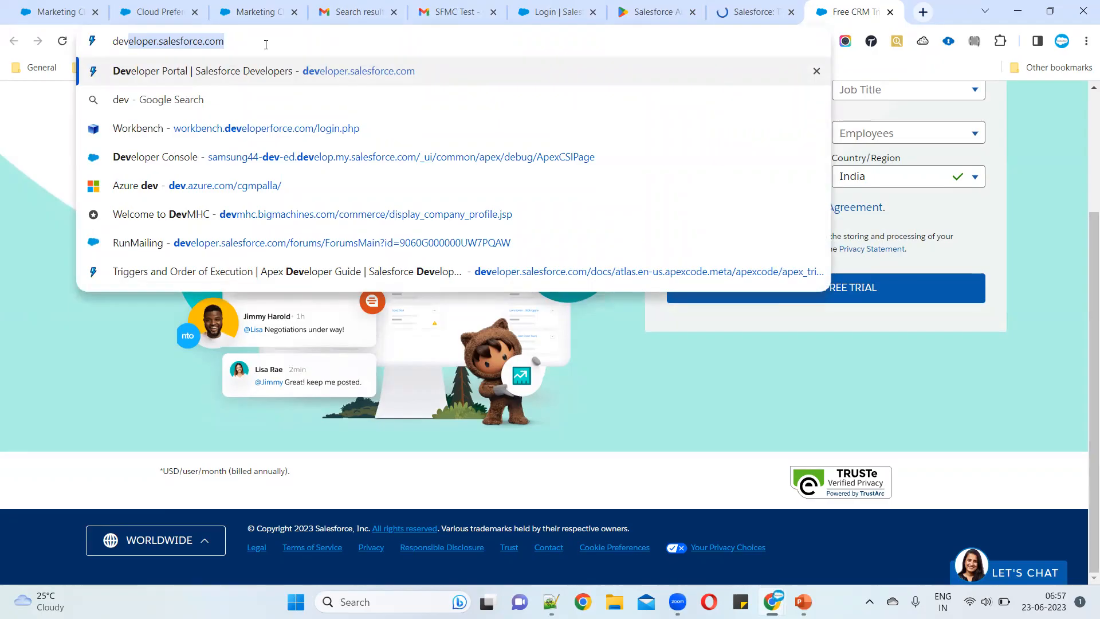
key(Right)
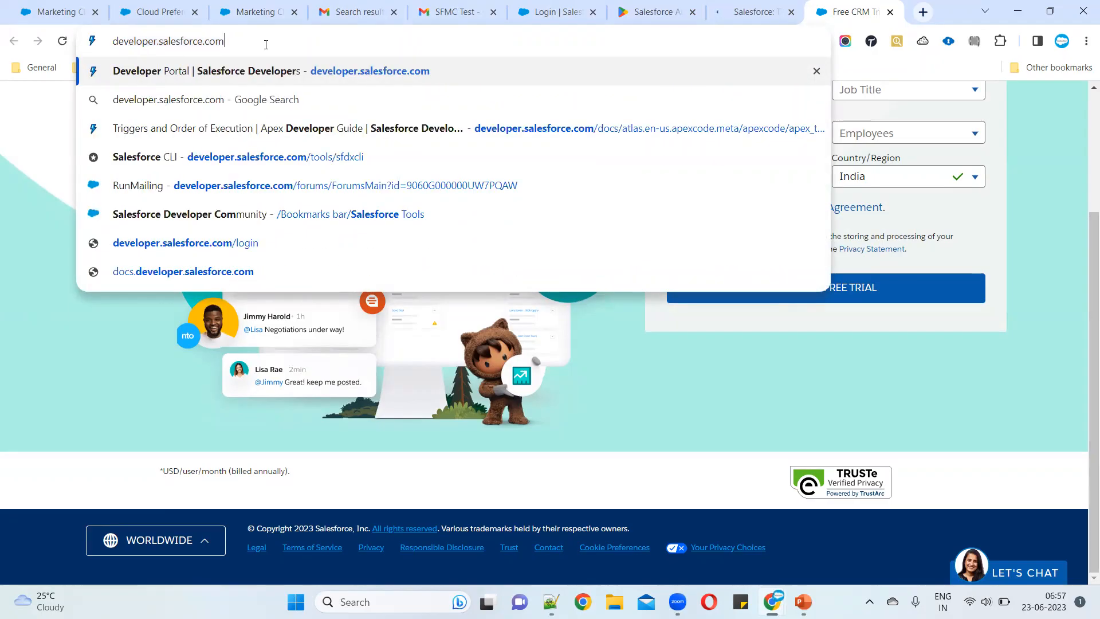
text(create a)
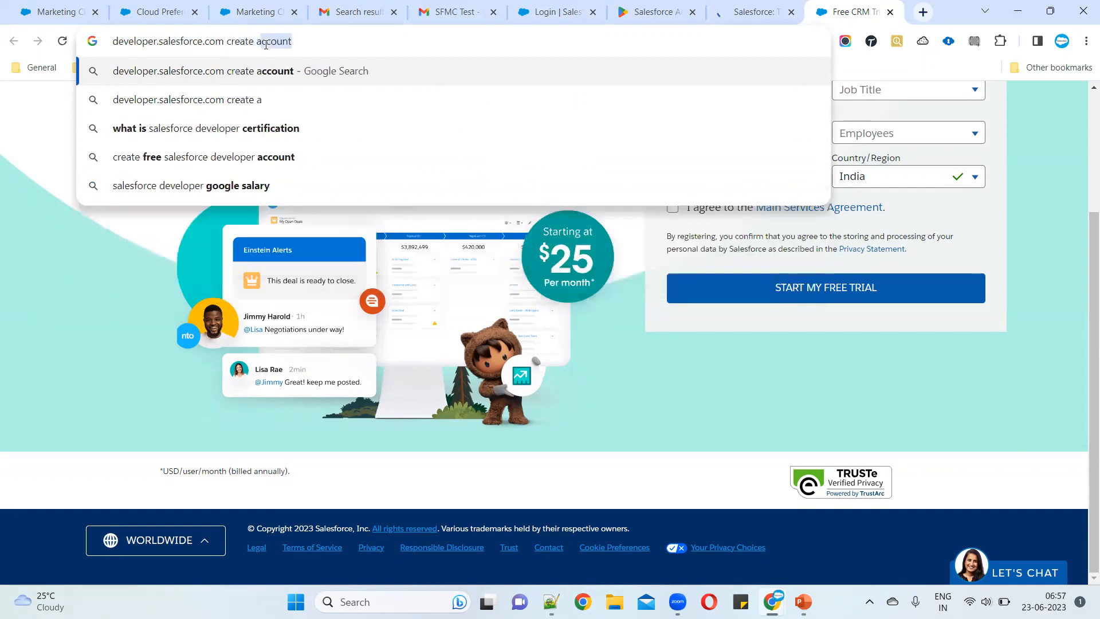
text(ccount)
key(Return)
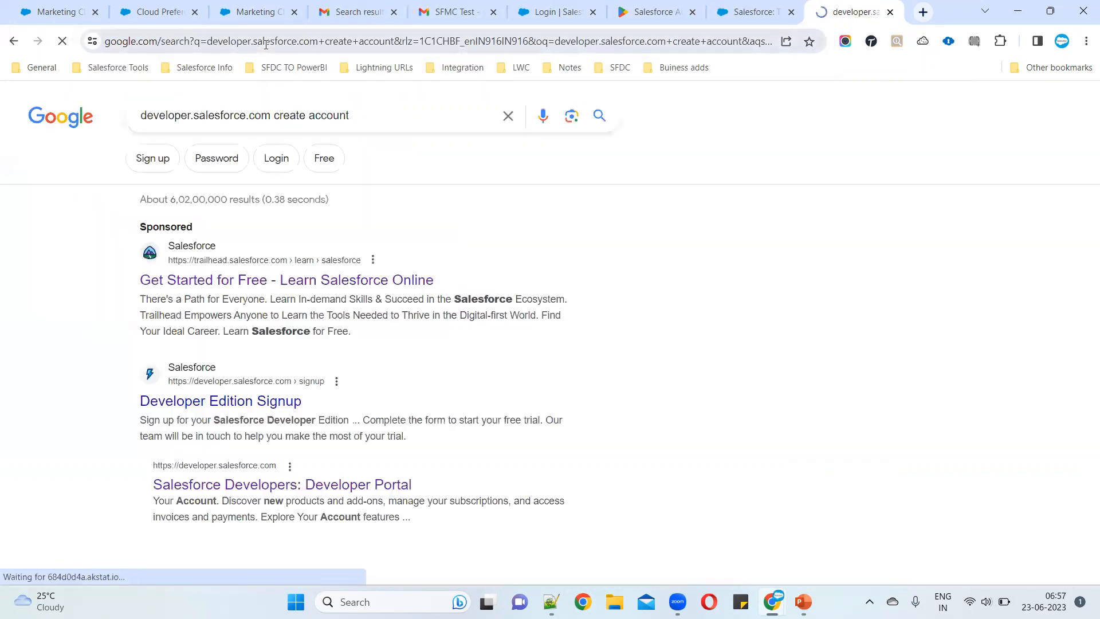
Open the Get Started for Free and Developer Edition Signup results in new tabs and switch to the signup page
middle_click(200, 286)
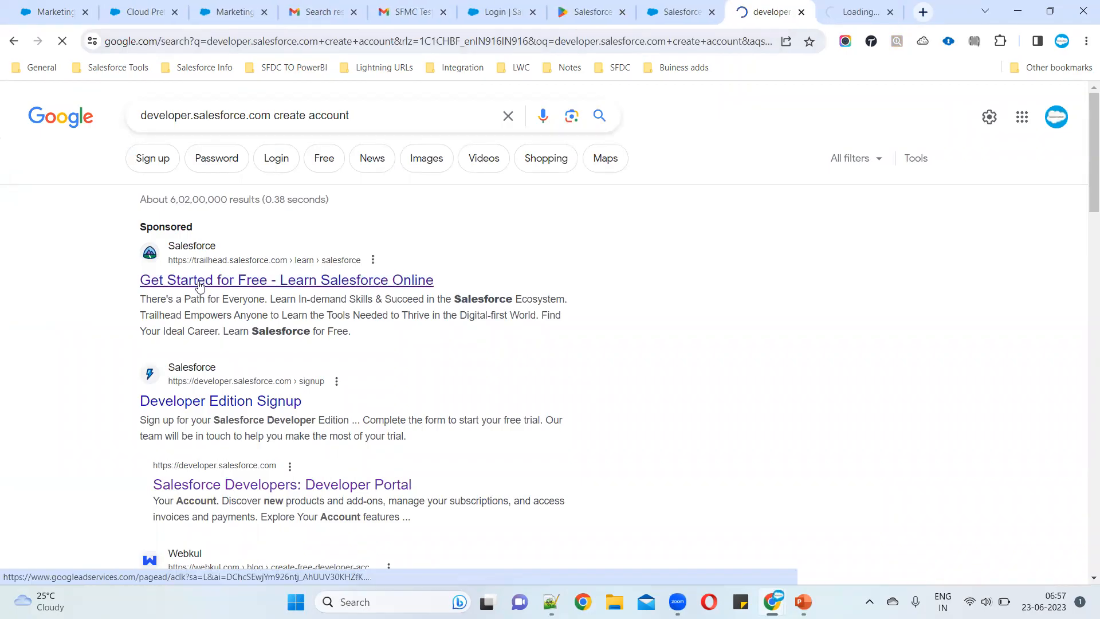
scroll(196, 321, down, 1)
scroll(196, 336, down, 1)
middle_click(196, 372)
middle_click(197, 372)
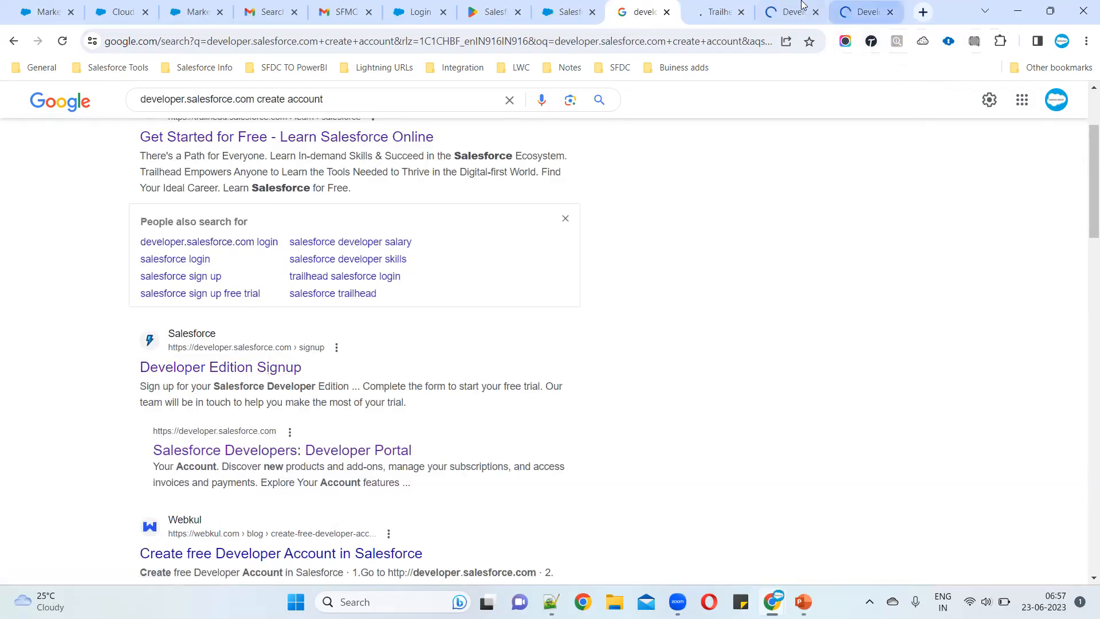
key(ctrl+Tab)
key(ctrl+Tab)
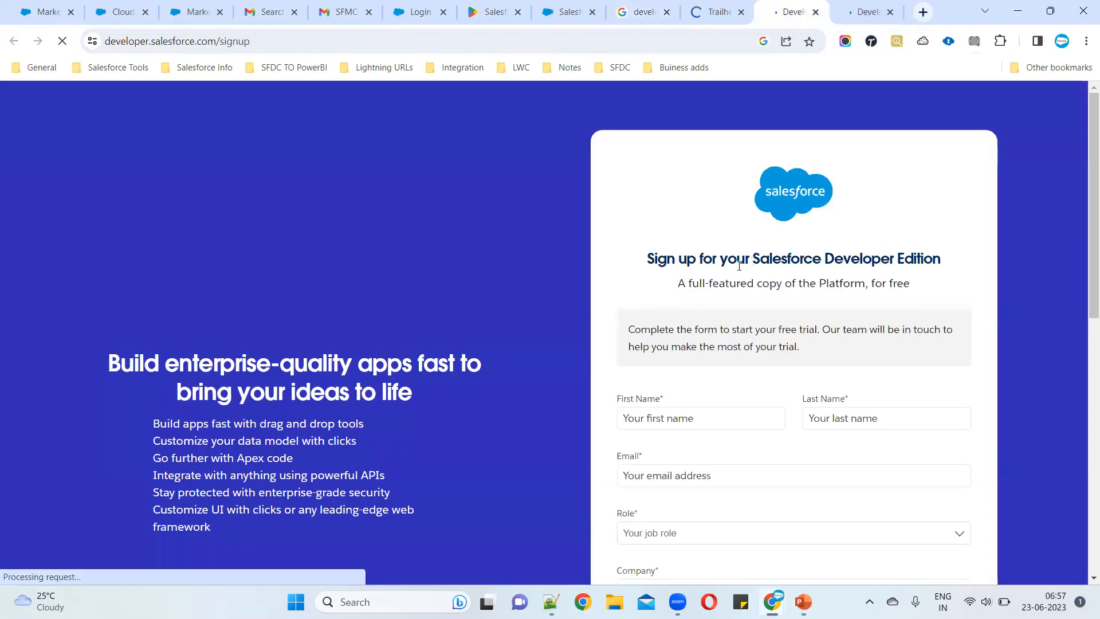
Highlight the Developer Edition signup form's heading, look through its fields and select the page's web address
drag(647, 259, 943, 263)
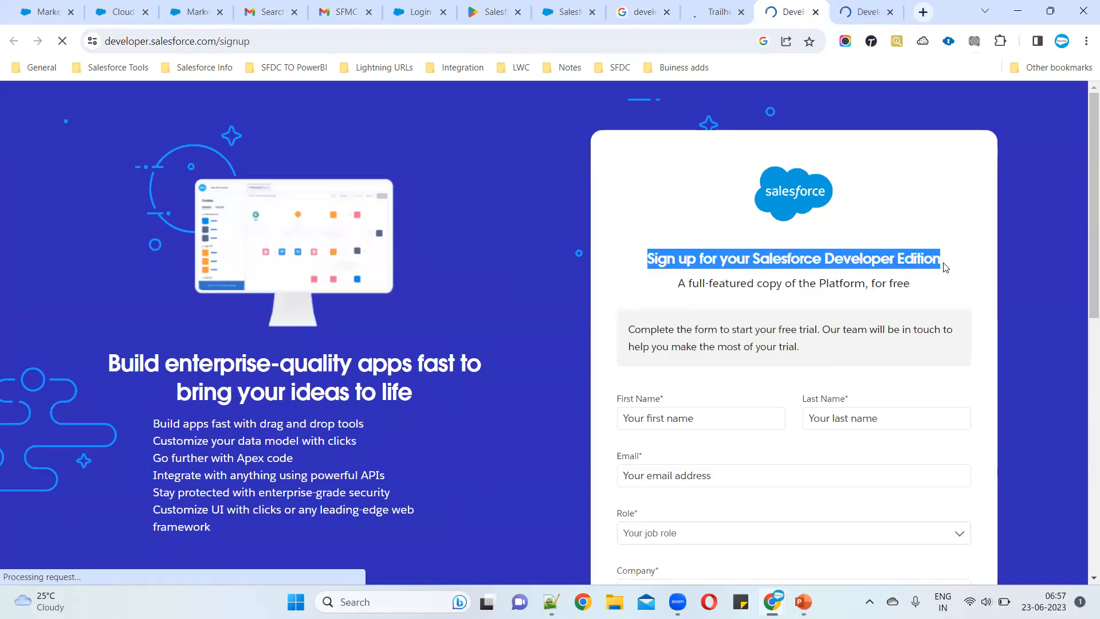
scroll(870, 330, down, 3)
scroll(859, 332, down, 6)
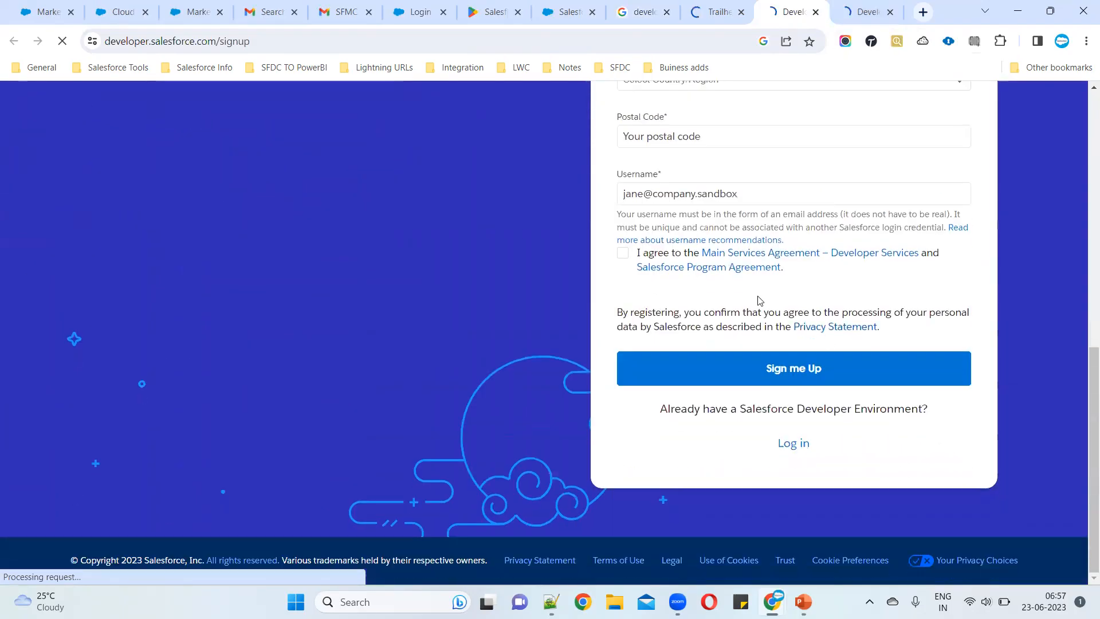
scroll(759, 300, up, 6)
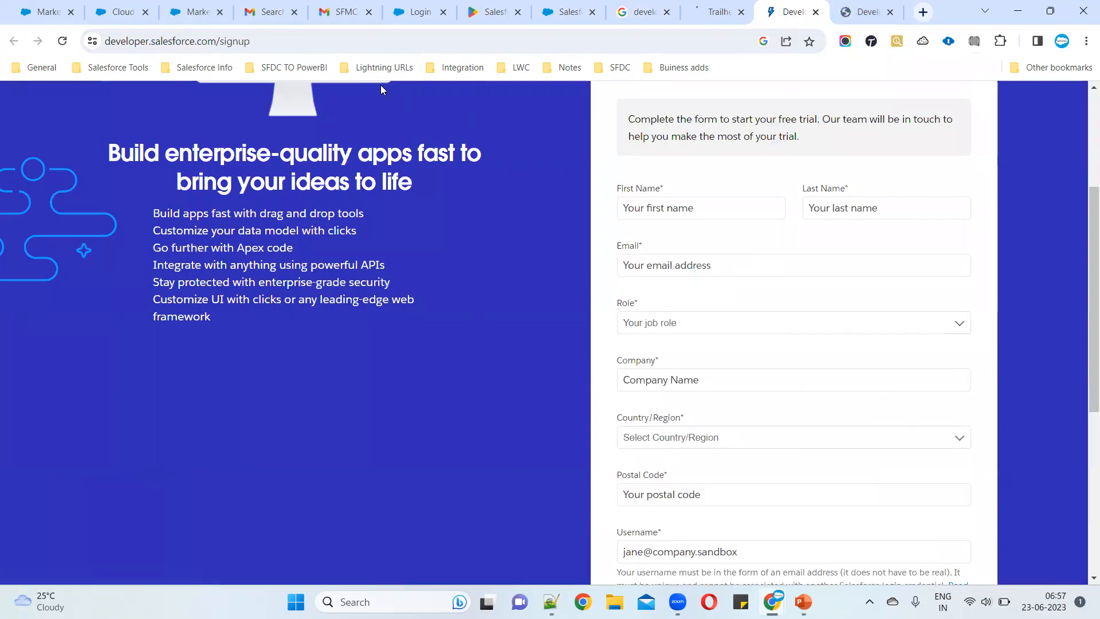
click(298, 40)
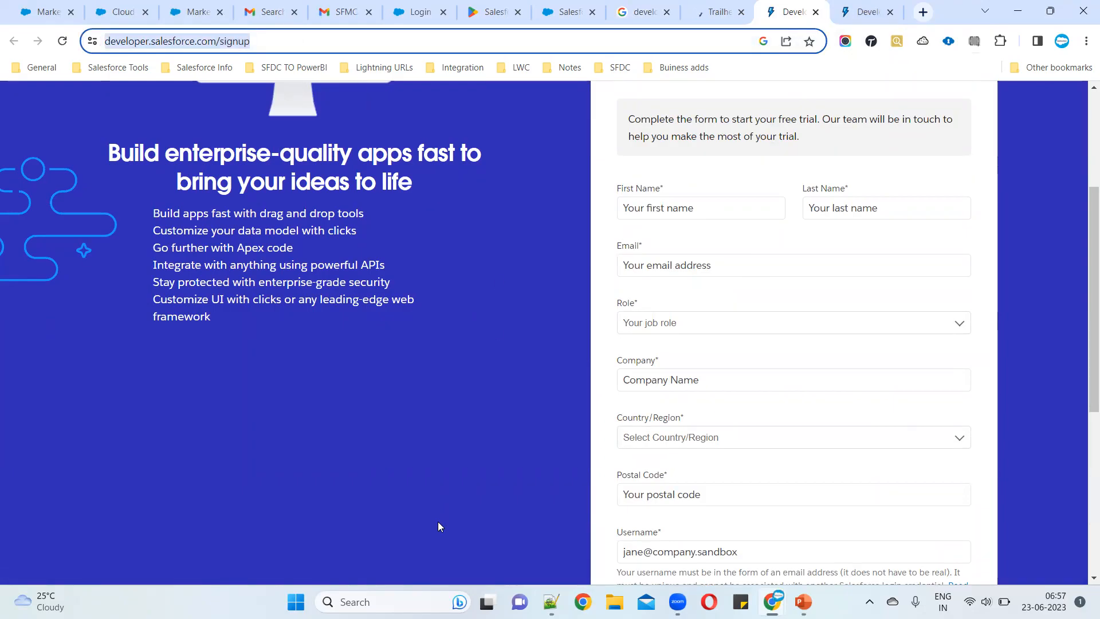
key(alt+Tab)
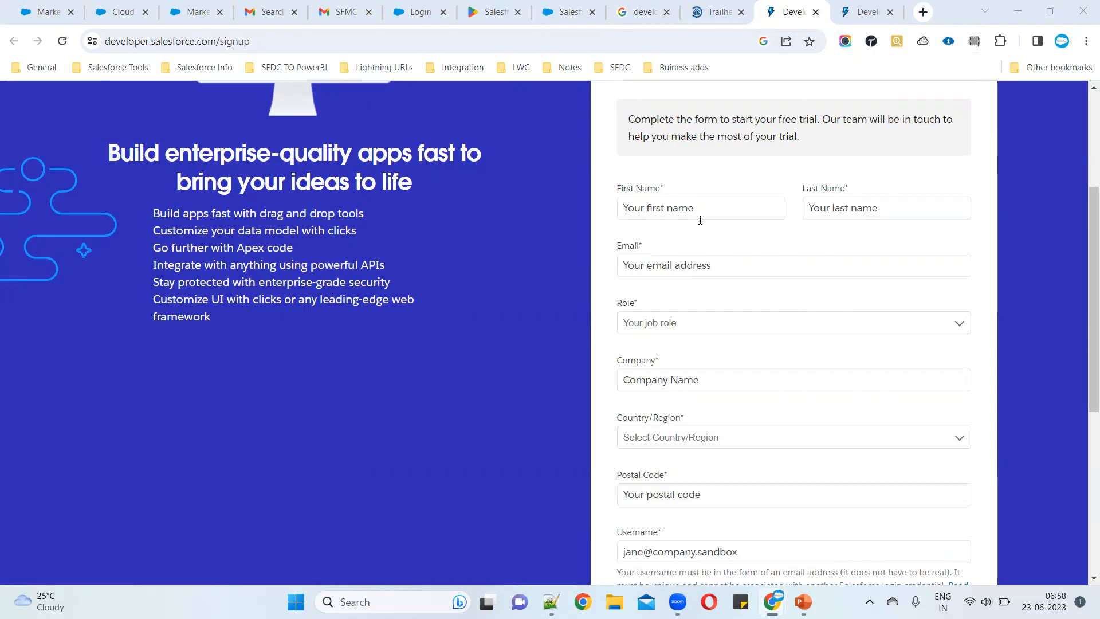
Look over the Developer Edition signup form once more and close both of its tabs
scroll(756, 295, down, 7)
scroll(757, 296, up, 10)
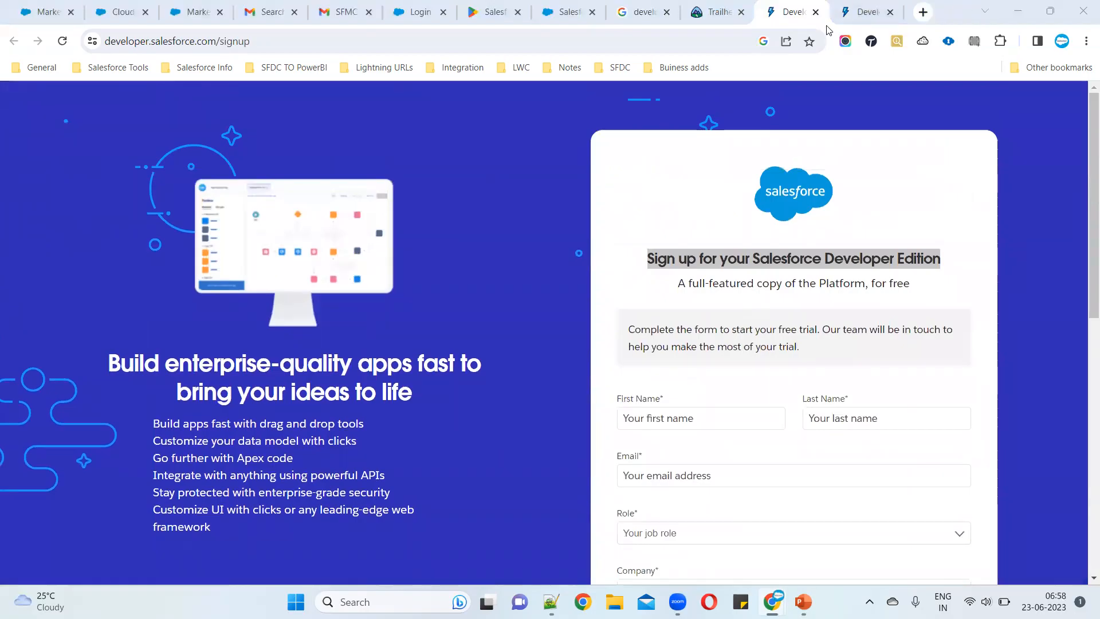
click(816, 12)
click(816, 12)
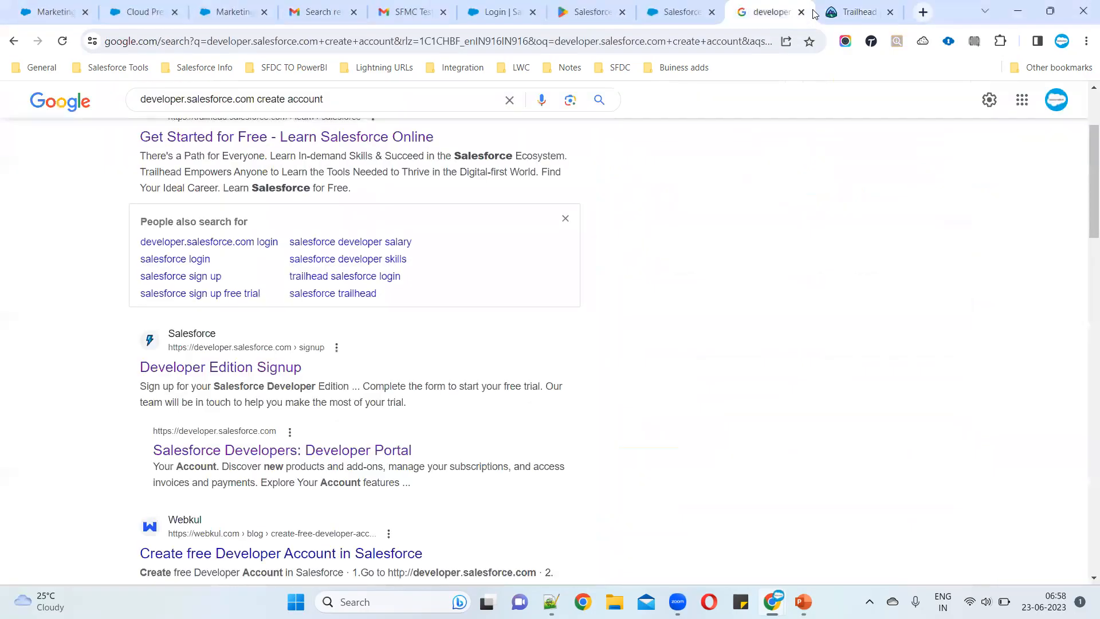
Close the tabs for the Google search results, Trailhead, Salesforce home page, Authenticator store listing and Salesforce login
click(803, 12)
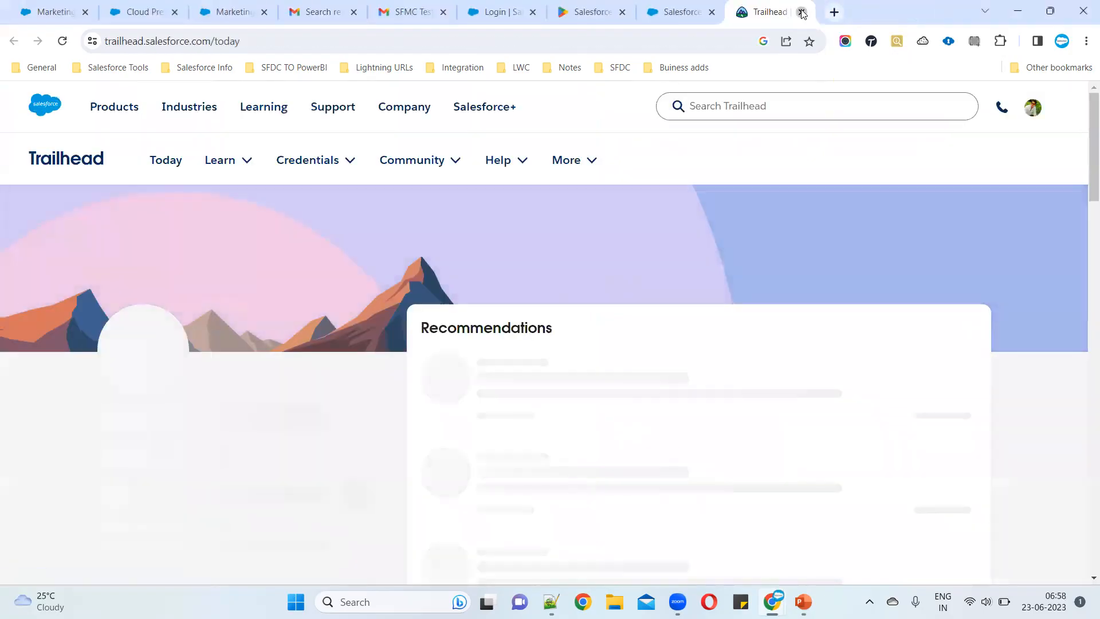
click(803, 12)
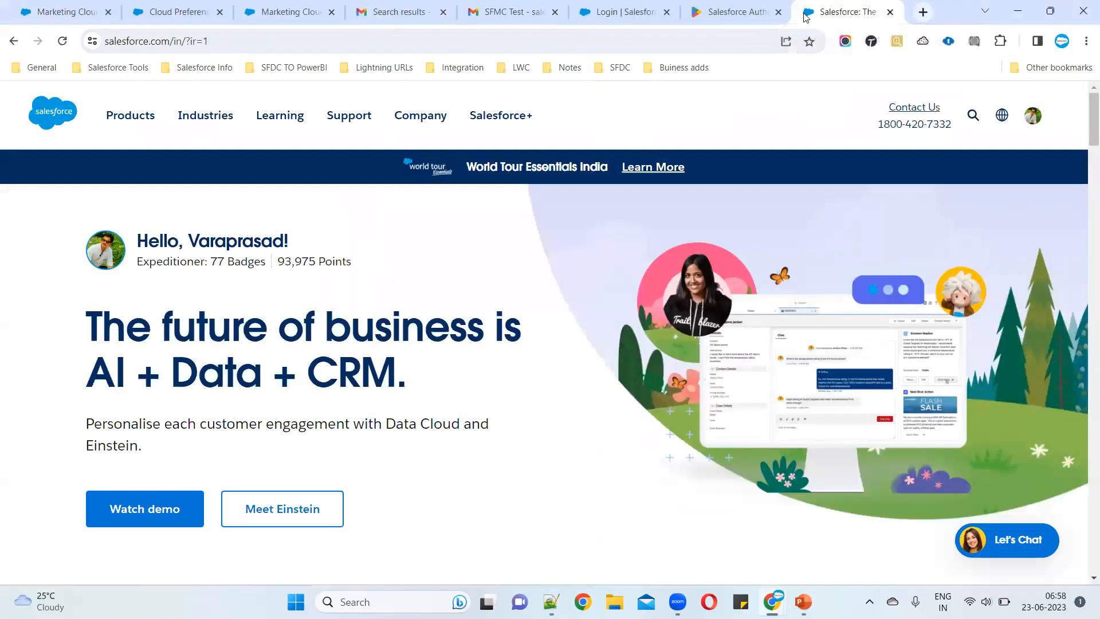
click(778, 12)
click(778, 12)
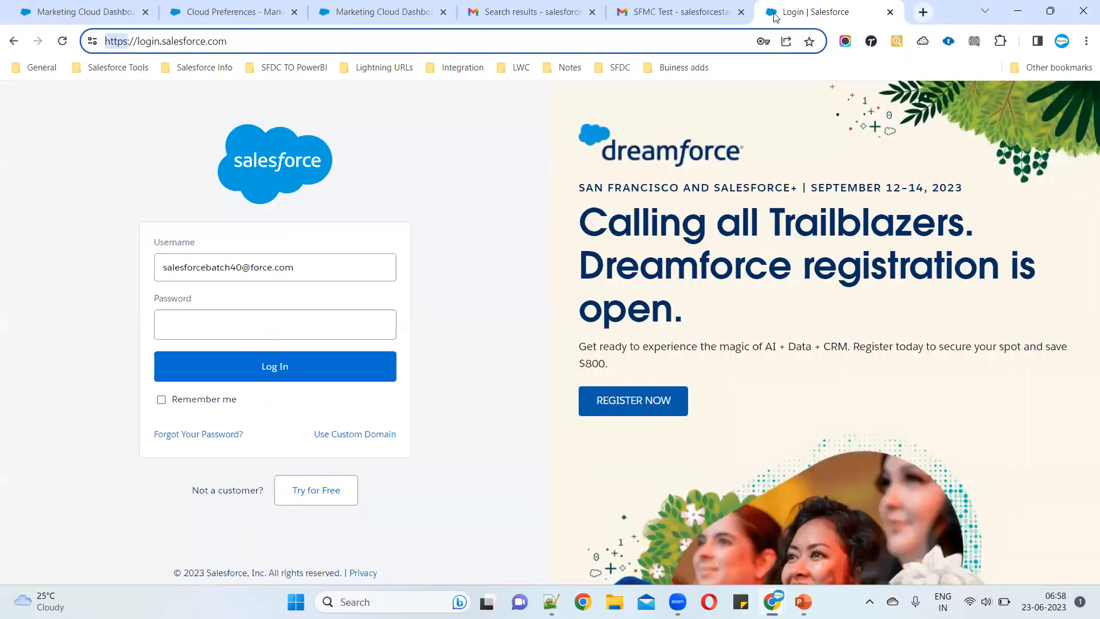
click(889, 12)
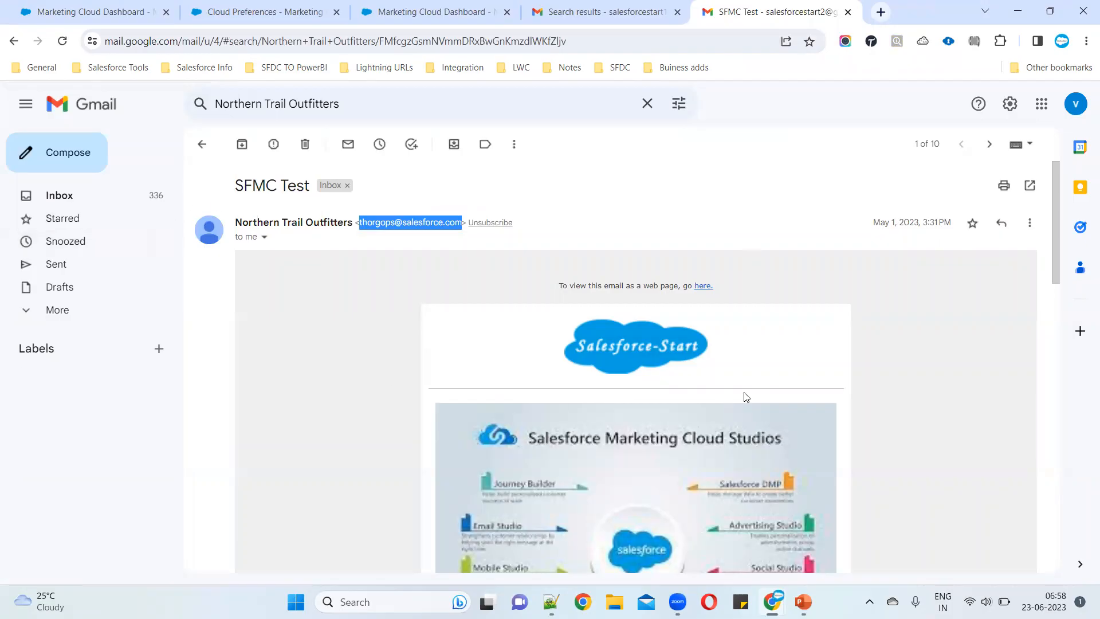
Switch to PowerPoint and view slide 24 on authentication services before MFA and strong verification methods
key(alt+Tab)
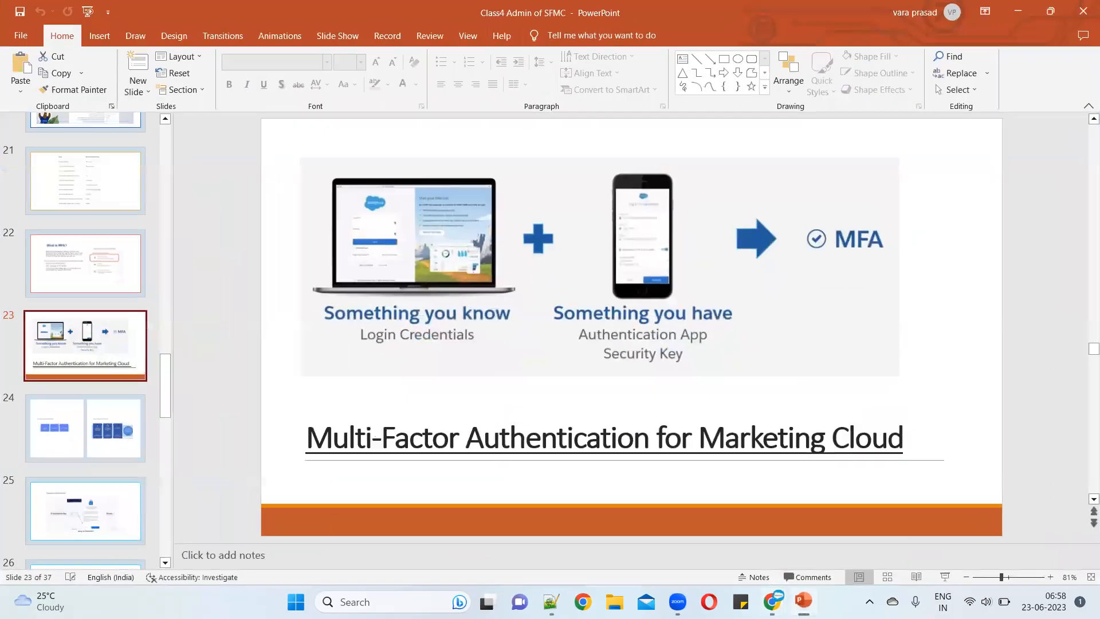
click(109, 414)
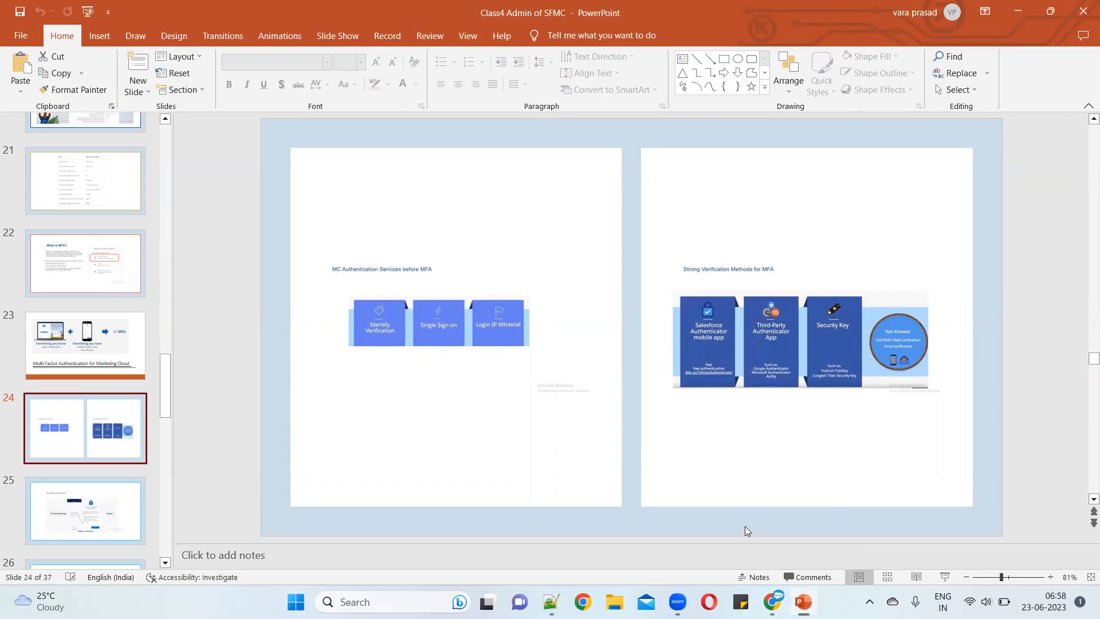
mouse_move(777, 596)
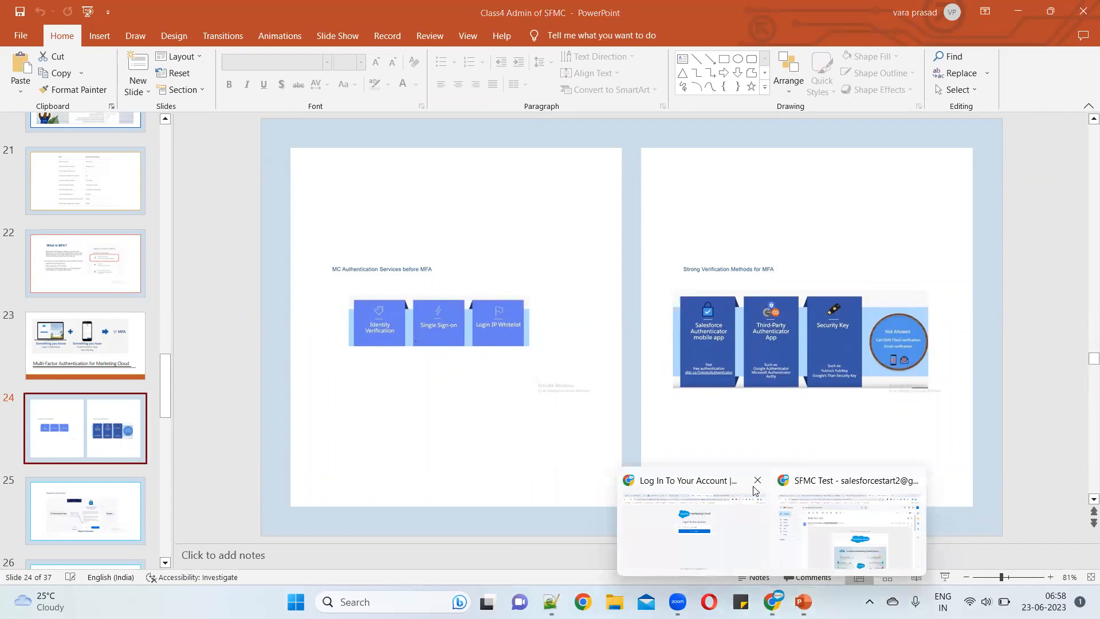
click(1018, 11)
Look over the studios and builders on the Marketing Cloud dashboard in Chrome, then open Setup for the account
click(114, 13)
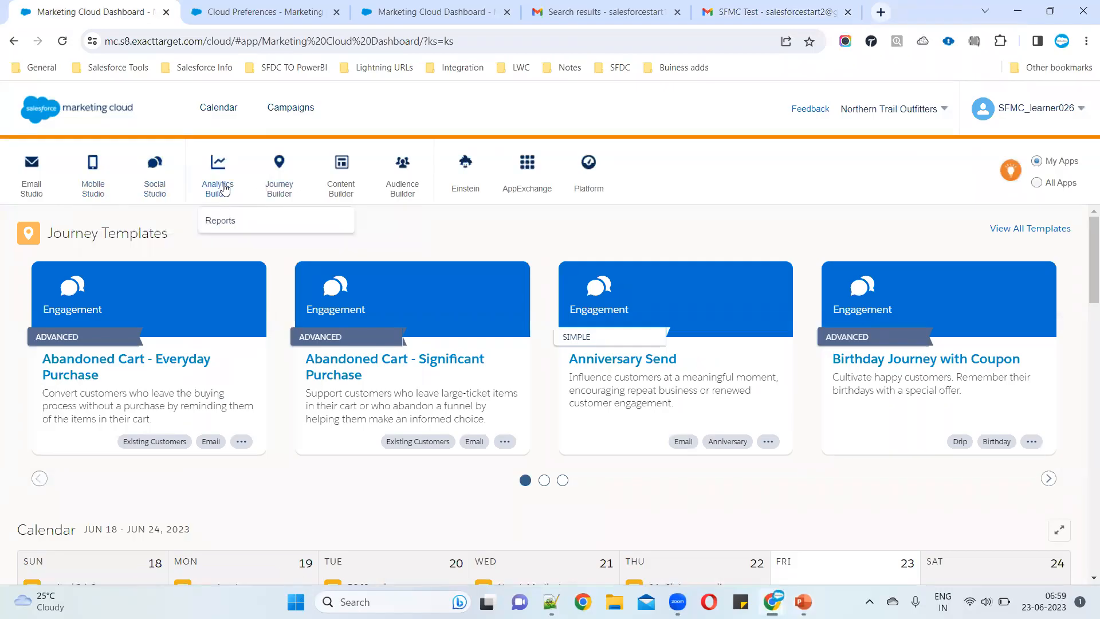
mouse_move(404, 188)
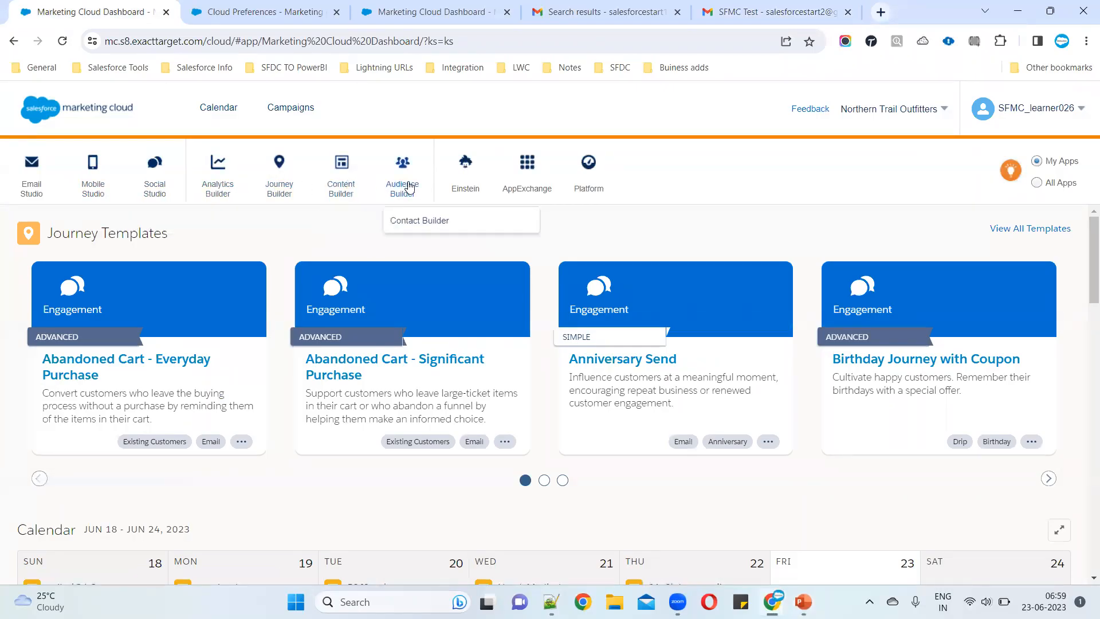
mouse_move(149, 201)
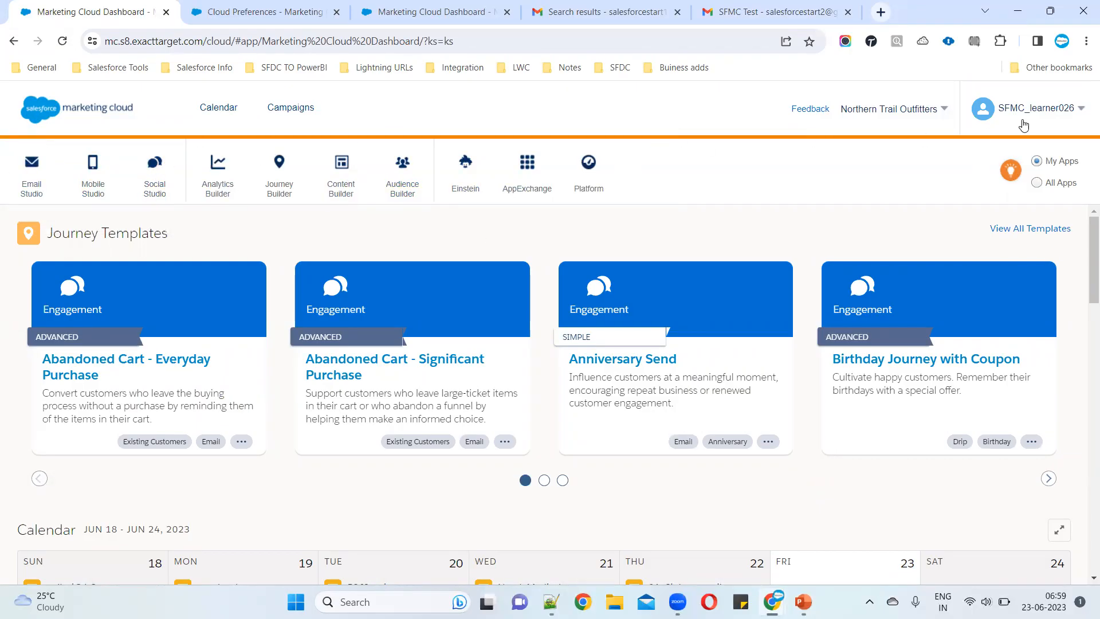
mouse_move(1071, 108)
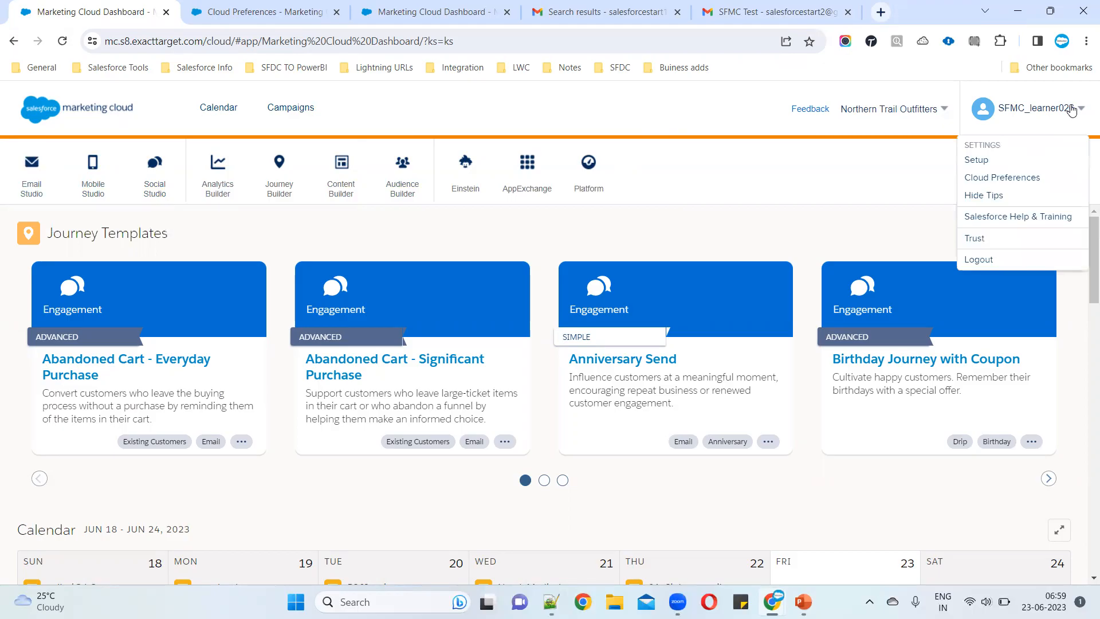
click(989, 164)
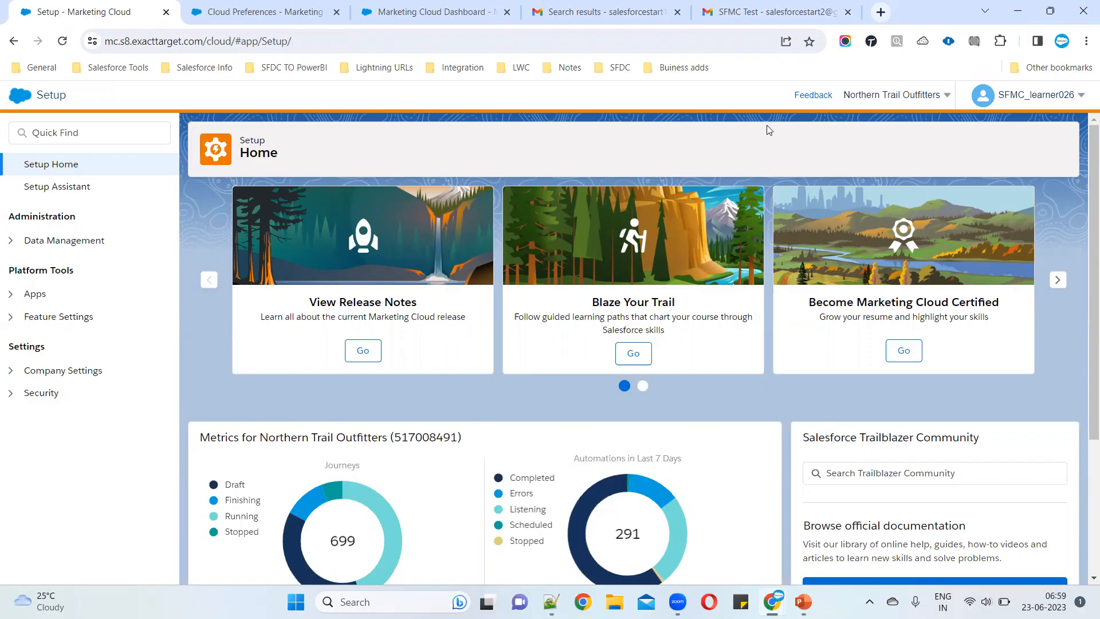
Return to PowerPoint and view slide 23 on Multi-Factor Authentication for Marketing Cloud
click(803, 601)
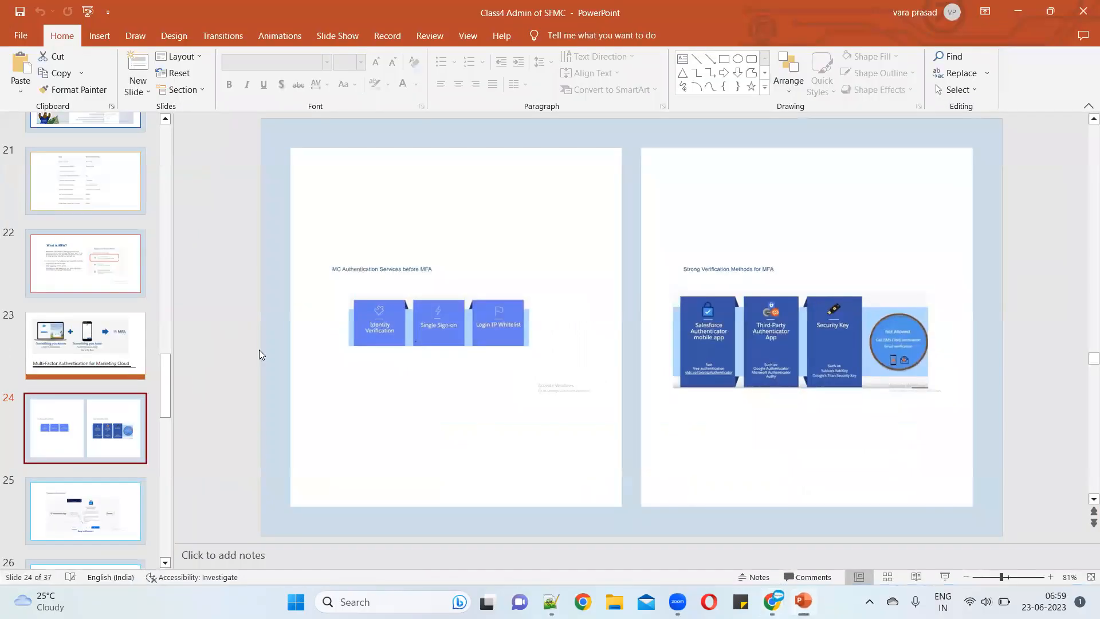
click(109, 325)
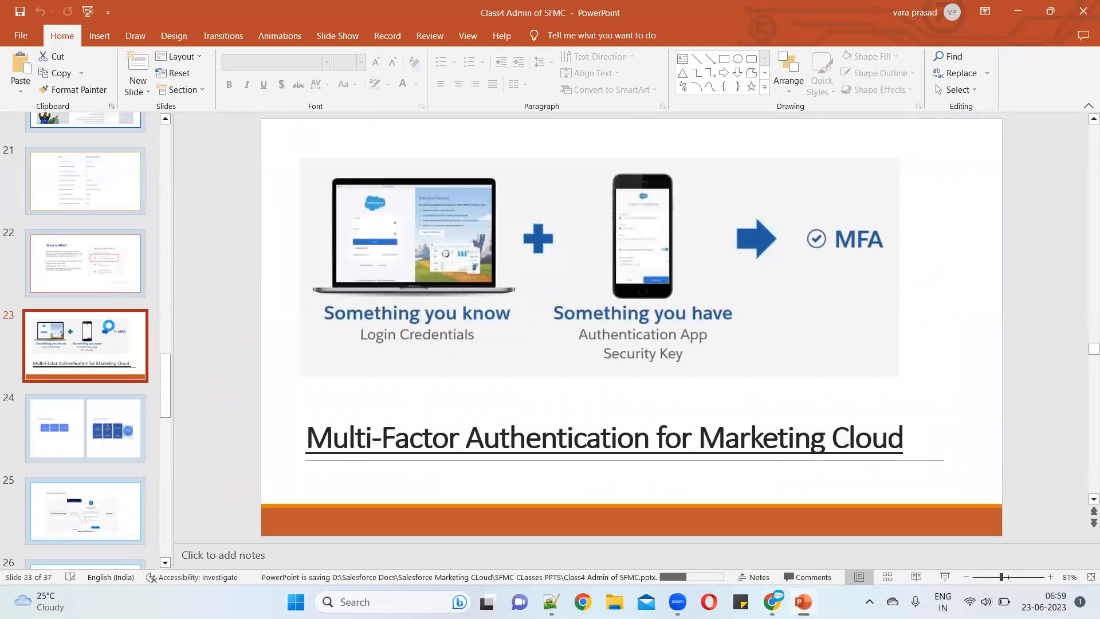
click(1016, 15)
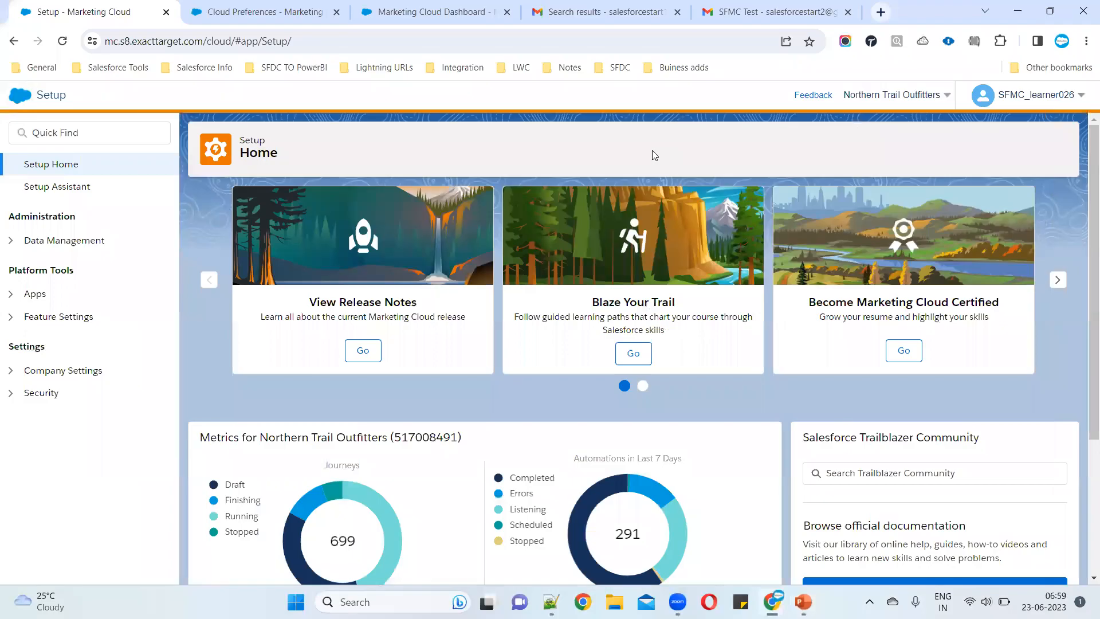
Go from Cloud Preferences in Chrome back to the Marketing Cloud dashboard and open Email from Email Studio
click(205, 19)
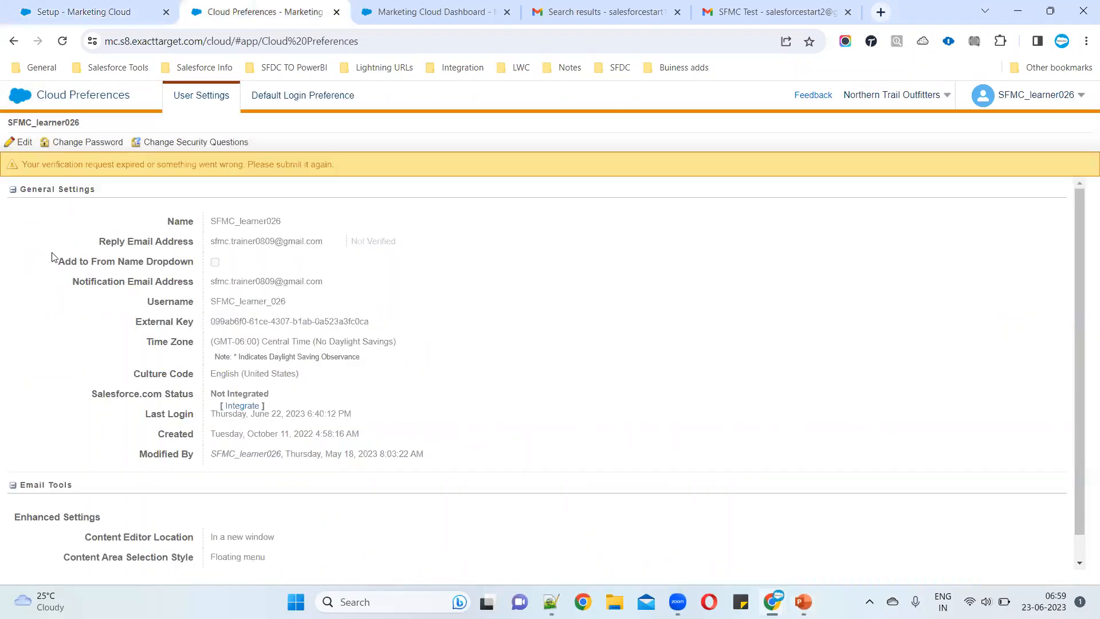
click(22, 94)
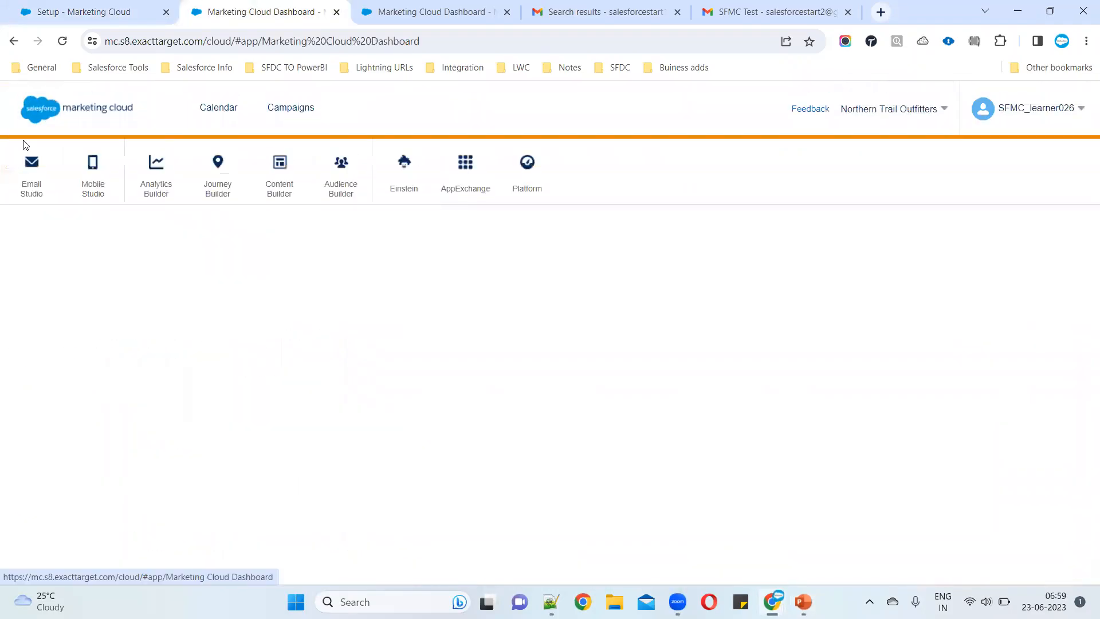
mouse_move(31, 189)
click(30, 221)
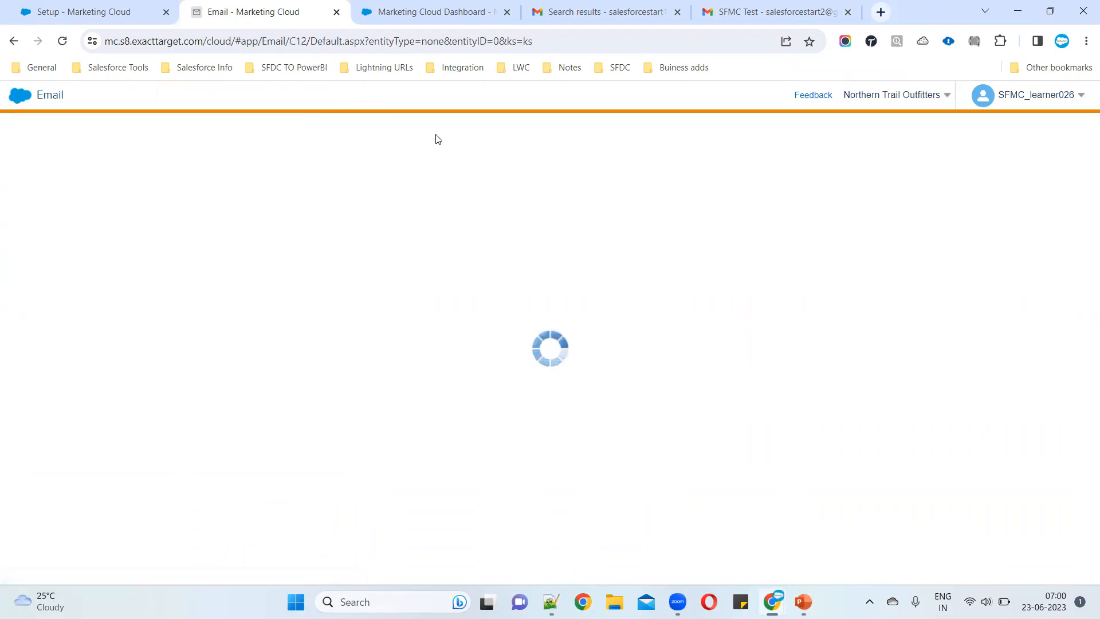
Examine the SFMC Test email in Gmail, highlighting its sender and privacy footer and the line about viewing it as a web page
click(771, 11)
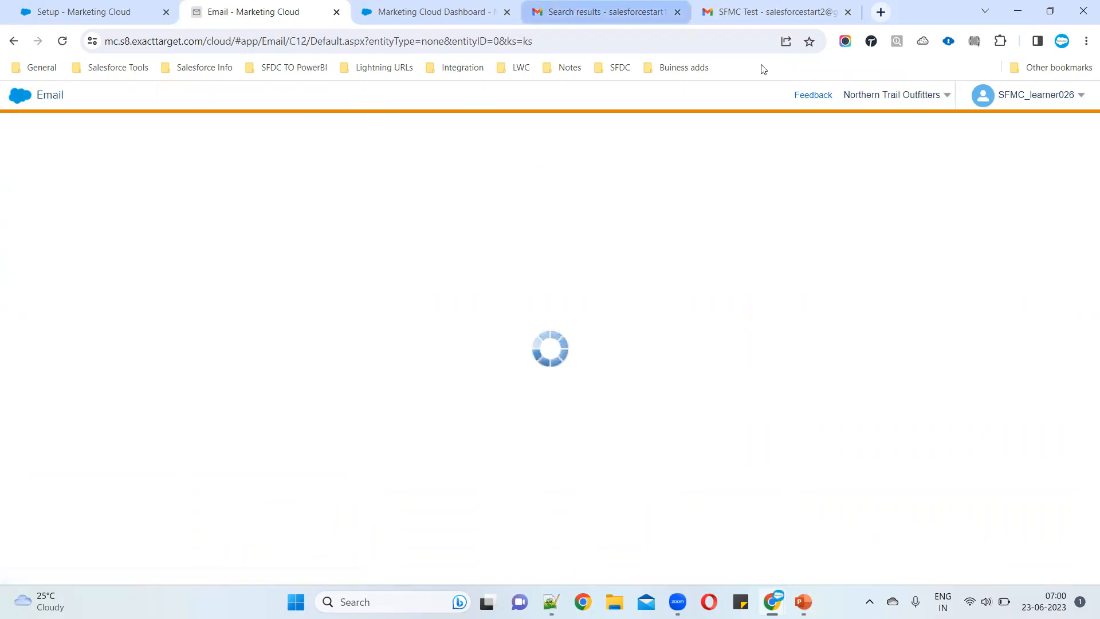
scroll(753, 182, down, 20)
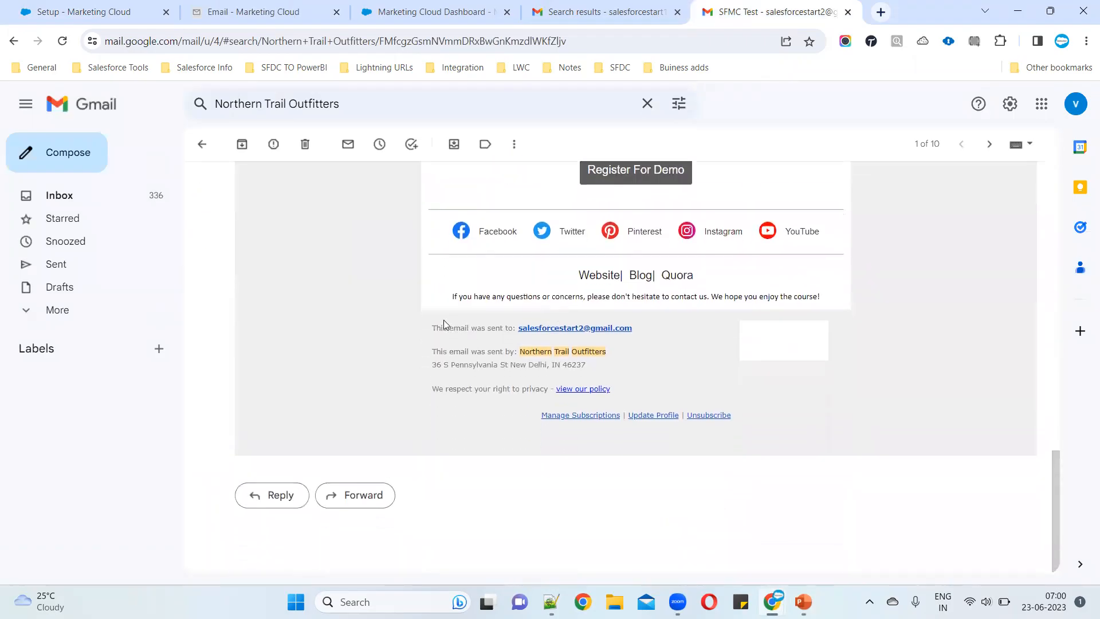
drag(586, 337, 645, 373)
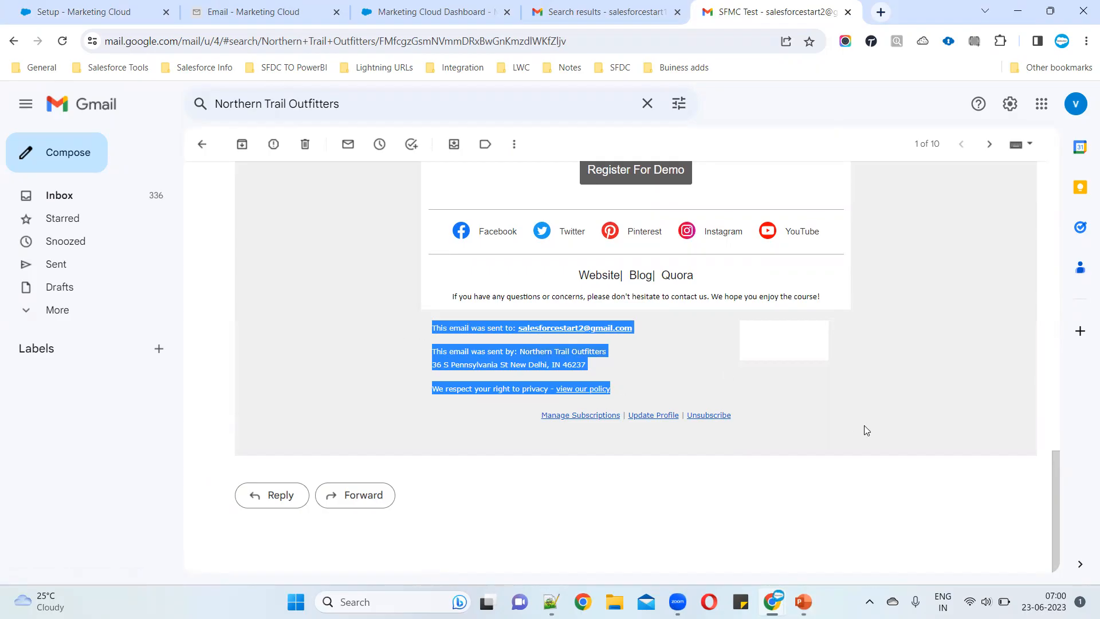
scroll(755, 373, up, 15)
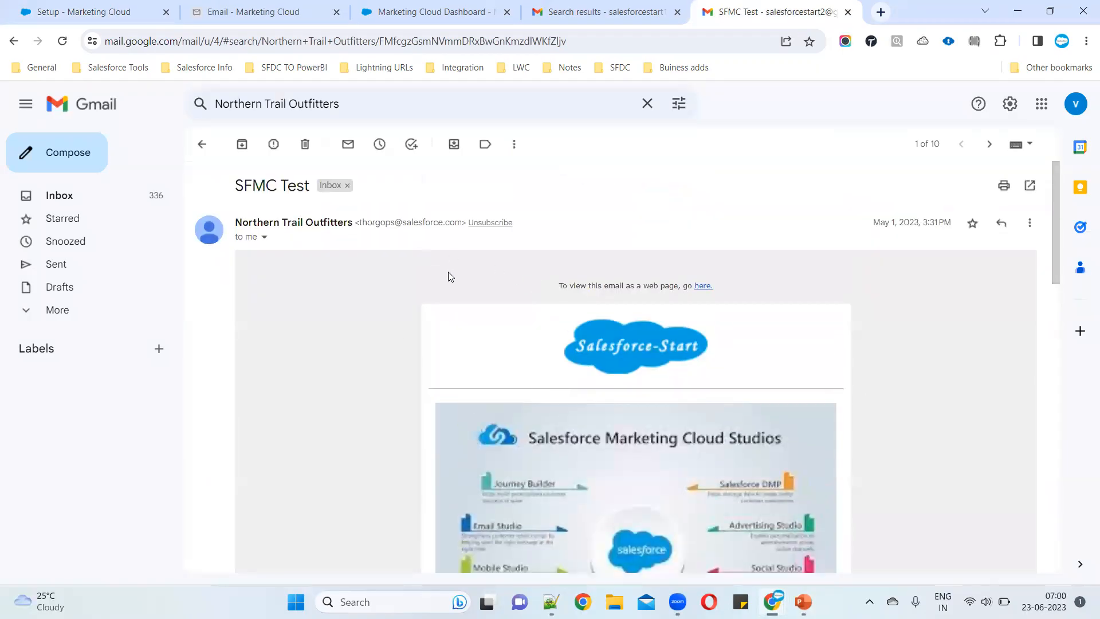
triple_click(779, 283)
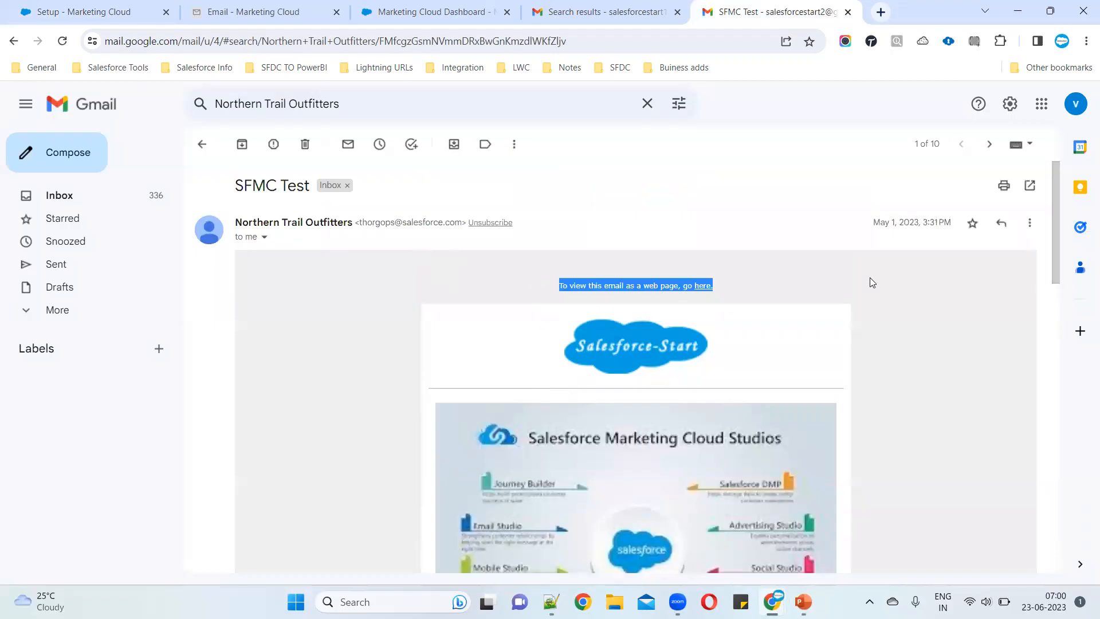
Check the Email Studio Overview page and its business unit
click(436, 13)
click(244, 13)
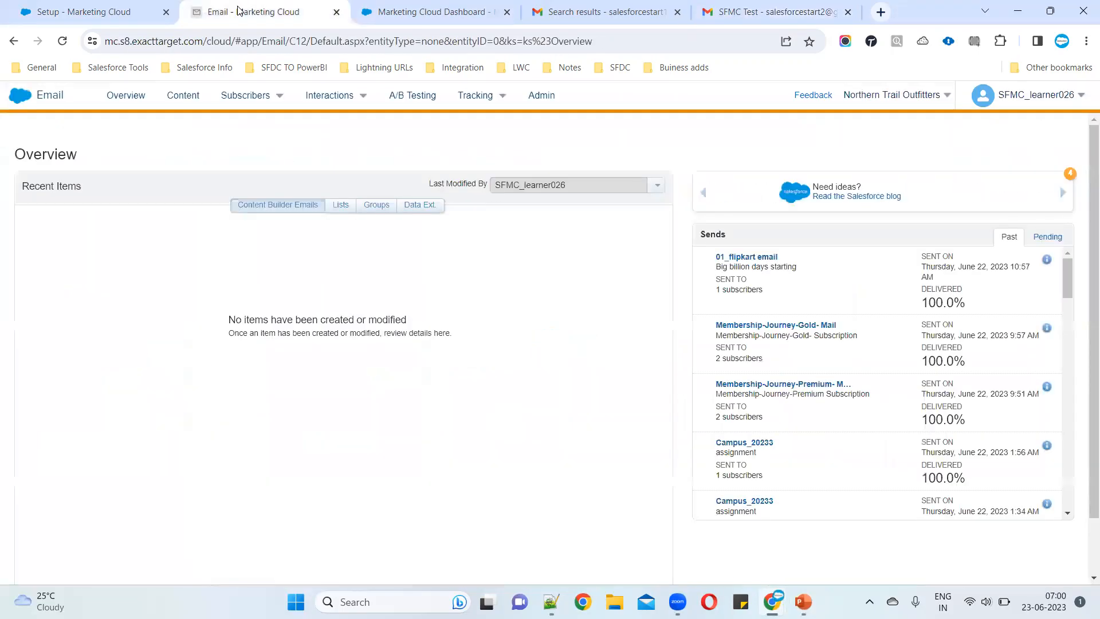
mouse_move(932, 98)
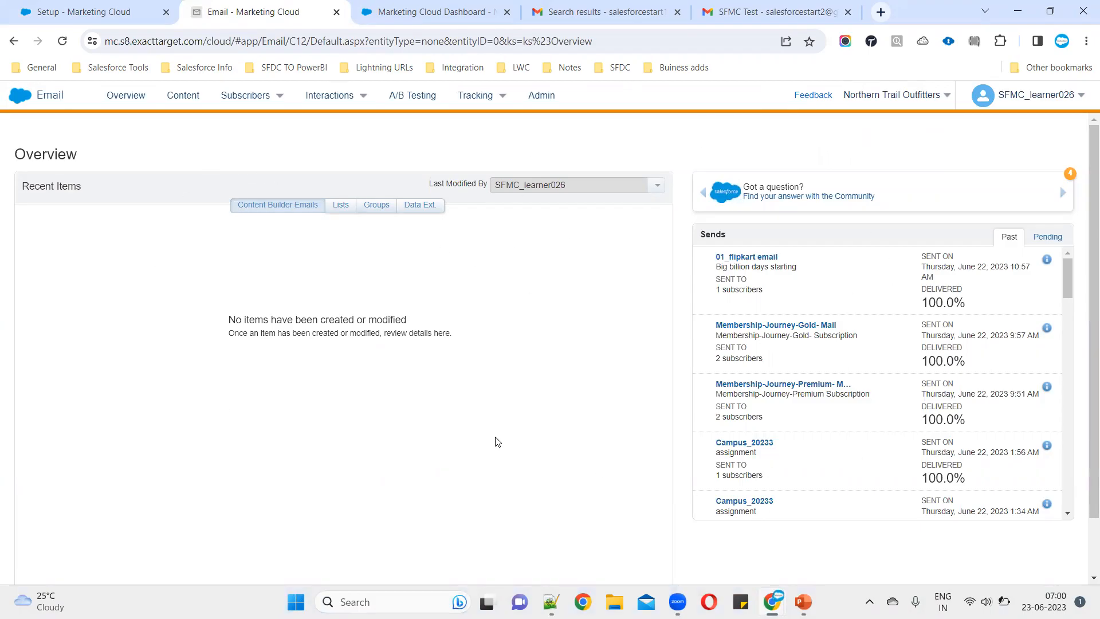
Switch to PowerPoint and review the MFA slides from slide 23 through the Security Key slide 26
mouse_move(803, 602)
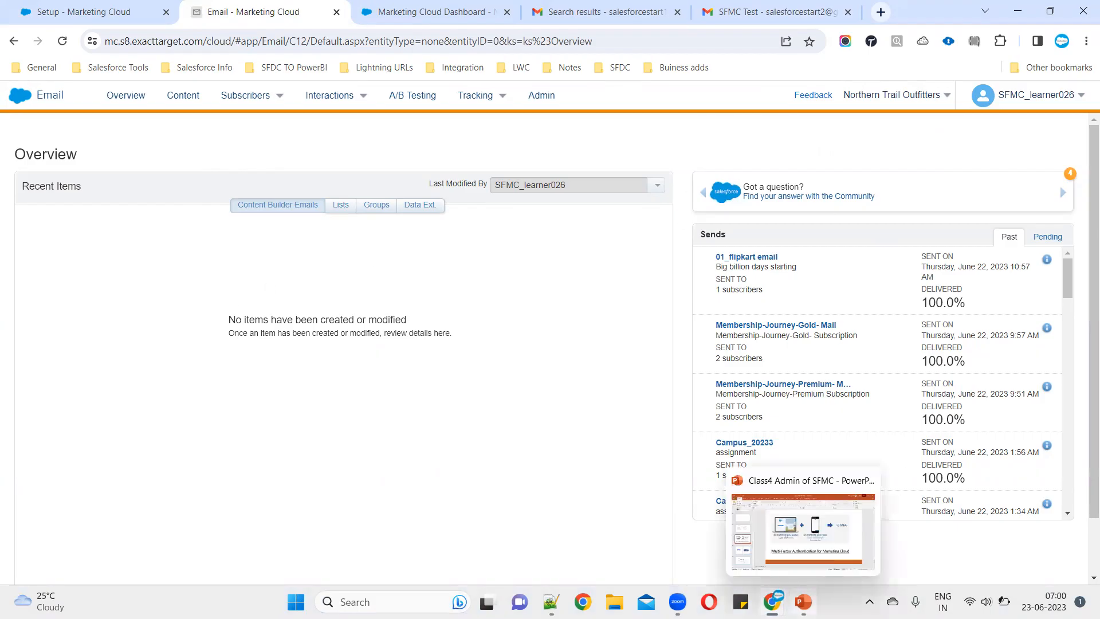
click(803, 533)
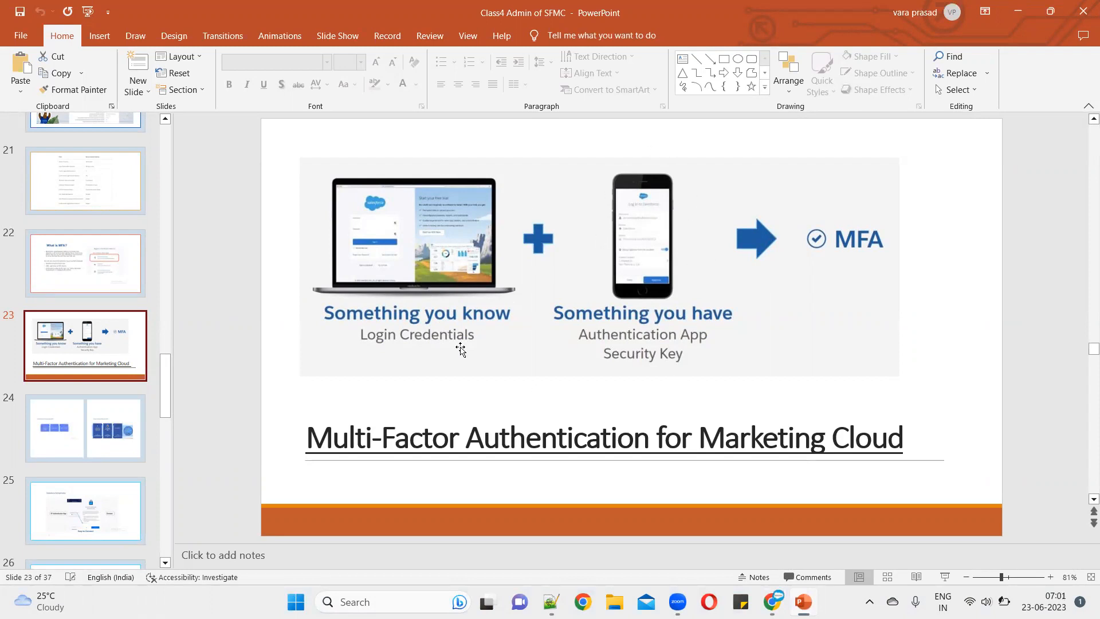
click(121, 448)
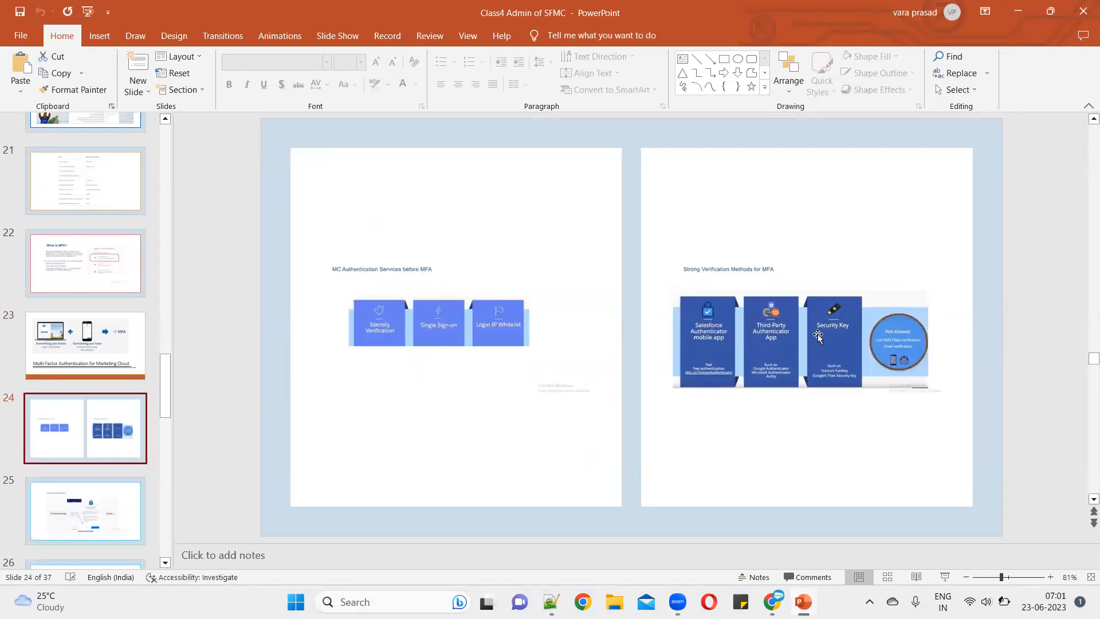
click(134, 505)
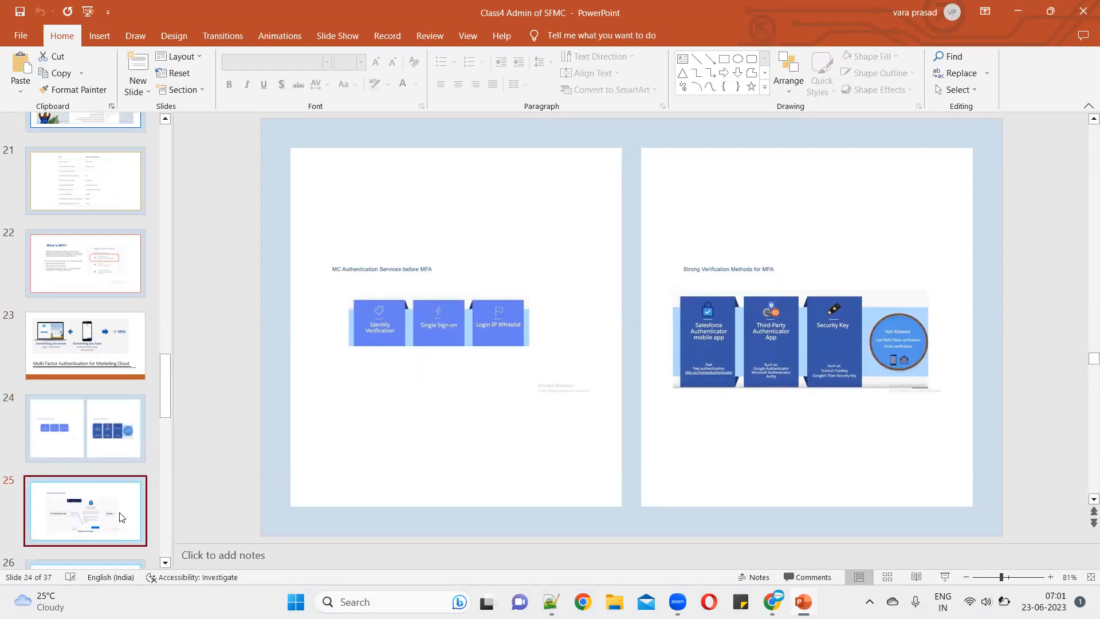
scroll(86, 475, down, 3)
click(92, 462)
scroll(92, 461, down, 1)
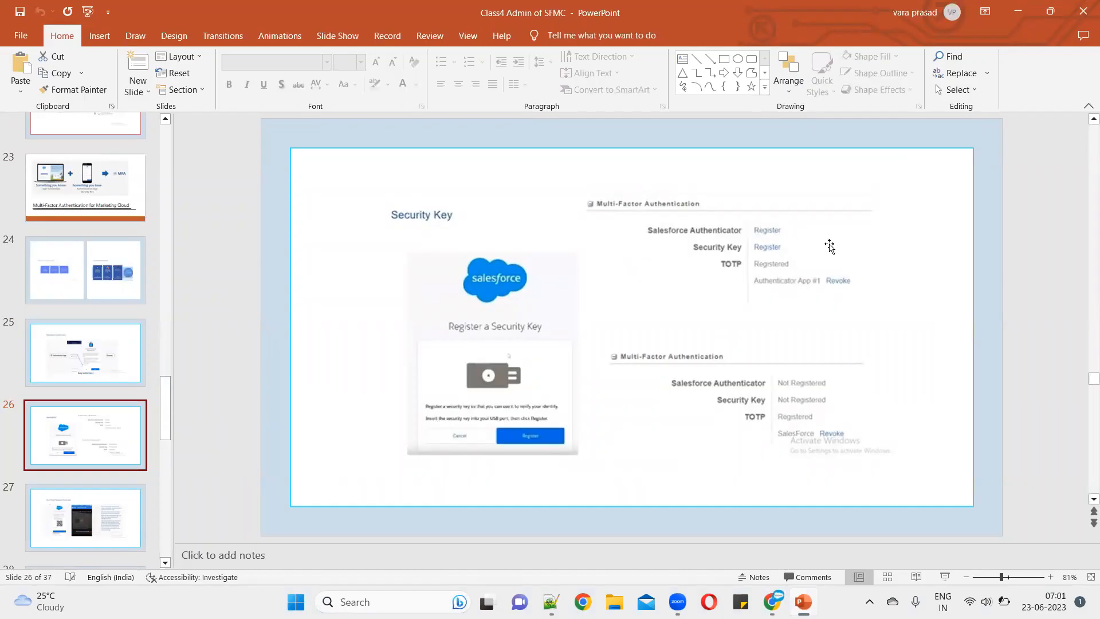
Review the One Time Password Generator and Cloud Preferences slides, ending on the Send Management agenda in slide 29
click(97, 515)
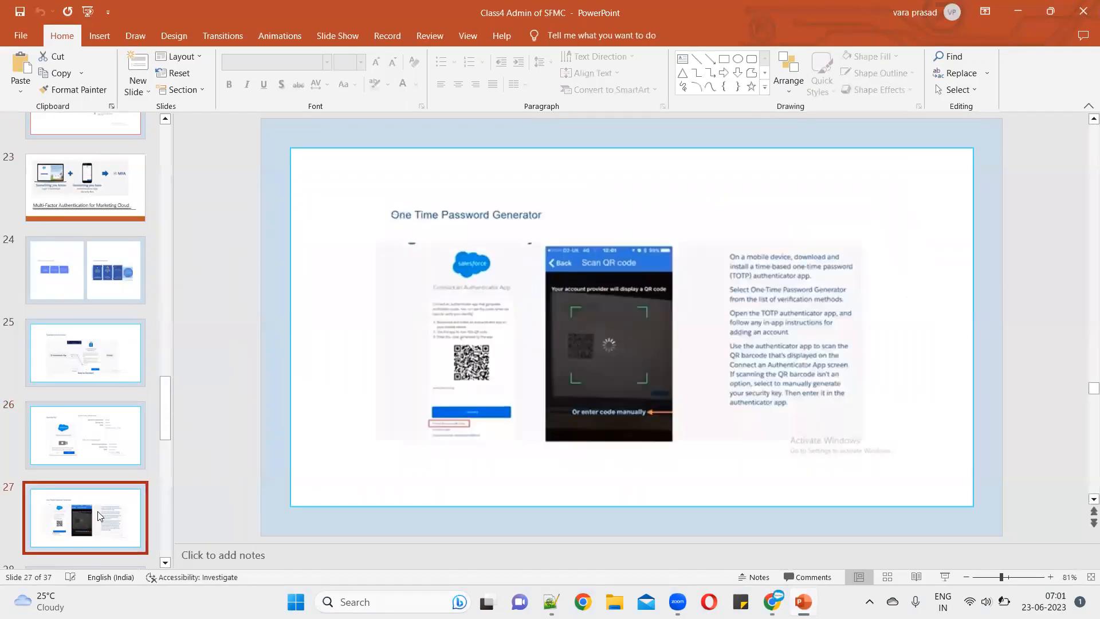
scroll(98, 512, down, 3)
click(78, 426)
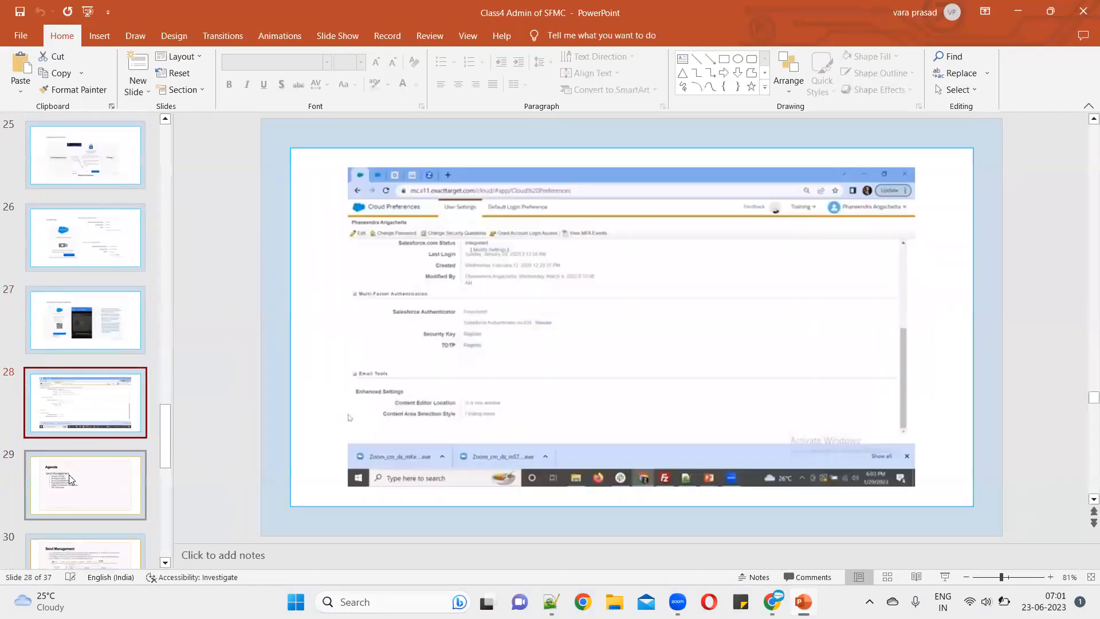
click(69, 475)
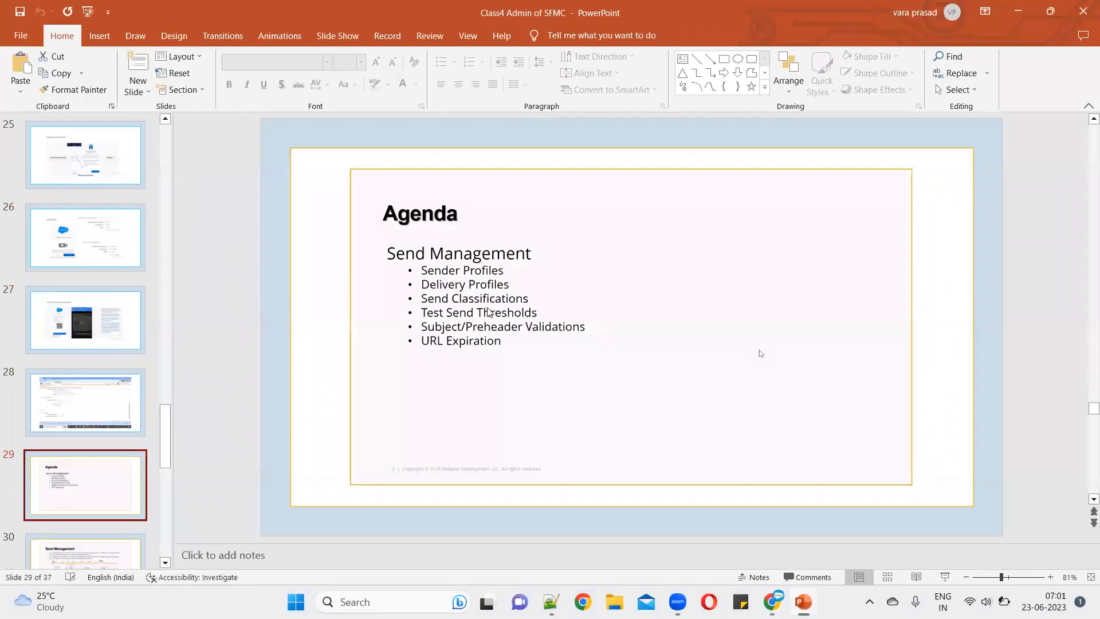
Return to Marketing Cloud Setup in Chrome and expand the Security section
click(1020, 13)
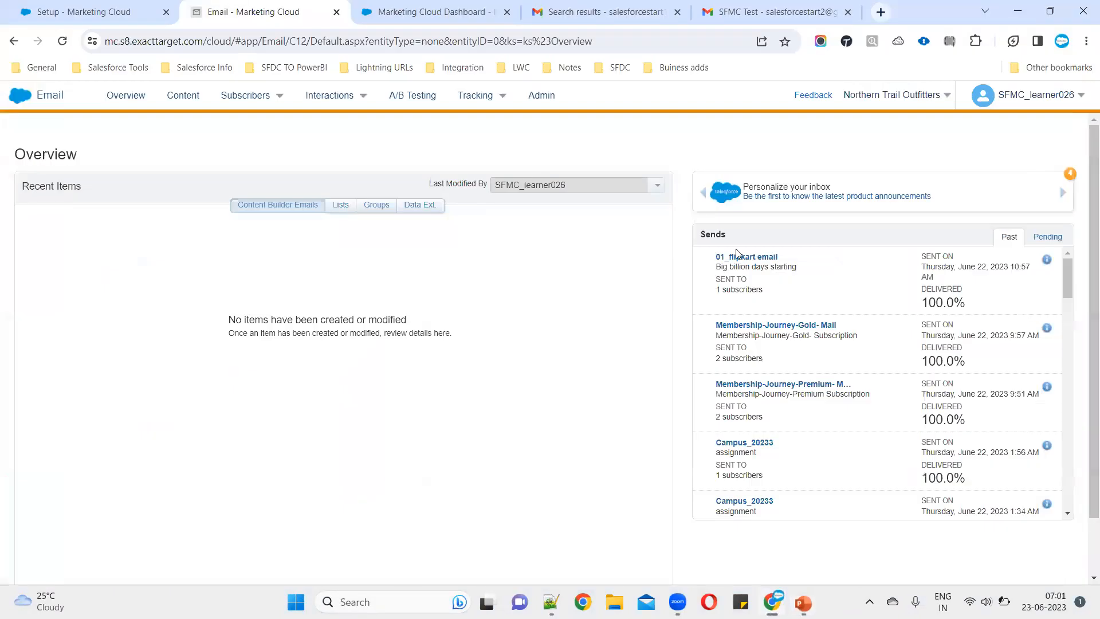
click(126, 7)
click(10, 393)
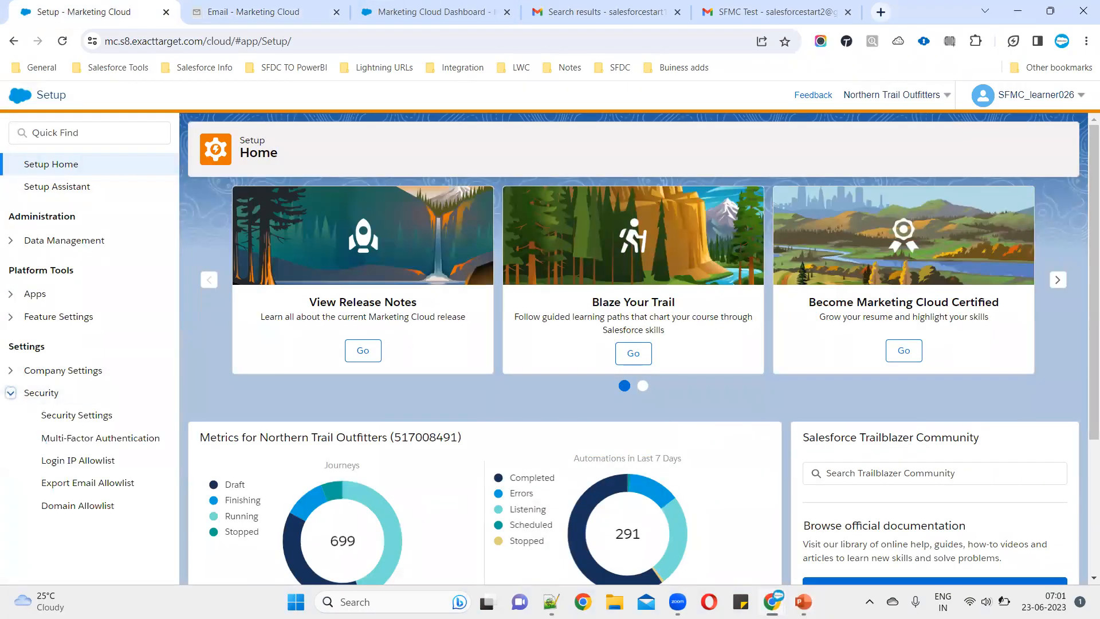
Review the IP address range in the Login IP Allowlist and the addresses in the Export Email Allowlist
scroll(283, 485, down, 3)
click(71, 461)
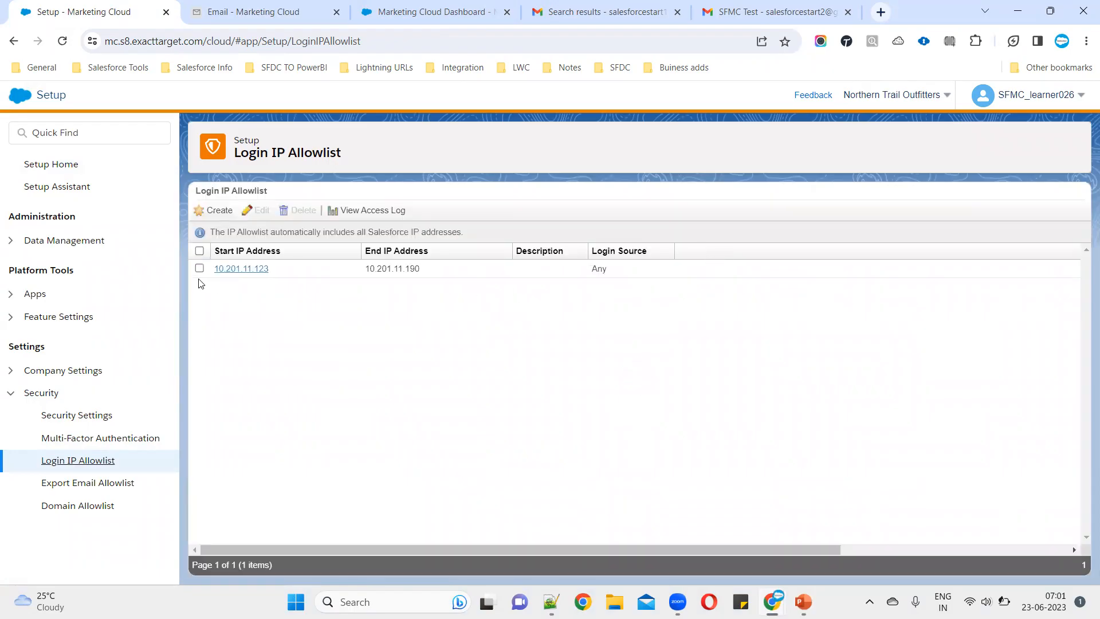
drag(286, 268, 215, 270)
drag(447, 272, 332, 273)
click(103, 485)
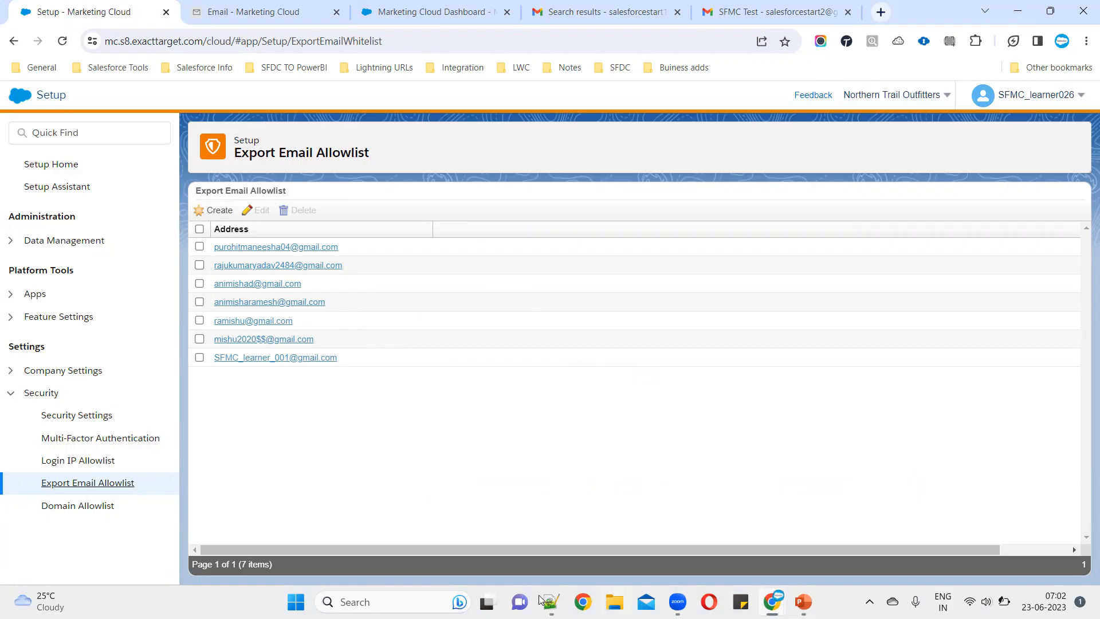
drag(388, 373, 218, 236)
View the Domain Allowlist page and check which options Company Settings contains
click(77, 505)
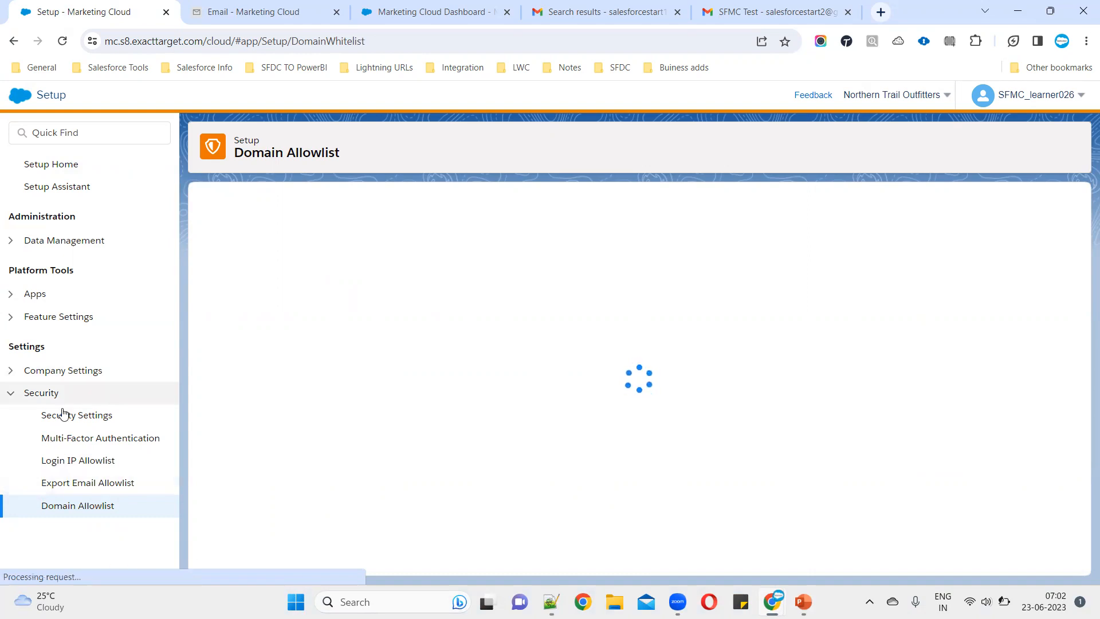
click(20, 375)
scroll(23, 344, down, 1)
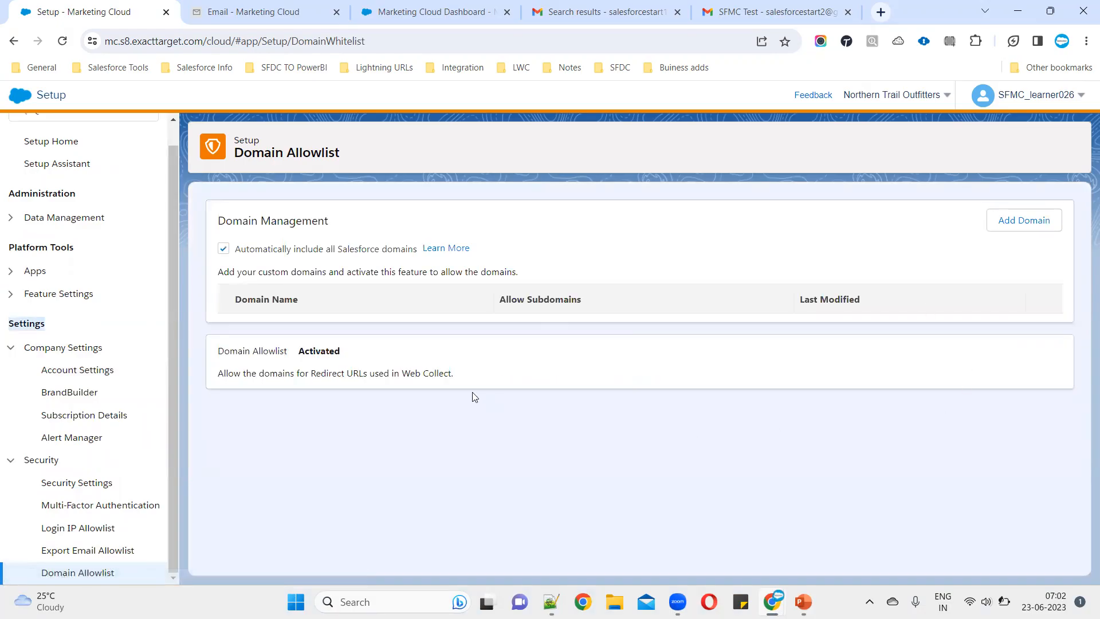
click(13, 348)
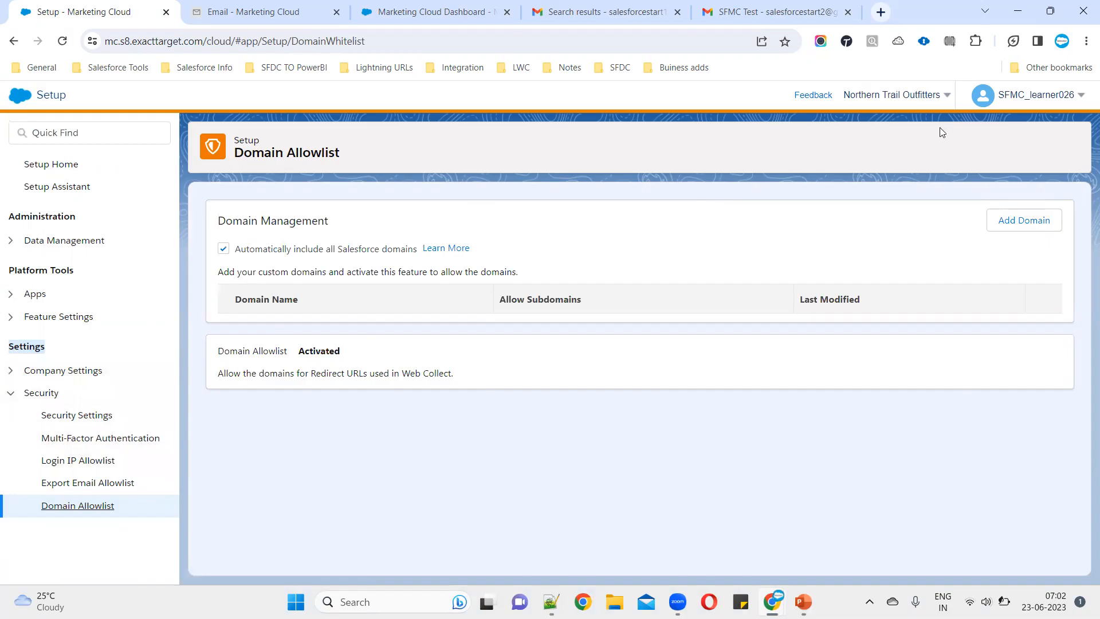
Return to the Marketing Cloud dashboard and demonstrate opening Email from Email Studio, ending on its Overview page
click(22, 93)
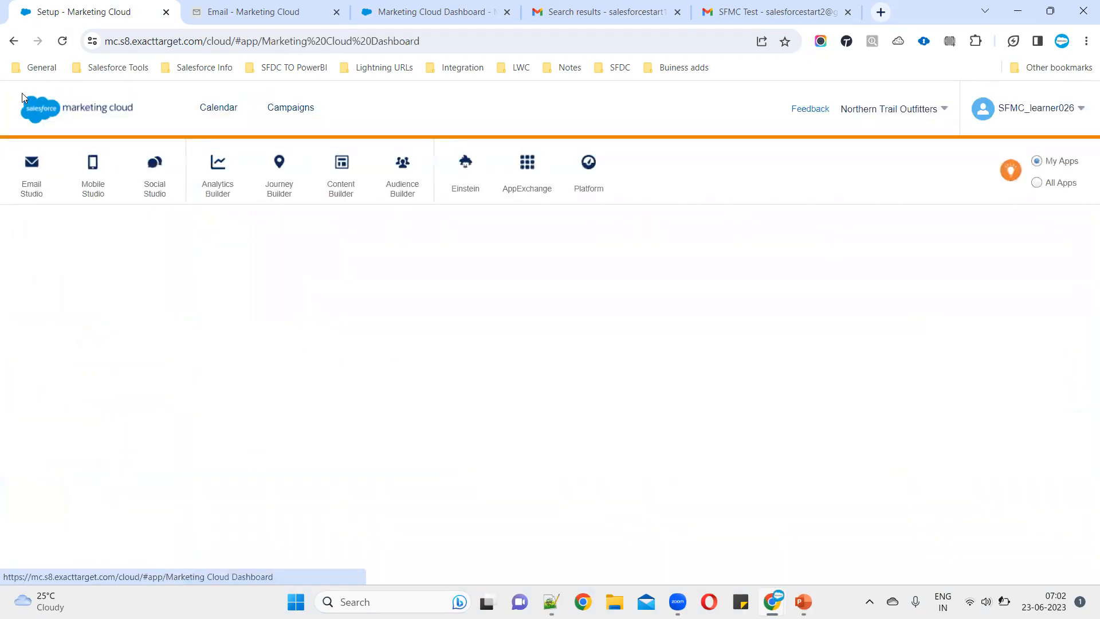
mouse_move(31, 171)
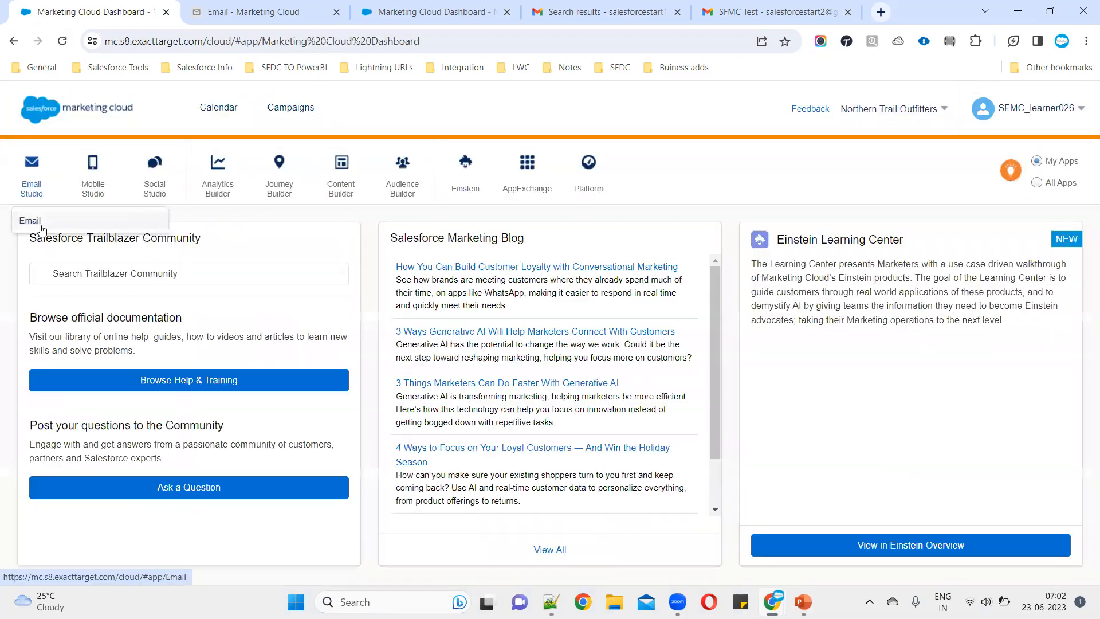
click(30, 220)
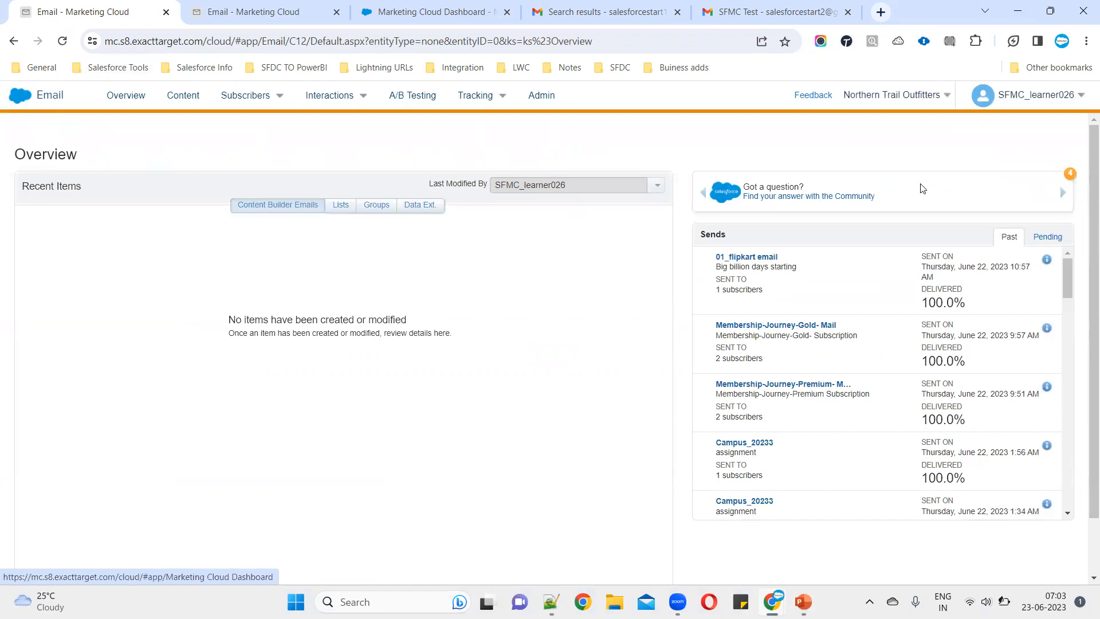
mouse_move(20, 106)
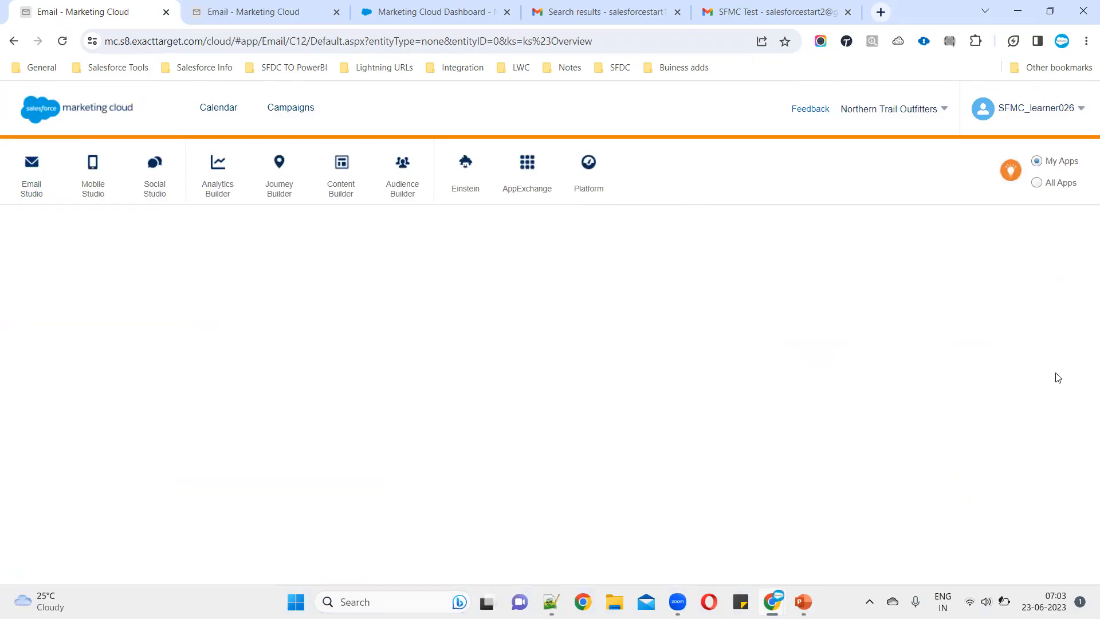
mouse_move(35, 198)
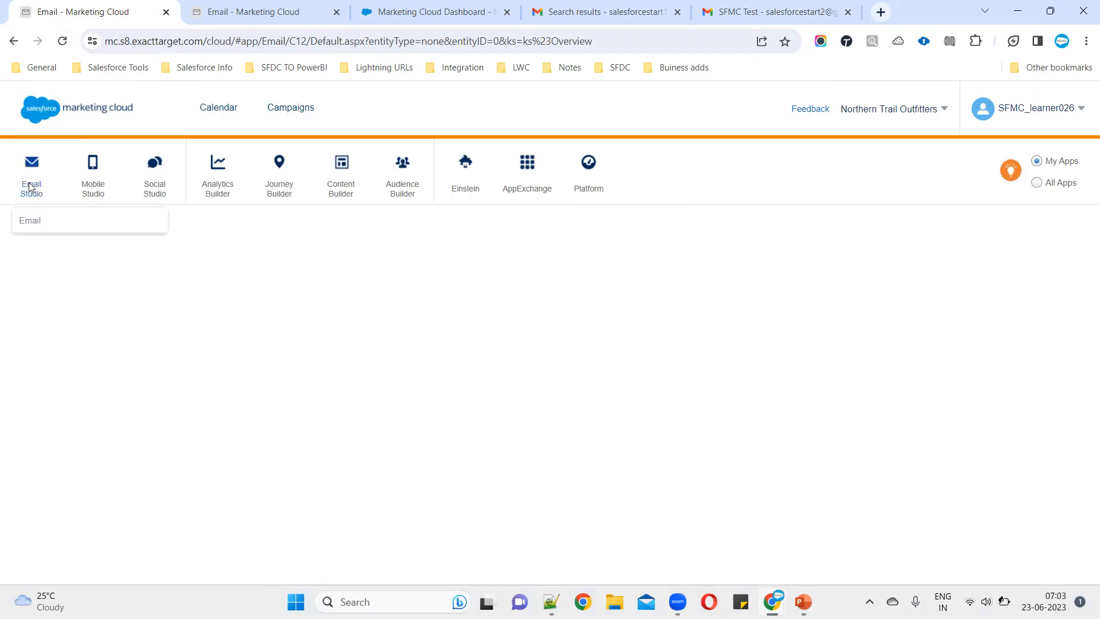
click(35, 219)
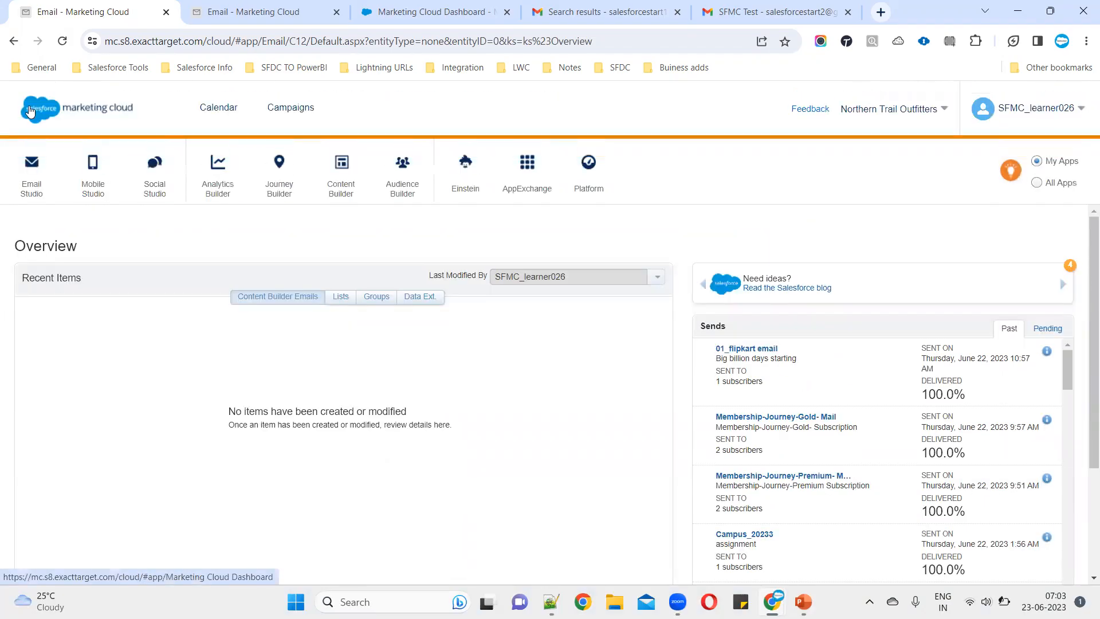
click(30, 111)
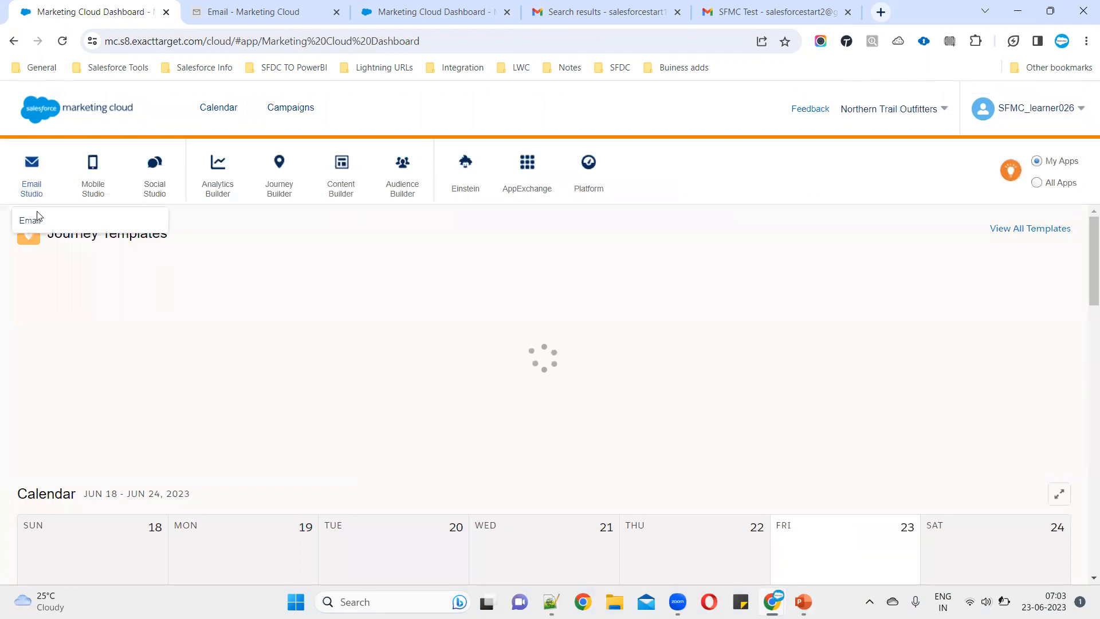
click(25, 187)
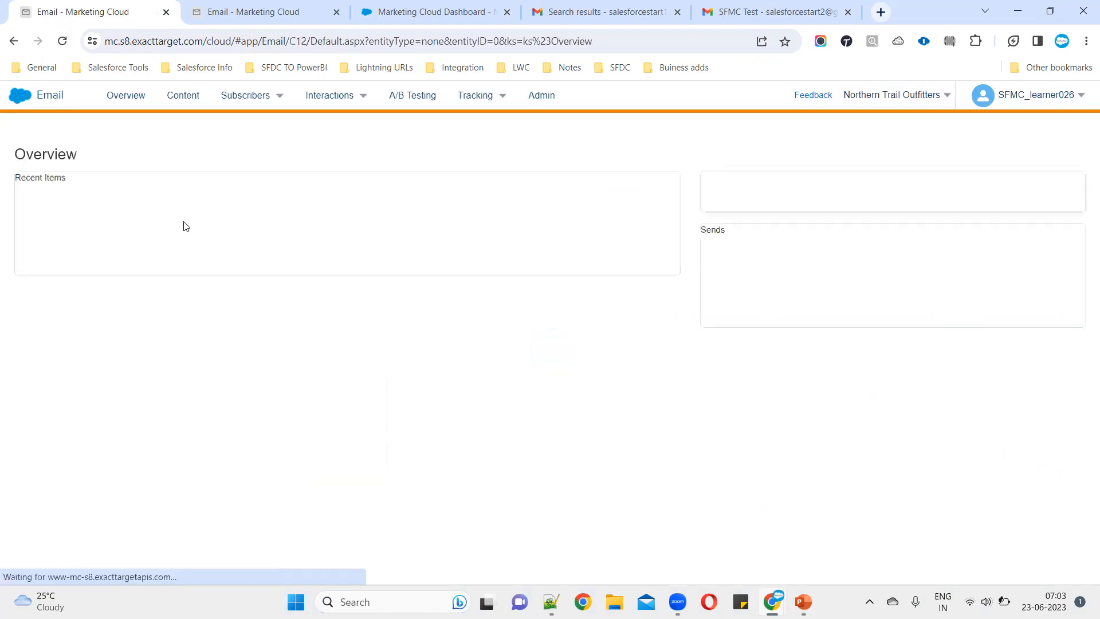
Open the Email Studio Admin area and view its Subscription Details and Security Settings
click(542, 96)
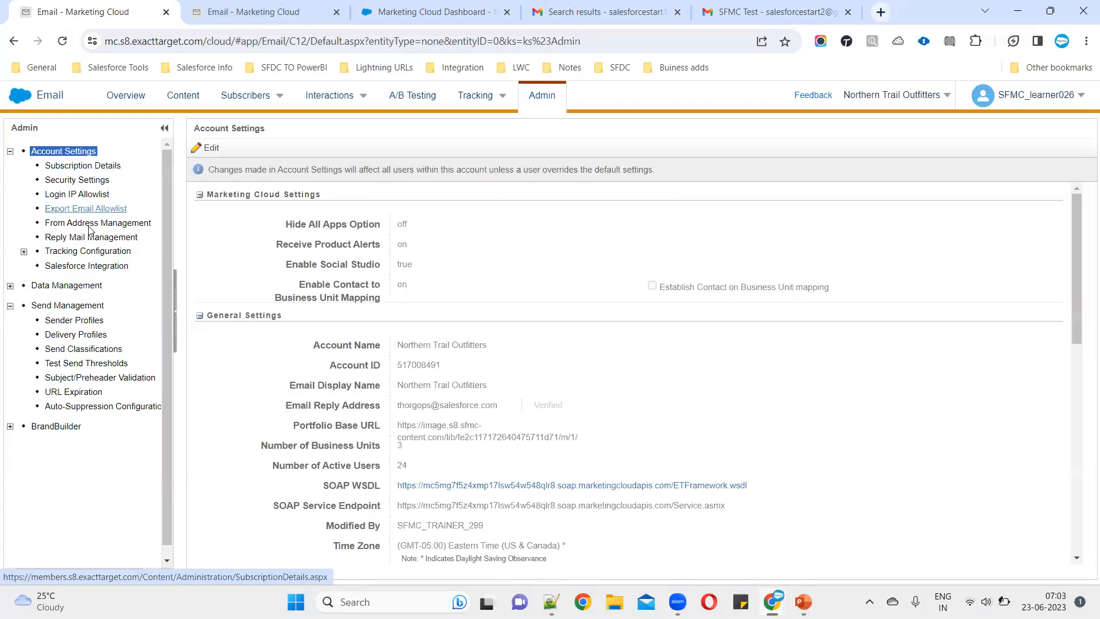
click(88, 167)
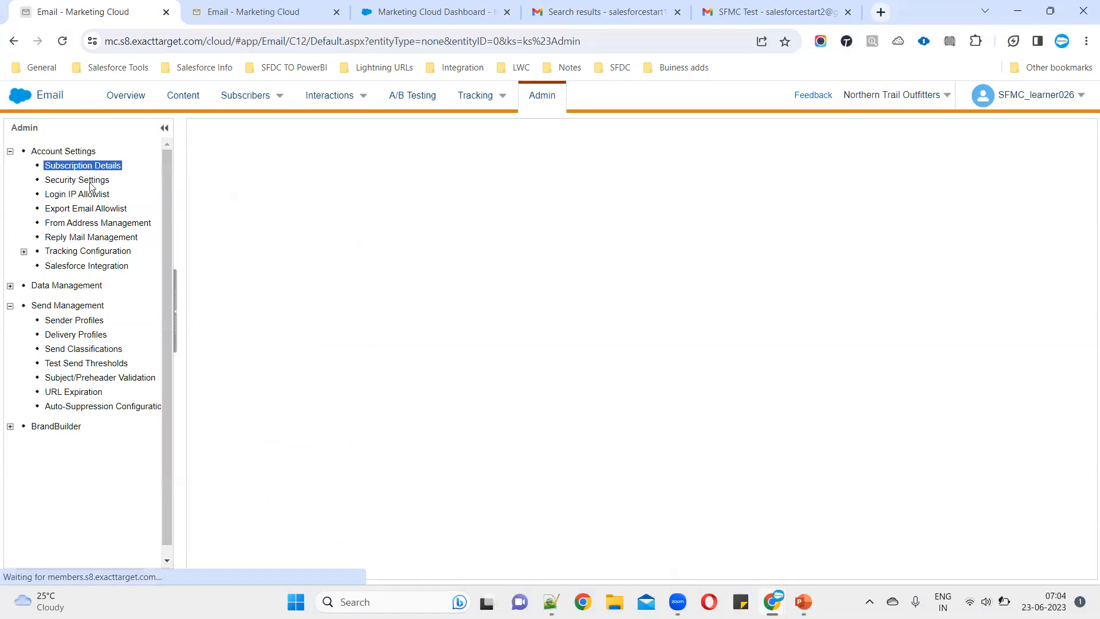
click(86, 181)
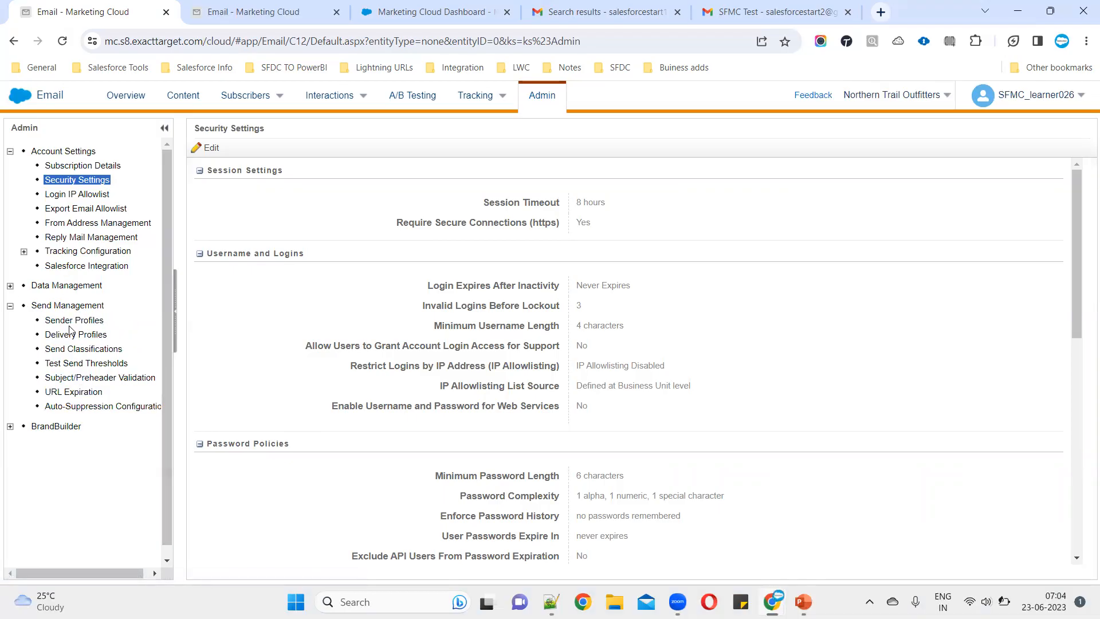
Expand BrandBuilder in the Admin tree and view the page of the Relinace Trends brand
click(10, 427)
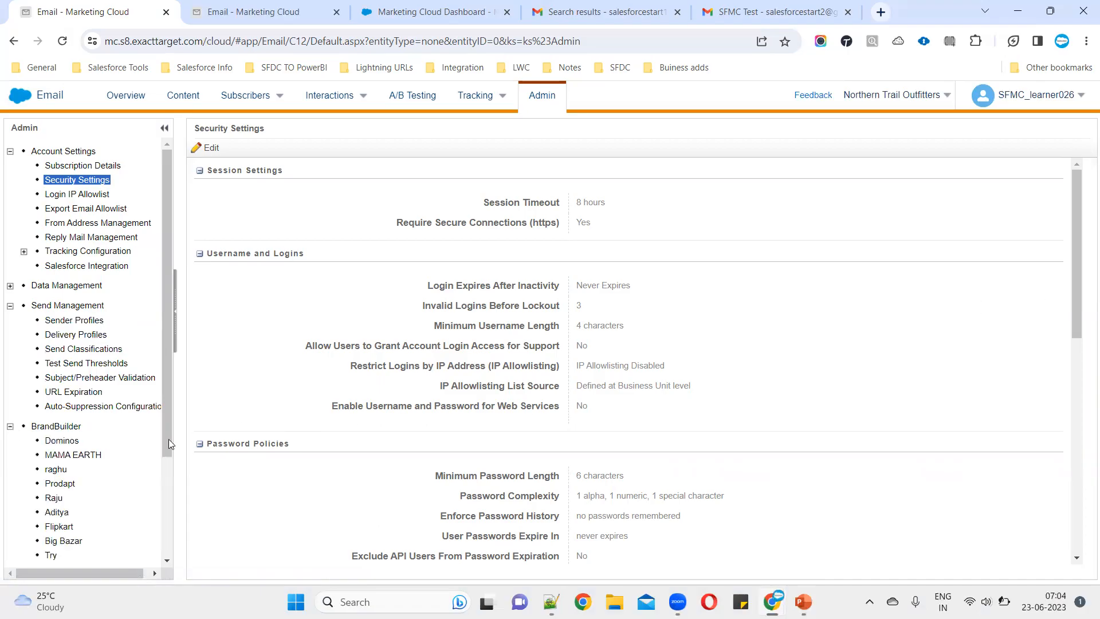
scroll(73, 496, down, 3)
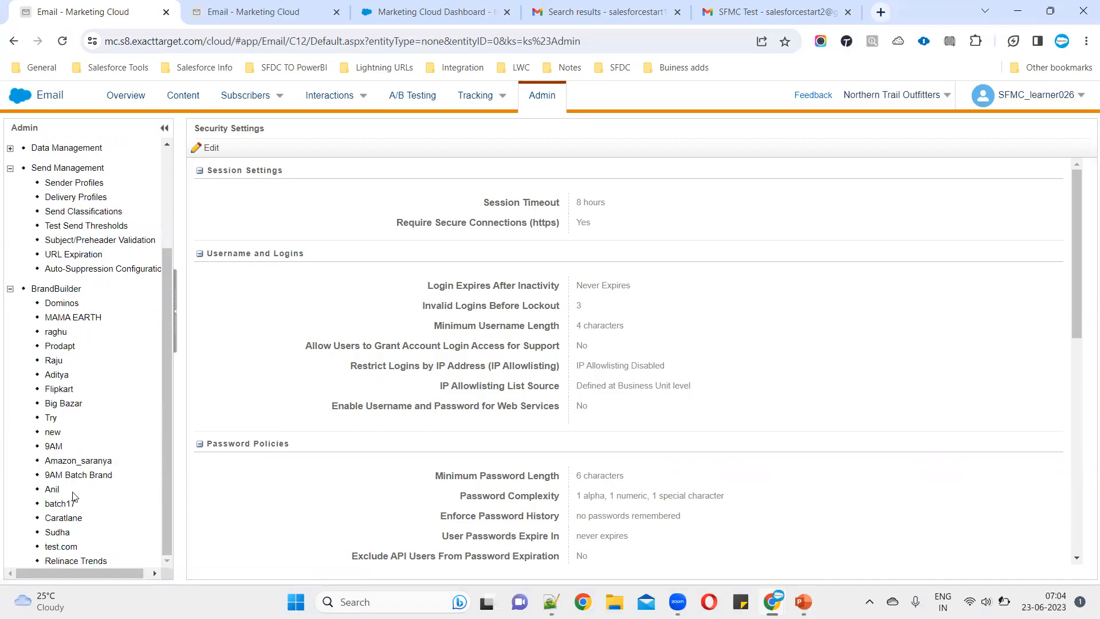
click(68, 562)
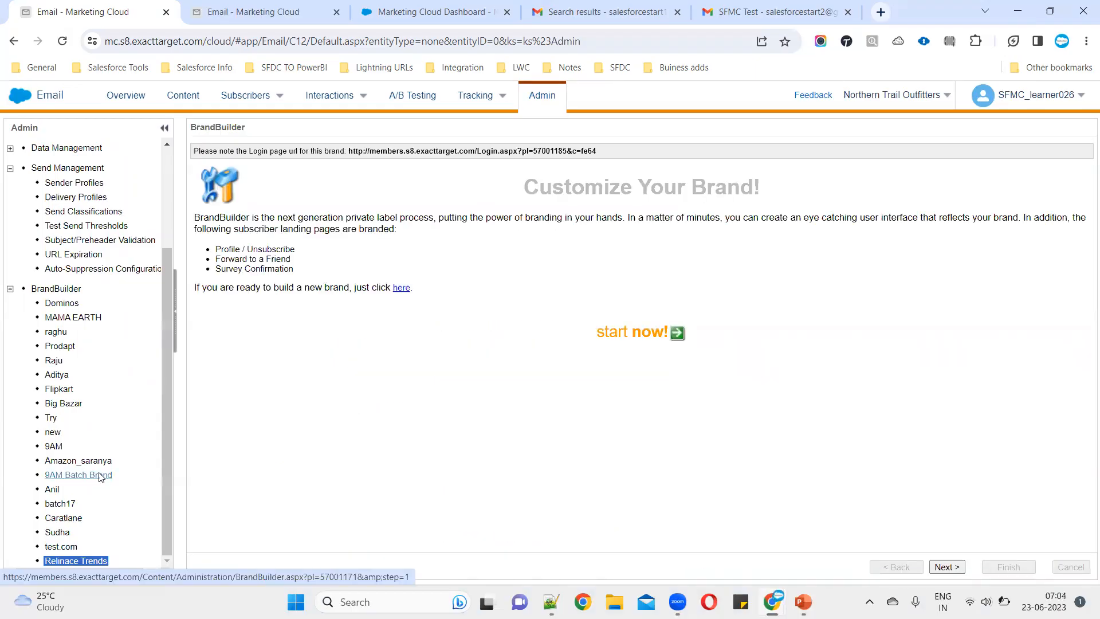
scroll(99, 504, up, 3)
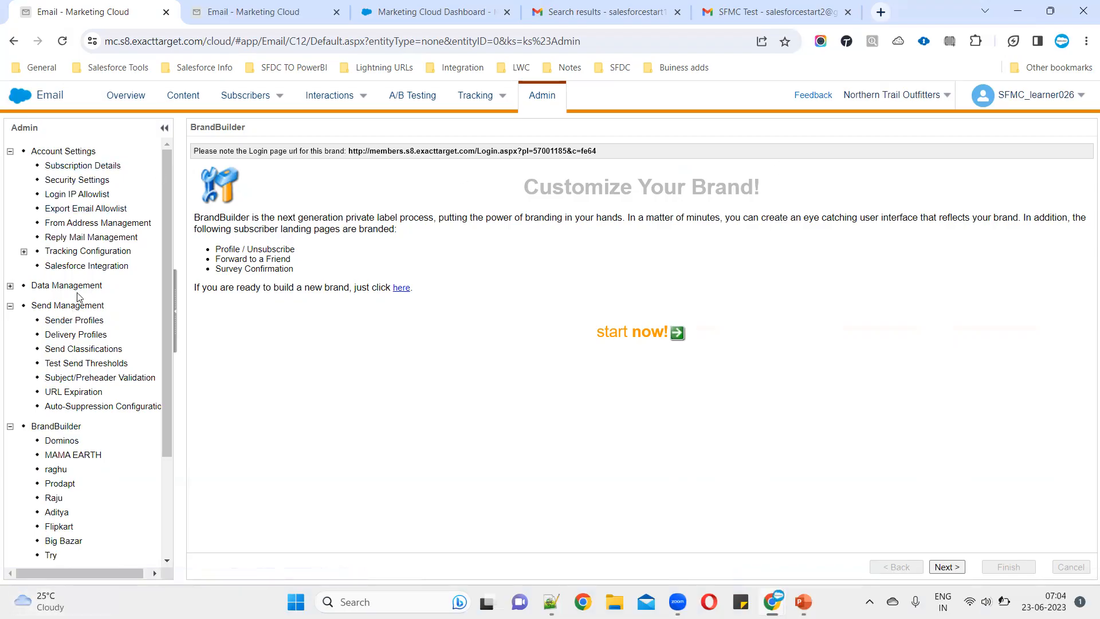
Review the account's Subscription Details and expand Data Management in the Admin tree
click(55, 167)
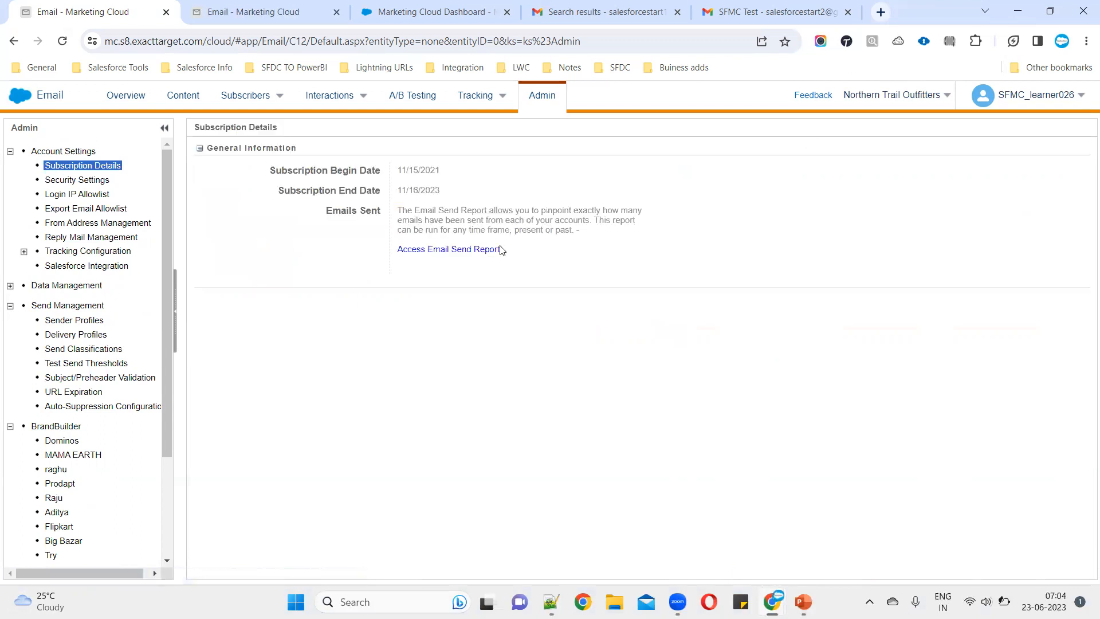
drag(265, 169, 189, 228)
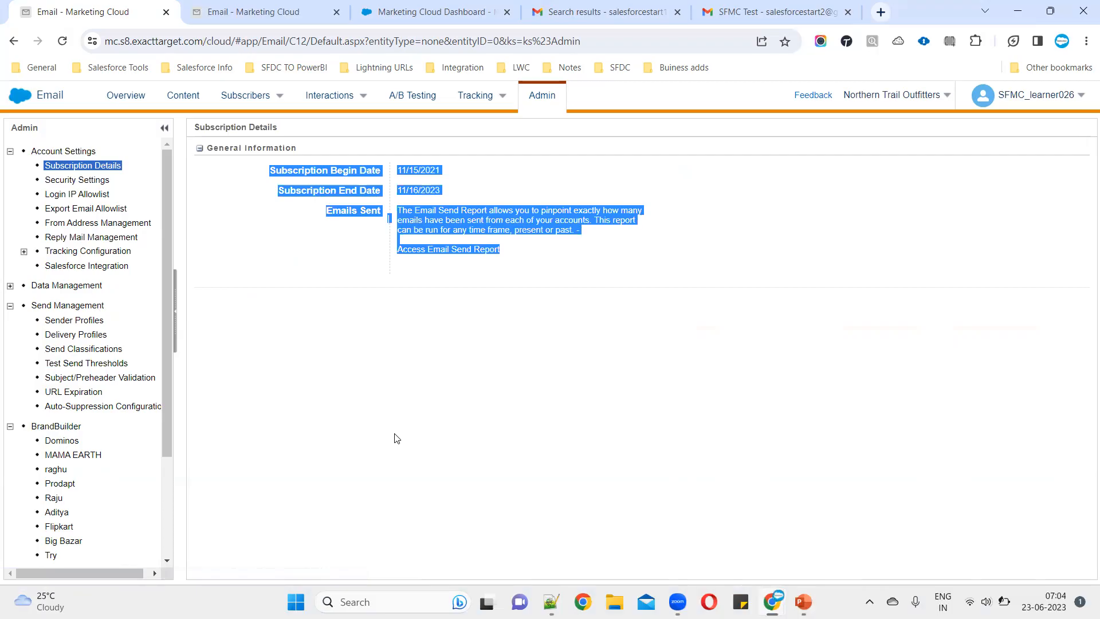
click(10, 287)
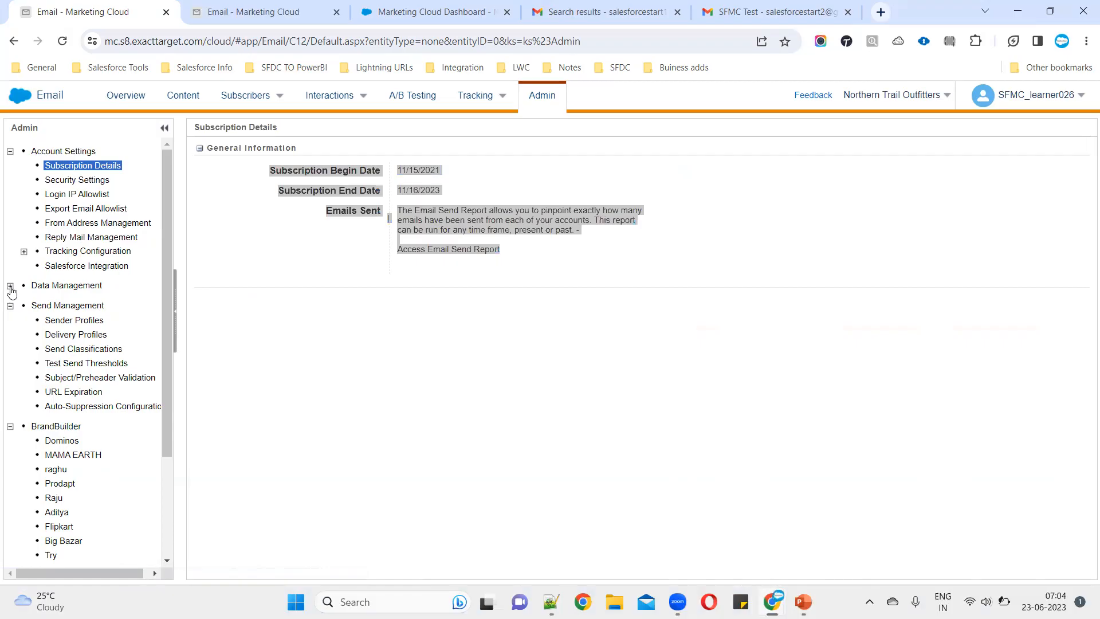
click(10, 286)
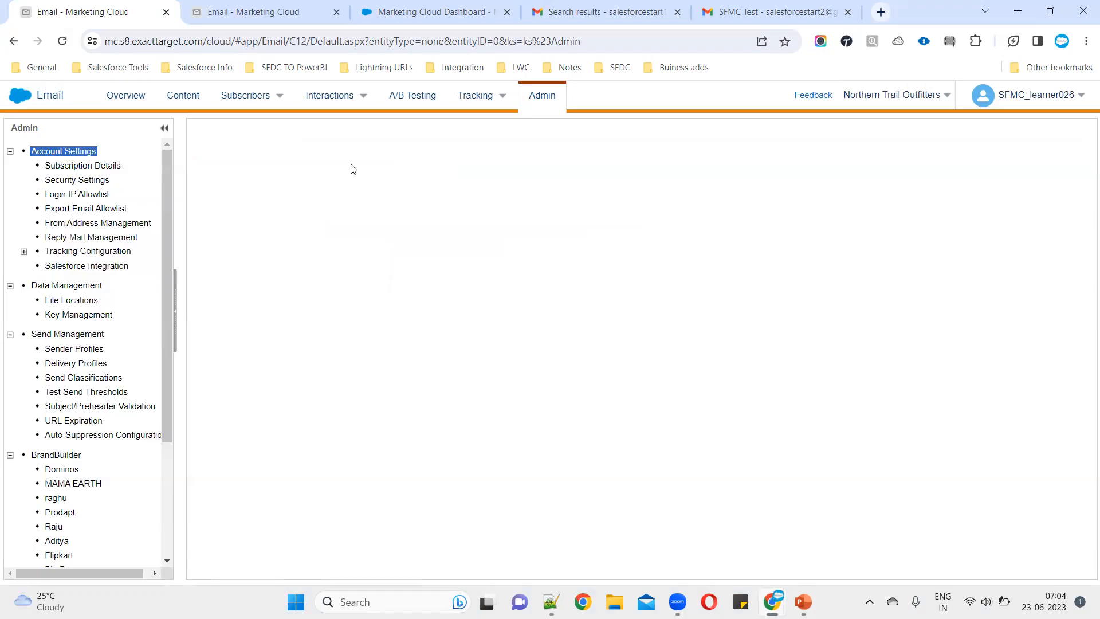
Open Setup from the other Marketing Cloud dashboard, expand Data Management for comparison, and return to Email Studio Admin
click(245, 12)
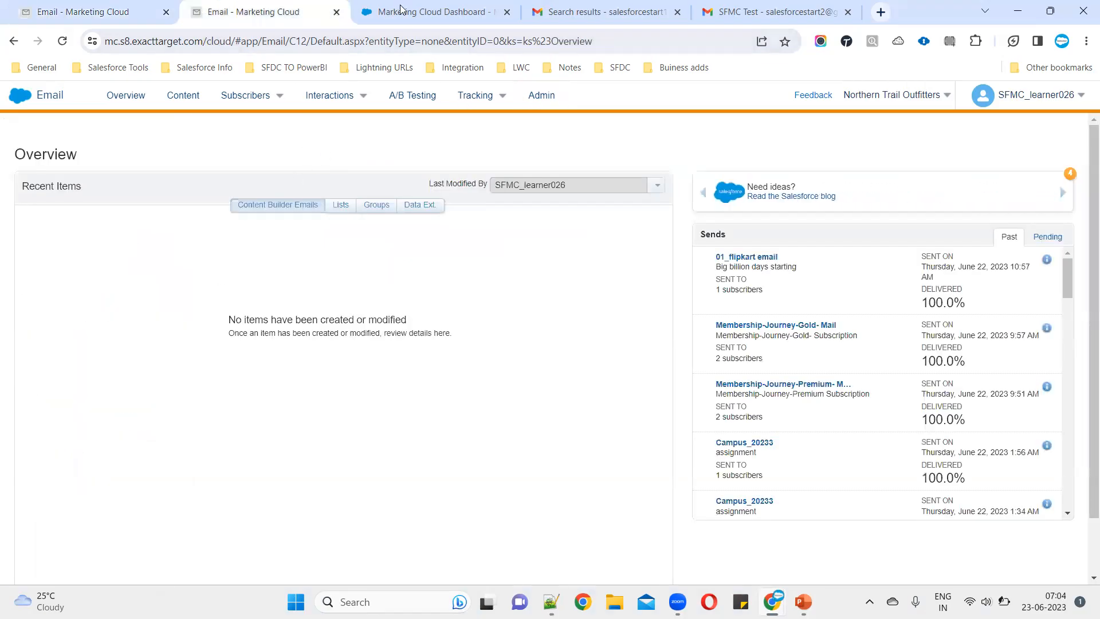
click(396, 11)
click(1071, 117)
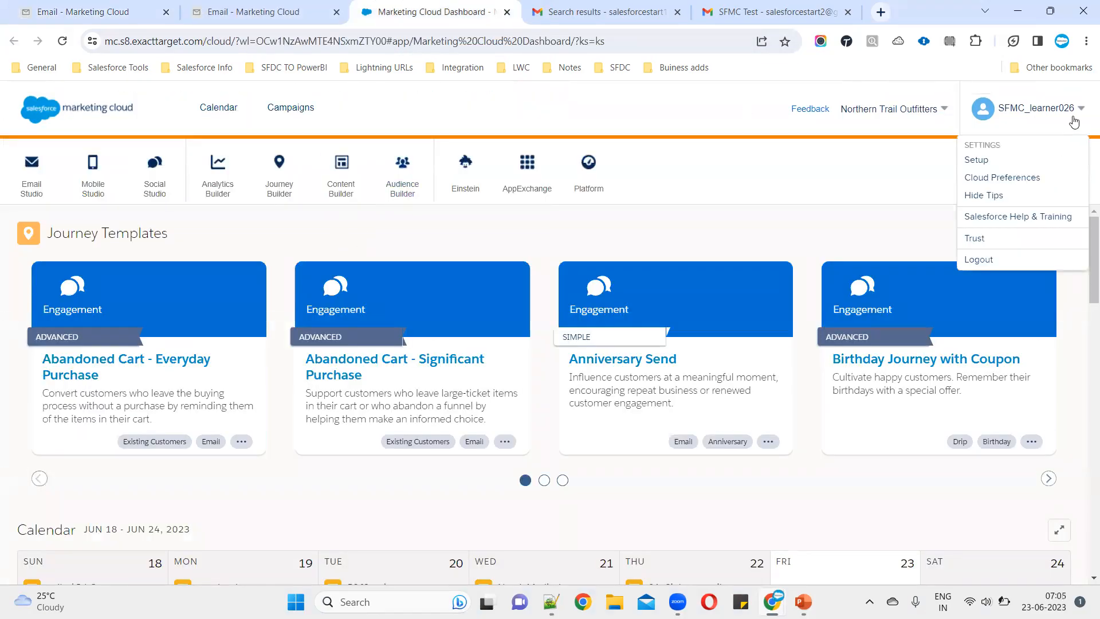
click(978, 161)
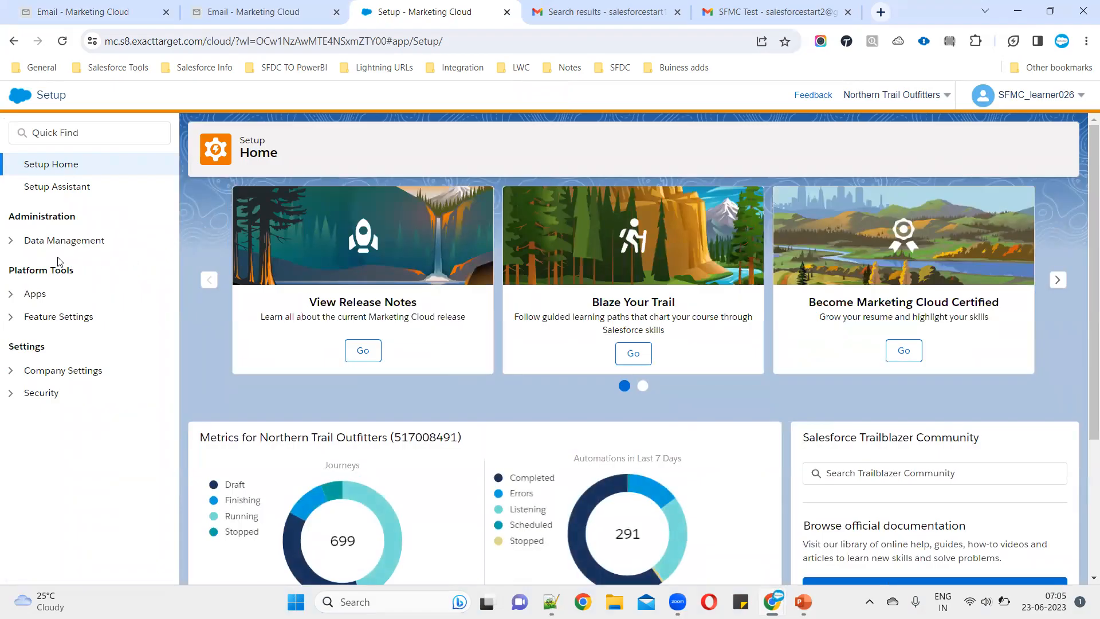
click(11, 240)
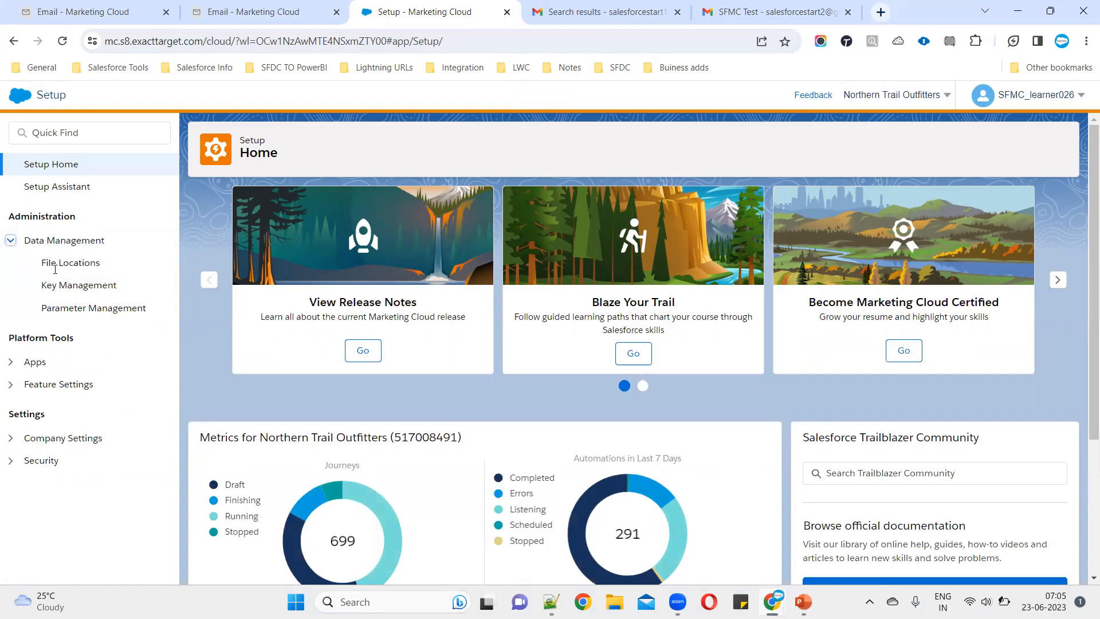
click(263, 12)
click(63, 12)
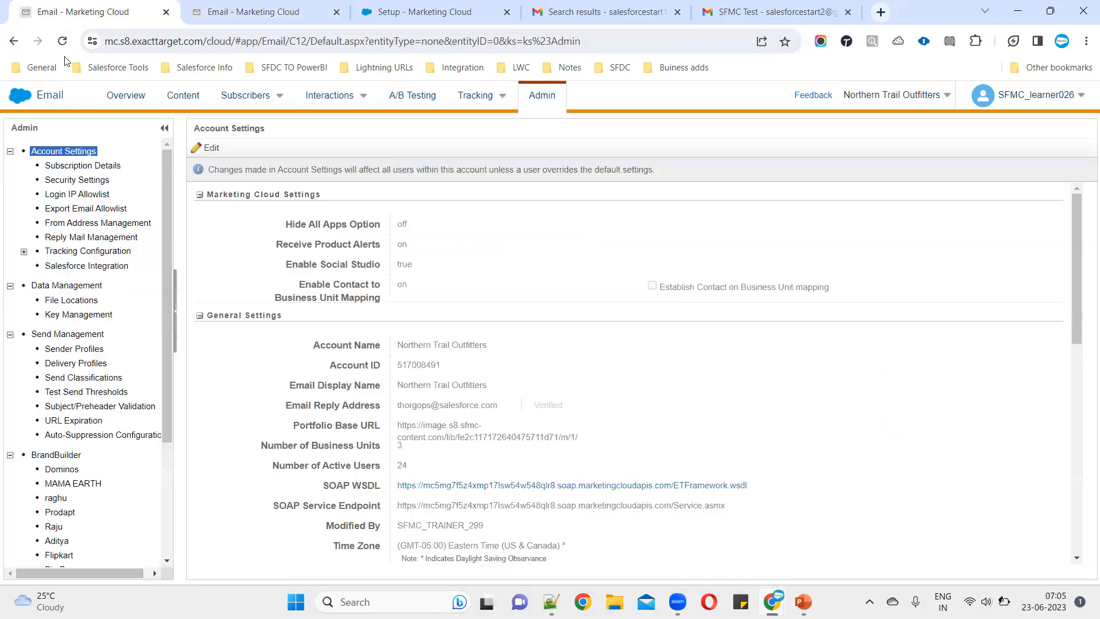